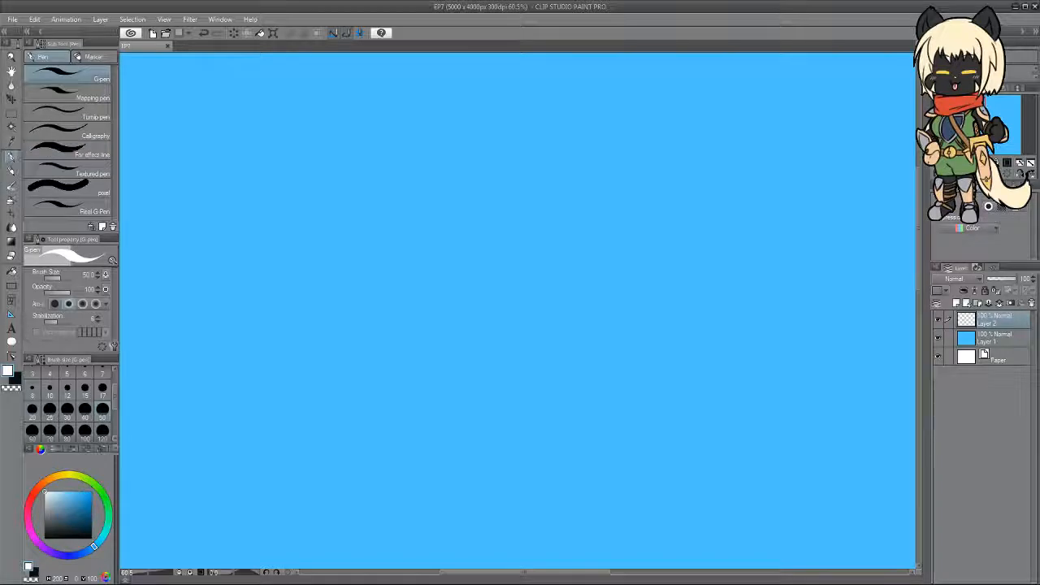
Draw a large white circle in the upper-left part of the blue canvas with the G-pen.
mouse_move(226, 97)
mouse_down()
mouse_move(195, 104)
mouse_move(193, 248)
mouse_move(349, 132)
mouse_move(200, 102)
mouse_move(190, 119)
mouse_move(298, 304)
mouse_move(315, 92)
mouse_move(249, 89)
mouse_move(258, 325)
mouse_move(407, 151)
mouse_move(247, 83)
mouse_move(203, 110)
mouse_move(158, 181)
mouse_up()
key(ctrl+z)
key(ctrl+z)
key(ctrl+z)
mouse_move(269, 81)
mouse_down()
mouse_move(184, 131)
mouse_move(154, 193)
mouse_up()
key(ctrl+z)
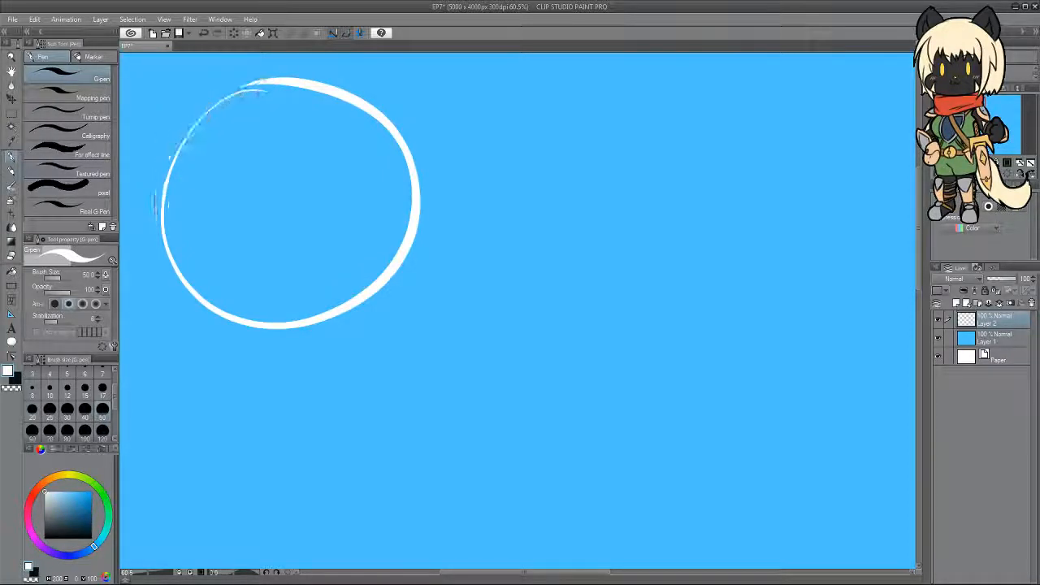
Close the circle's outline along its left side and erase the doubled line inside it.
drag(264, 81, 156, 225)
mouse_move(218, 102)
mouse_down()
mouse_move(157, 202)
mouse_move(169, 267)
mouse_up()
key(ctrl+z)
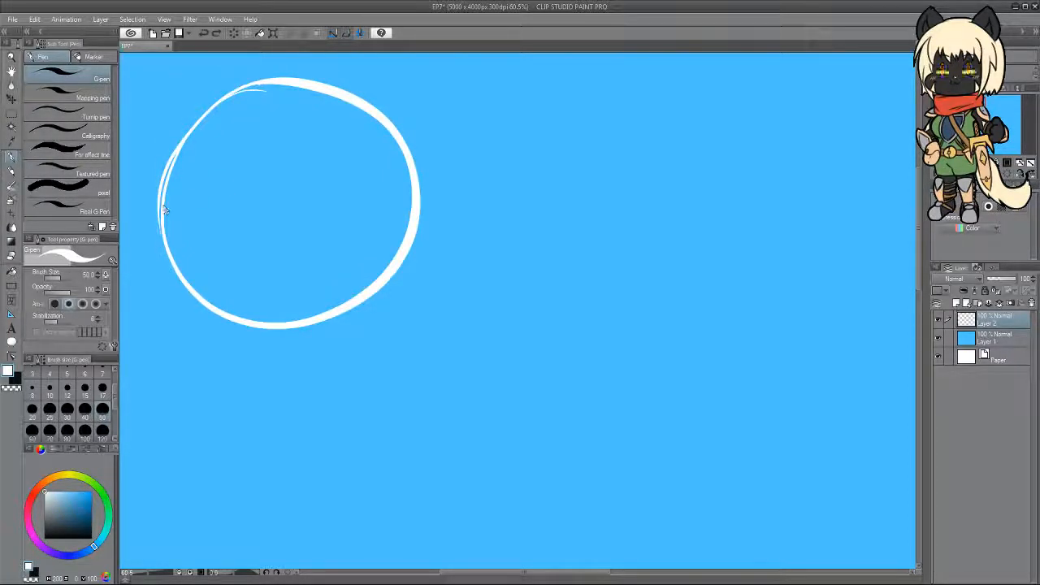
mouse_move(159, 201)
mouse_down()
mouse_move(195, 304)
mouse_move(183, 283)
mouse_up()
key(ctrl+z)
key(ctrl+z)
drag(162, 216, 180, 281)
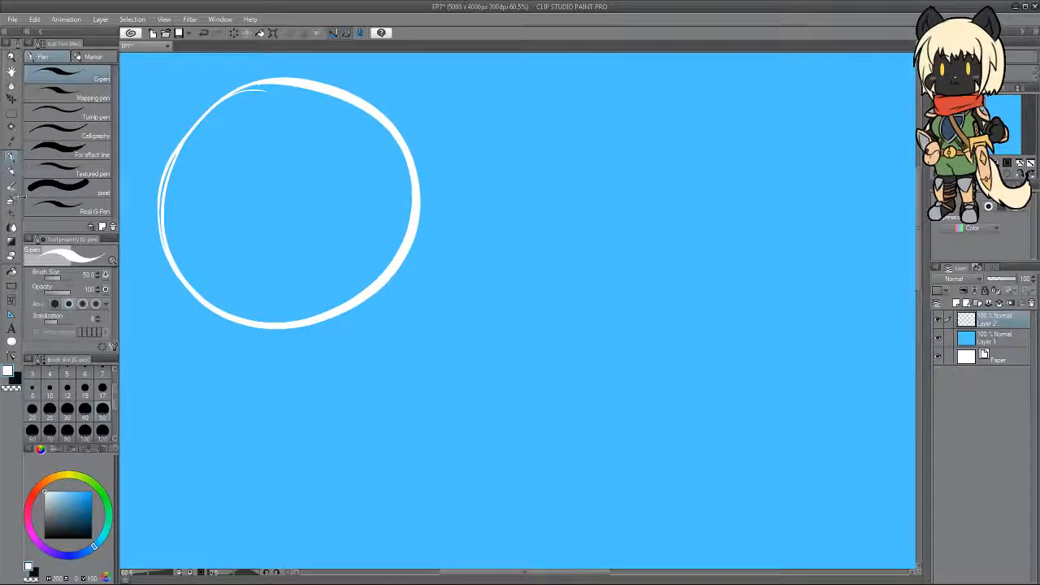
click(12, 255)
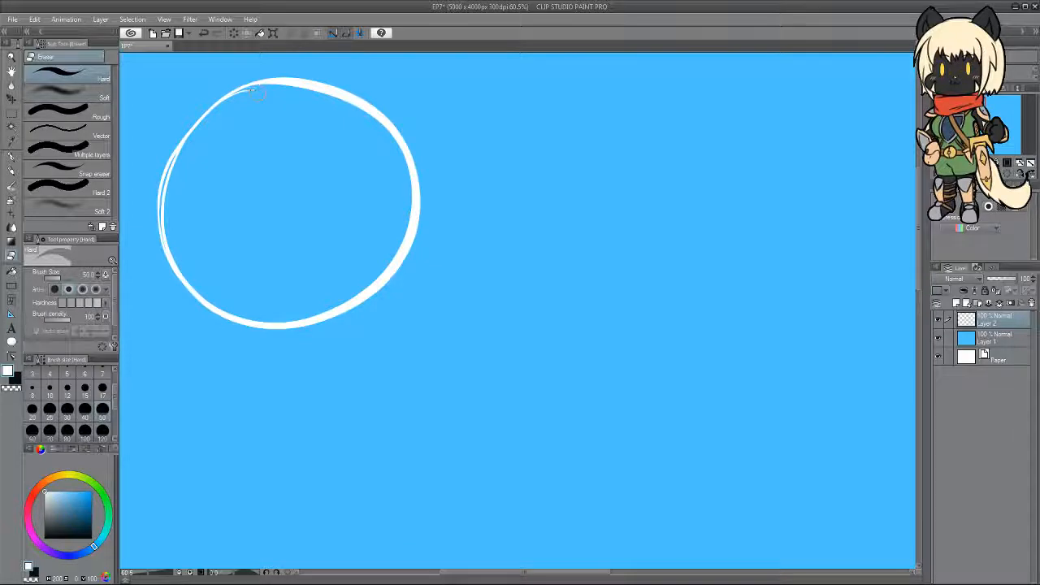
drag(167, 166, 169, 235)
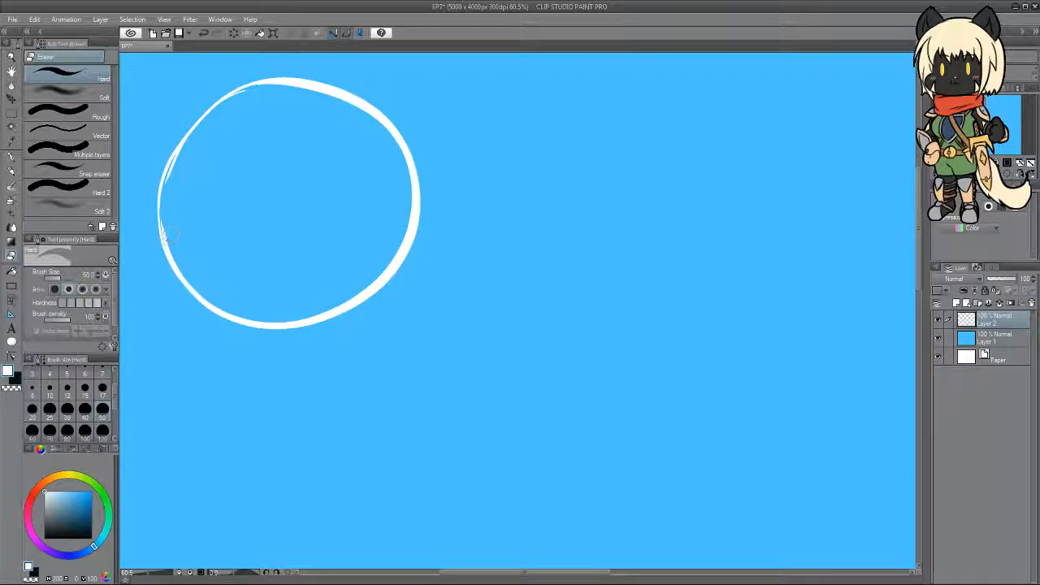
Draw a cube's left vertical edge and the two front edges of its top face beside the circle with the G-pen.
click(11, 155)
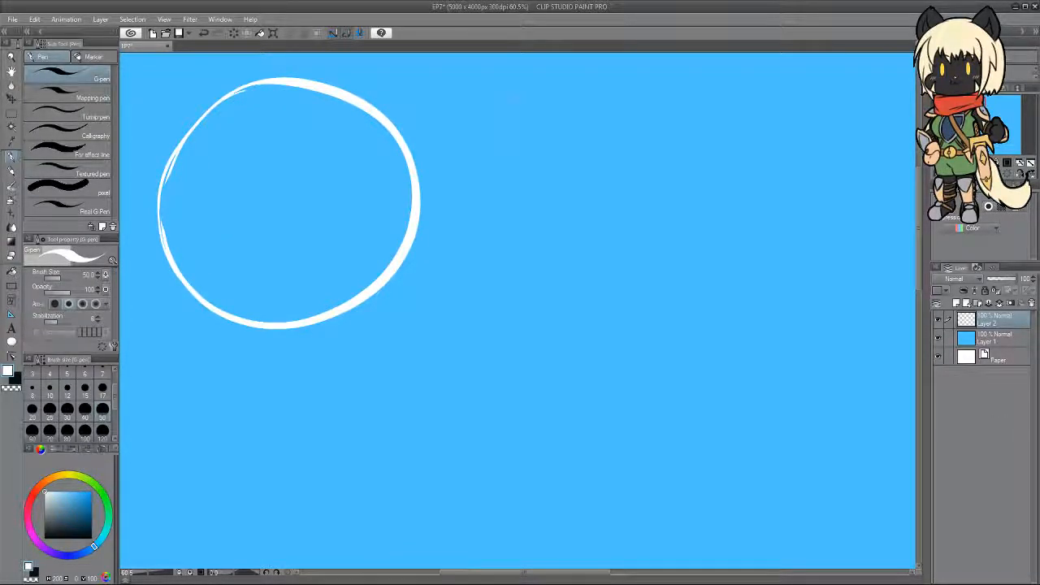
drag(527, 104, 515, 414)
key(ctrl+z)
drag(523, 104, 514, 368)
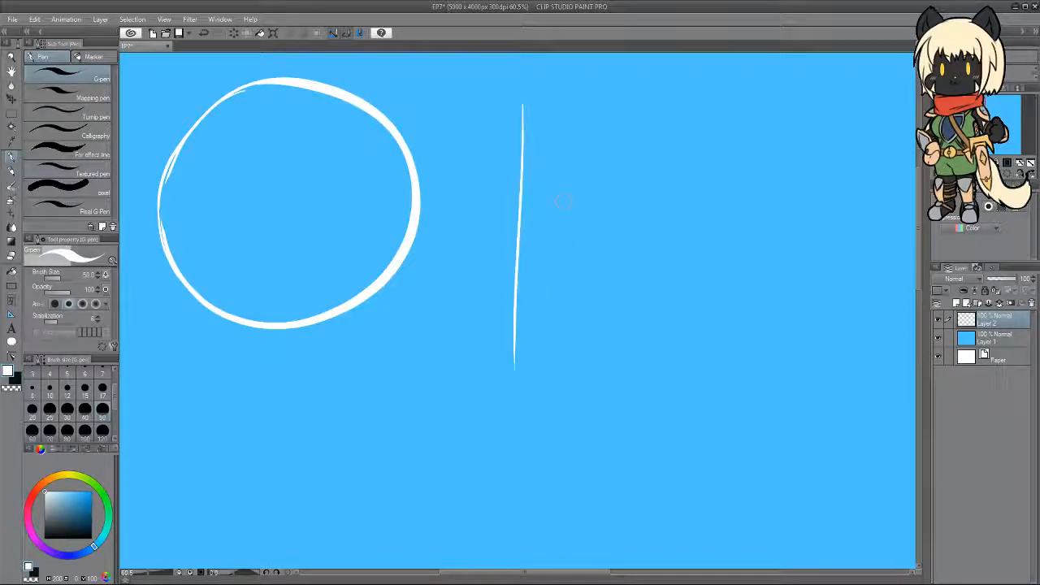
drag(522, 103, 720, 118)
key(ctrl+z)
mouse_move(523, 104)
mouse_down()
mouse_move(722, 161)
mouse_move(861, 116)
mouse_up()
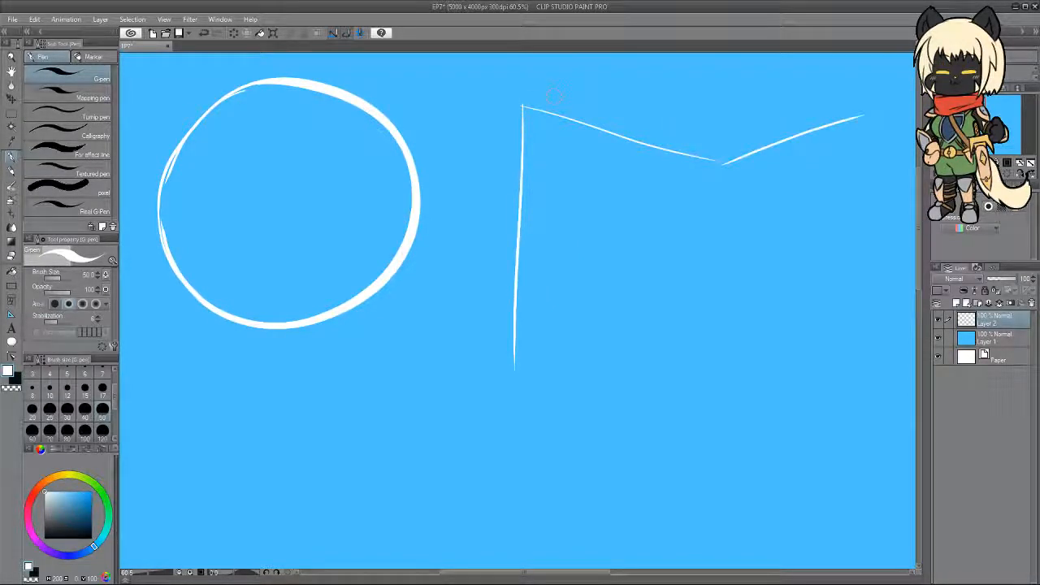
Draw the two back edges of the cube's top face, closing it into a diamond.
drag(523, 103, 777, 58)
key(ctrl+z)
mouse_move(523, 104)
mouse_down()
mouse_move(718, 53)
mouse_move(881, 114)
mouse_move(847, 235)
mouse_move(842, 377)
mouse_up()
key(ctrl+z)
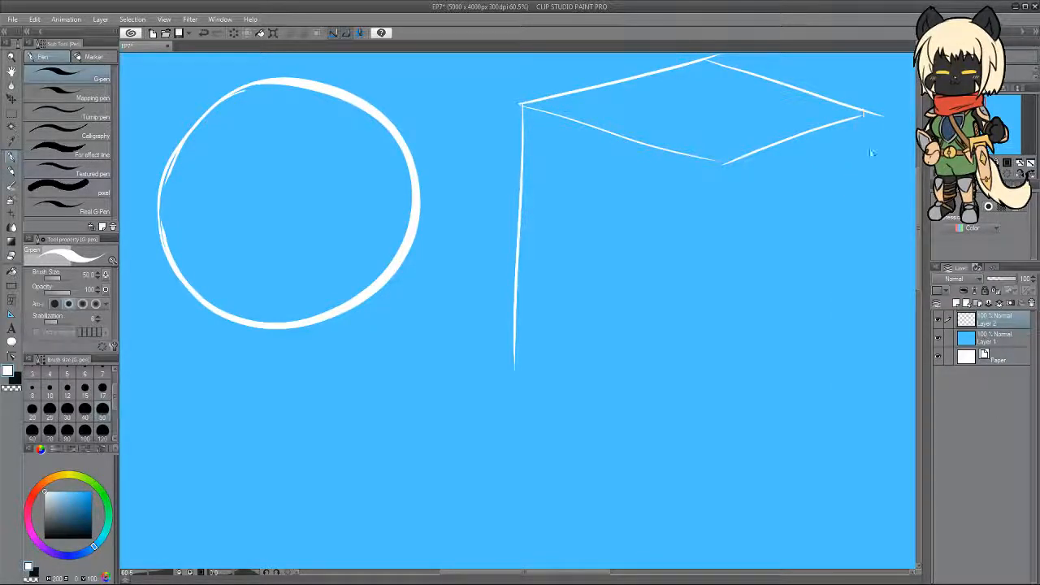
Draw the cube's right and middle vertical edges down from the top face.
drag(864, 112, 861, 312)
mouse_move(856, 272)
mouse_down()
mouse_move(851, 391)
mouse_move(862, 387)
mouse_up()
key(ctrl+z)
key(ctrl+z)
drag(720, 161, 717, 398)
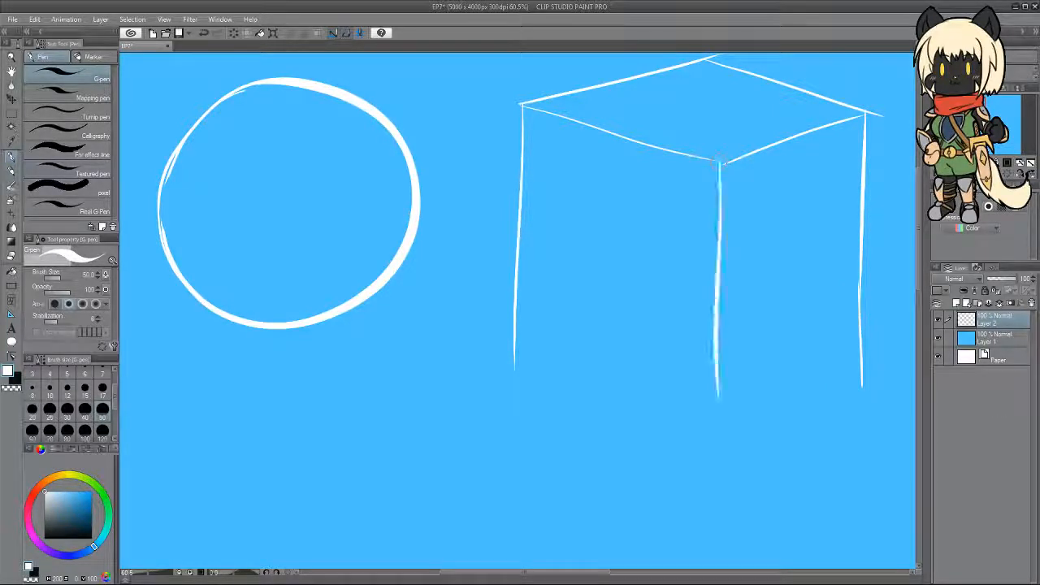
Draw the cube's two bottom edges and close the gap at its lower-left corner.
drag(519, 376, 746, 447)
mouse_move(716, 373)
mouse_down()
mouse_move(715, 438)
mouse_move(861, 386)
mouse_up()
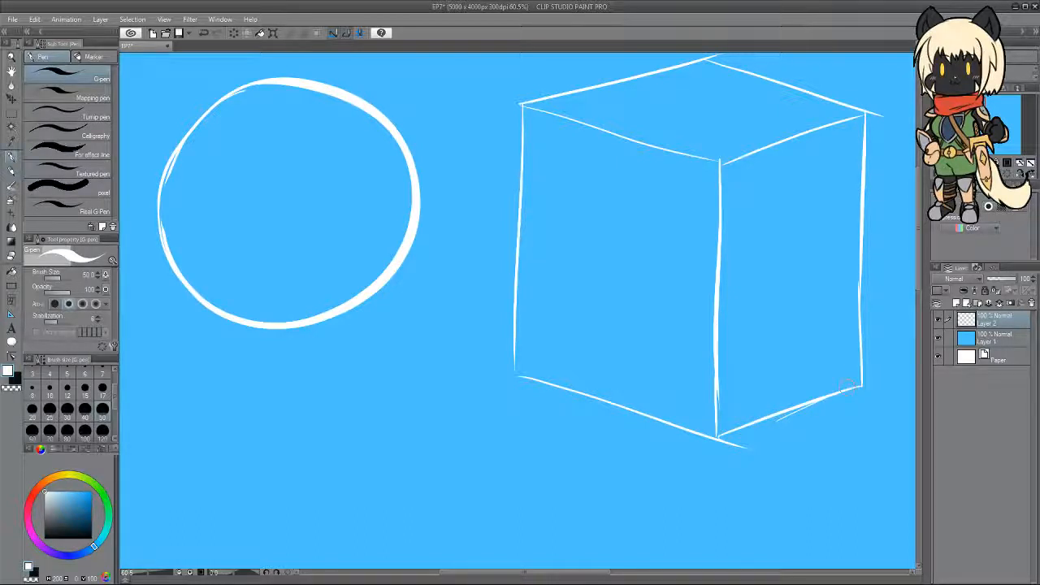
drag(919, 268, 921, 253)
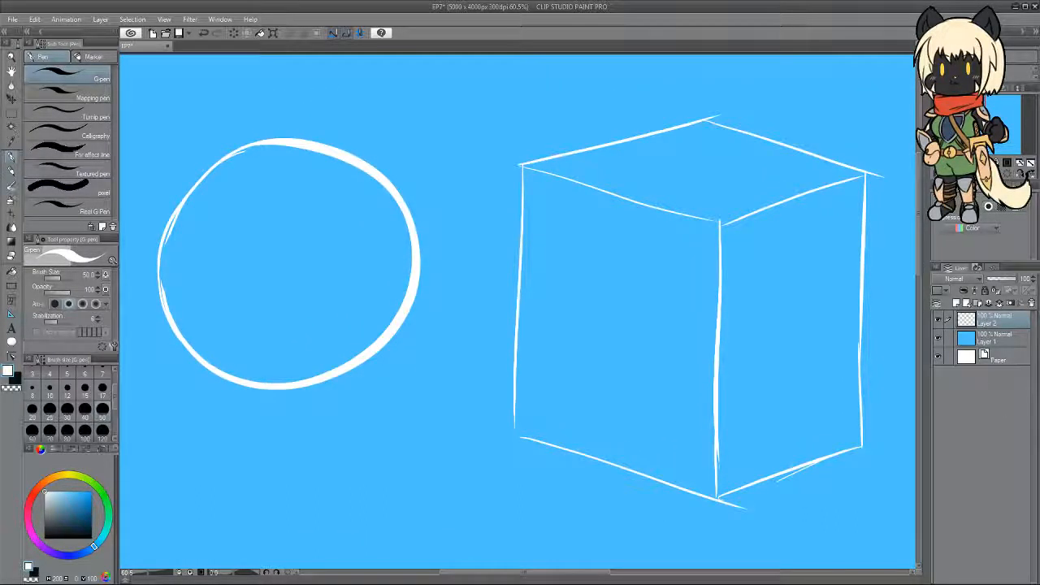
drag(514, 435, 533, 442)
mouse_move(923, 265)
mouse_down()
mouse_move(923, 282)
mouse_move(923, 264)
mouse_up()
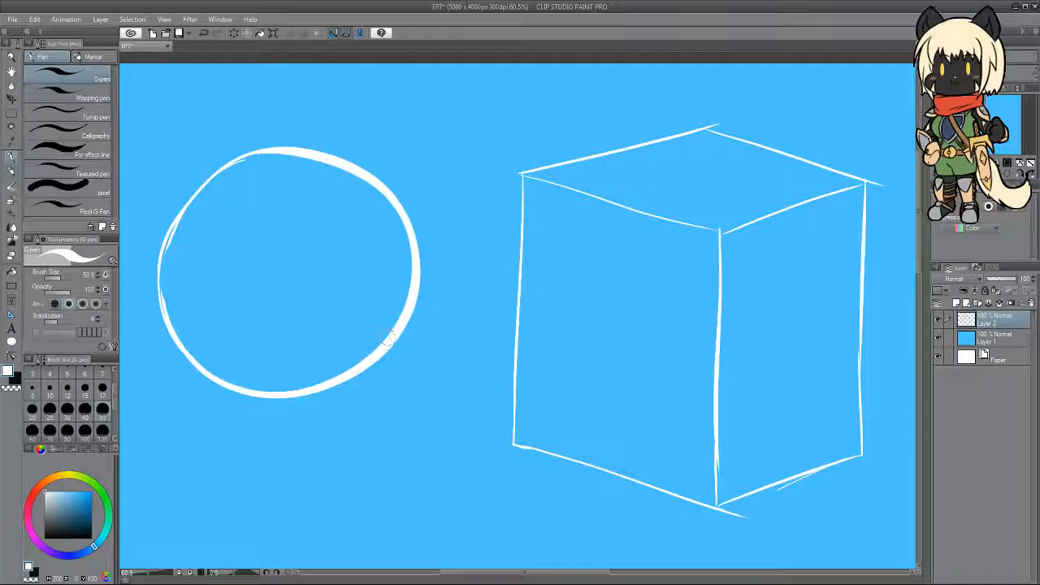
Erase the overshooting line at the cube's lowest corner and the stray stroke under its bottom-right edge.
key(e)
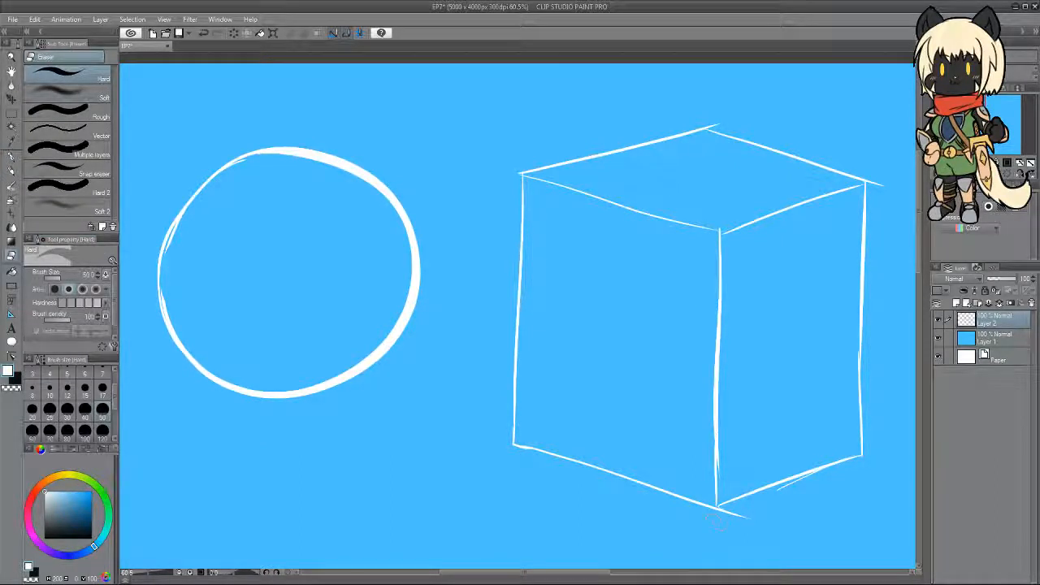
drag(723, 510, 735, 514)
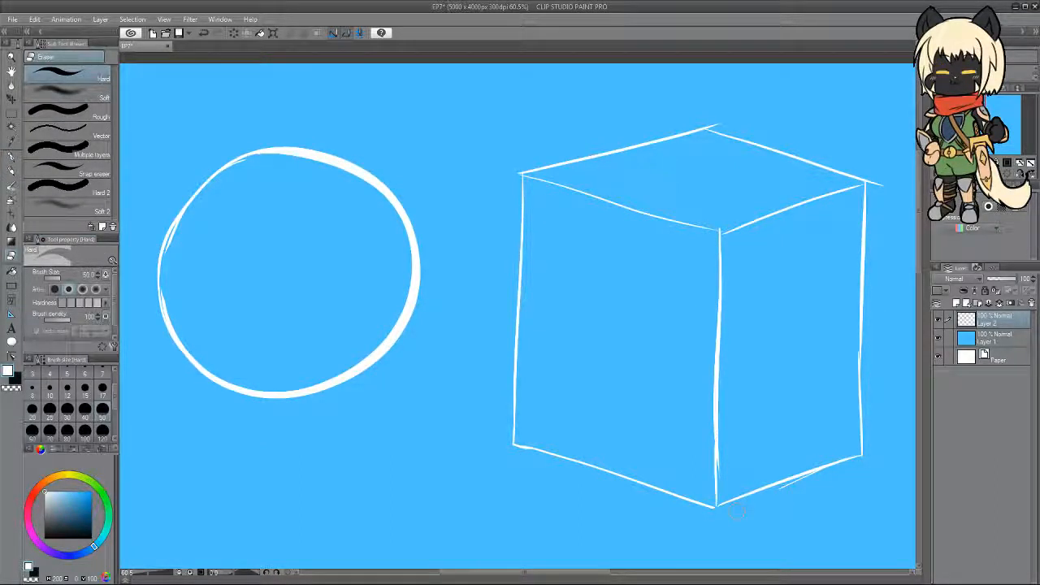
drag(817, 470, 795, 484)
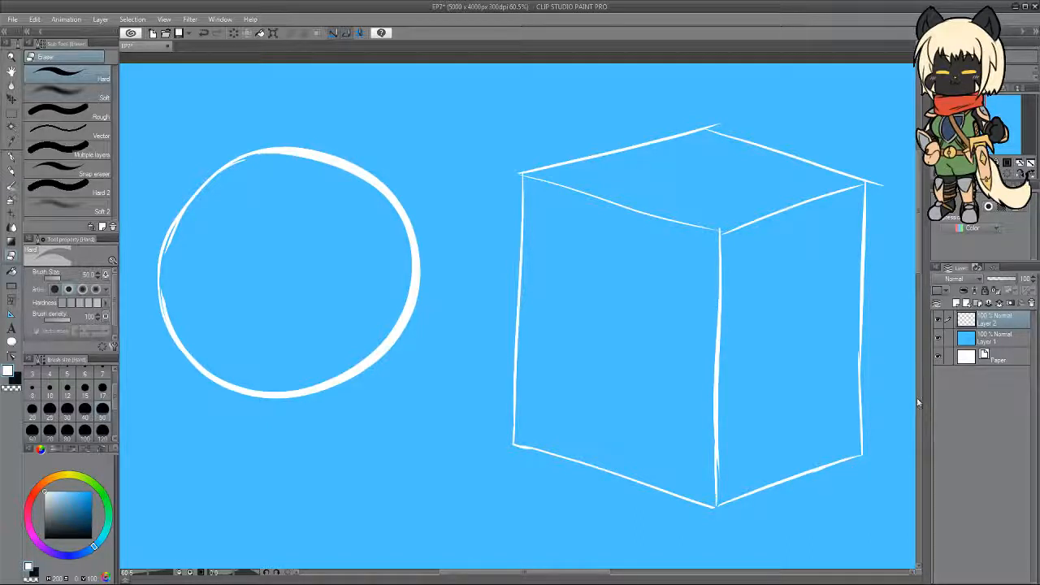
Draw a small white arrow with the G-pen on the circle's left side, pointing towards the circle.
click(12, 156)
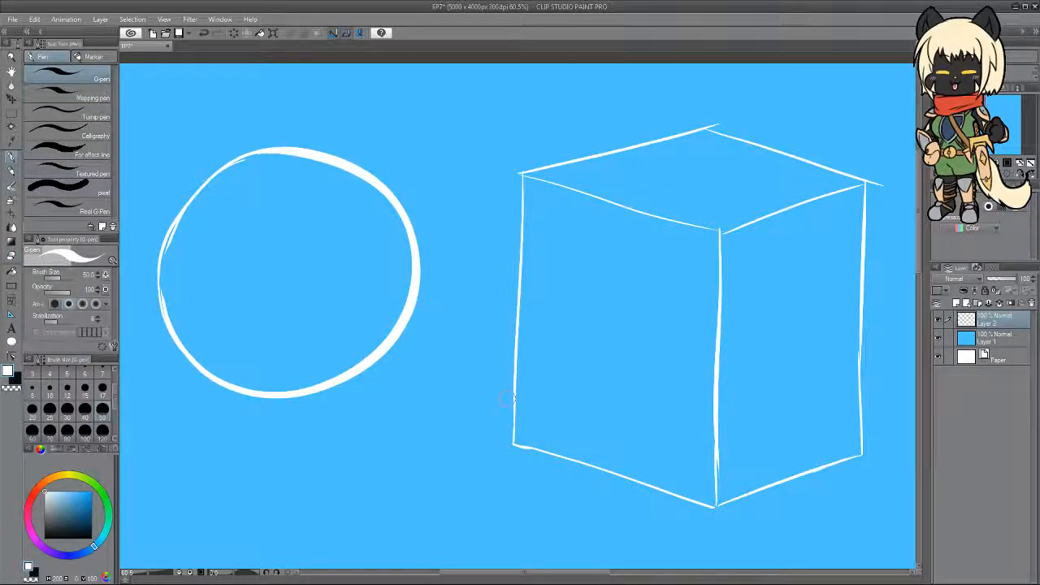
drag(559, 574, 536, 573)
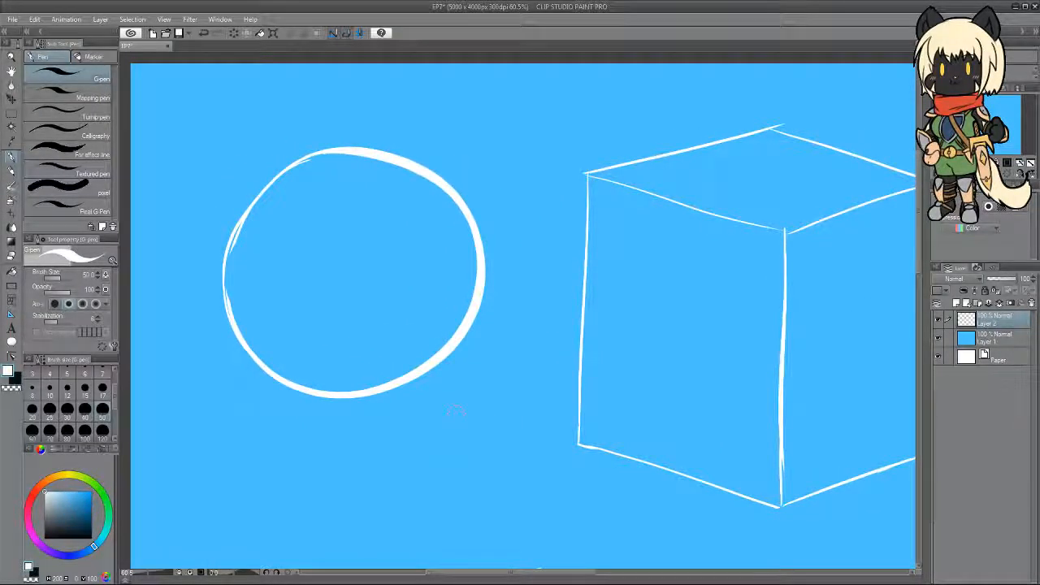
mouse_move(145, 269)
mouse_down()
mouse_move(177, 275)
mouse_move(171, 286)
mouse_up()
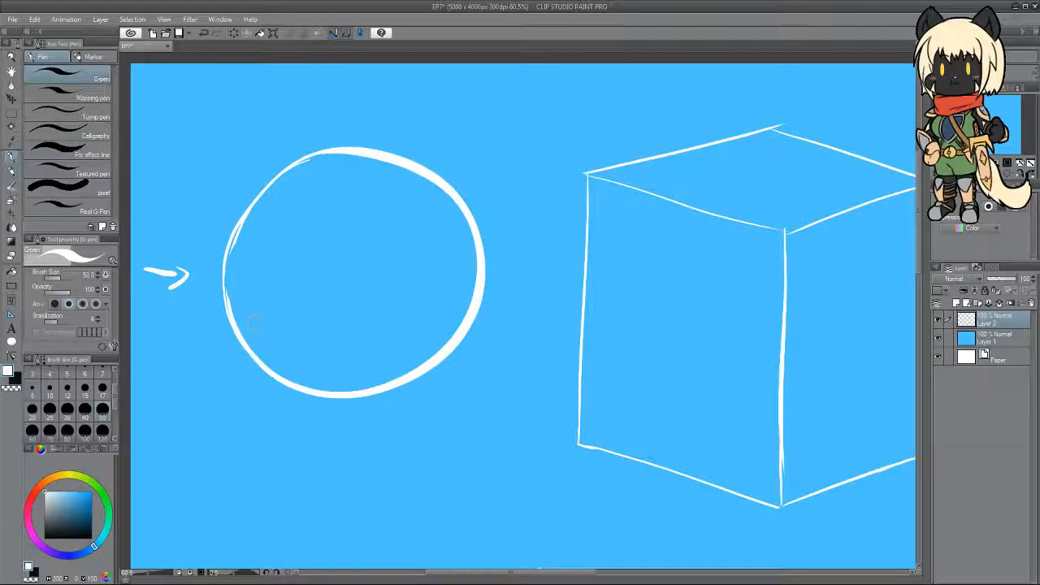
mouse_move(263, 362)
mouse_down()
mouse_move(263, 327)
mouse_move(394, 162)
mouse_up()
key(ctrl+z)
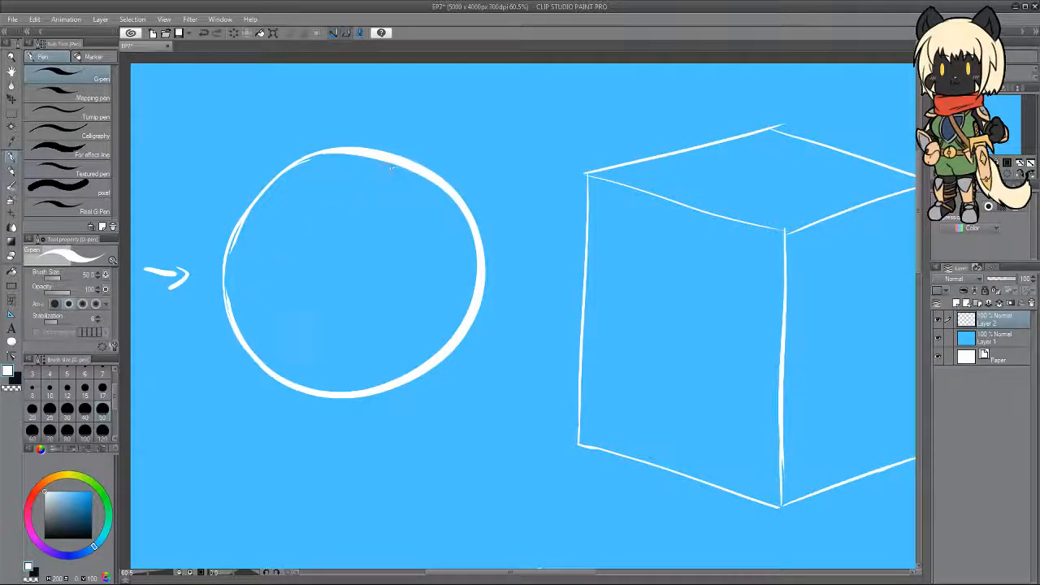
mouse_move(258, 348)
mouse_down()
mouse_move(356, 178)
mouse_move(365, 258)
mouse_move(226, 308)
mouse_up()
key(ctrl+z)
drag(335, 154, 364, 210)
key(ctrl+z)
key(ctrl+z)
key(ctrl+z)
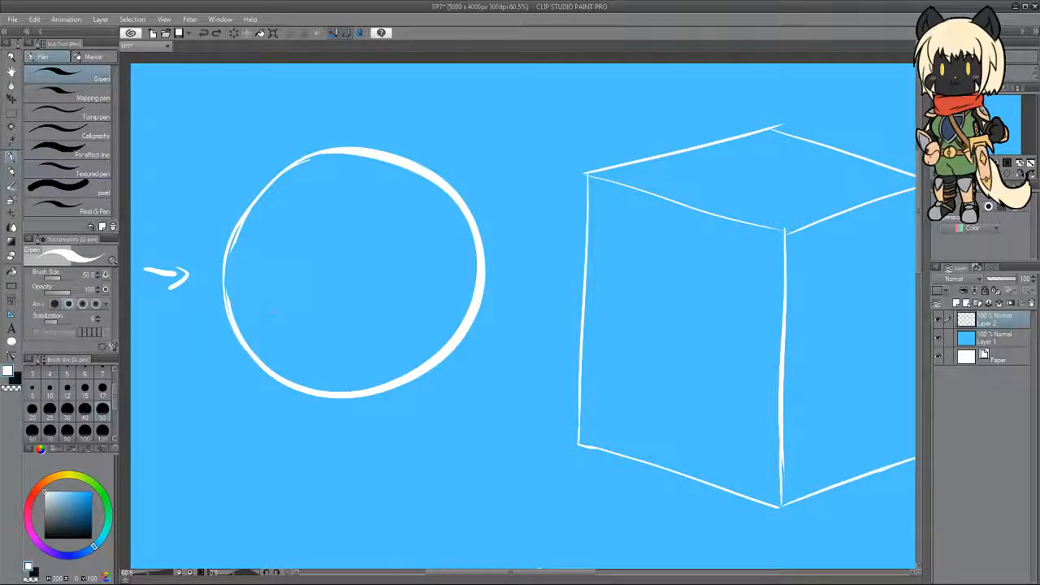
mouse_move(261, 197)
mouse_down()
mouse_move(317, 358)
mouse_move(274, 372)
mouse_up()
drag(330, 291, 312, 367)
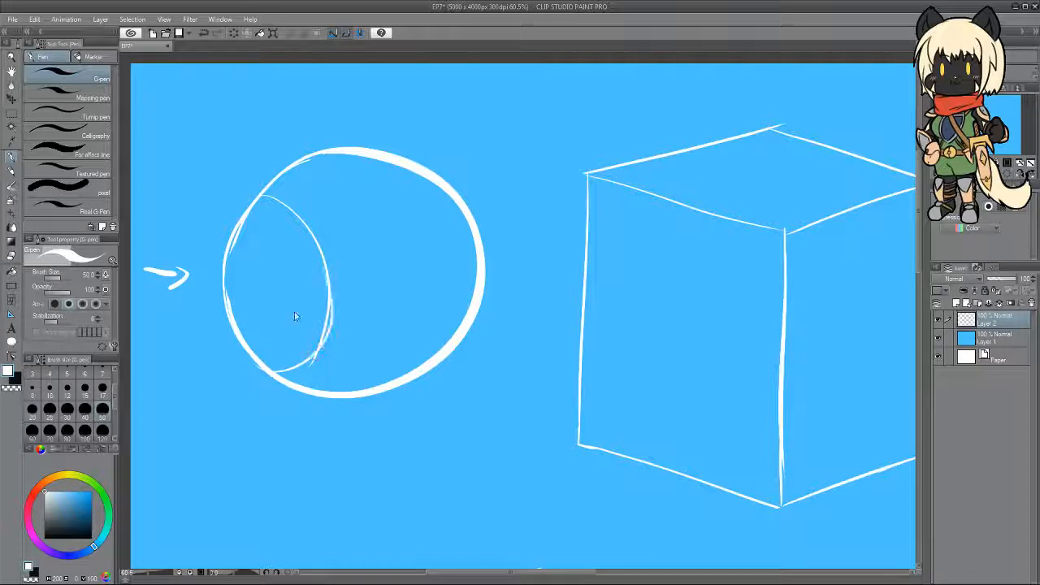
key(ctrl+z)
key(ctrl+z)
key(ctrl+z)
drag(286, 169, 297, 367)
key(ctrl+z)
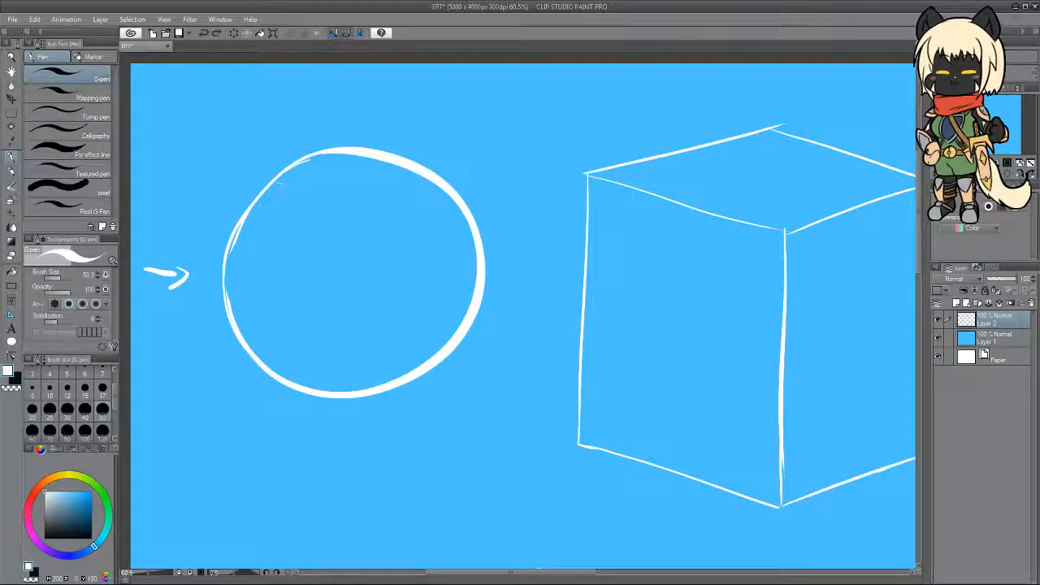
Draw a curved contour line bowing to the right across the circle's left part, from its upper to its lower outline.
mouse_move(280, 182)
mouse_down()
mouse_move(310, 345)
mouse_move(270, 382)
mouse_up()
key(ctrl+z)
drag(305, 199, 281, 378)
drag(284, 172, 307, 209)
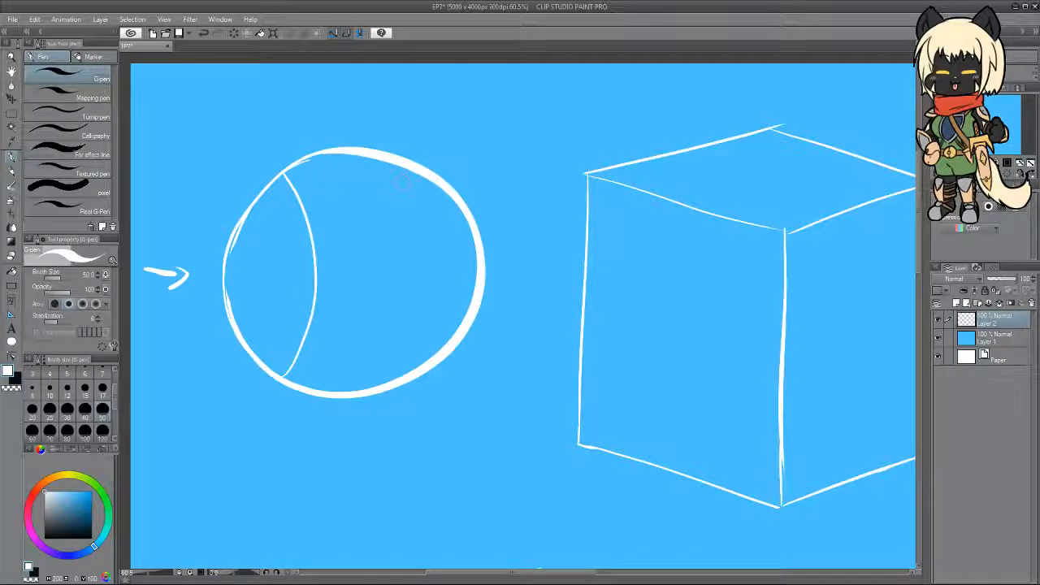
Draw a second curved contour near the circle's right edge and a horizontal ground line beneath the circle.
mouse_move(378, 156)
mouse_down()
mouse_move(420, 344)
mouse_move(390, 379)
mouse_move(422, 349)
mouse_move(398, 157)
mouse_move(394, 380)
mouse_move(437, 234)
mouse_up()
key(ctrl+z)
key(ctrl+z)
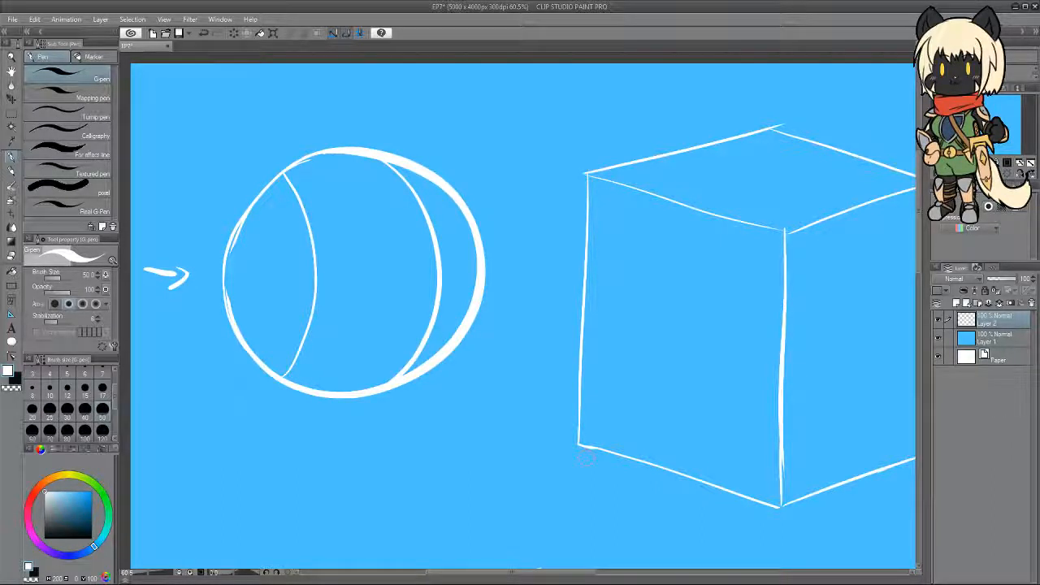
drag(220, 390, 519, 390)
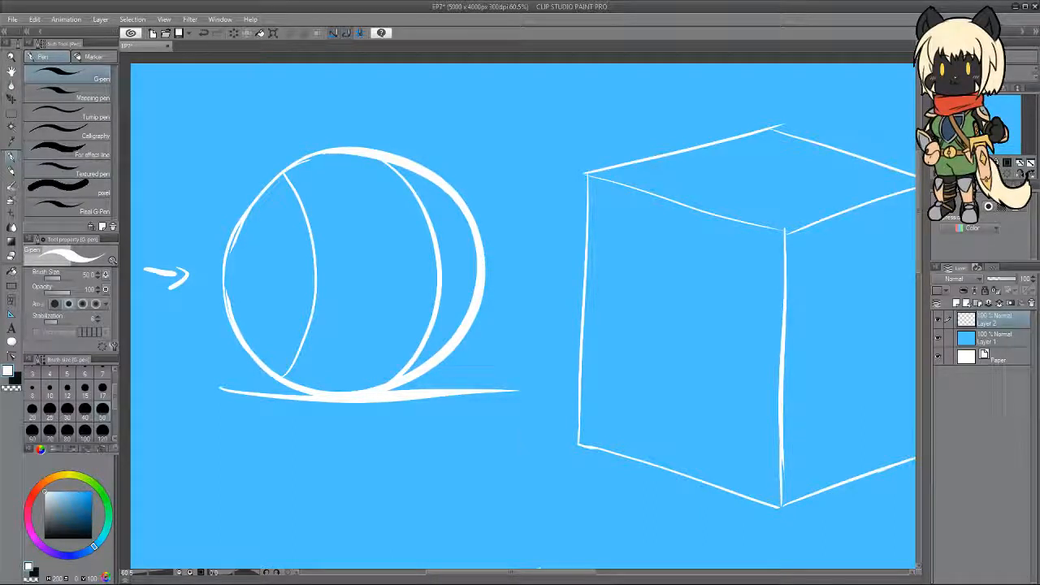
Draw a curved shadow boundary from the lower end of the left contour up to the right contour.
mouse_move(278, 380)
mouse_down()
mouse_move(419, 371)
mouse_move(459, 354)
mouse_up()
key(ctrl+z)
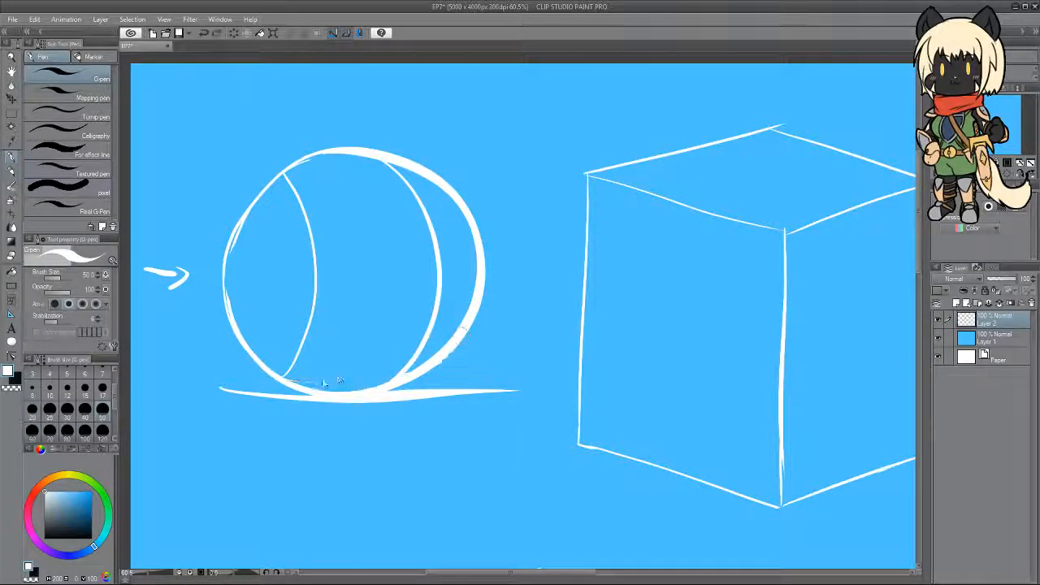
drag(283, 379, 463, 328)
key(ctrl+z)
drag(284, 378, 429, 327)
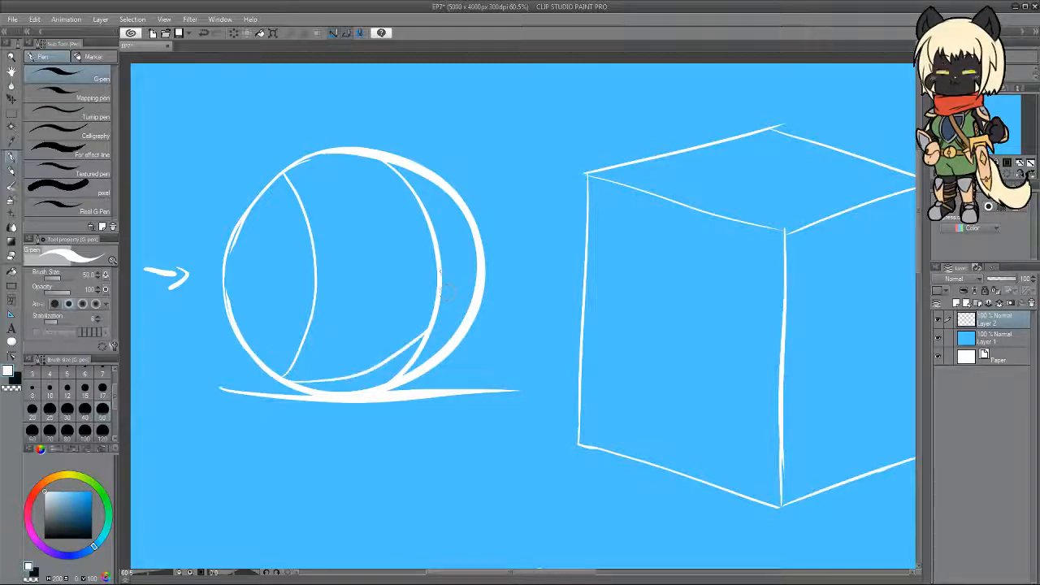
key(ctrl+z)
mouse_move(288, 380)
mouse_down()
mouse_move(396, 342)
mouse_move(434, 235)
mouse_move(438, 294)
mouse_up()
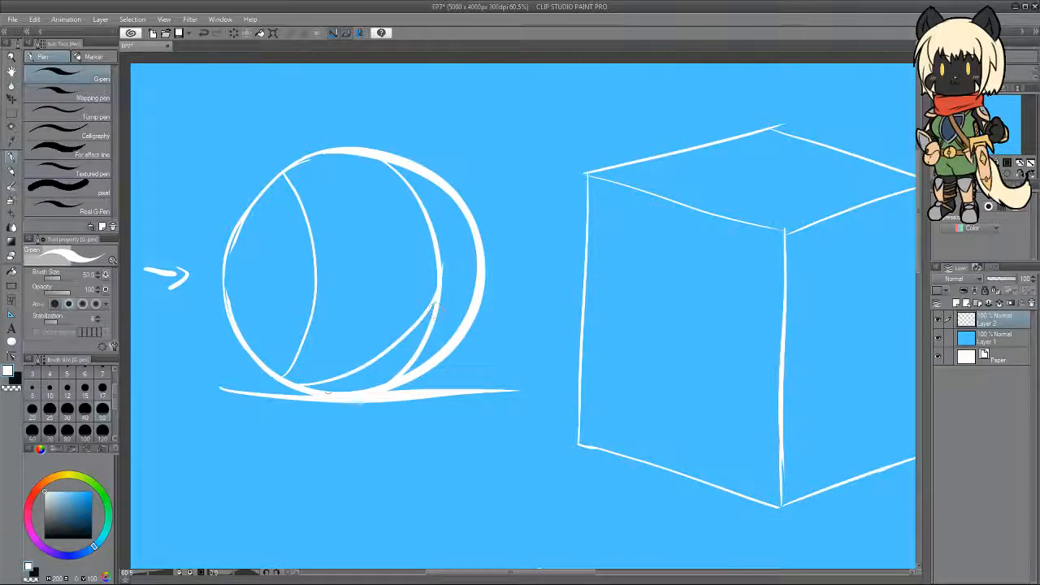
Fill the crescent-shaped shadow area along the circle's right and lower edge with curved white hatching strokes.
mouse_move(351, 390)
mouse_down()
mouse_move(426, 323)
mouse_move(446, 235)
mouse_up()
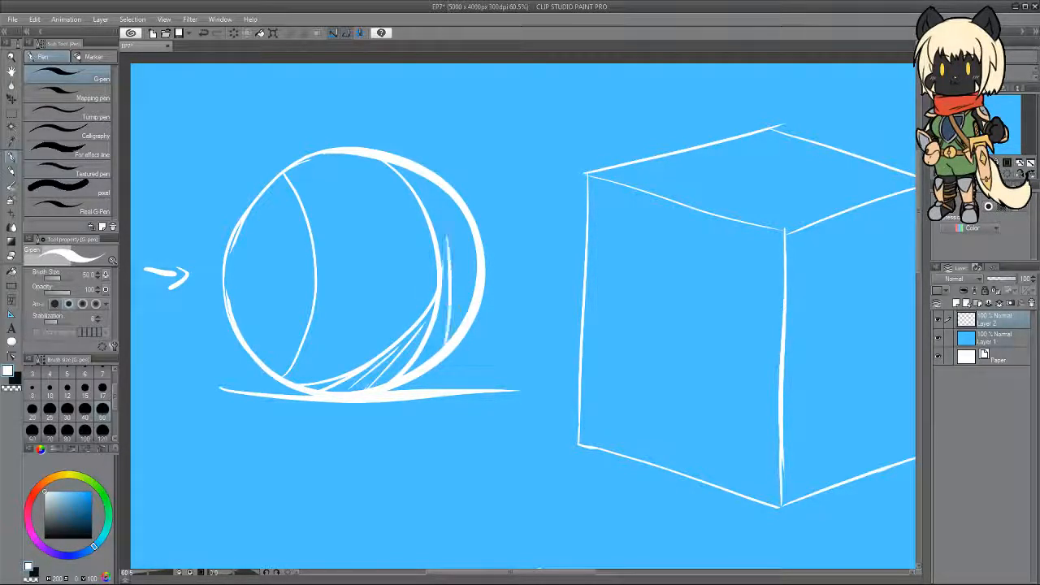
drag(469, 308, 423, 196)
drag(479, 263, 413, 179)
drag(476, 236, 417, 173)
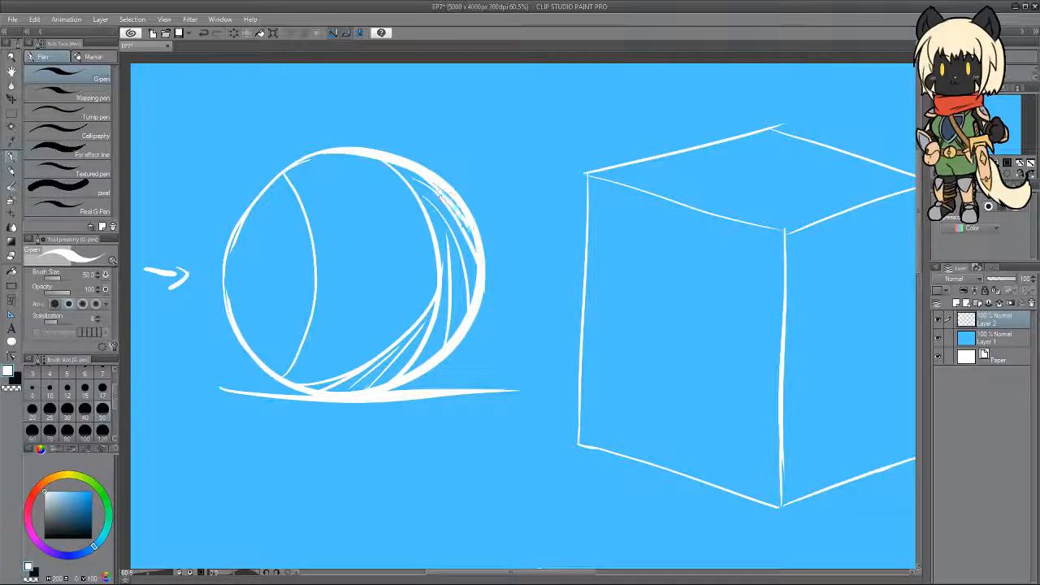
mouse_move(461, 327)
mouse_down()
mouse_move(443, 248)
mouse_move(453, 281)
mouse_move(452, 269)
mouse_up()
drag(446, 366, 427, 289)
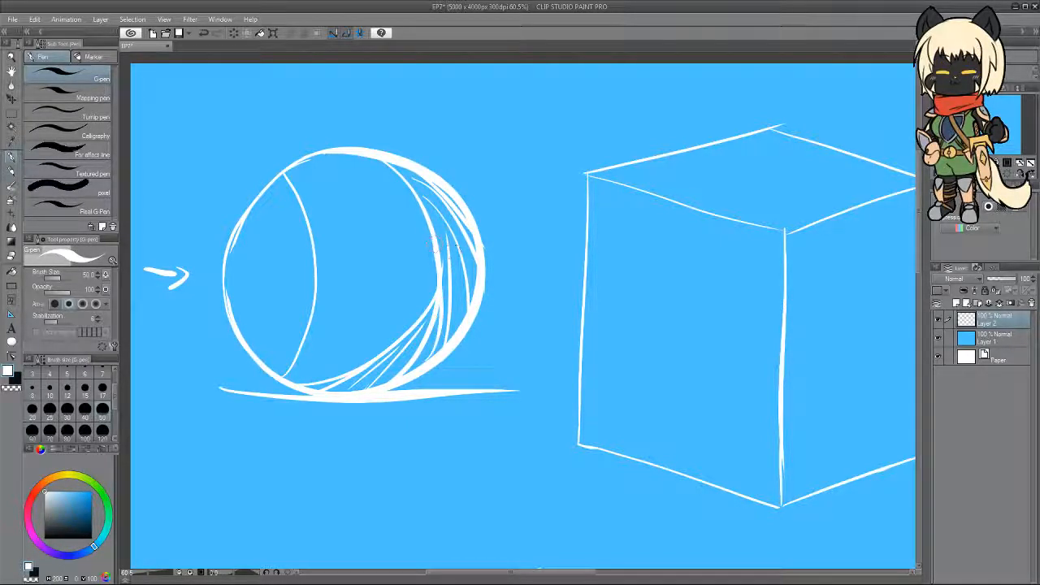
drag(463, 337, 433, 224)
drag(475, 269, 397, 165)
drag(476, 293, 460, 243)
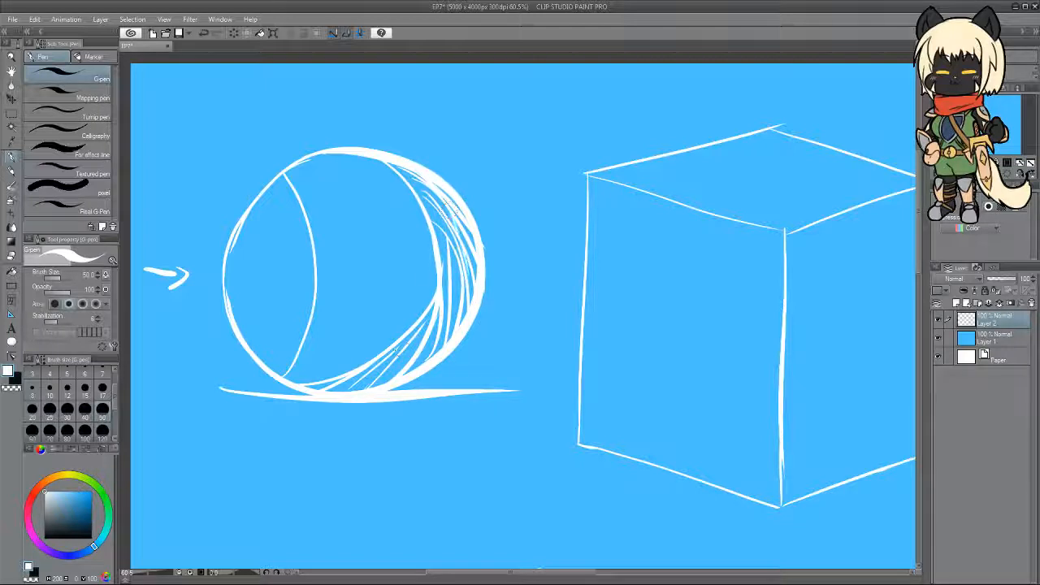
mouse_move(391, 382)
mouse_down()
mouse_move(421, 331)
mouse_move(398, 353)
mouse_up()
drag(363, 390, 408, 344)
drag(342, 394, 392, 353)
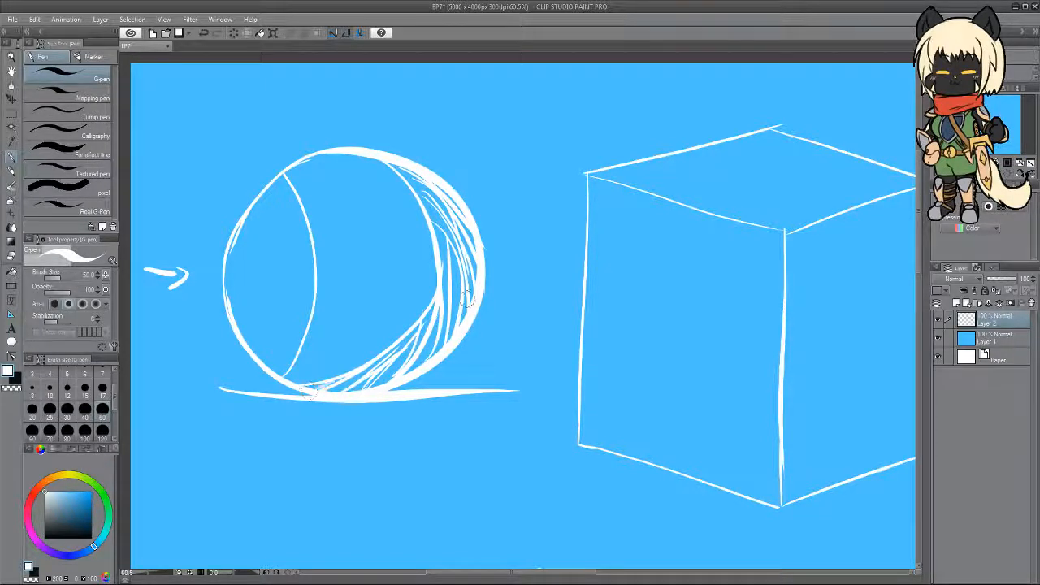
drag(419, 320, 440, 250)
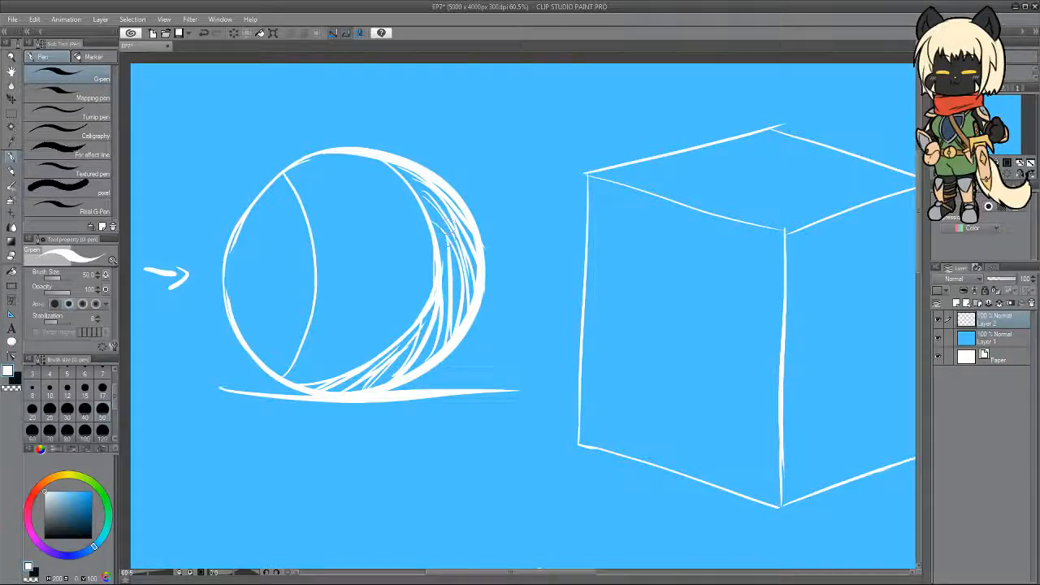
Densify the white hatching in the sphere's crescent shadow, filling gaps from the upper right down to the lower edge.
drag(443, 213, 400, 164)
drag(456, 286, 424, 201)
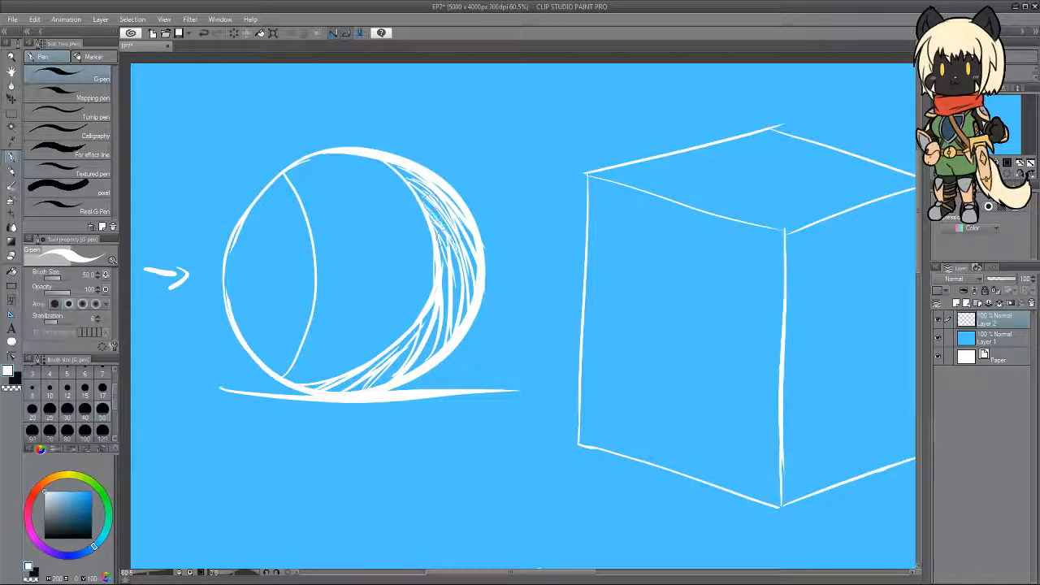
drag(455, 325, 443, 235)
mouse_move(449, 345)
mouse_down()
mouse_move(460, 262)
mouse_move(448, 341)
mouse_move(443, 316)
mouse_up()
drag(416, 371, 447, 315)
drag(445, 357, 437, 273)
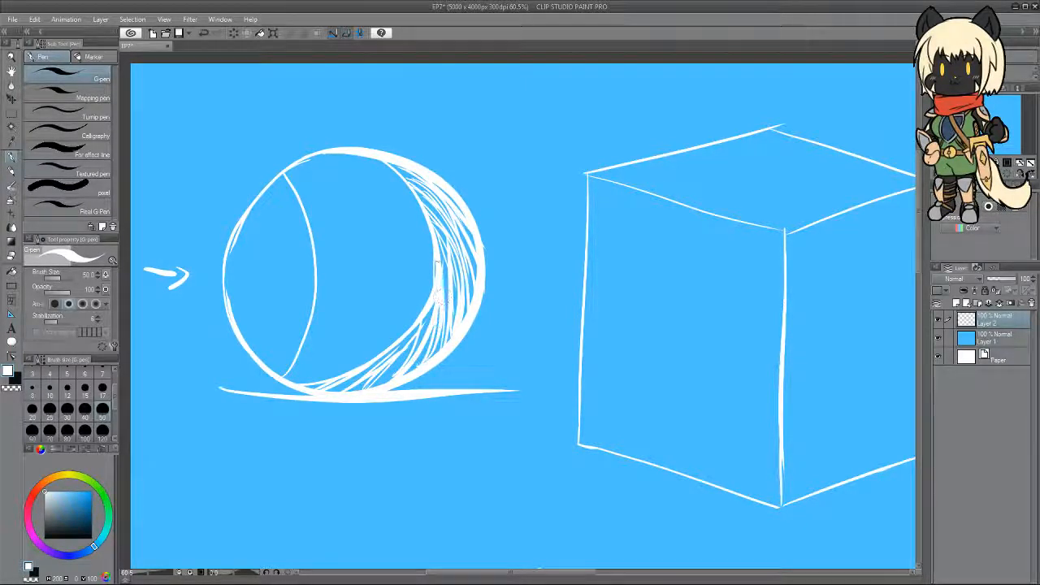
drag(449, 312, 439, 262)
drag(380, 386, 408, 348)
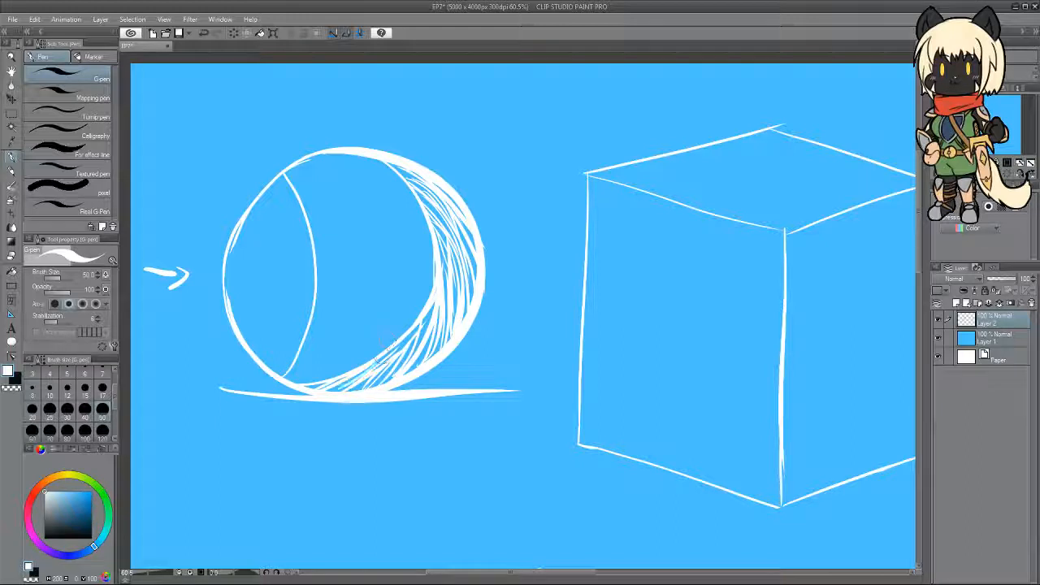
mouse_move(334, 395)
mouse_down()
mouse_move(403, 355)
mouse_move(439, 296)
mouse_up()
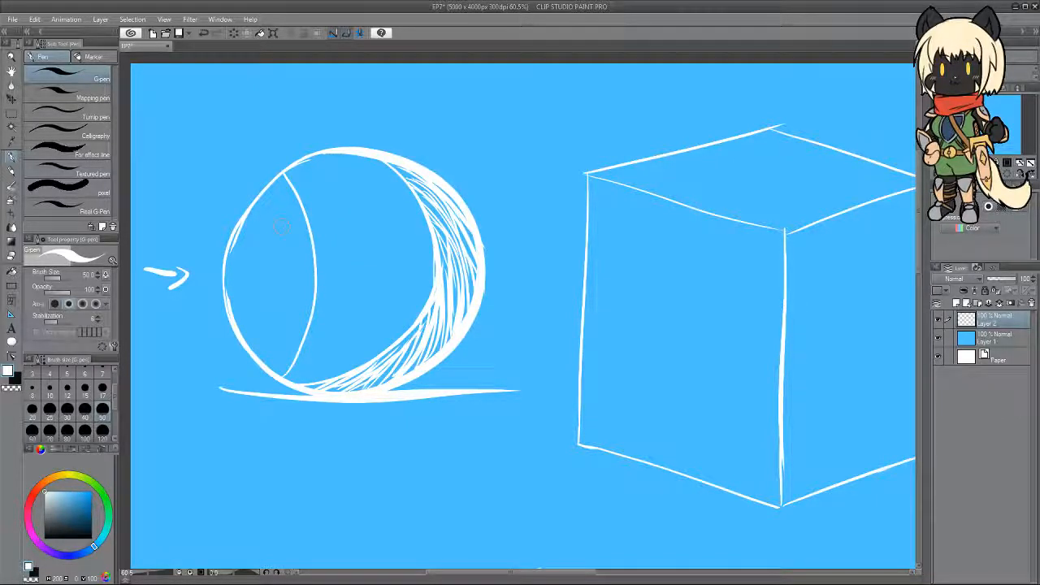
Draw short white light-ray strokes fanning around the outside of the sphere's left outline.
mouse_move(226, 215)
mouse_down()
mouse_move(204, 191)
mouse_move(198, 213)
mouse_up()
key(ctrl+z)
drag(210, 267, 193, 269)
drag(195, 354, 232, 353)
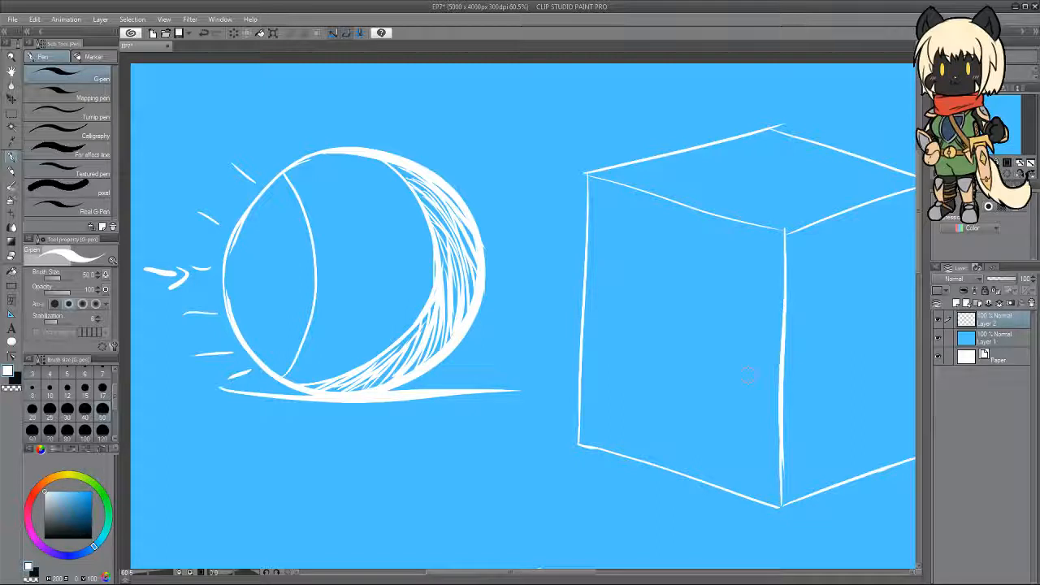
Draw an arrow pointing up and right on the cube's left face and widely spaced diagonal hatching across its right face.
drag(580, 572, 611, 571)
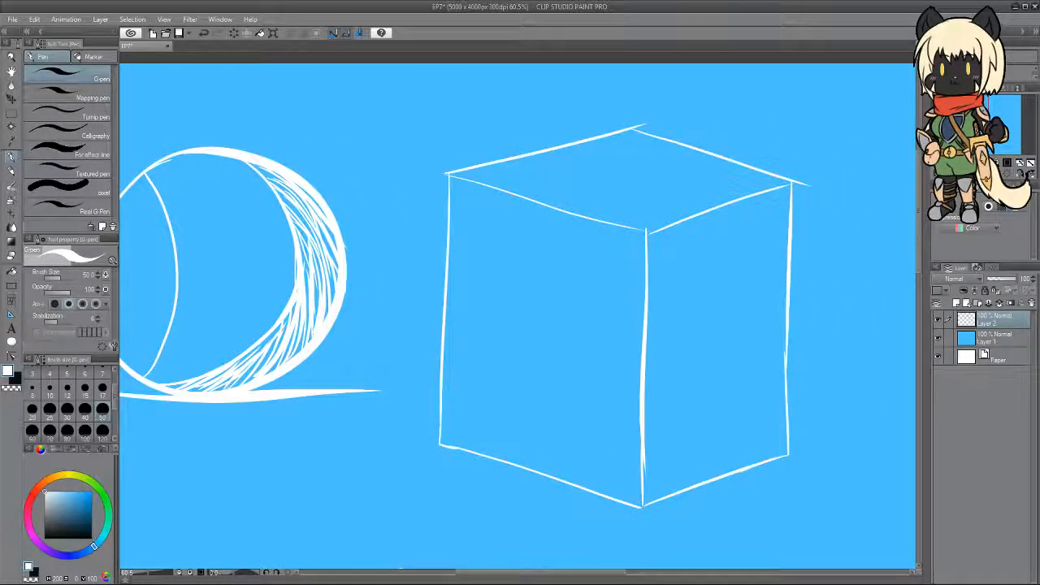
mouse_move(477, 396)
mouse_down()
mouse_move(518, 358)
mouse_move(514, 375)
mouse_up()
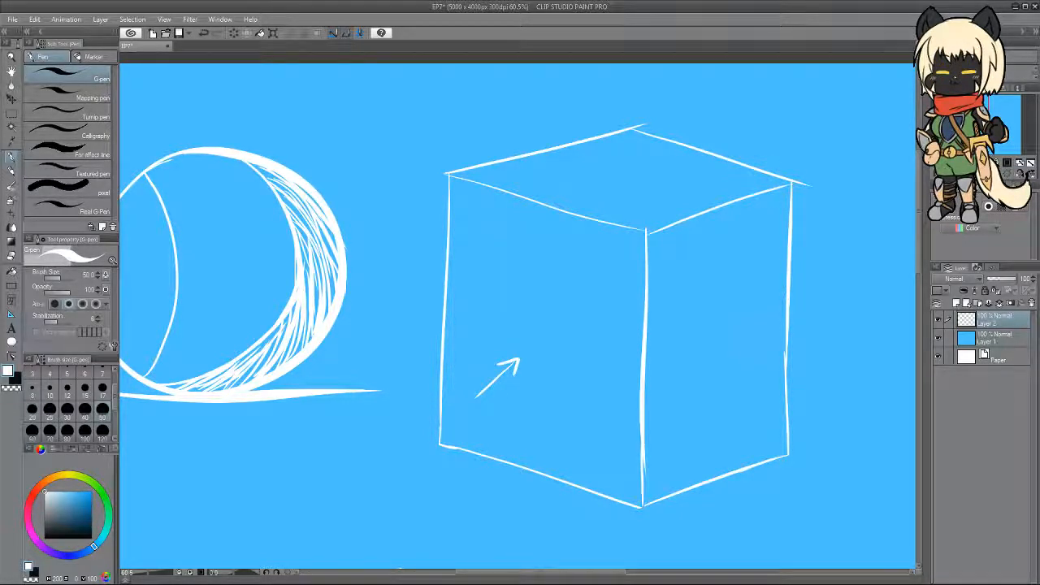
mouse_move(719, 207)
mouse_down()
mouse_move(651, 284)
mouse_move(647, 348)
mouse_up()
drag(770, 233, 643, 397)
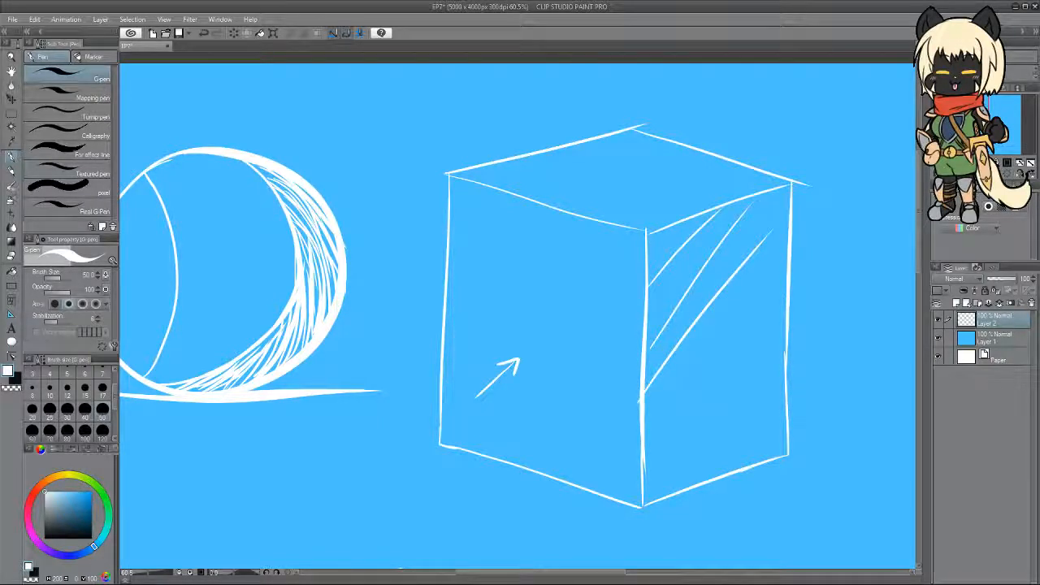
drag(761, 280, 642, 448)
drag(788, 299, 644, 456)
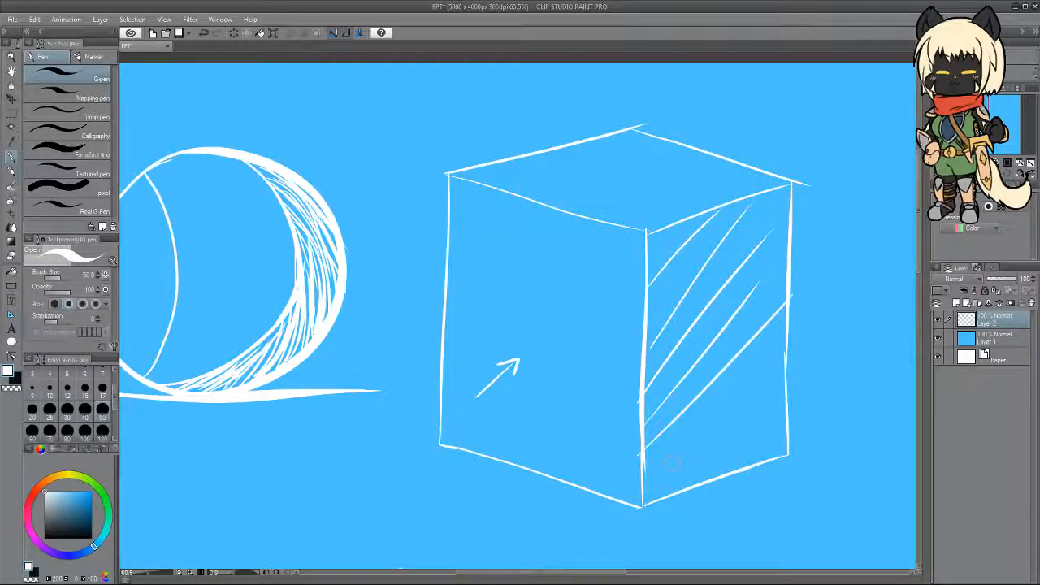
drag(772, 359, 648, 483)
drag(760, 403, 644, 503)
drag(784, 407, 692, 485)
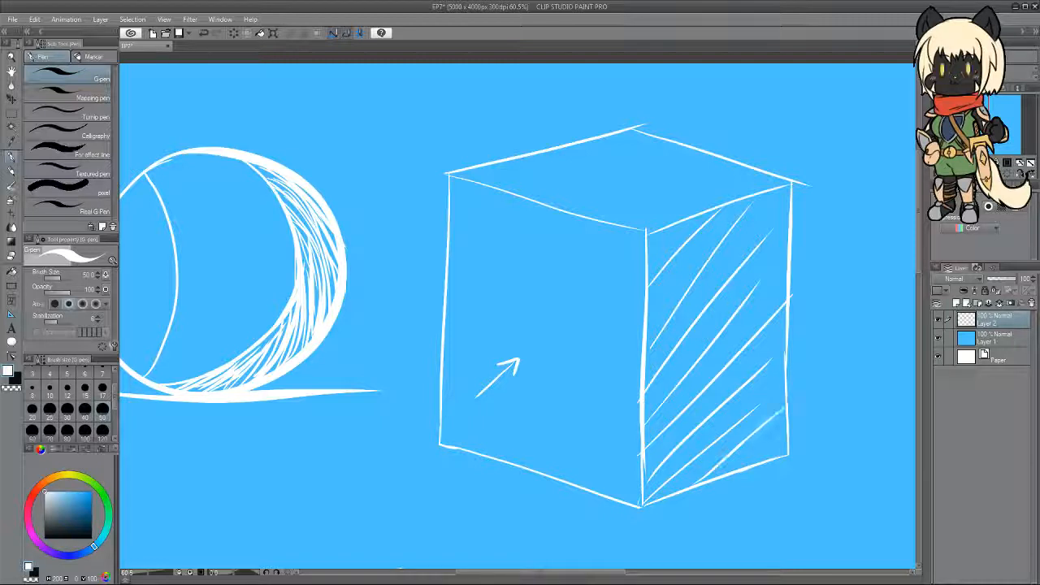
Fill the lower part of the cube's right face with close diagonal hatching between the widely spaced lines.
drag(786, 429, 741, 469)
mouse_move(785, 434)
mouse_down()
mouse_move(756, 461)
mouse_move(775, 454)
mouse_move(700, 483)
mouse_up()
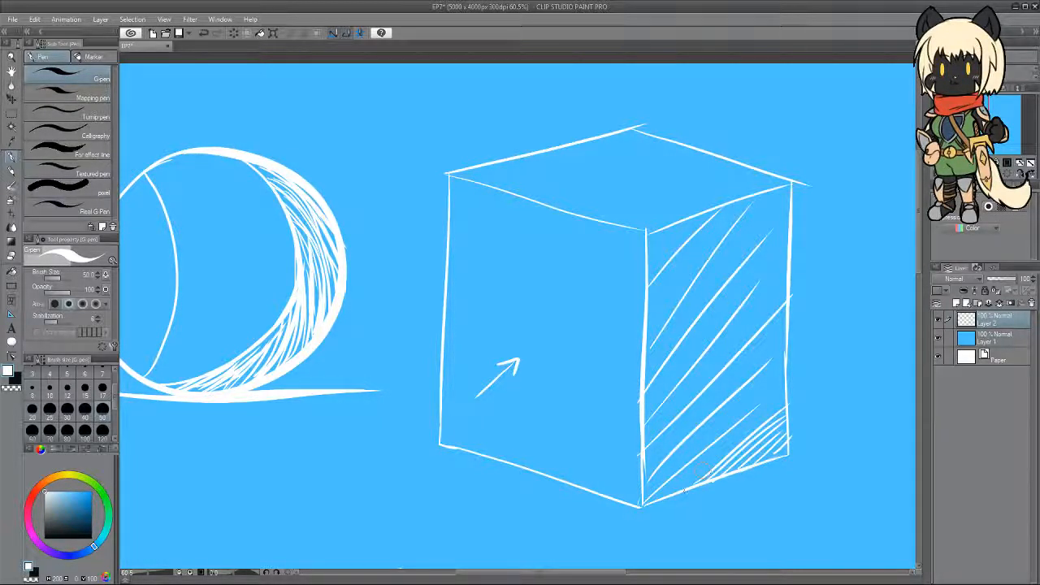
mouse_move(790, 399)
mouse_down()
mouse_move(679, 491)
mouse_move(780, 409)
mouse_up()
mouse_move(645, 493)
mouse_down()
mouse_move(766, 398)
mouse_move(783, 367)
mouse_move(770, 389)
mouse_up()
mouse_move(723, 441)
mouse_down()
mouse_move(788, 392)
mouse_move(784, 377)
mouse_up()
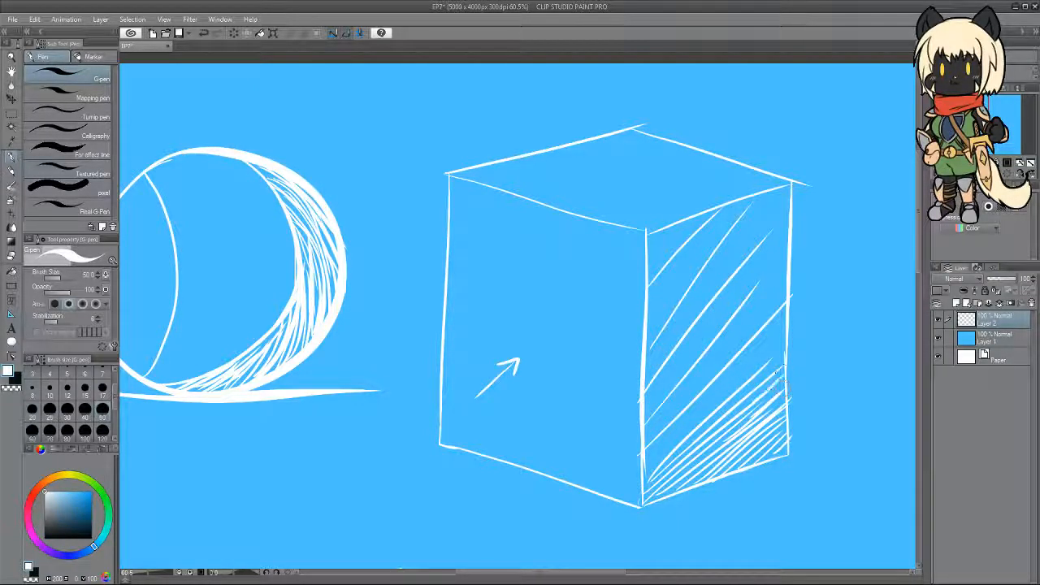
mouse_move(657, 463)
mouse_down()
mouse_move(777, 349)
mouse_move(774, 329)
mouse_up()
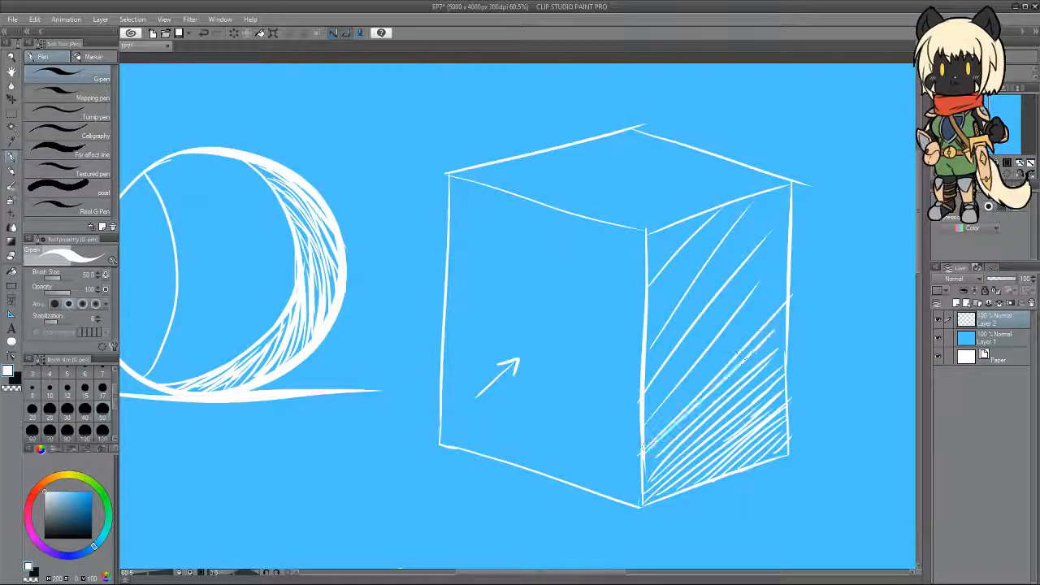
mouse_move(650, 457)
mouse_down()
mouse_move(788, 333)
mouse_move(782, 314)
mouse_up()
drag(720, 377, 790, 312)
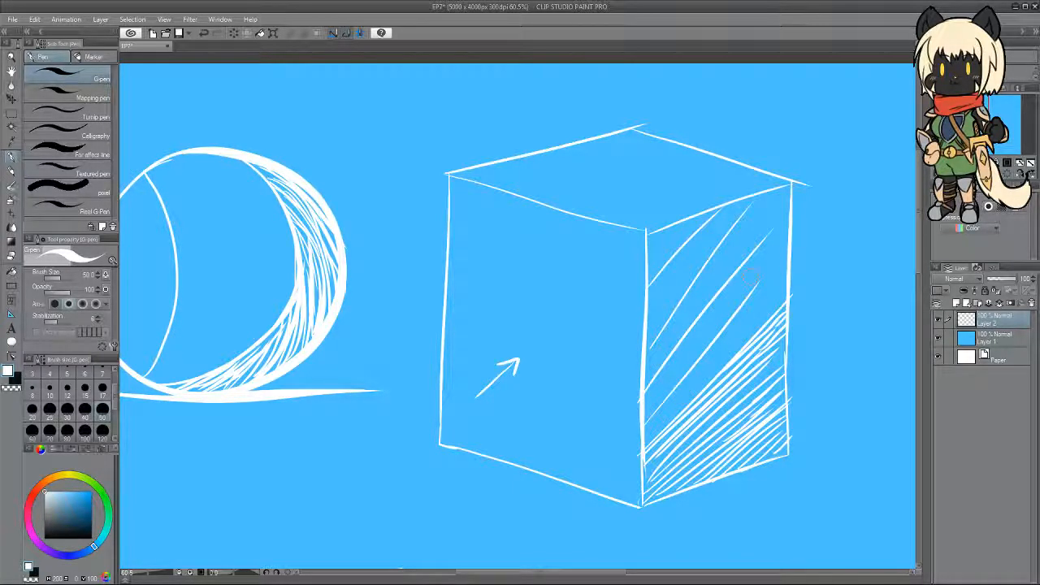
Continue the close diagonal hatching through the middle of the cube's right face up to its upper right corner.
drag(650, 428, 775, 287)
mouse_move(670, 416)
mouse_down()
mouse_move(789, 289)
mouse_move(712, 374)
mouse_move(783, 269)
mouse_move(761, 298)
mouse_move(789, 277)
mouse_up()
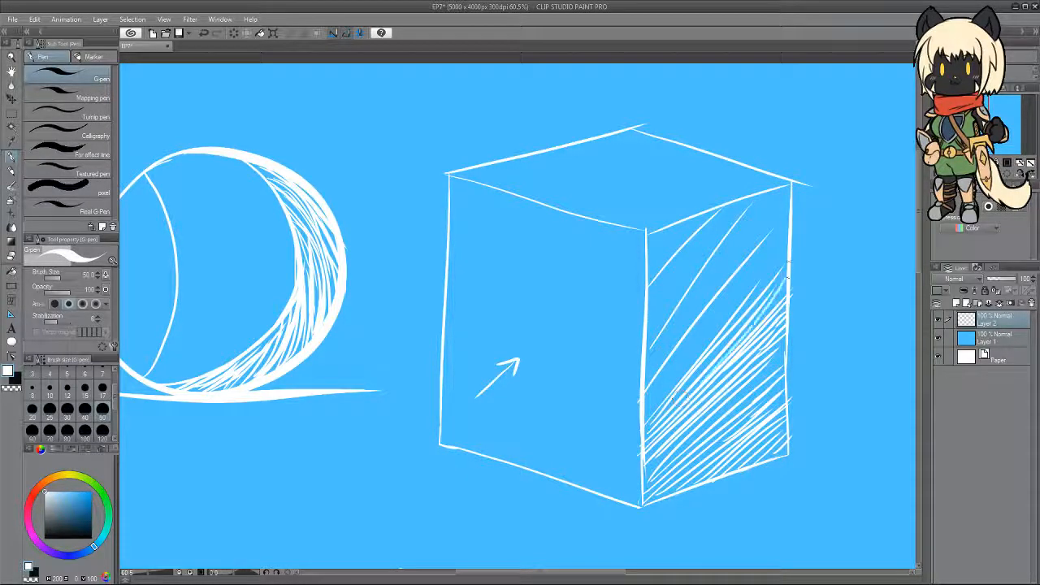
mouse_move(743, 336)
mouse_down()
mouse_move(784, 280)
mouse_move(790, 288)
mouse_move(788, 251)
mouse_up()
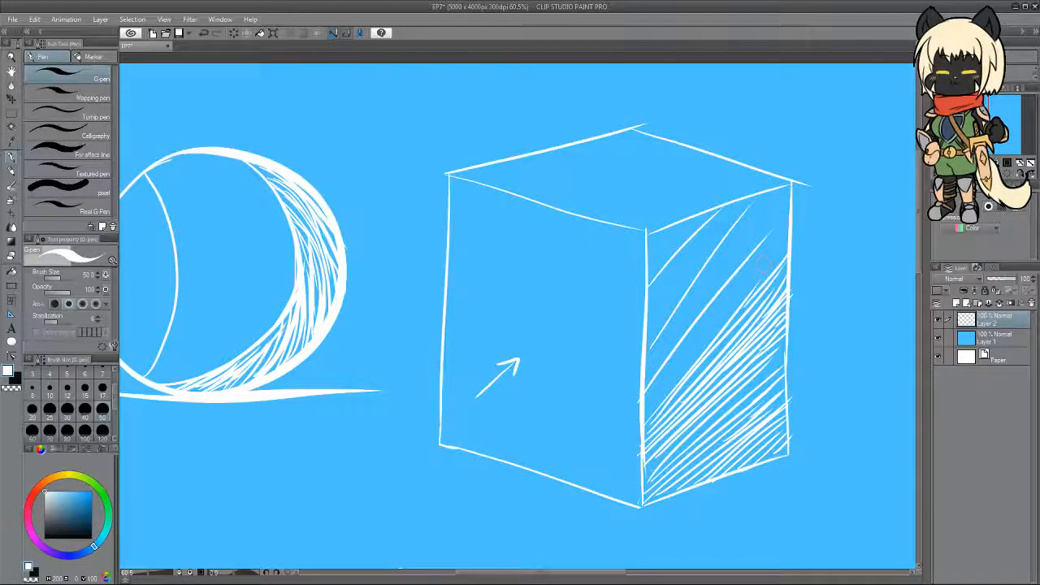
mouse_move(650, 411)
mouse_down()
mouse_move(785, 238)
mouse_move(772, 265)
mouse_up()
drag(692, 361, 788, 246)
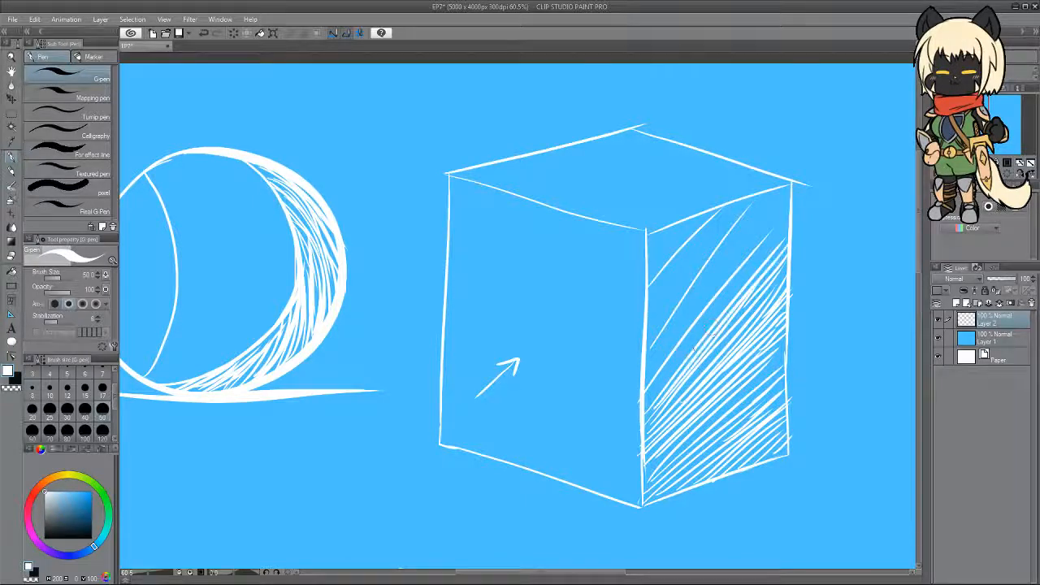
drag(651, 397, 783, 241)
drag(715, 319, 787, 230)
drag(657, 379, 790, 200)
drag(757, 245, 791, 204)
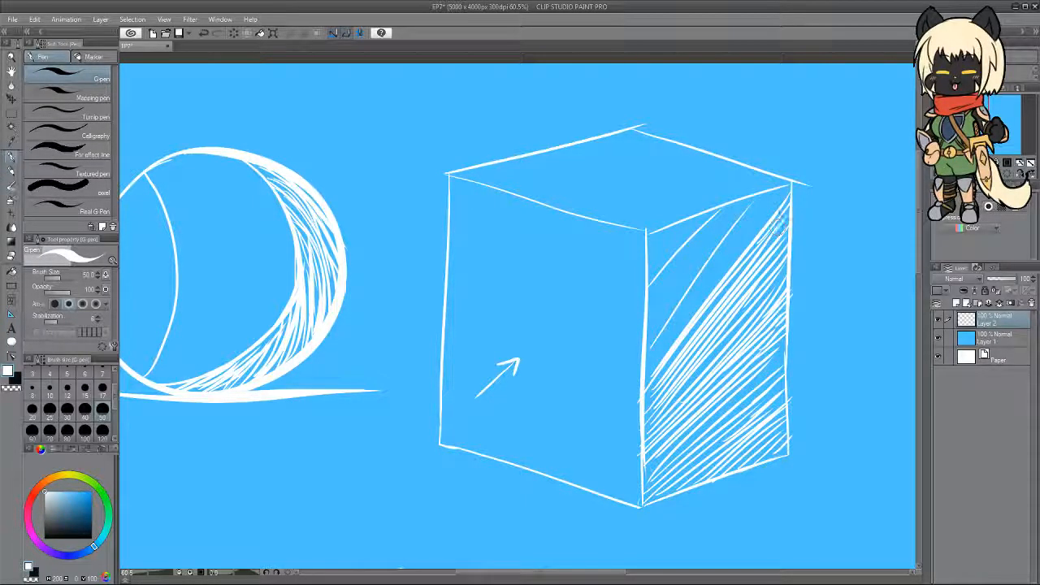
Hatch the remaining upper left part of the cube's right face with close diagonal strokes up to the top edge.
drag(652, 365, 788, 180)
key(ctrl+z)
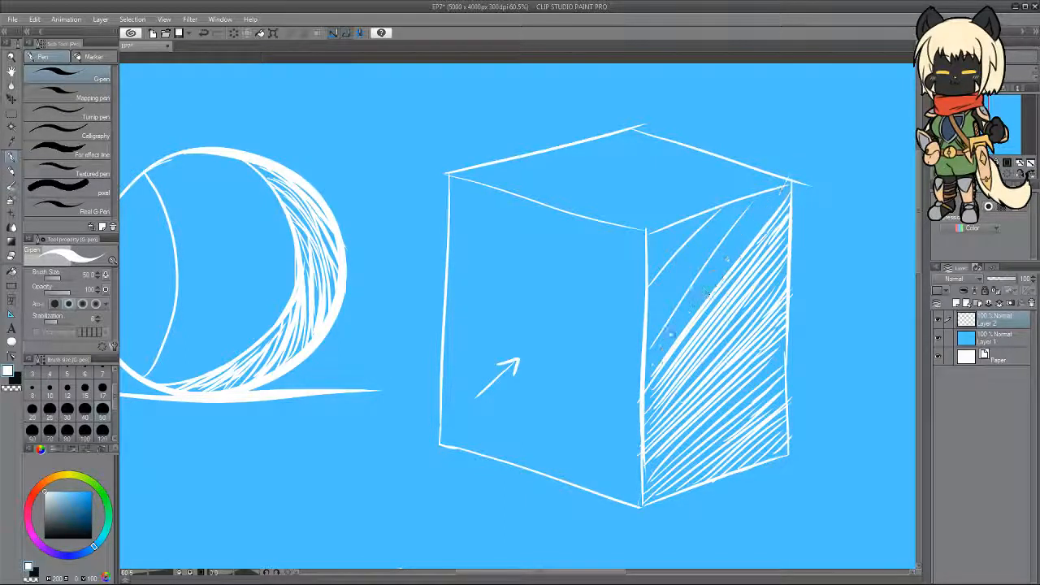
drag(650, 377, 773, 193)
key(ctrl+z)
drag(652, 372, 778, 189)
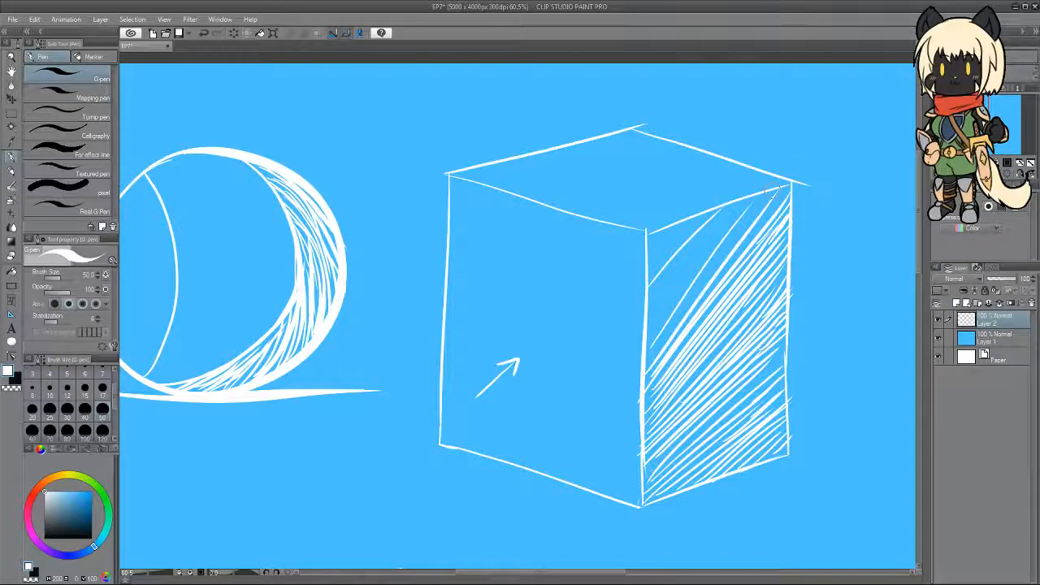
drag(644, 378, 750, 242)
drag(644, 368, 762, 201)
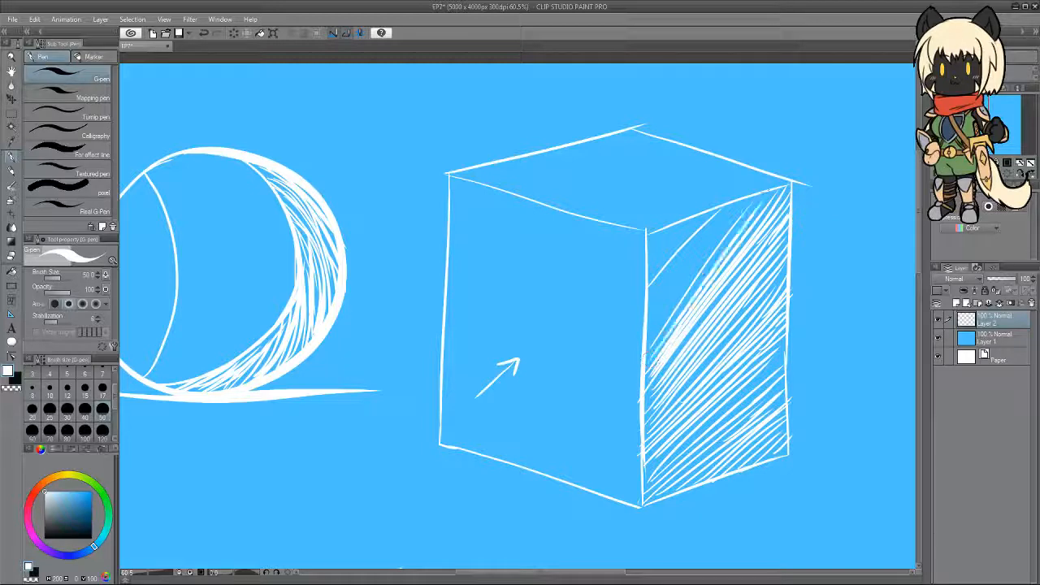
mouse_move(642, 351)
mouse_down()
mouse_move(756, 185)
mouse_move(714, 248)
mouse_move(734, 201)
mouse_up()
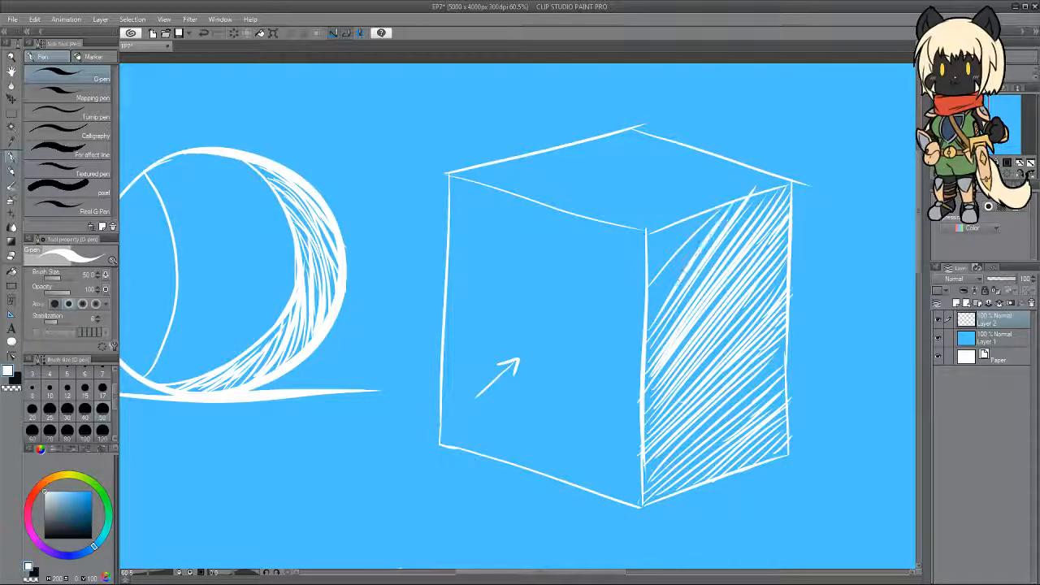
drag(644, 315, 728, 211)
mouse_move(652, 296)
mouse_down()
mouse_move(703, 213)
mouse_move(681, 259)
mouse_move(702, 231)
mouse_move(653, 260)
mouse_move(710, 213)
mouse_up()
mouse_move(645, 265)
mouse_down()
mouse_move(704, 216)
mouse_move(659, 232)
mouse_move(691, 219)
mouse_move(671, 249)
mouse_up()
drag(651, 353, 747, 216)
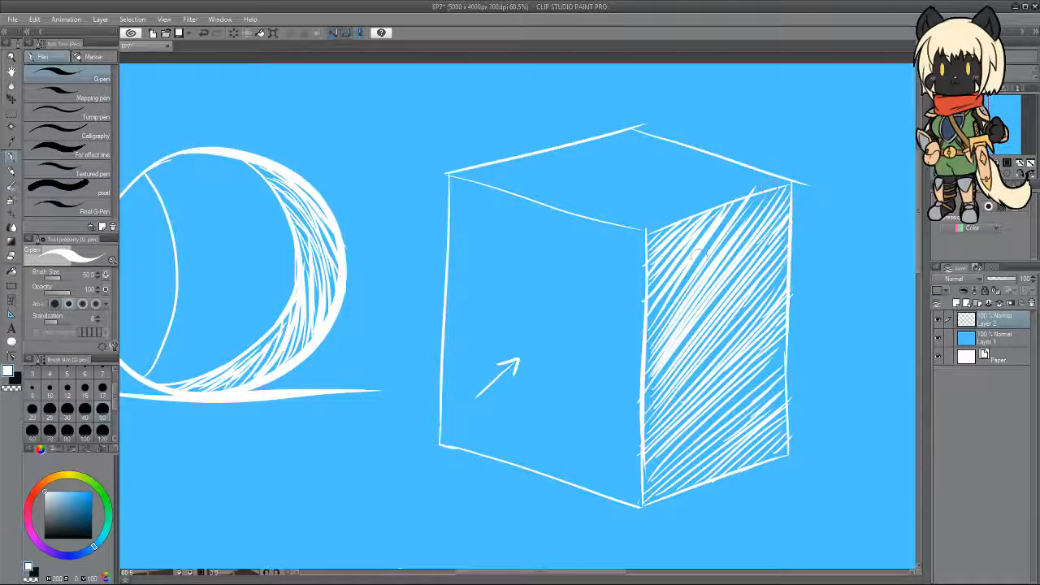
Reinforce the hatching on the cube's right face with extra diagonal strokes in the remaining gaps, from top to bottom.
drag(684, 294, 738, 211)
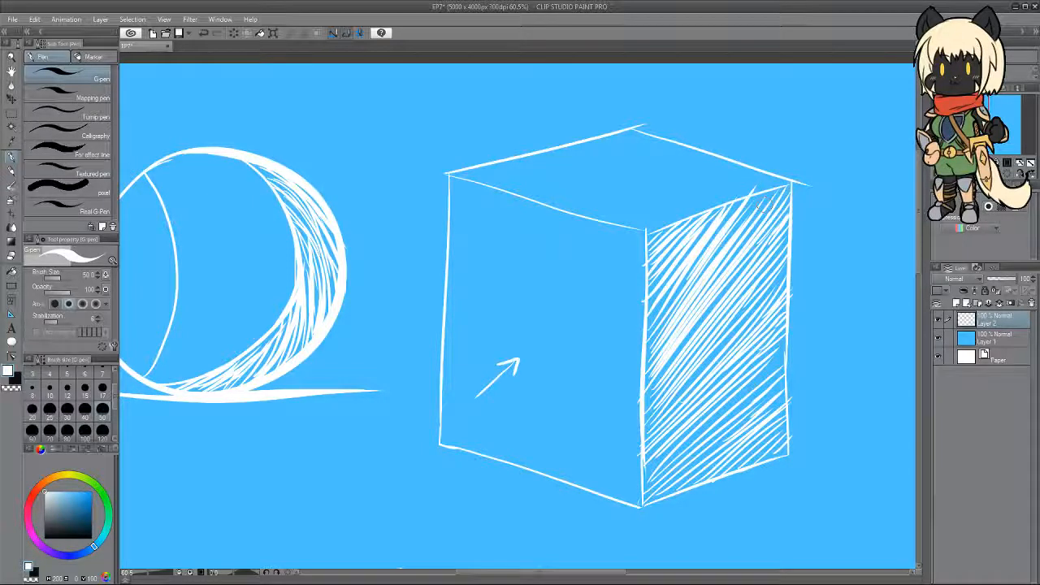
drag(725, 250, 766, 196)
drag(677, 391, 785, 270)
drag(681, 390, 739, 325)
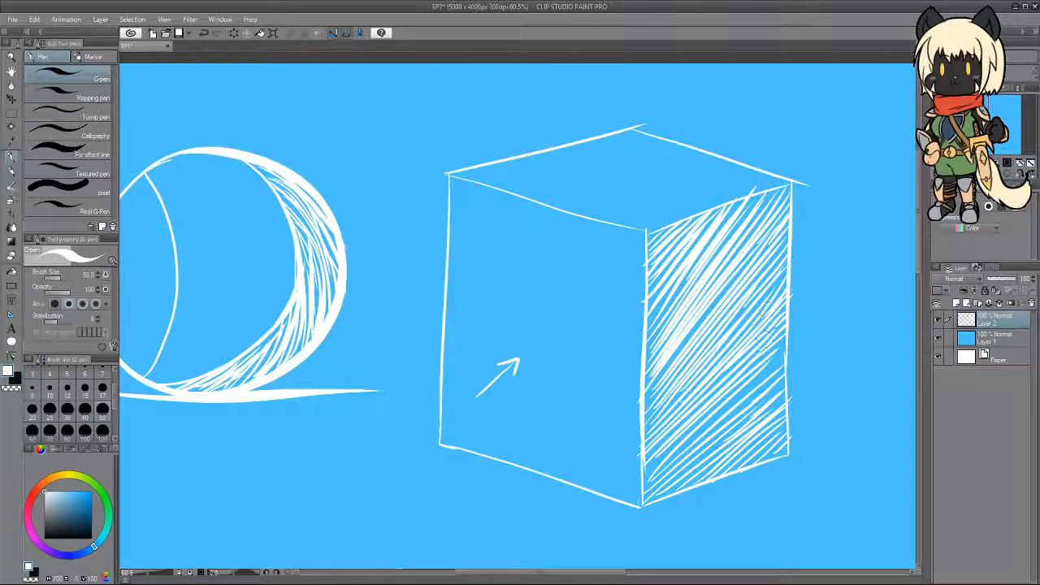
drag(668, 462, 782, 361)
key(ctrl+z)
drag(680, 452, 775, 363)
drag(679, 465, 763, 398)
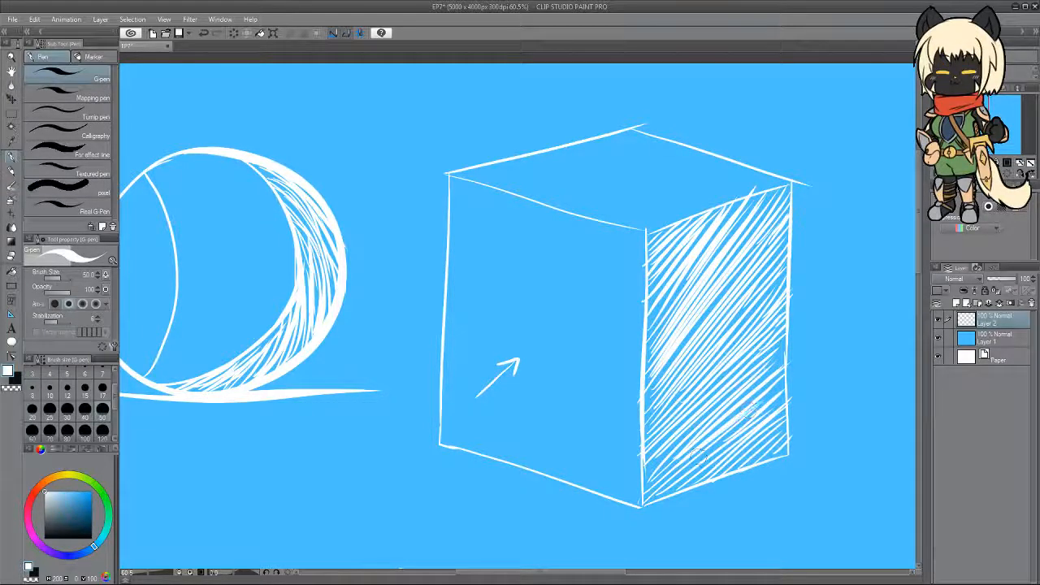
drag(647, 478, 699, 420)
mouse_move(642, 501)
mouse_down()
mouse_move(699, 445)
mouse_move(689, 451)
mouse_move(700, 471)
mouse_move(778, 429)
mouse_up()
mouse_move(751, 465)
mouse_down()
mouse_move(785, 435)
mouse_move(788, 417)
mouse_move(780, 382)
mouse_move(738, 408)
mouse_move(785, 350)
mouse_up()
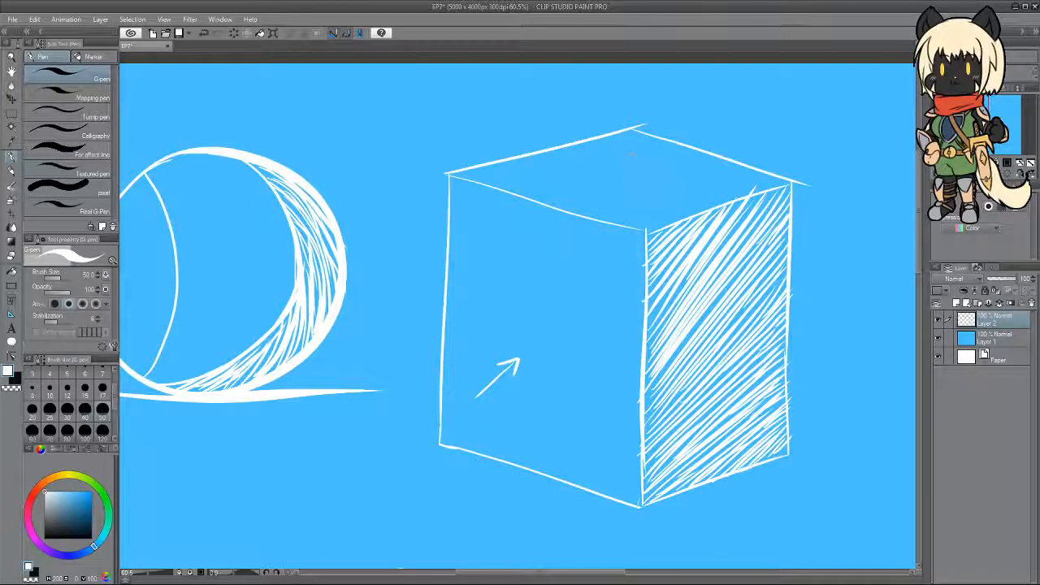
Shade the cube's top face with widely spaced diagonal strokes slanting down to the right, from the right corner to the left.
drag(634, 128, 728, 193)
drag(680, 150, 740, 194)
mouse_move(705, 154)
mouse_down()
mouse_move(755, 189)
mouse_move(790, 190)
mouse_up()
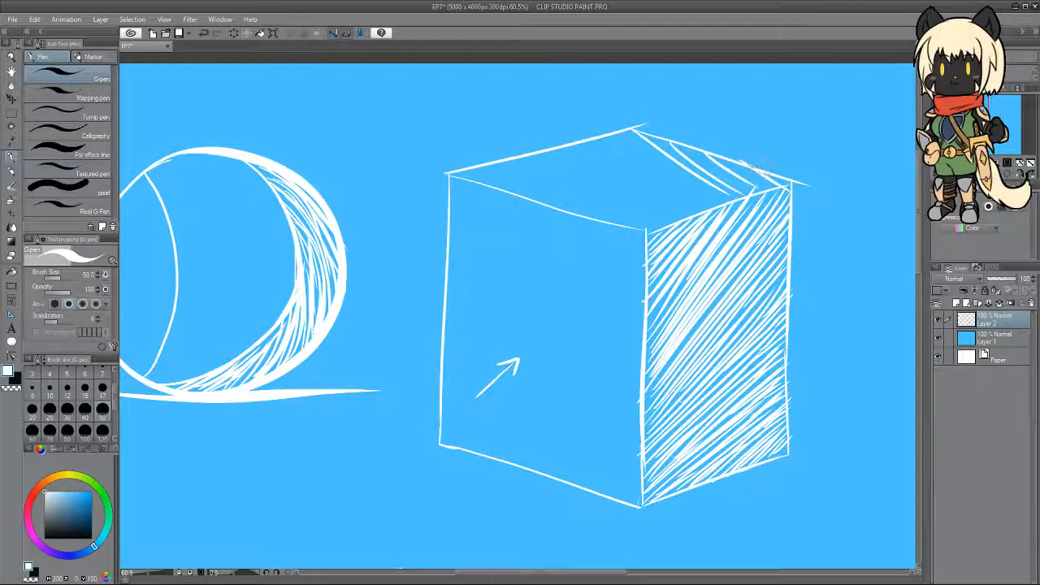
key(ctrl+z)
drag(734, 161, 790, 188)
mouse_move(611, 134)
mouse_down()
mouse_move(700, 208)
mouse_move(668, 218)
mouse_up()
drag(574, 145, 650, 224)
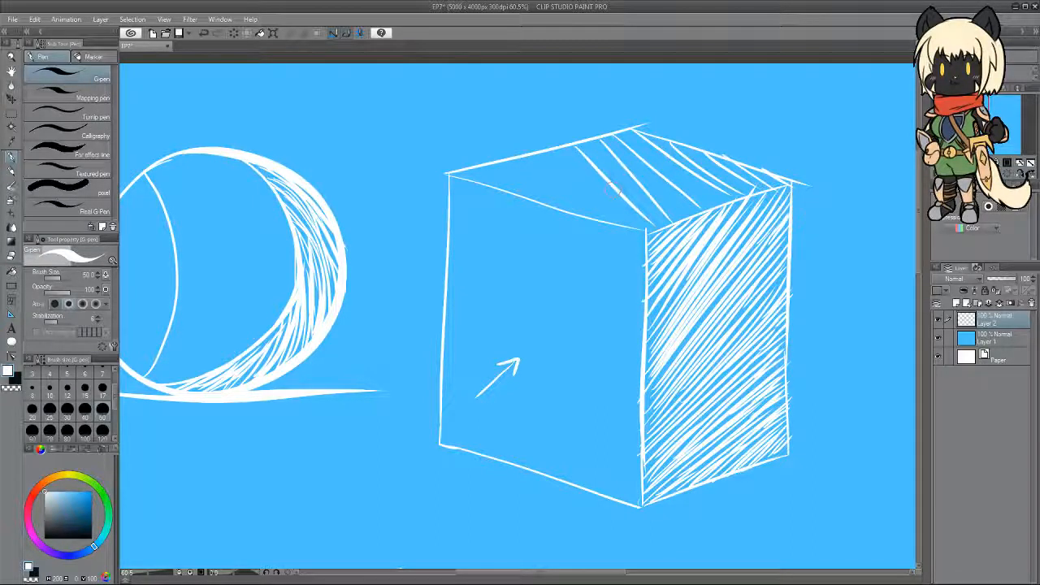
drag(544, 153, 626, 227)
mouse_move(513, 156)
mouse_down()
mouse_move(579, 209)
mouse_move(549, 209)
mouse_up()
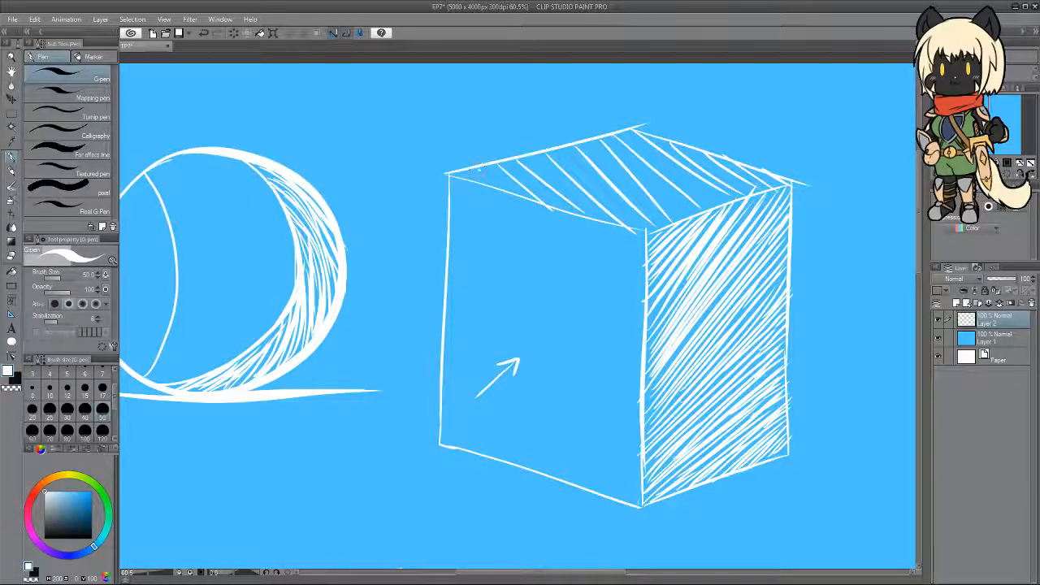
drag(483, 171, 512, 193)
mouse_move(476, 165)
mouse_down()
mouse_move(509, 192)
mouse_move(488, 184)
mouse_up()
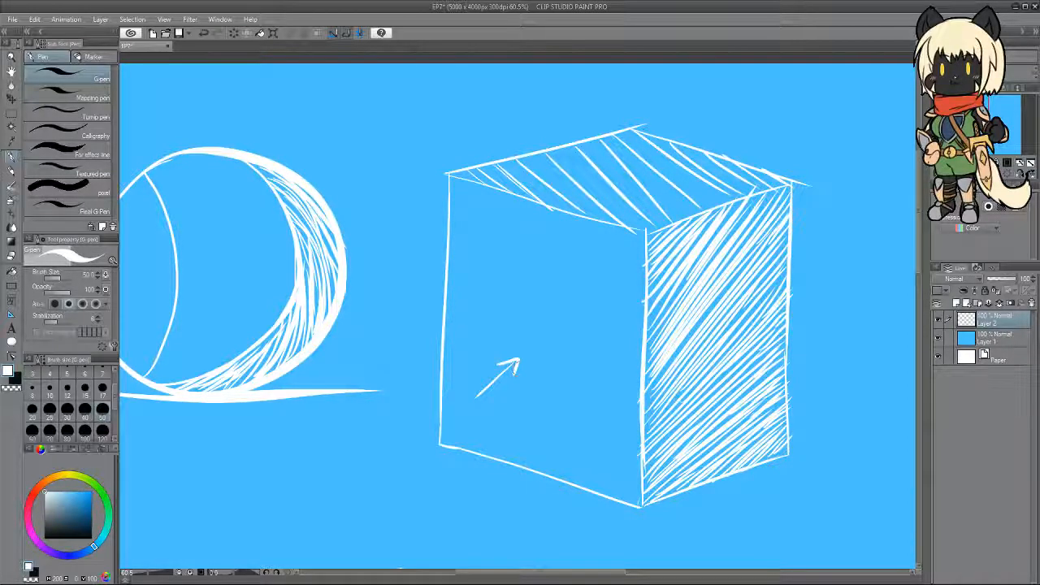
drag(474, 251, 559, 260)
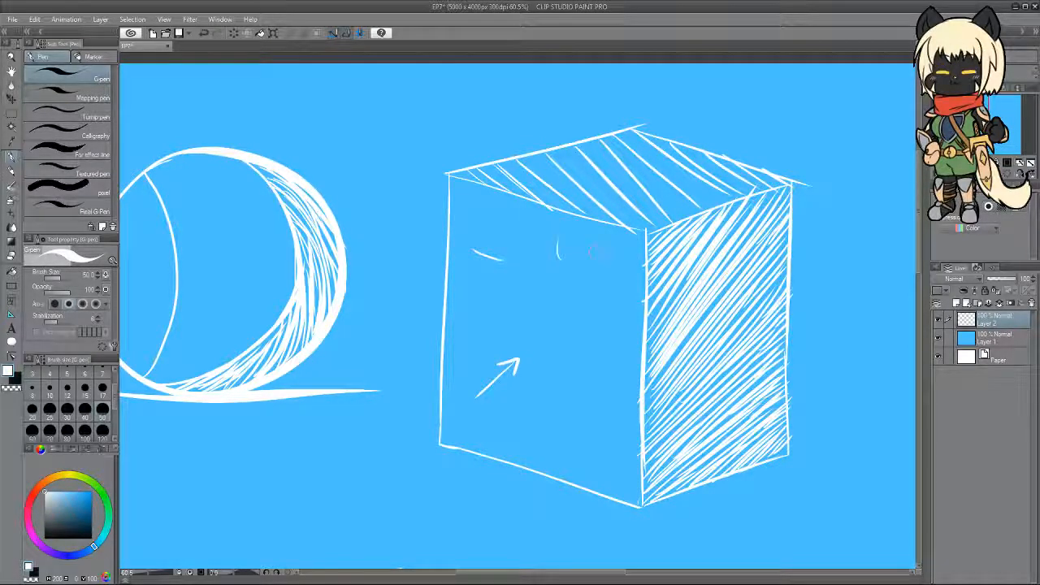
key(ctrl+z)
key(ctrl+z)
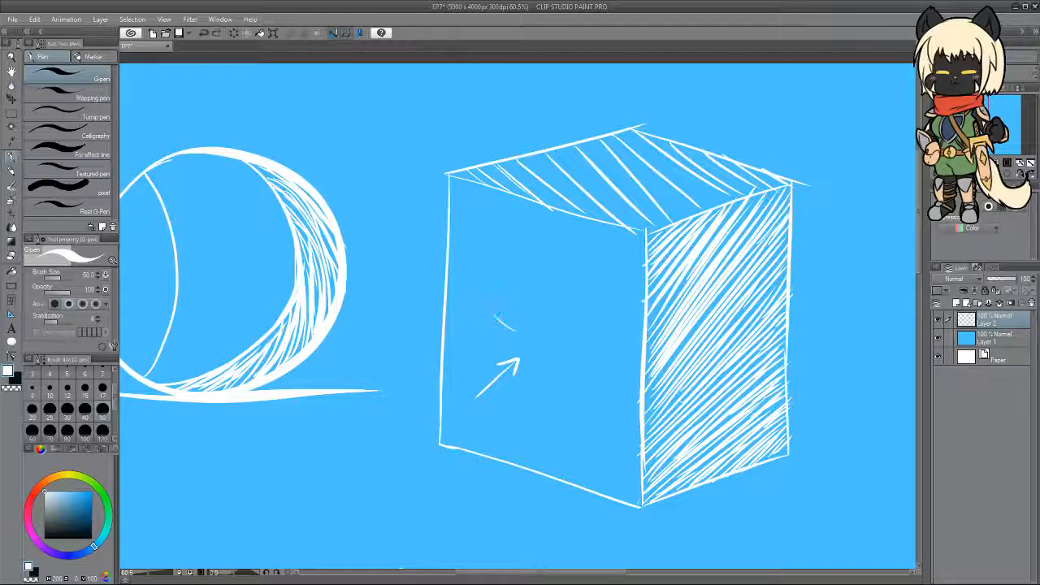
mouse_move(569, 332)
mouse_down()
mouse_move(548, 342)
mouse_move(576, 379)
mouse_move(540, 415)
mouse_up()
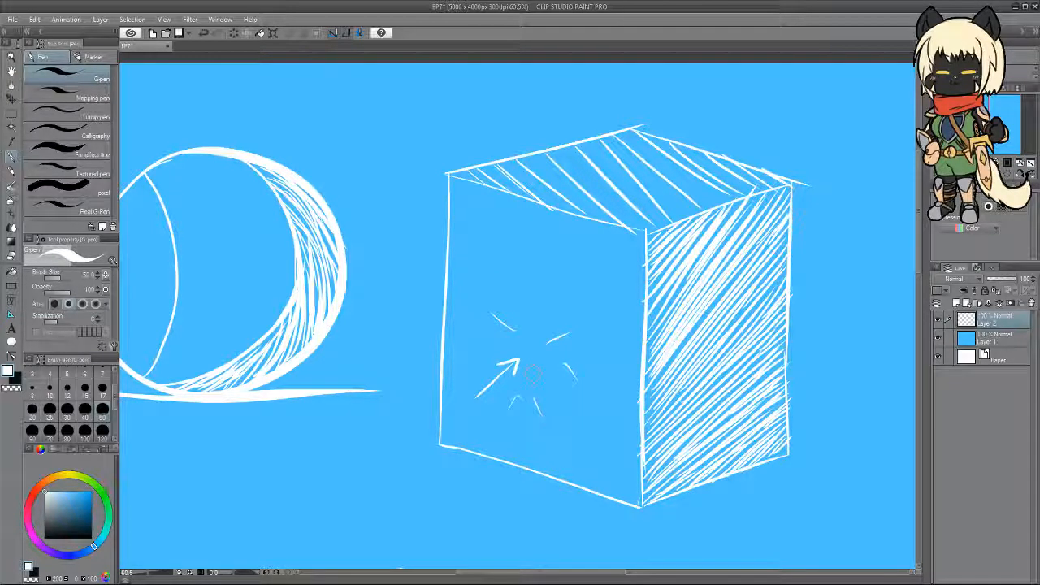
key(ctrl+z)
key(ctrl+z)
key(ctrl+z)
key(ctrl+z)
key(ctrl+z)
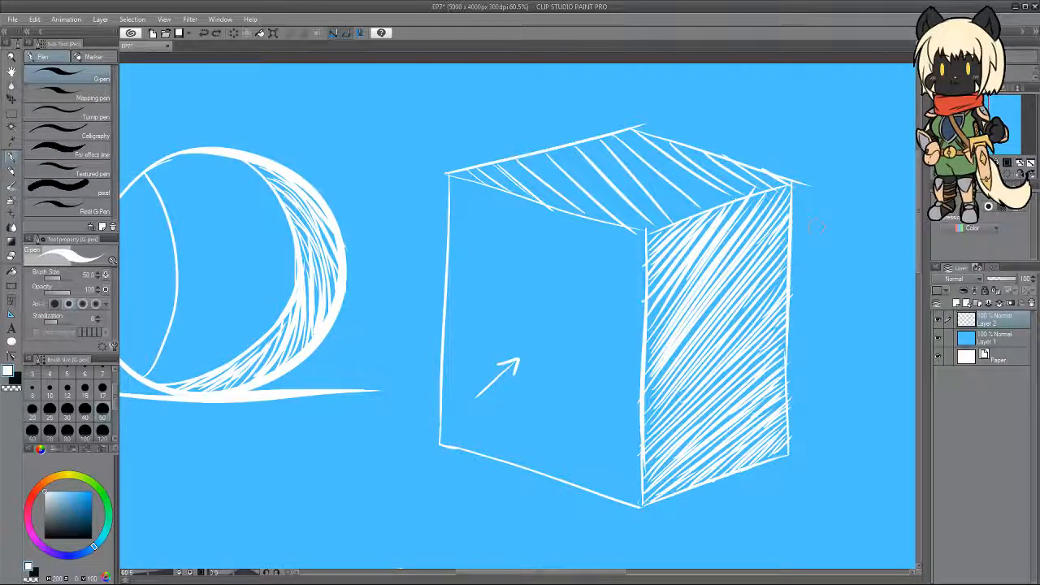
Draw two more light-direction arrows above the existing one on the cube's front face, pointing up to the right.
drag(619, 573, 642, 573)
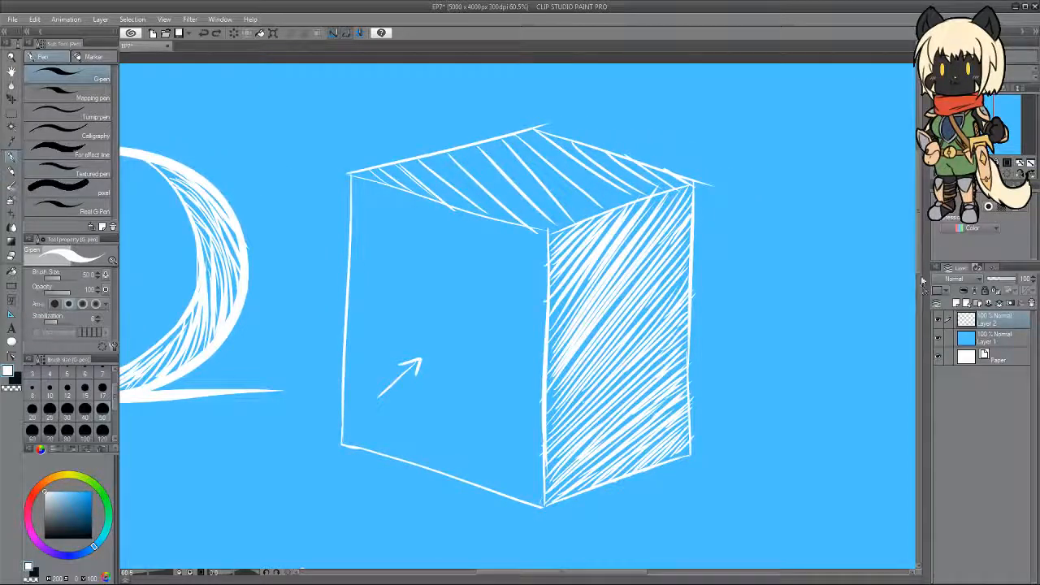
drag(922, 280, 924, 292)
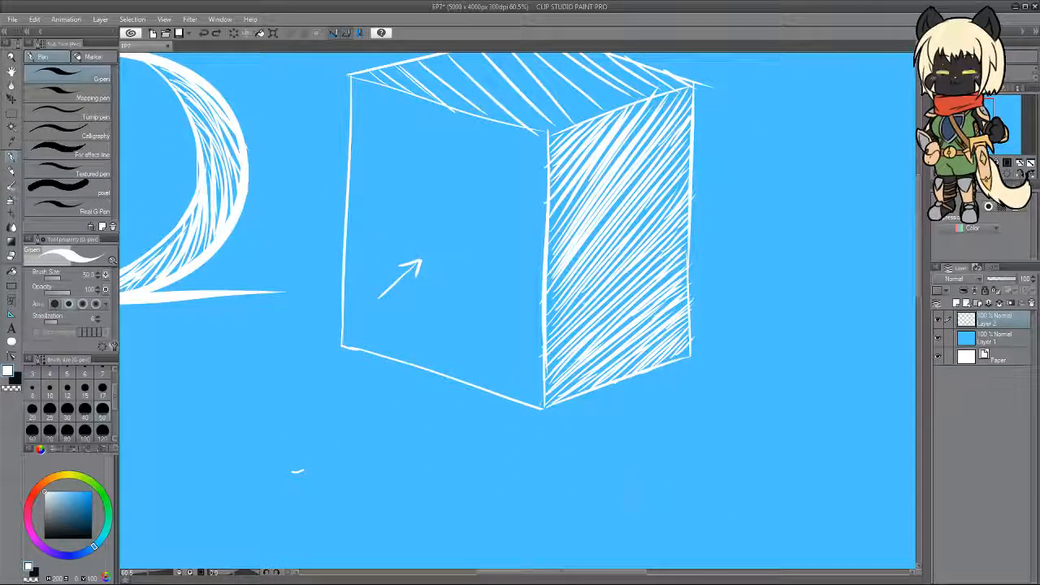
mouse_move(395, 212)
mouse_down()
mouse_move(434, 181)
mouse_move(432, 194)
mouse_up()
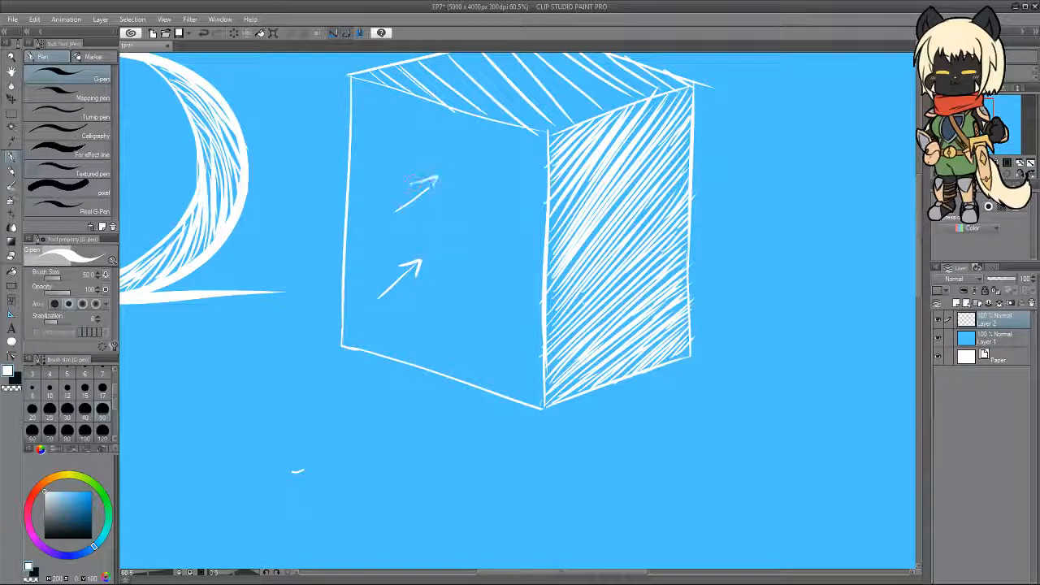
mouse_move(411, 138)
mouse_down()
mouse_move(455, 121)
mouse_move(445, 128)
mouse_up()
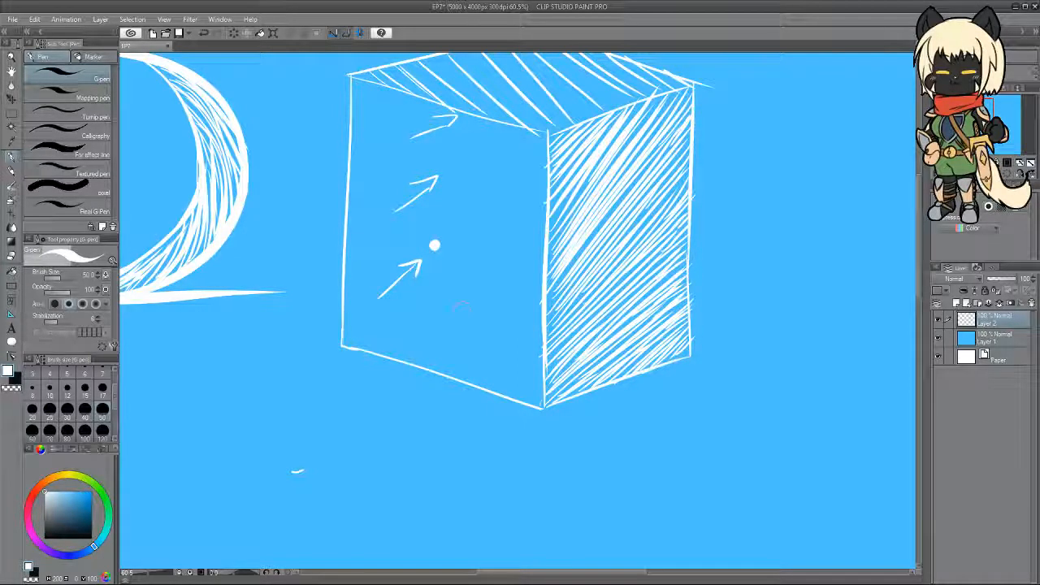
Erase the stray dot and the stray dash below the cube, and draw two light-direction arrows near the front face's bottom edge.
click(12, 257)
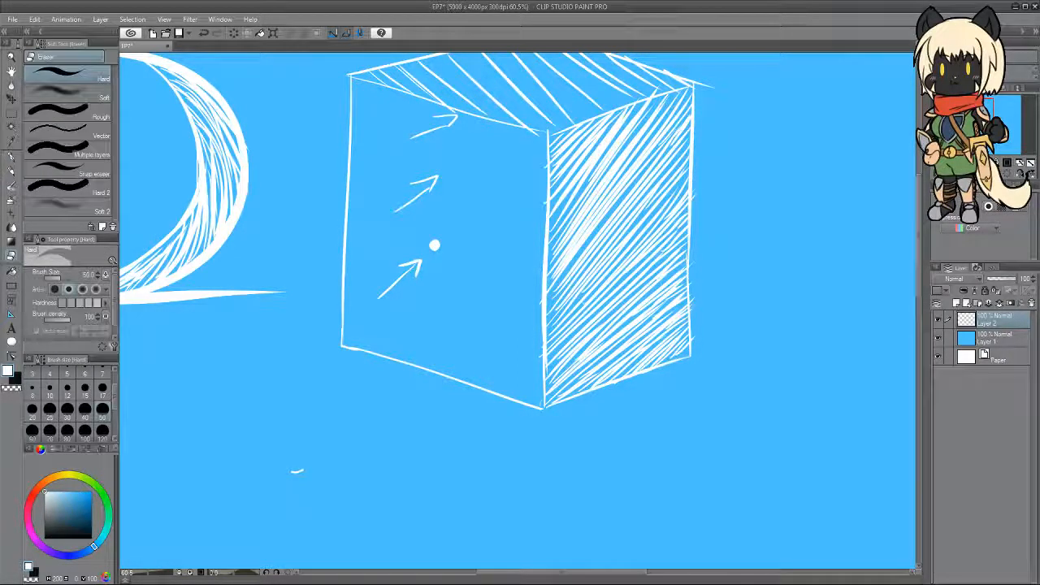
drag(435, 245, 441, 241)
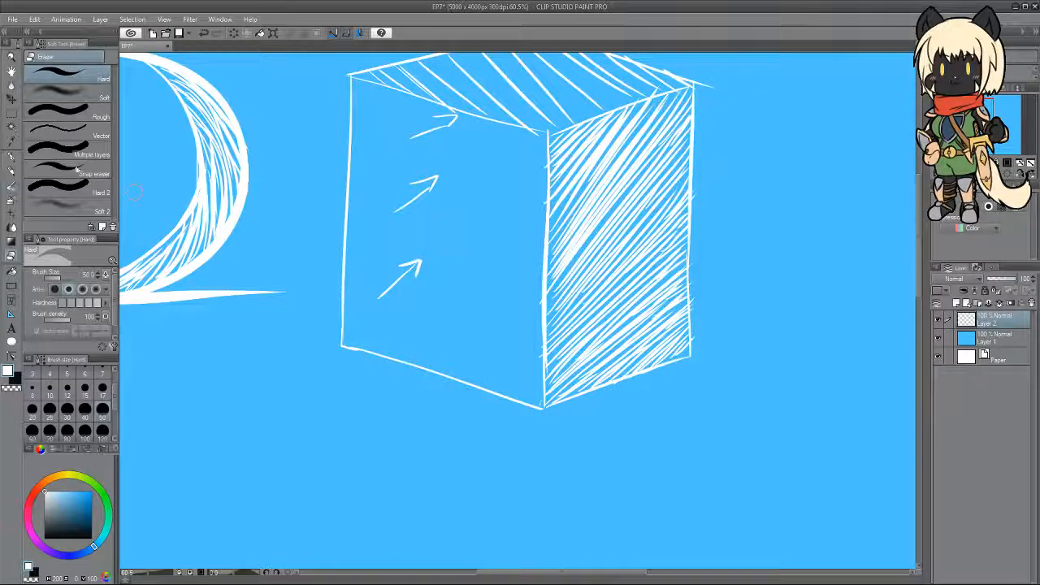
key(p)
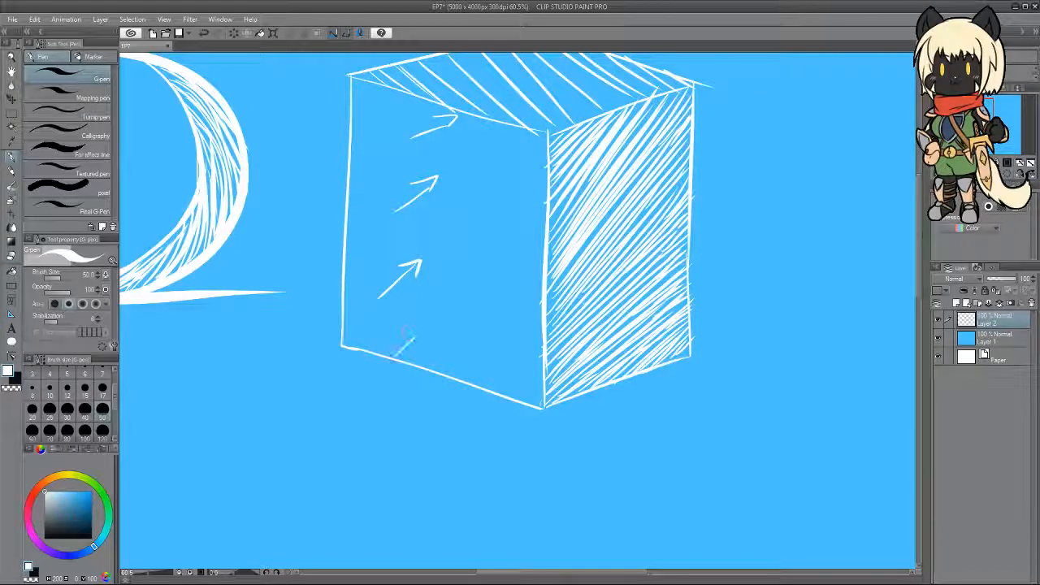
mouse_move(422, 328)
mouse_down()
mouse_move(398, 349)
mouse_move(431, 333)
mouse_move(397, 395)
mouse_up()
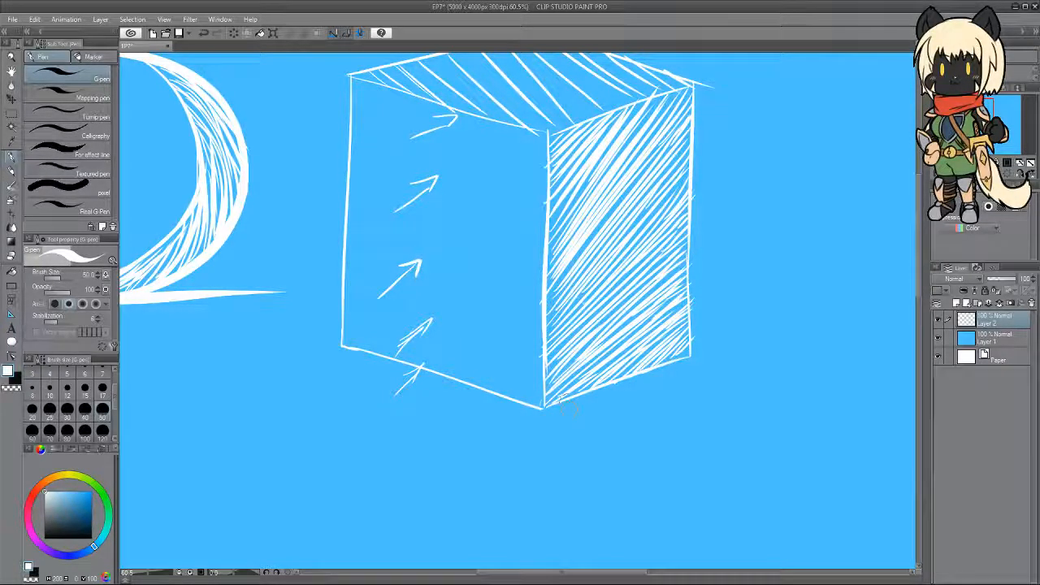
Try a thin ground line from the cube's bottom front corner, rising slightly to the right past the hatched face.
mouse_move(541, 409)
mouse_down()
mouse_move(698, 381)
mouse_move(739, 386)
mouse_up()
key(ctrl+z)
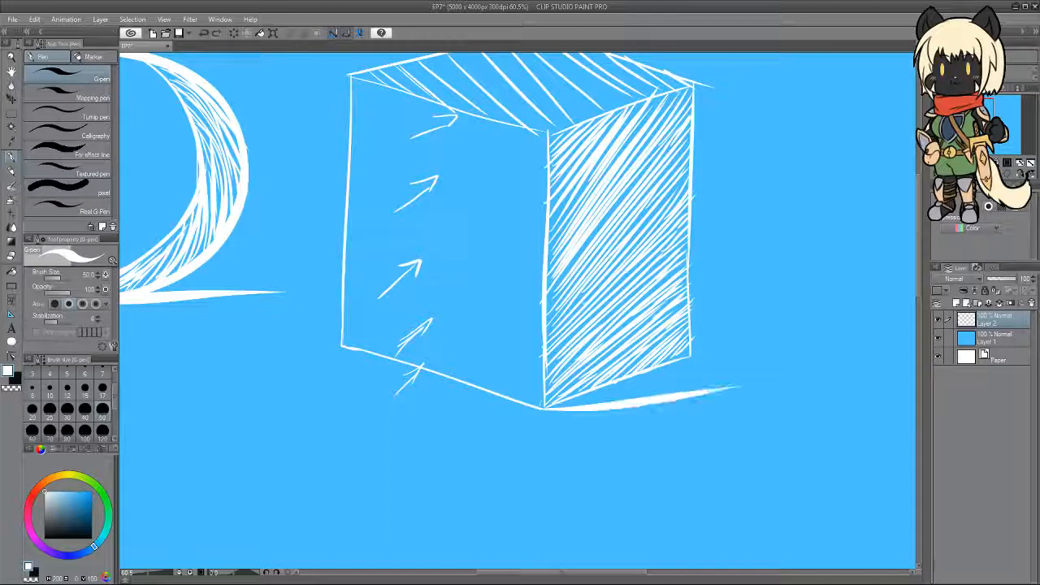
key(ctrl+z)
drag(542, 409, 767, 365)
key(ctrl+z)
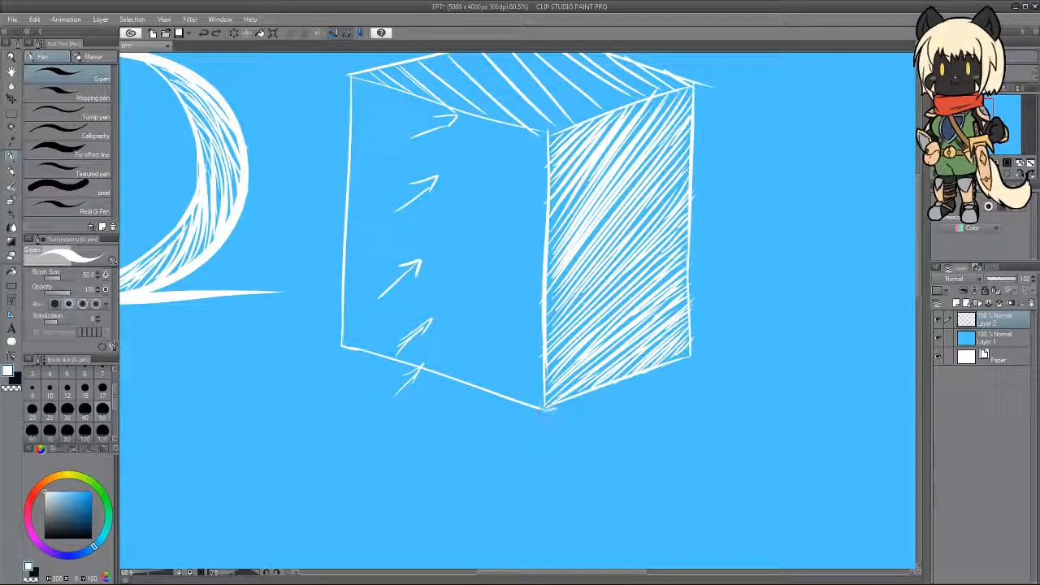
drag(543, 410, 754, 364)
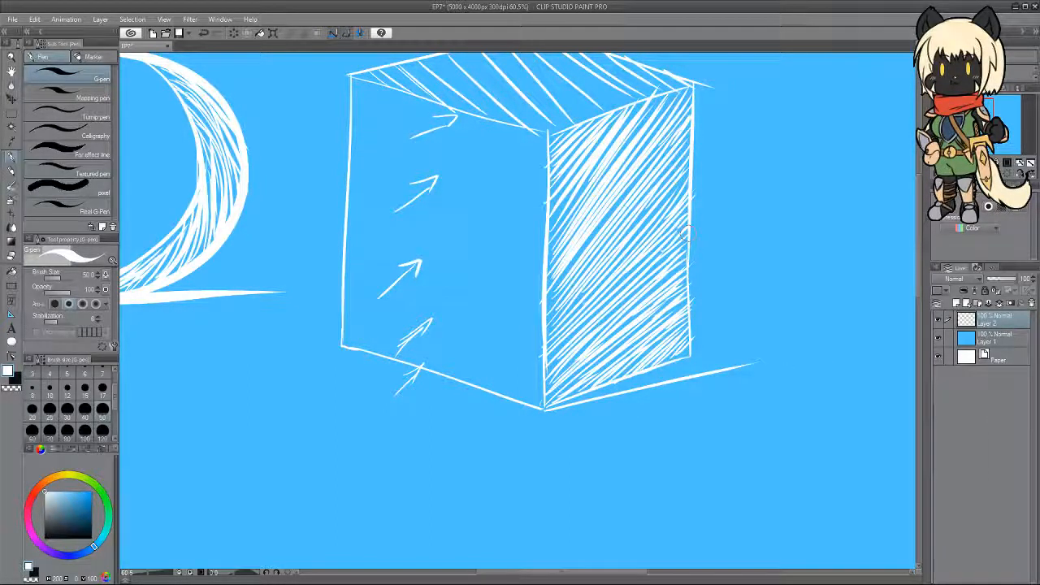
drag(689, 251, 857, 210)
key(ctrl+z)
mouse_move(689, 252)
mouse_down()
mouse_move(763, 237)
mouse_move(847, 296)
mouse_up()
drag(761, 238, 830, 270)
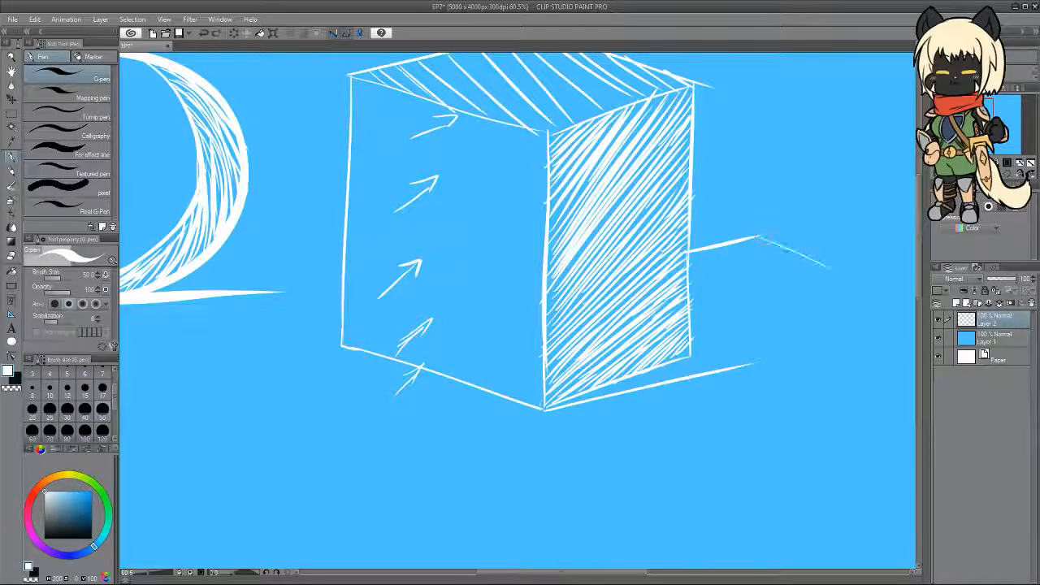
key(ctrl+z)
key(ctrl+z)
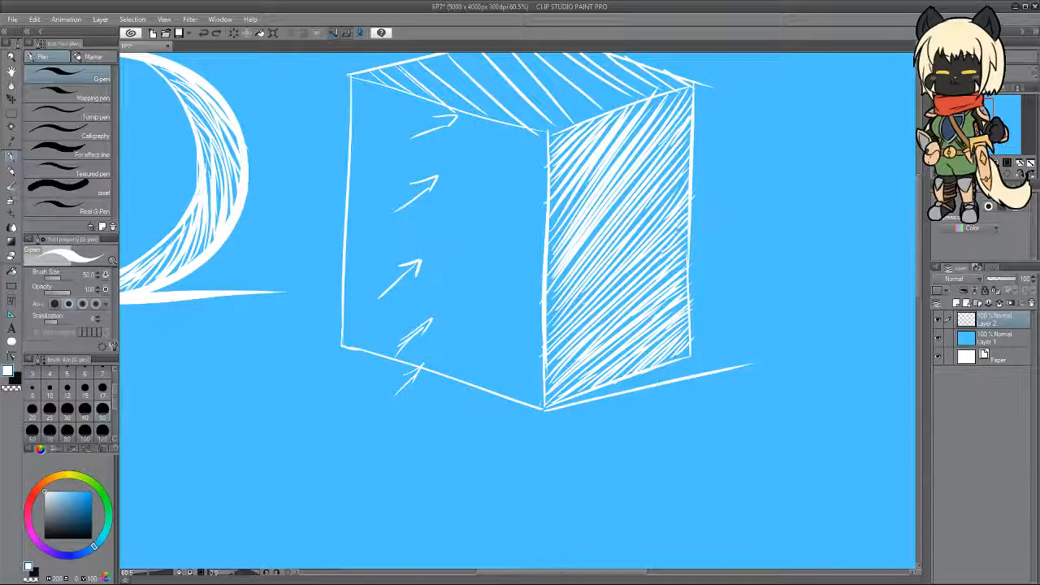
Draw the cast shadow's upper edge from the cube's right vertical edge, slanting down to the right.
drag(693, 210, 773, 246)
key(ctrl+z)
drag(691, 197, 810, 247)
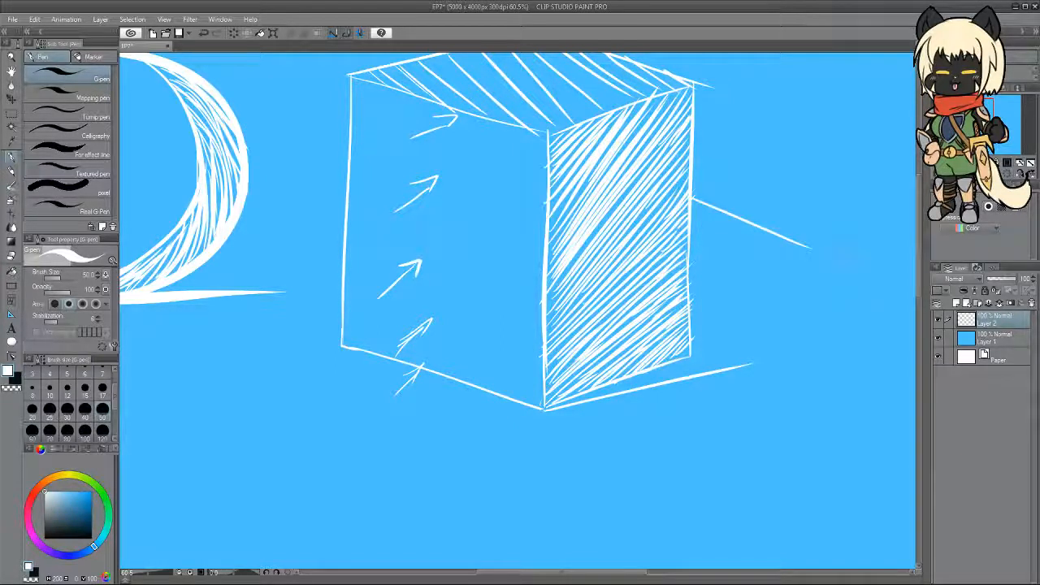
drag(754, 229, 851, 271)
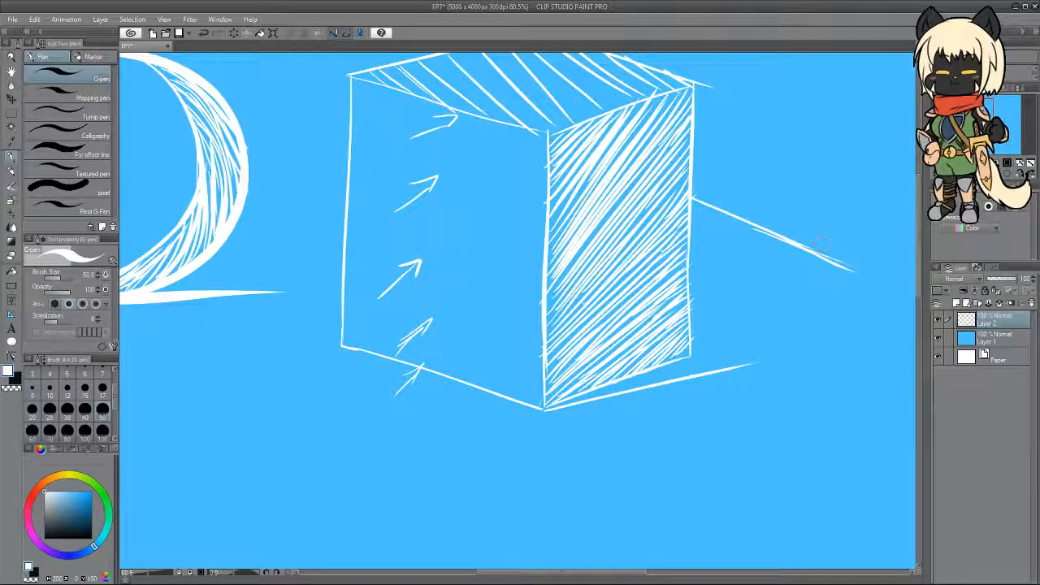
drag(700, 377, 851, 328)
key(ctrl+z)
drag(701, 376, 850, 336)
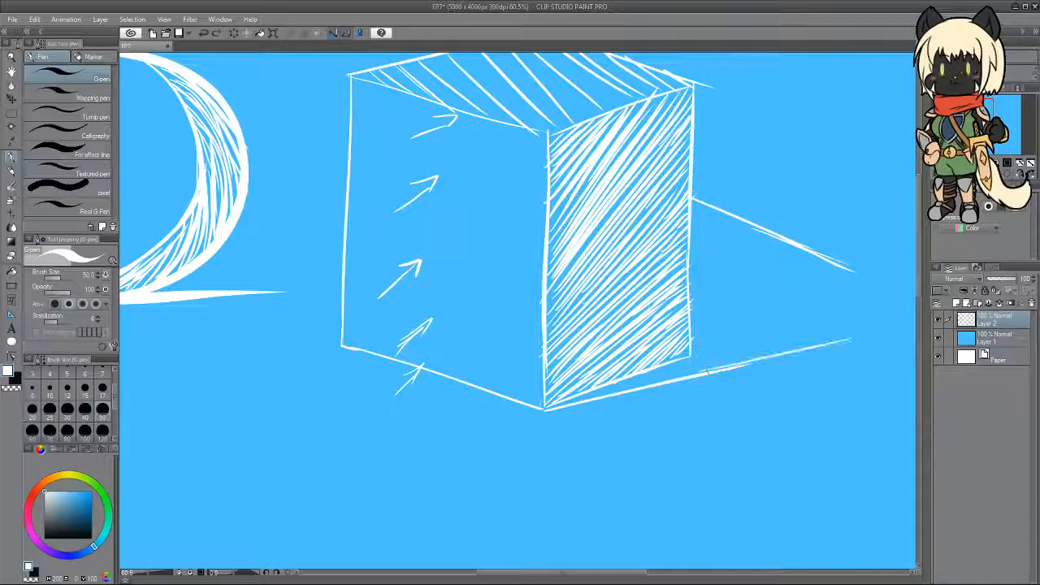
key(ctrl+z)
drag(580, 400, 791, 330)
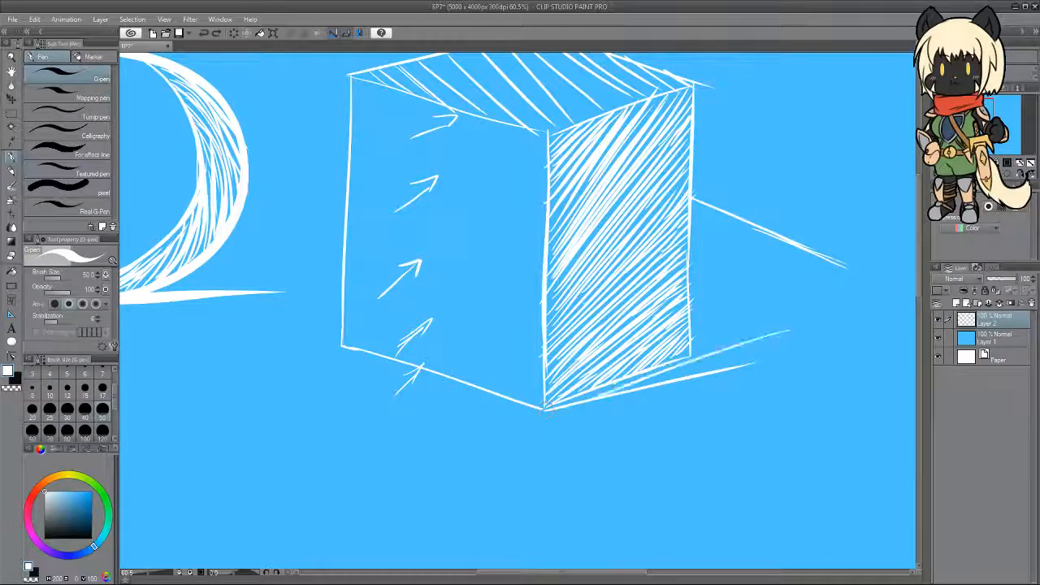
key(ctrl+z)
drag(543, 407, 786, 338)
key(ctrl+z)
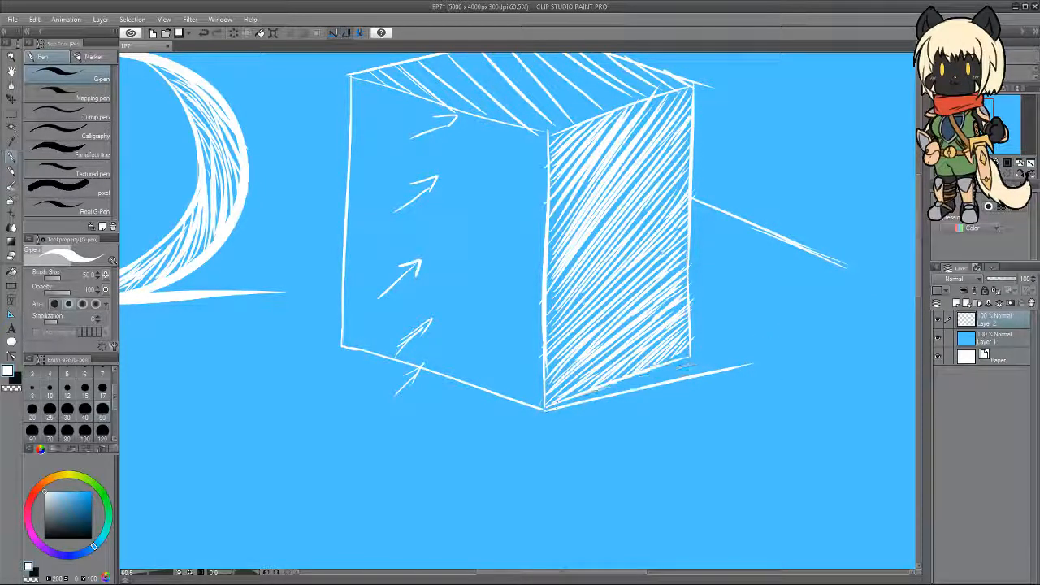
Draw the cast shadow's lower edge from the cube's bottom front corner and extend both shadow edges until they meet in a point.
drag(542, 408, 869, 312)
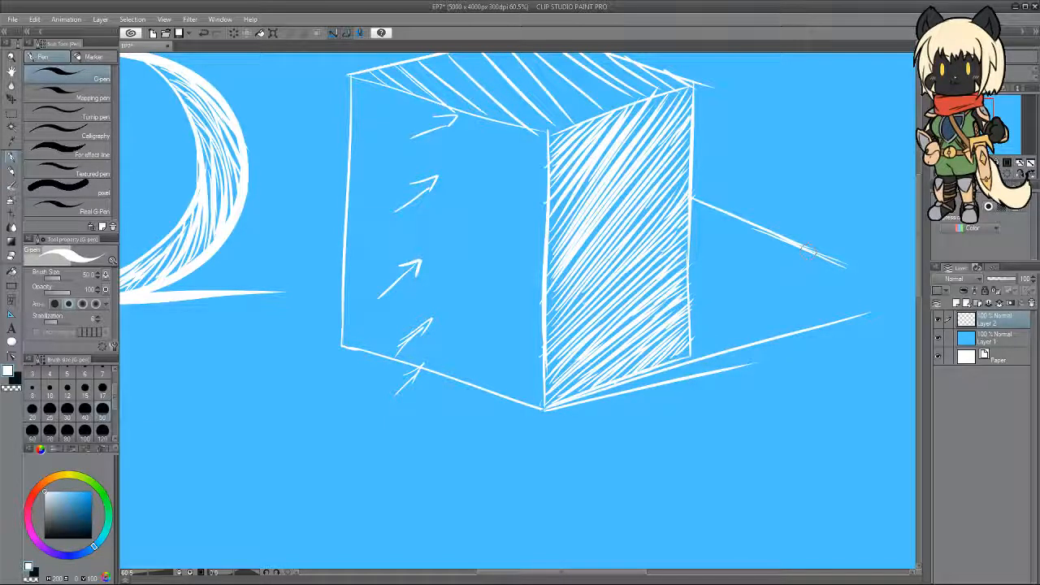
drag(800, 243, 916, 300)
key(ctrl+z)
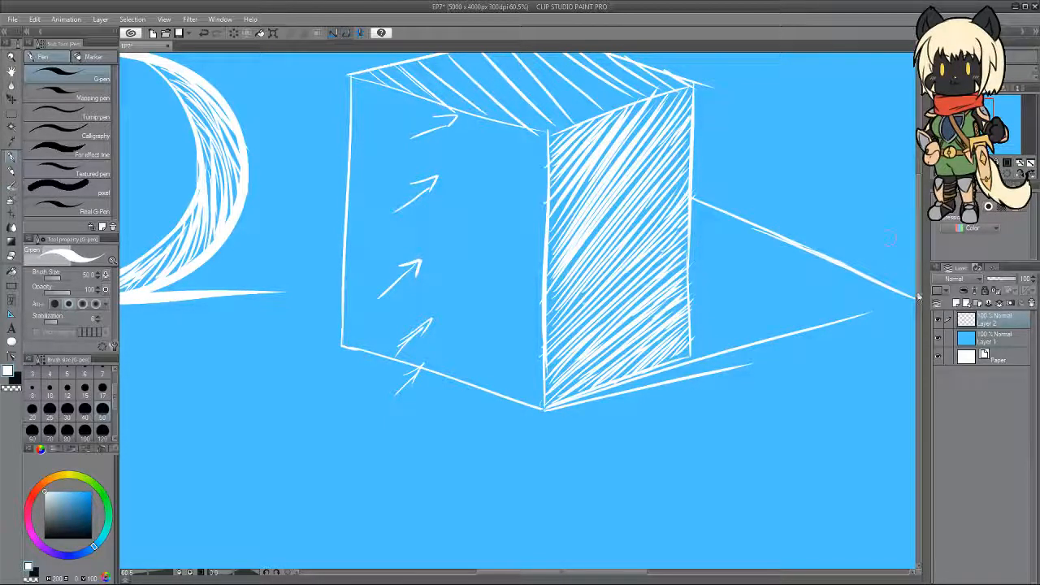
drag(815, 328, 918, 299)
key(ctrl+z)
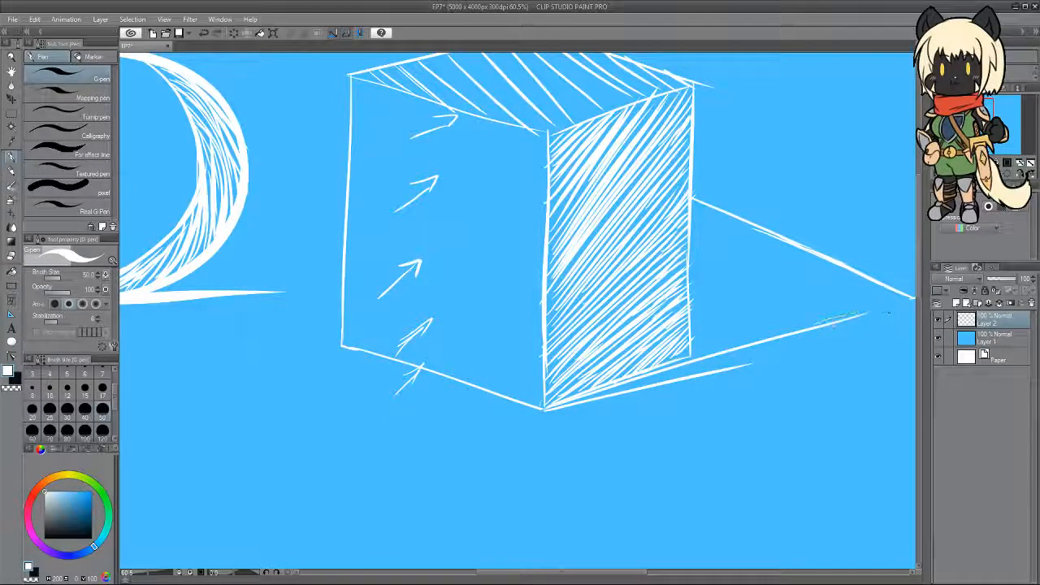
drag(816, 328, 918, 299)
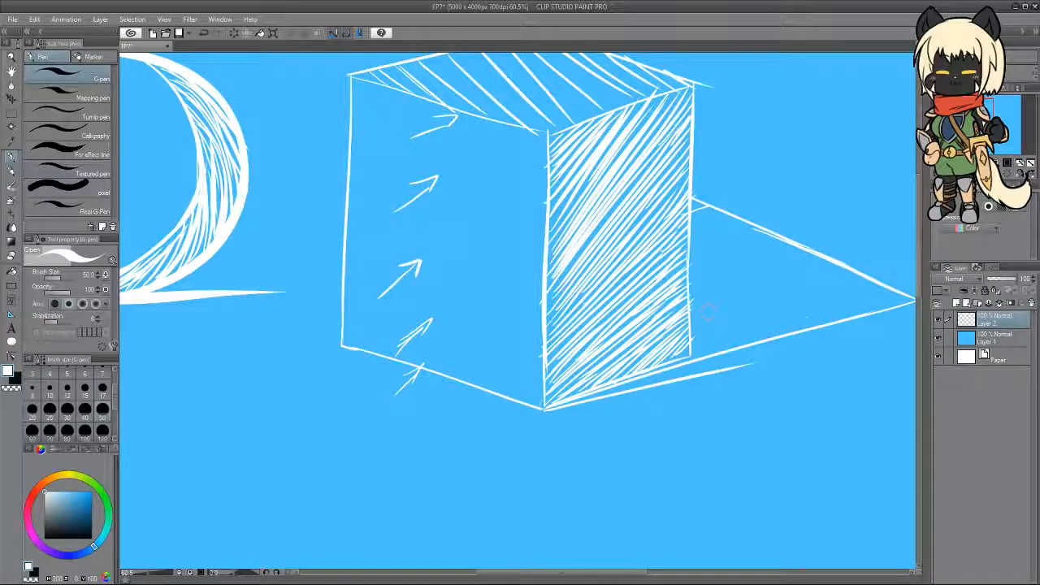
Erase the surplus ground line under the shadow edge and the excess line ends along the cube's right edge and upper right corner.
key(e)
drag(572, 409, 753, 365)
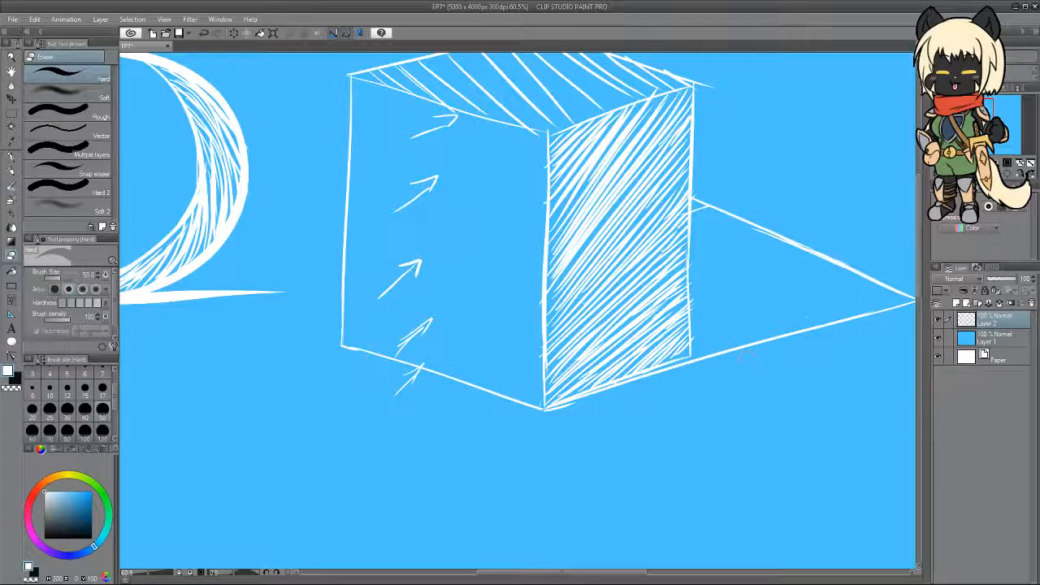
drag(547, 572, 583, 572)
drag(540, 206, 532, 195)
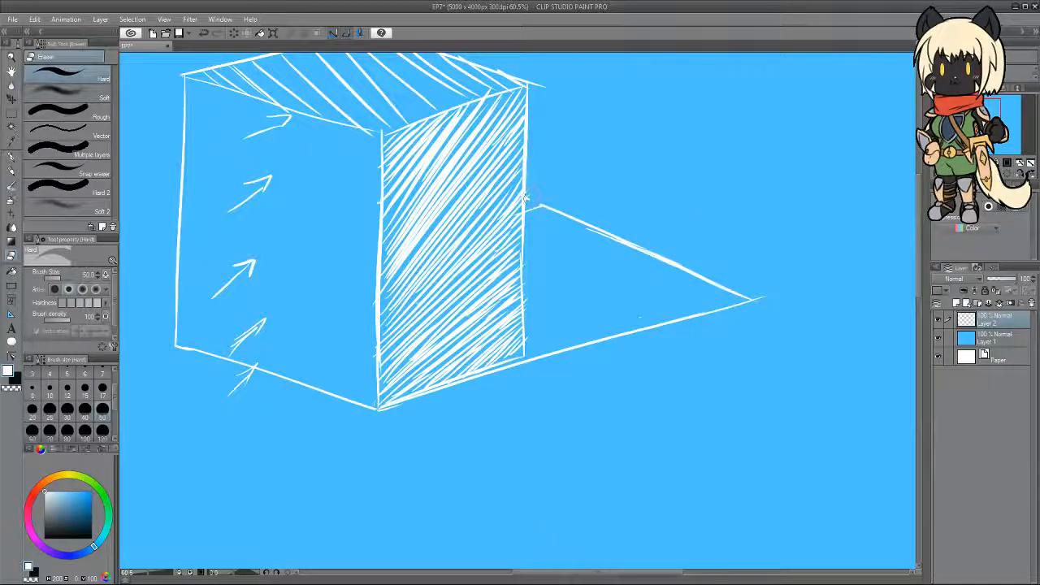
drag(540, 82, 536, 74)
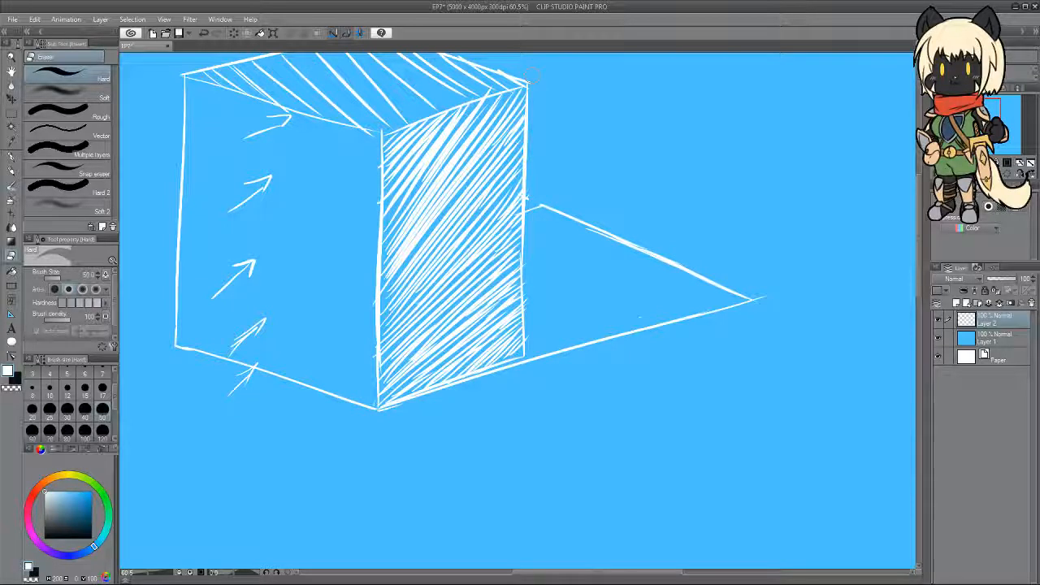
Hatch the triangular cast shadow beside the cube with spaced diagonal strokes slanting down to the right.
key(p)
drag(544, 207, 626, 303)
drag(573, 219, 660, 310)
drag(613, 242, 684, 313)
mouse_move(648, 255)
mouse_down()
mouse_move(702, 306)
mouse_move(748, 307)
mouse_up()
mouse_move(532, 216)
mouse_down()
mouse_move(606, 326)
mouse_move(635, 328)
mouse_up()
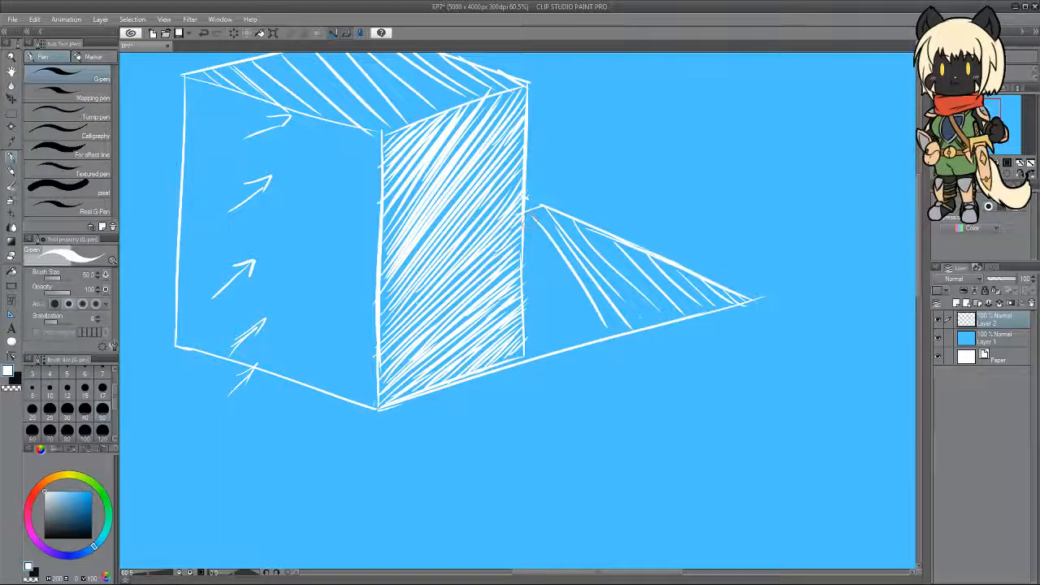
drag(527, 223, 589, 329)
drag(524, 242, 563, 330)
drag(542, 262, 583, 345)
mouse_move(524, 286)
mouse_down()
mouse_move(556, 353)
mouse_move(544, 340)
mouse_up()
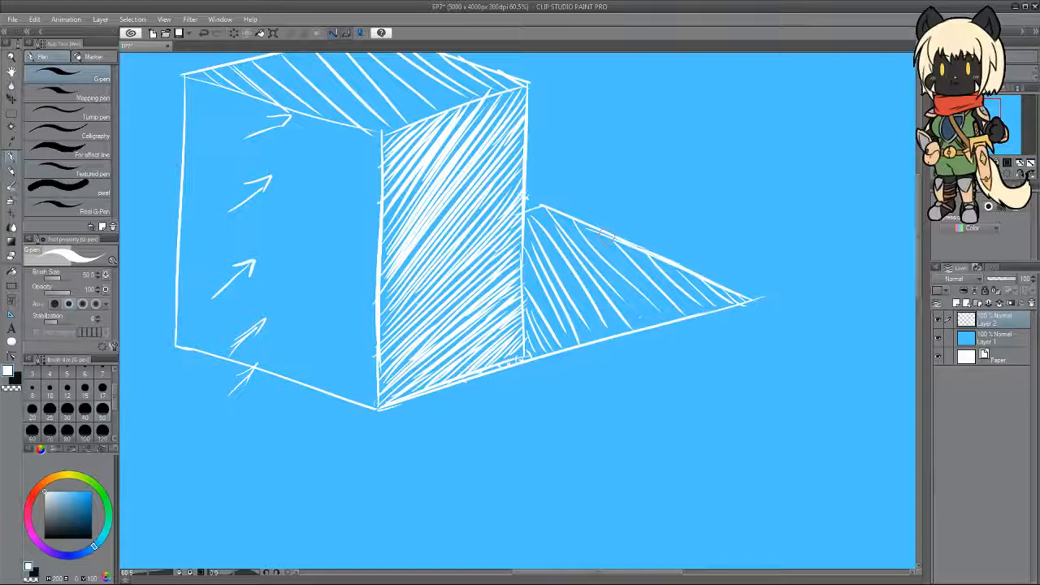
Fill the wider gaps in the cast shadow's hatching with additional diagonal strokes.
drag(599, 259, 651, 327)
key(ctrl+z)
drag(604, 243, 675, 324)
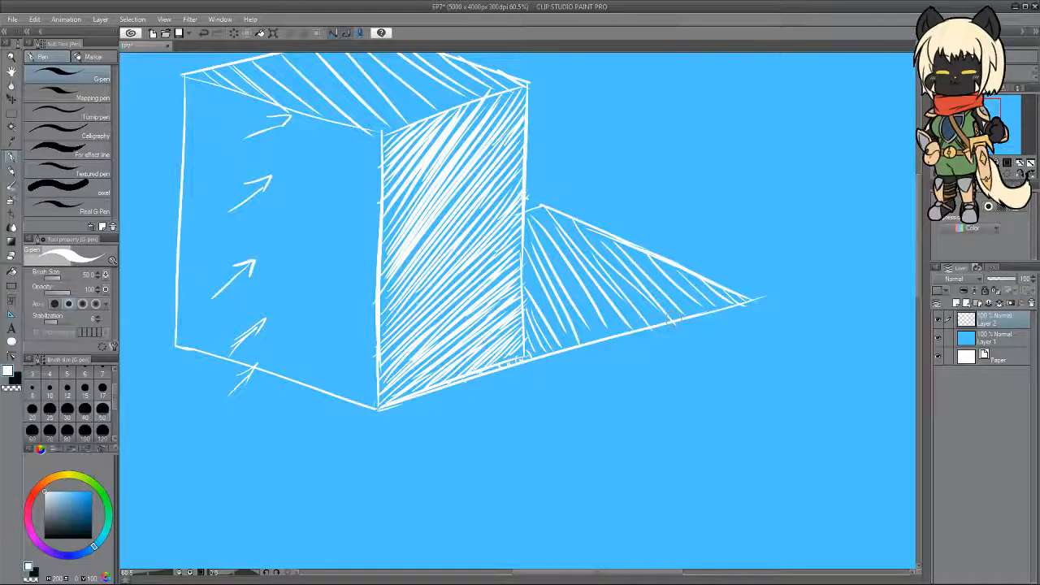
drag(636, 254, 698, 313)
drag(573, 219, 632, 317)
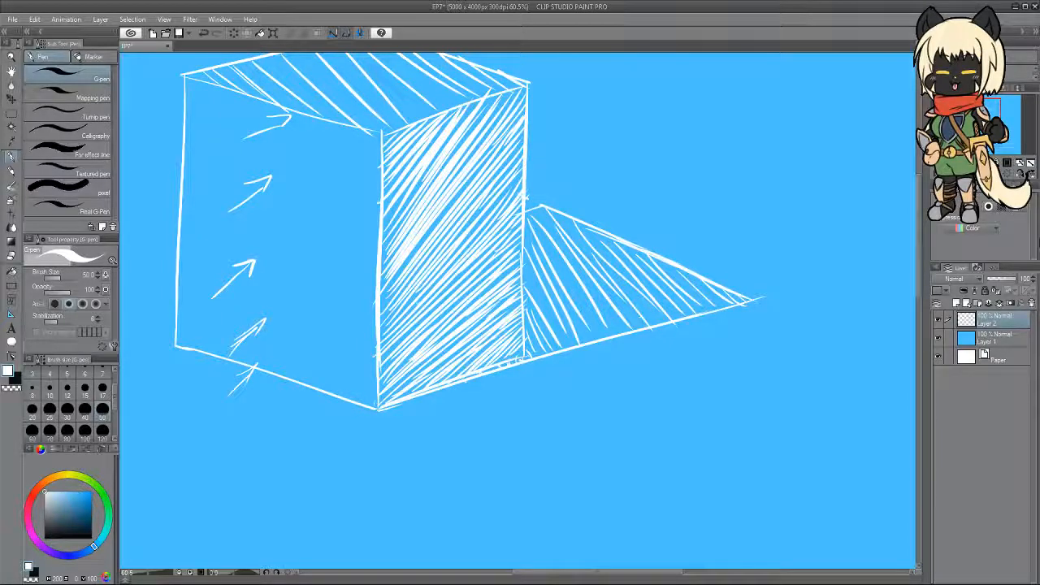
scroll(488, 296, down, 9)
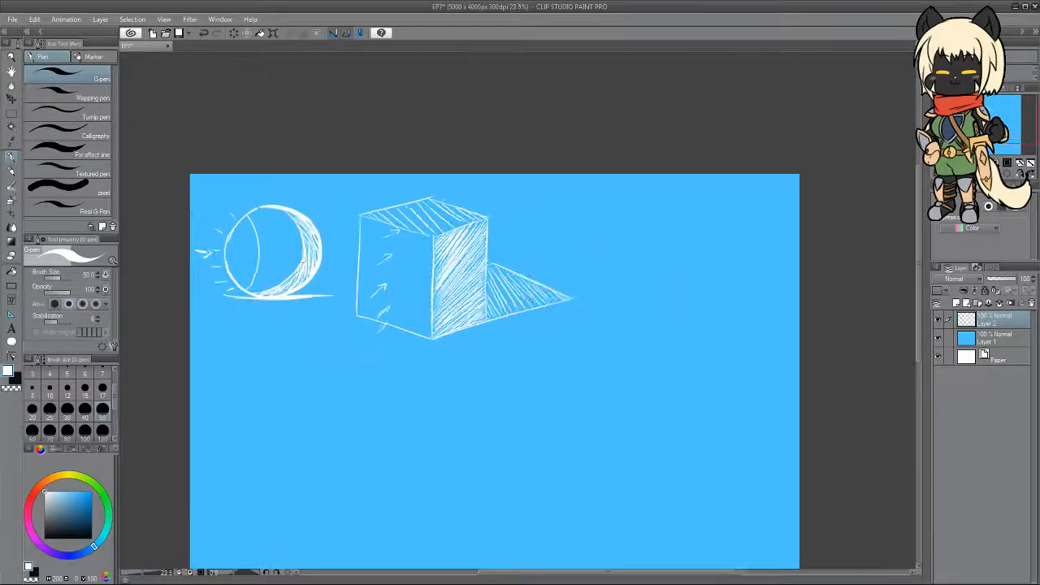
scroll(488, 297, up, 4)
scroll(488, 297, down, 3)
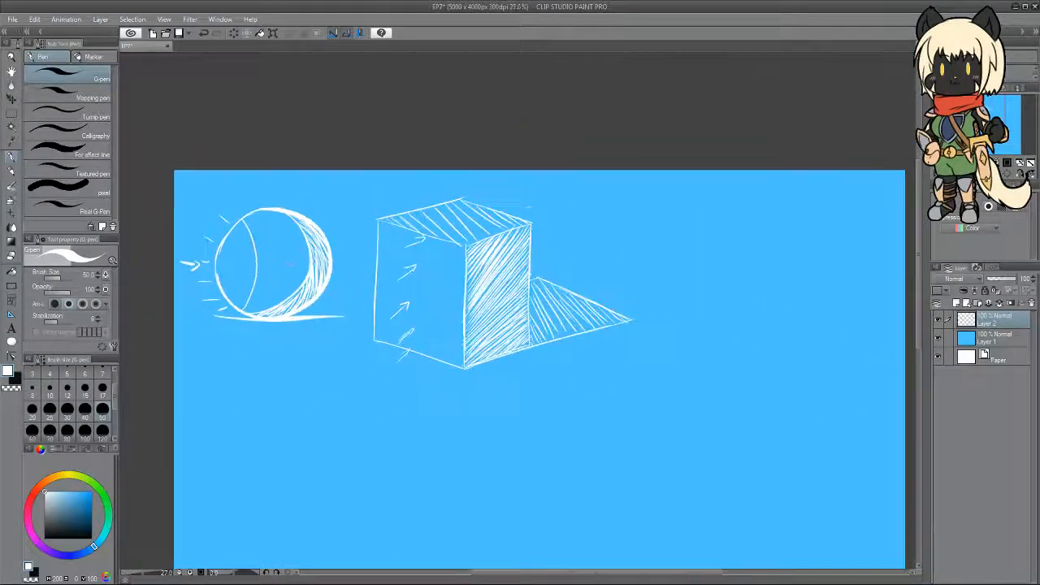
scroll(438, 313, up, 2)
scroll(439, 312, down, 2)
scroll(438, 313, up, 2)
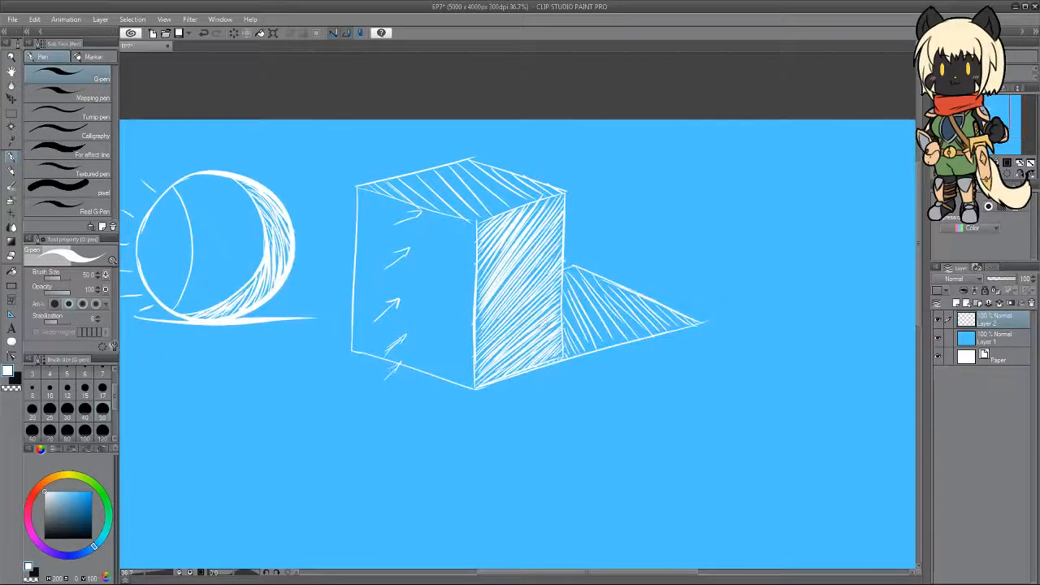
scroll(583, 327, down, 2)
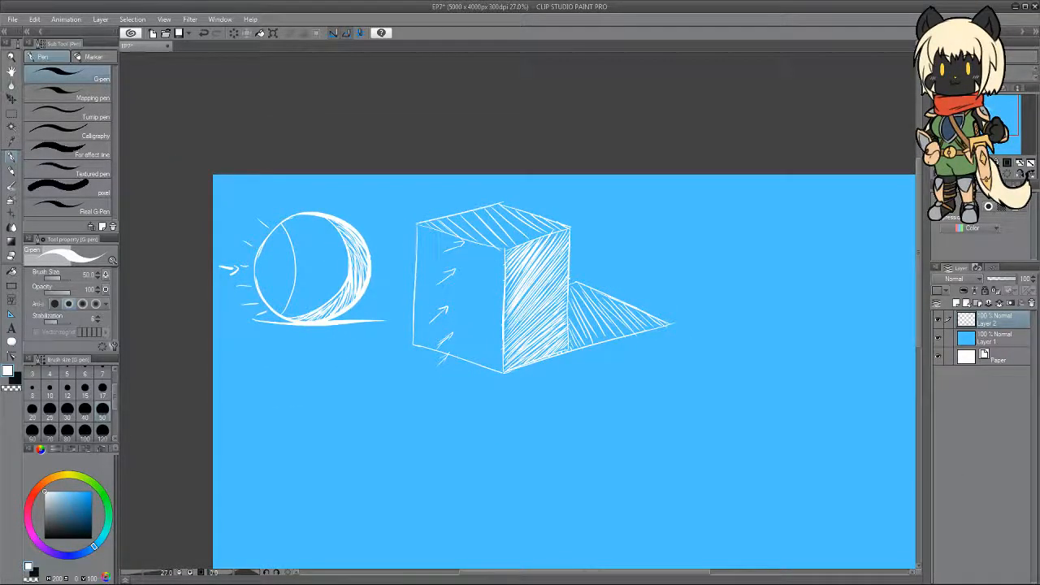
scroll(593, 354, down, 2)
scroll(593, 354, up, 2)
scroll(593, 354, down, 2)
scroll(593, 354, up, 1)
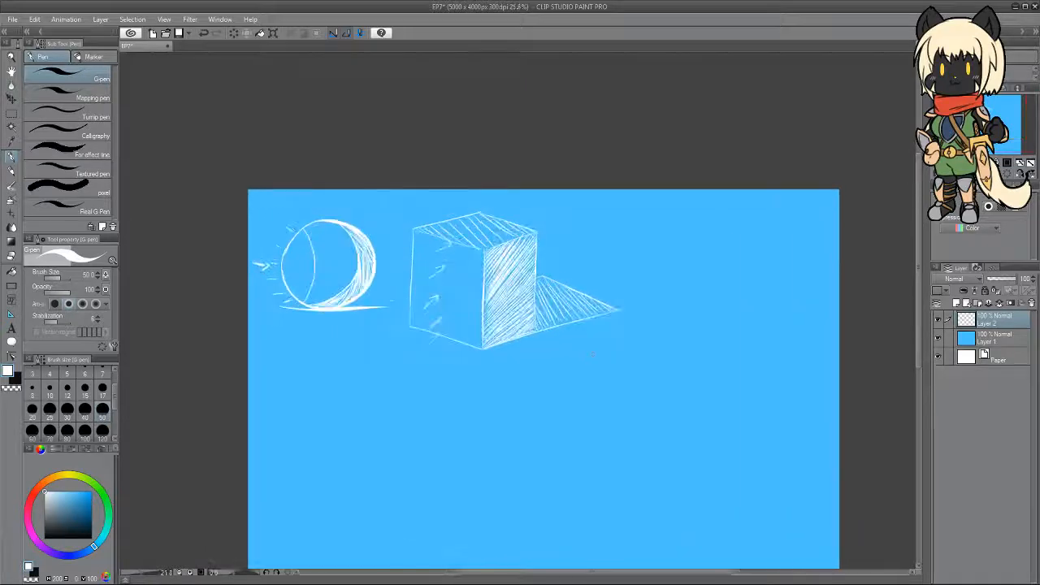
scroll(594, 354, up, 2)
scroll(593, 354, down, 2)
scroll(593, 354, up, 2)
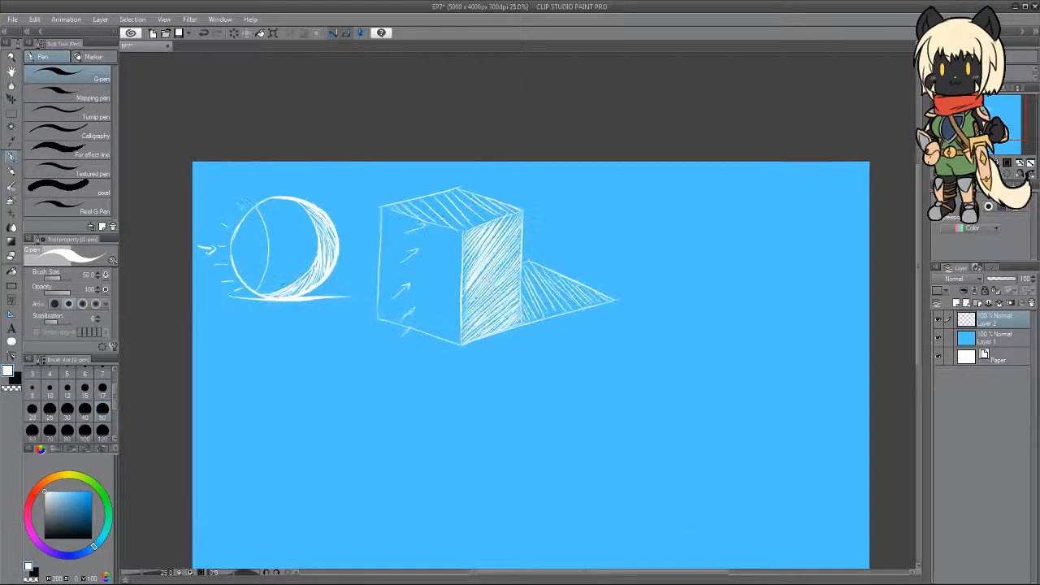
Sketch the two slanted upper edges of a small pyramid, meeting at its apex, in the empty area below the cube.
scroll(564, 375, down, 2)
scroll(564, 375, up, 1)
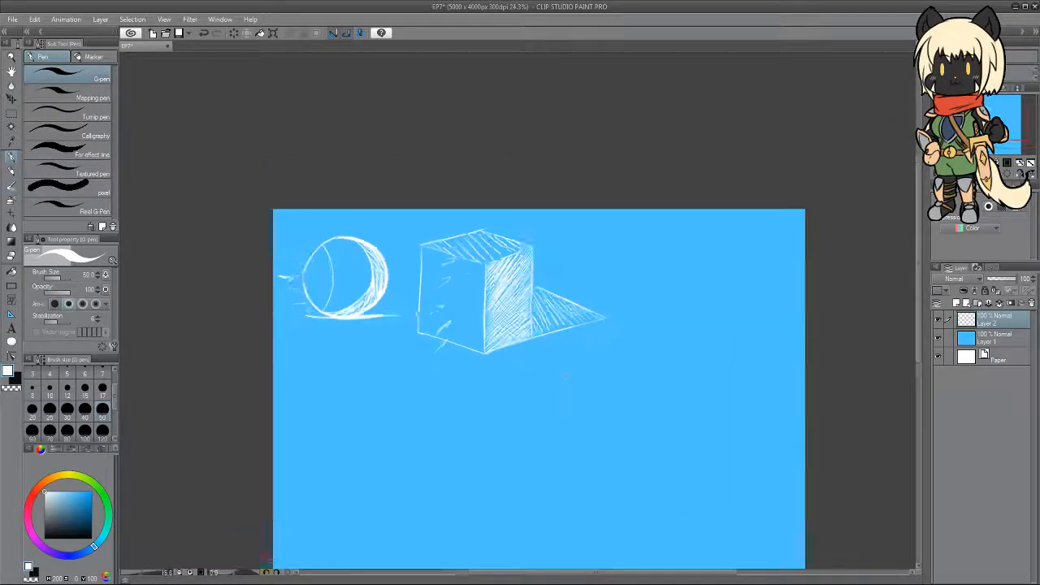
scroll(564, 375, down, 1)
scroll(564, 376, up, 2)
scroll(448, 455, up, 1)
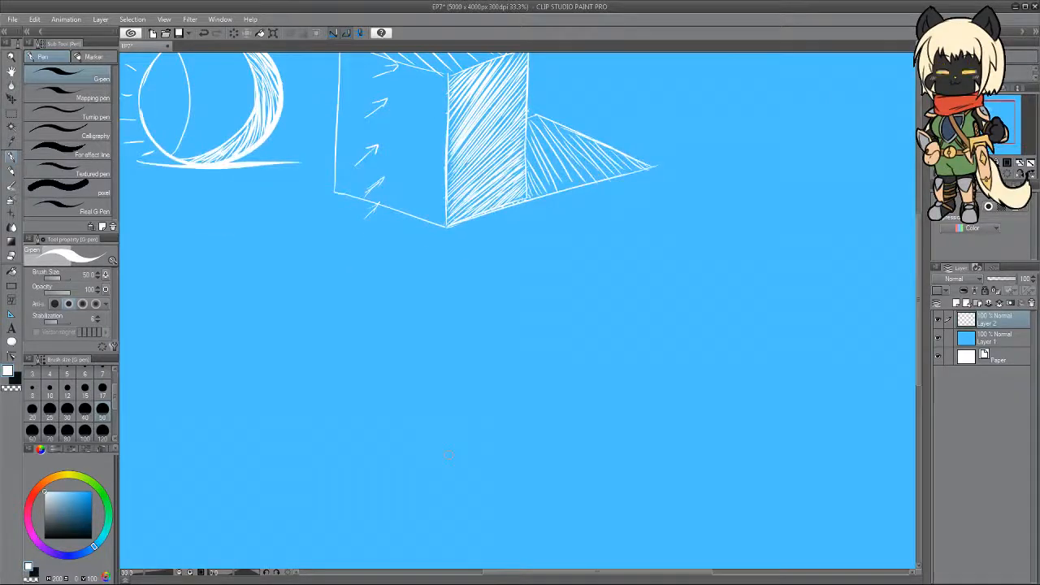
scroll(448, 455, down, 2)
scroll(317, 436, up, 2)
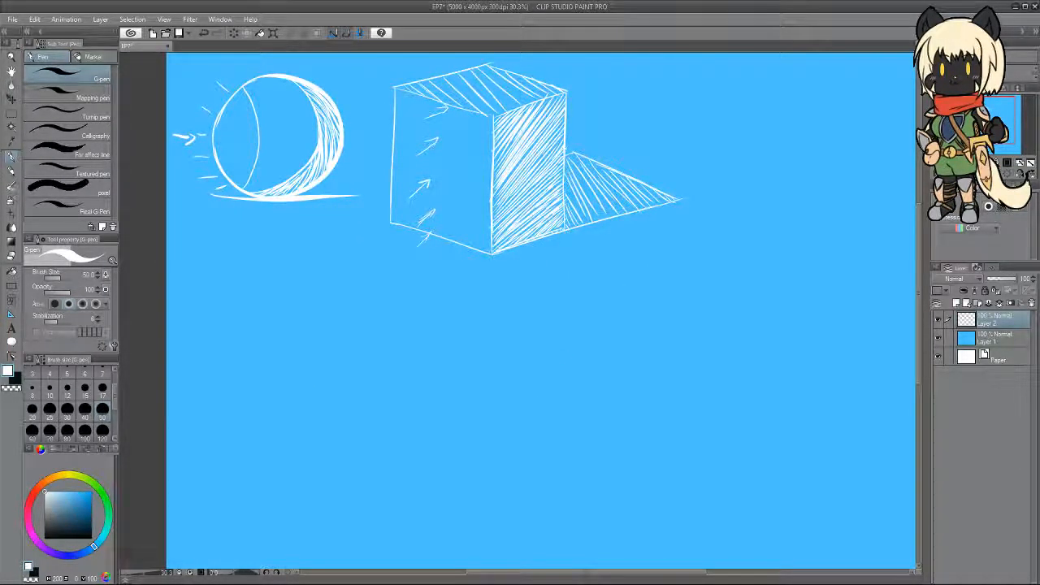
mouse_move(536, 351)
mouse_down()
mouse_move(569, 445)
mouse_move(529, 351)
mouse_up()
key(ctrl+z)
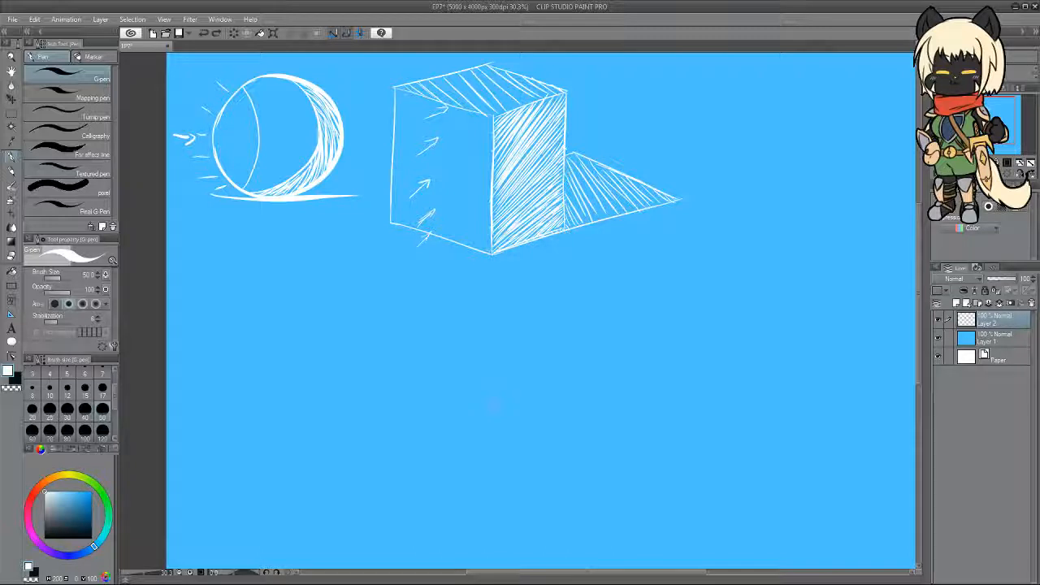
mouse_move(482, 415)
mouse_down()
mouse_move(514, 379)
mouse_move(546, 407)
mouse_up()
key(ctrl+z)
drag(511, 378, 545, 414)
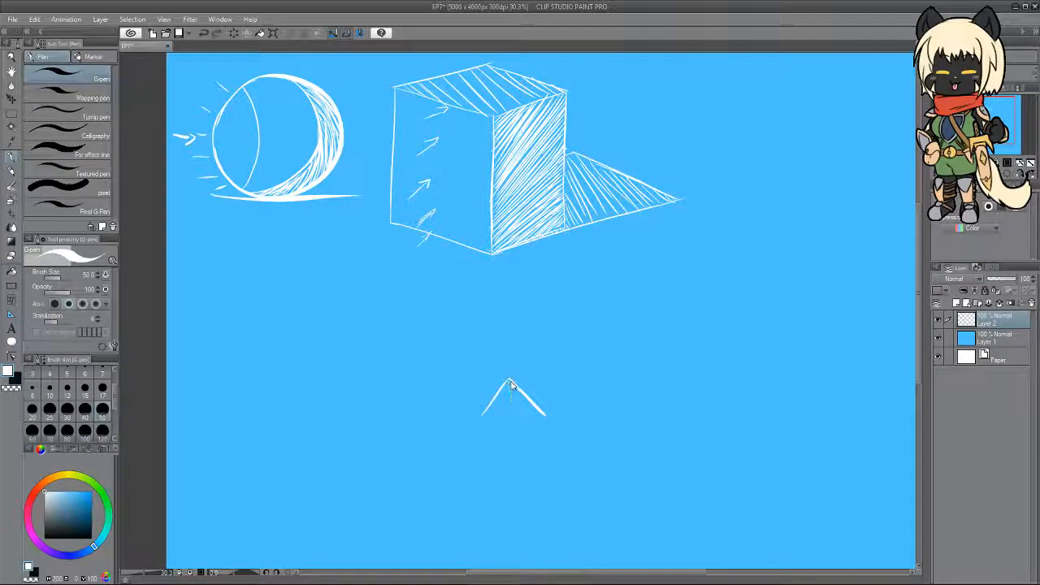
Draw the pyramid's inner edges from the apex and both side corners to a common centre point, and close its base.
drag(484, 415, 508, 406)
key(ctrl+z)
key(ctrl+z)
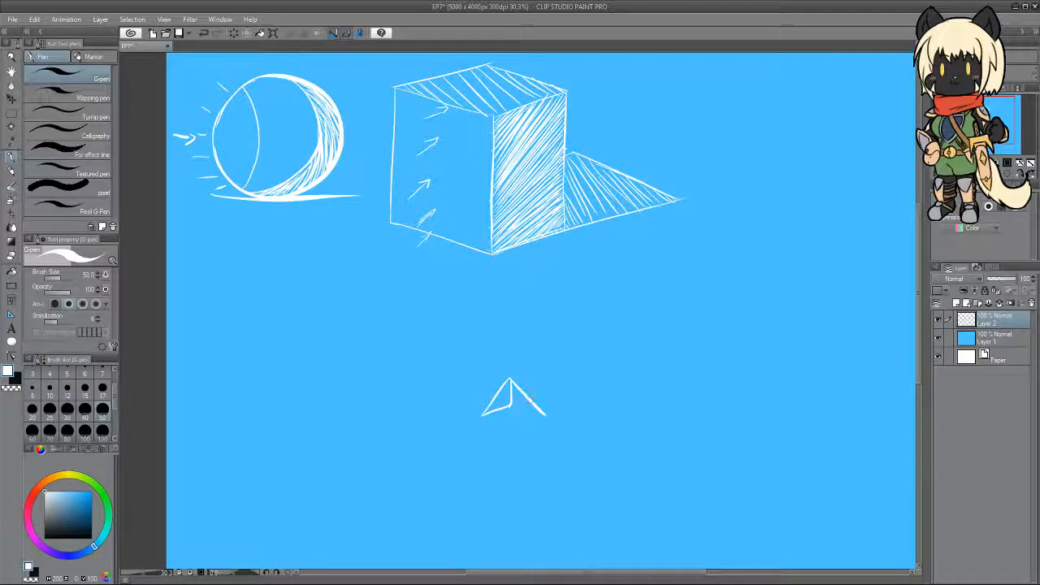
drag(482, 417, 543, 415)
key(ctrl+z)
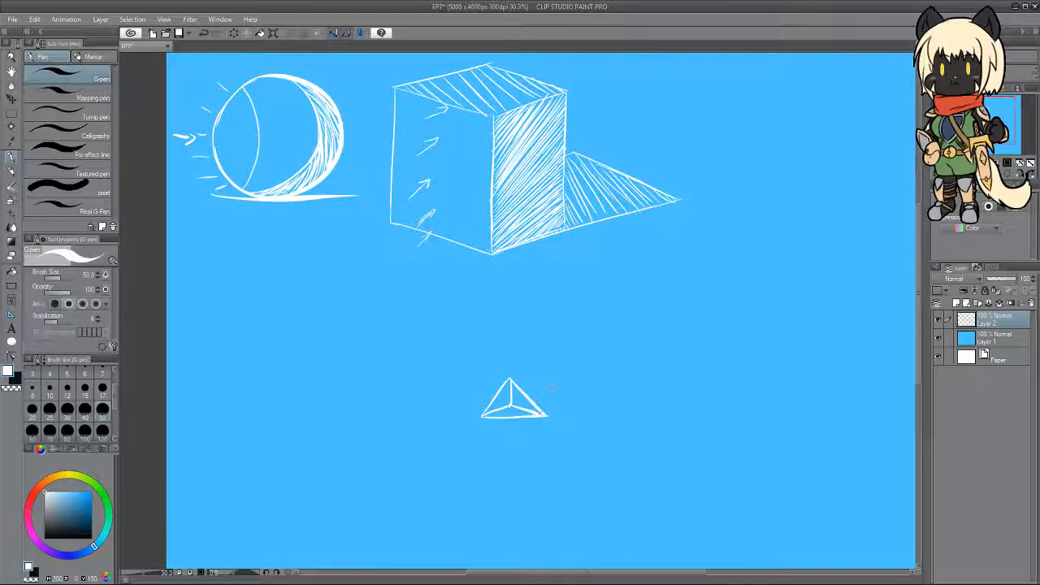
Replace the pyramid's flat base line with two edges meeting at a lower front corner, and link that corner vertically to the centre.
mouse_move(546, 416)
mouse_down()
mouse_move(509, 431)
mouse_move(506, 418)
mouse_move(530, 417)
mouse_up()
key(ctrl+z)
key(ctrl+z)
key(e)
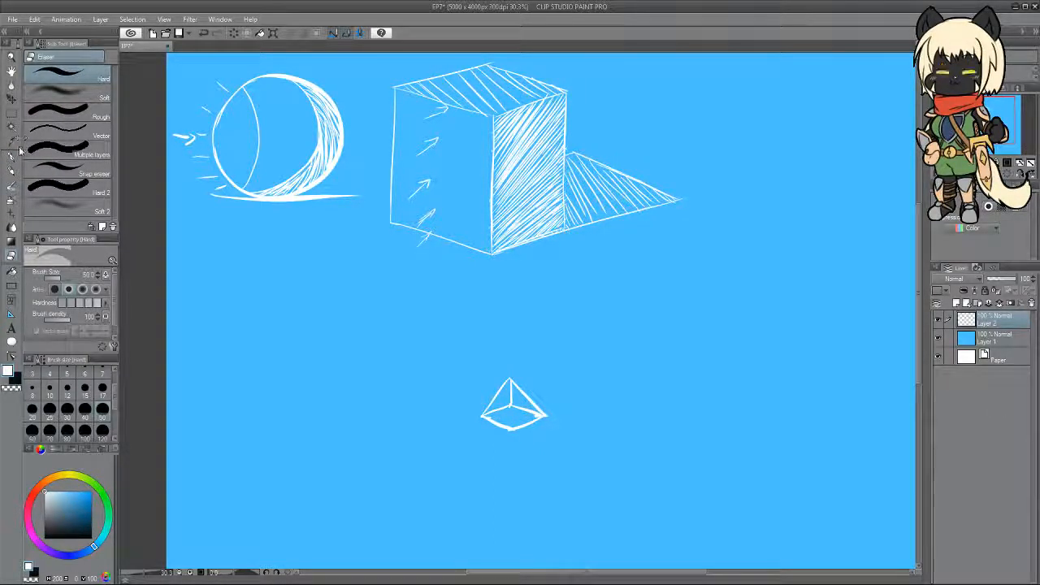
key(p)
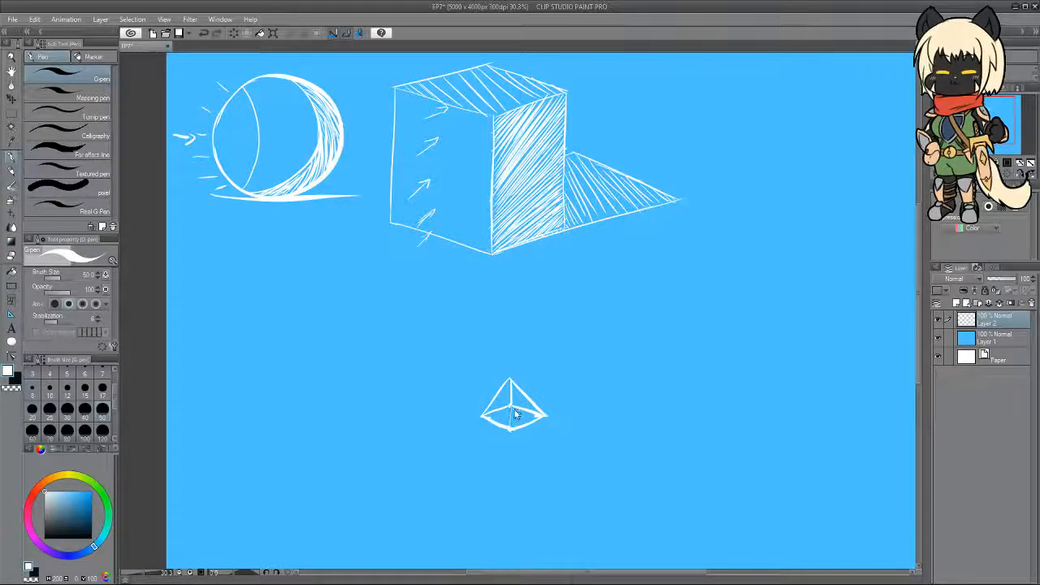
drag(510, 402, 511, 425)
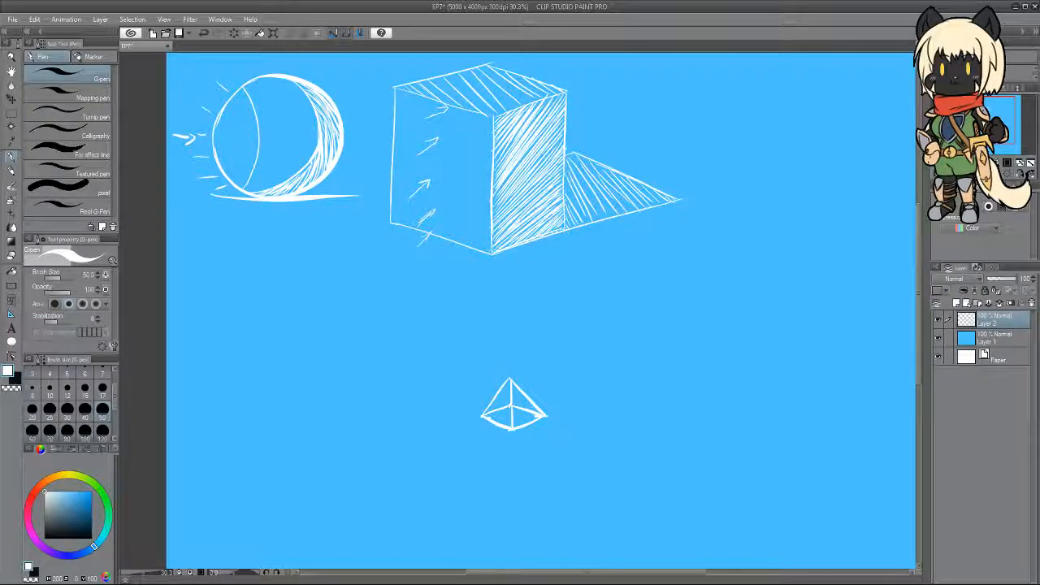
Sketch a small triangle to the upper right of the pyramid with a downward arrow above it, and thicken its base.
mouse_move(631, 294)
mouse_down()
mouse_move(629, 353)
mouse_move(637, 333)
mouse_move(662, 374)
mouse_up()
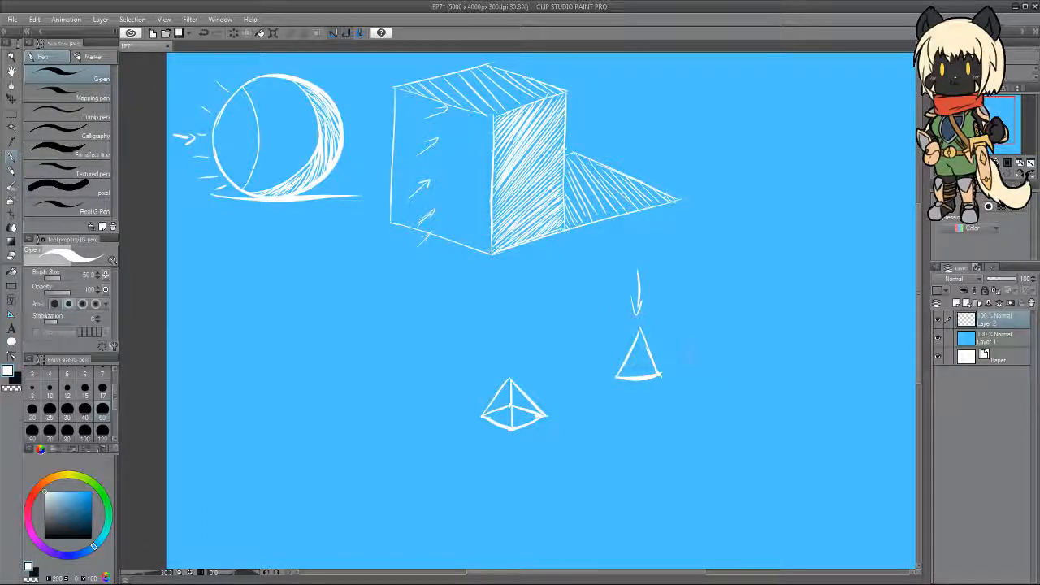
drag(617, 378, 663, 376)
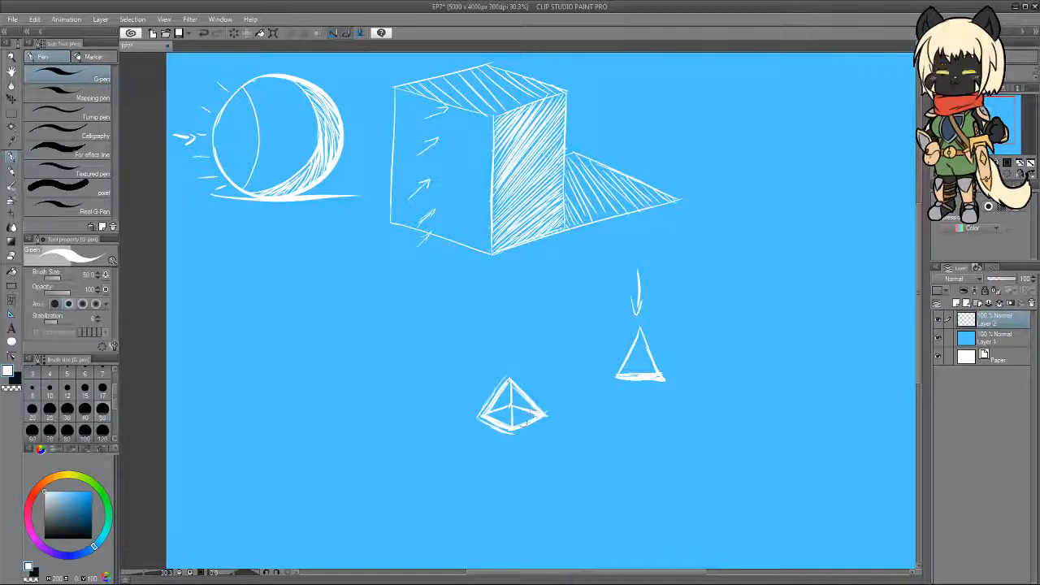
Thicken the pyramid's outer outline with additional parallel strokes on all sides.
drag(514, 434, 551, 416)
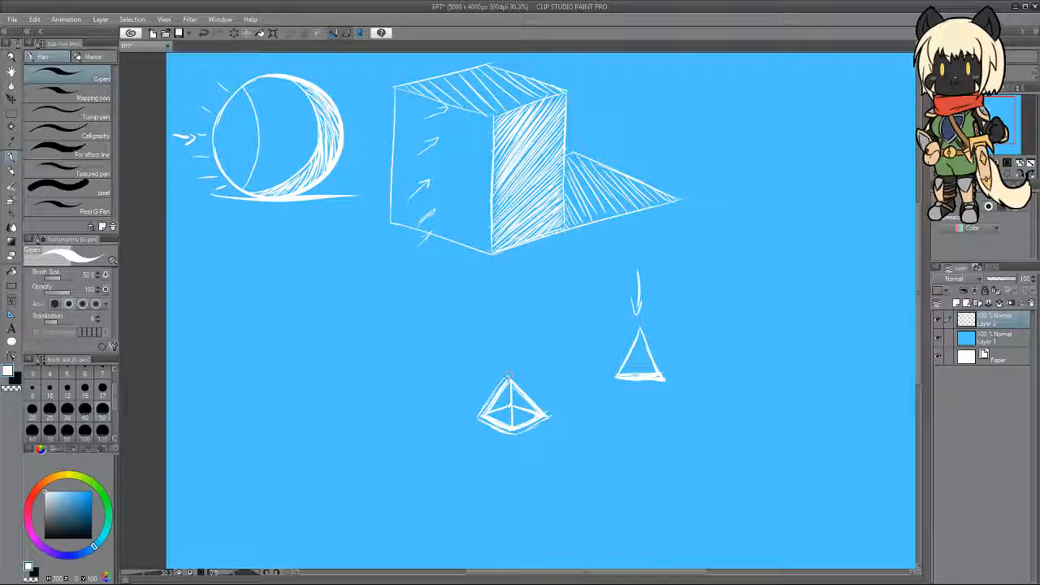
mouse_move(509, 375)
mouse_down()
mouse_move(535, 395)
mouse_move(509, 373)
mouse_move(550, 415)
mouse_up()
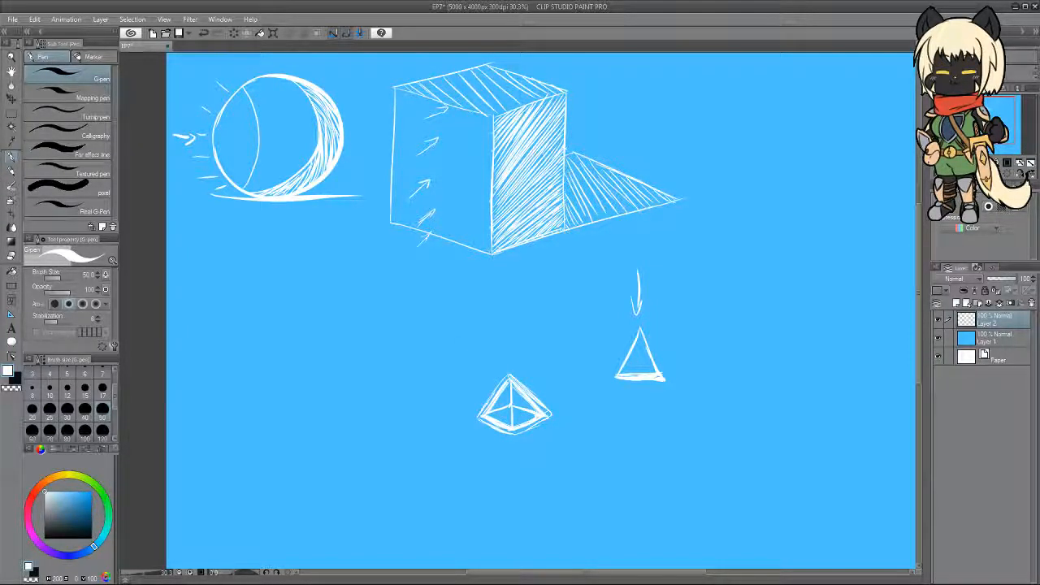
drag(485, 411, 490, 399)
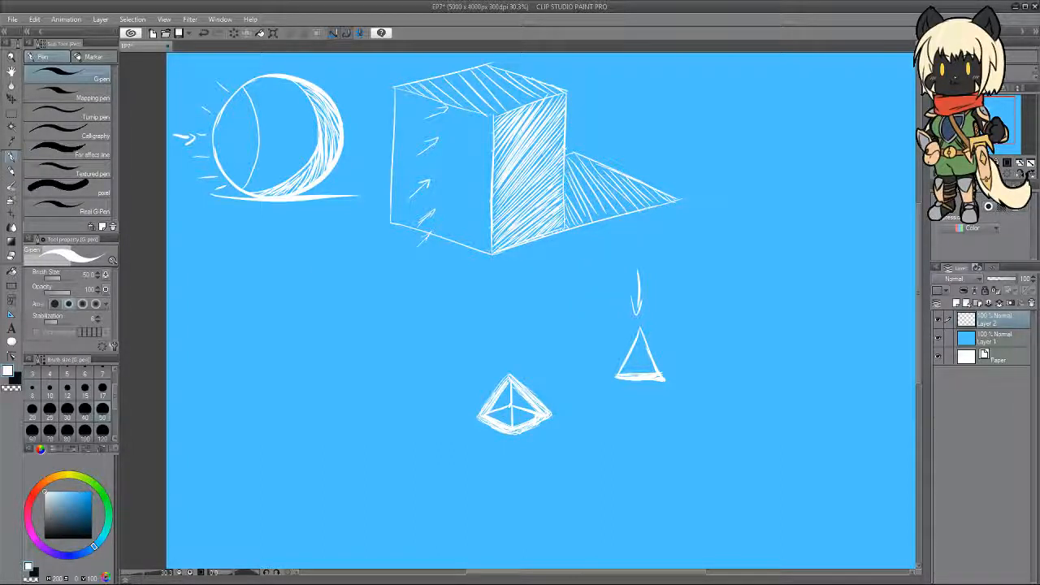
Draw a horizontal line below the sphere, crossed by a slanted strip with a closed lower end and open top.
drag(221, 338, 429, 338)
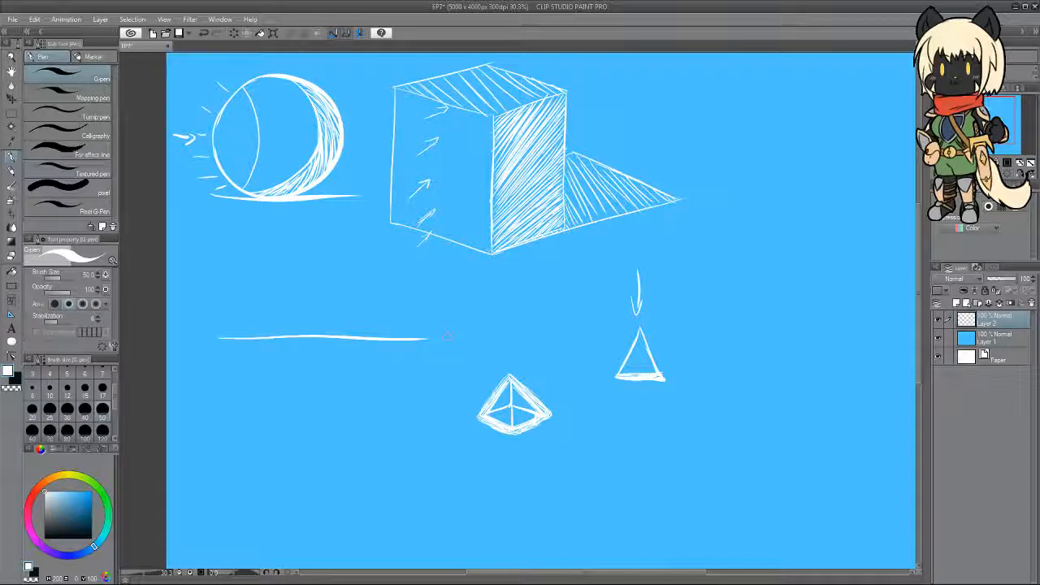
drag(355, 286, 323, 386)
mouse_move(337, 342)
mouse_down()
mouse_move(312, 409)
mouse_move(357, 420)
mouse_move(398, 277)
mouse_up()
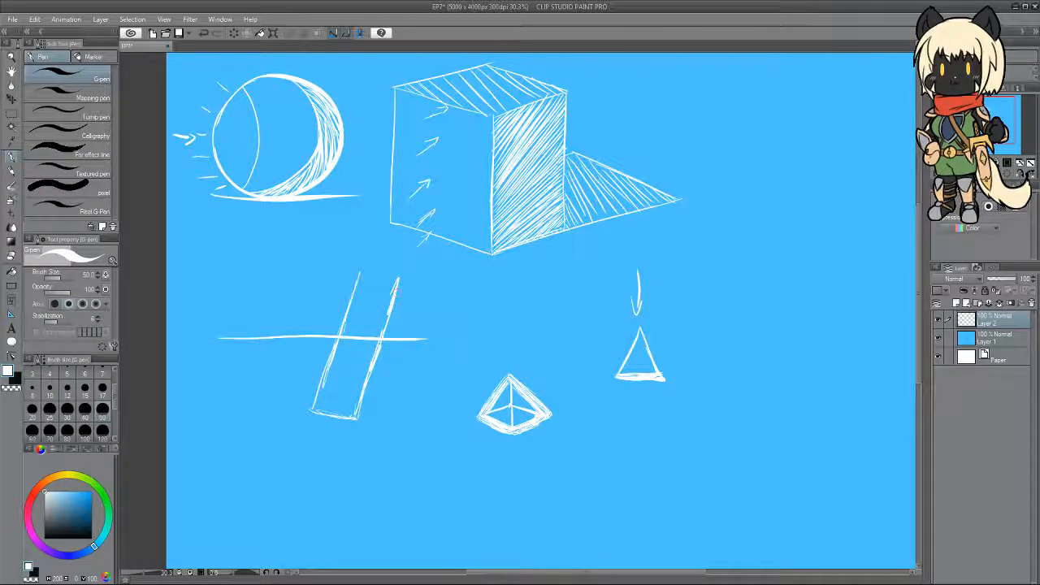
Hatch the part of the slanted strip below the horizontal line with short diagonal strokes.
mouse_move(350, 307)
mouse_down()
mouse_move(335, 348)
mouse_move(366, 358)
mouse_move(351, 395)
mouse_up()
drag(325, 388, 349, 405)
drag(330, 364, 344, 382)
mouse_move(346, 386)
mouse_down()
mouse_move(357, 403)
mouse_move(337, 390)
mouse_move(354, 399)
mouse_up()
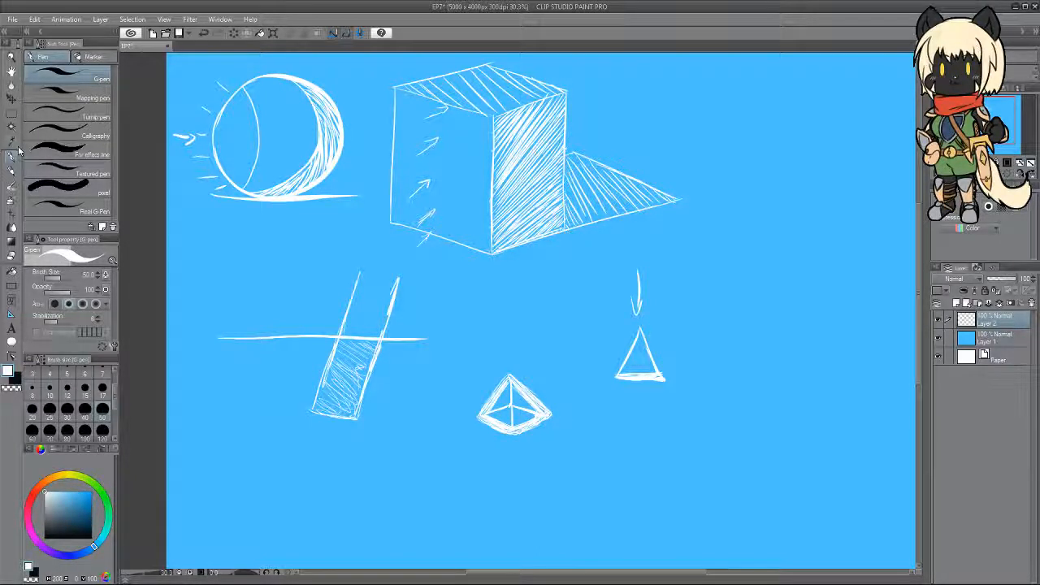
Add a new layer above the white sketches and choose a near-black drawing colour.
drag(920, 299, 920, 269)
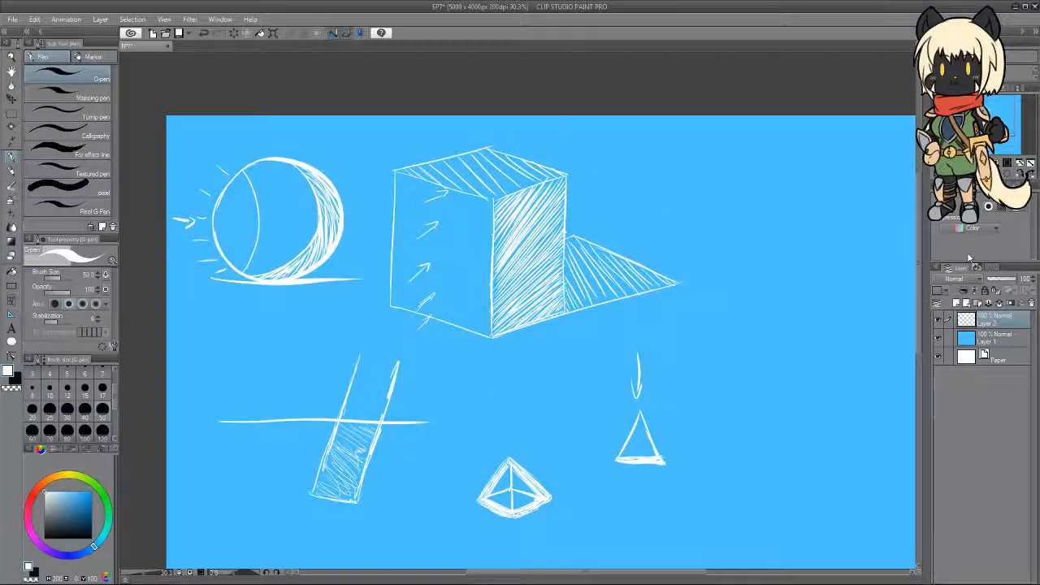
click(957, 303)
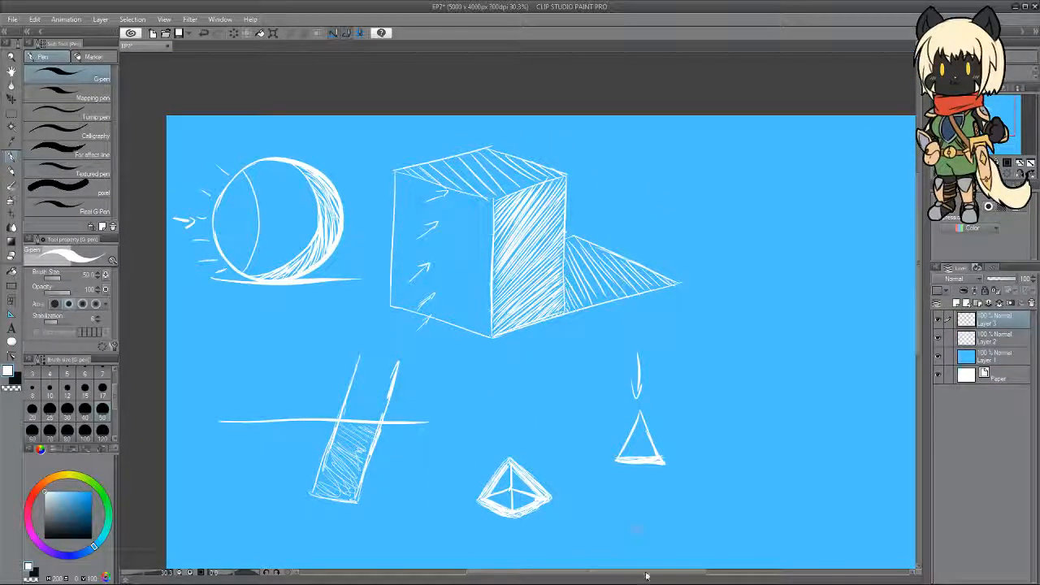
drag(647, 573, 691, 574)
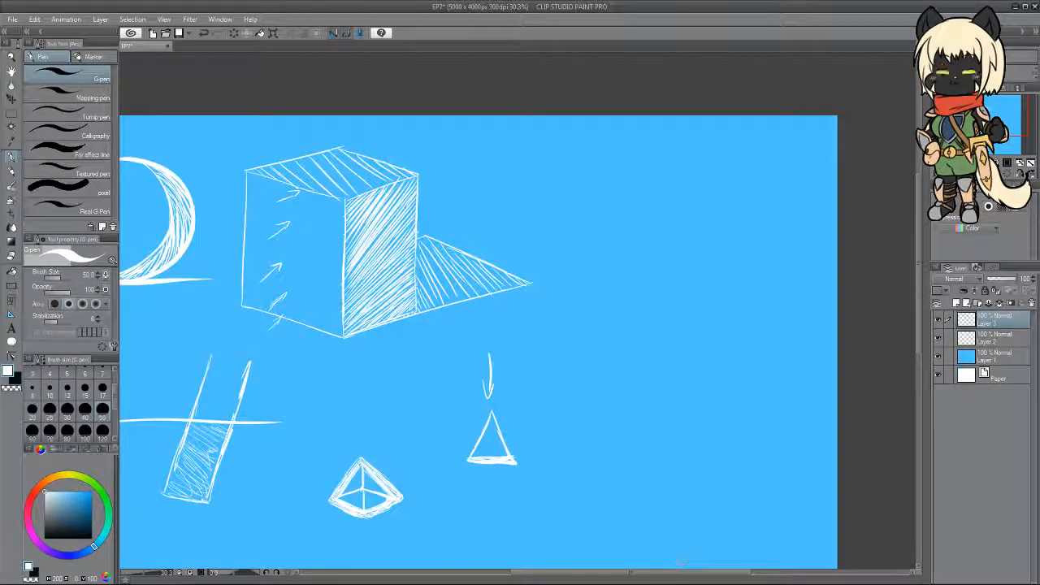
click(70, 535)
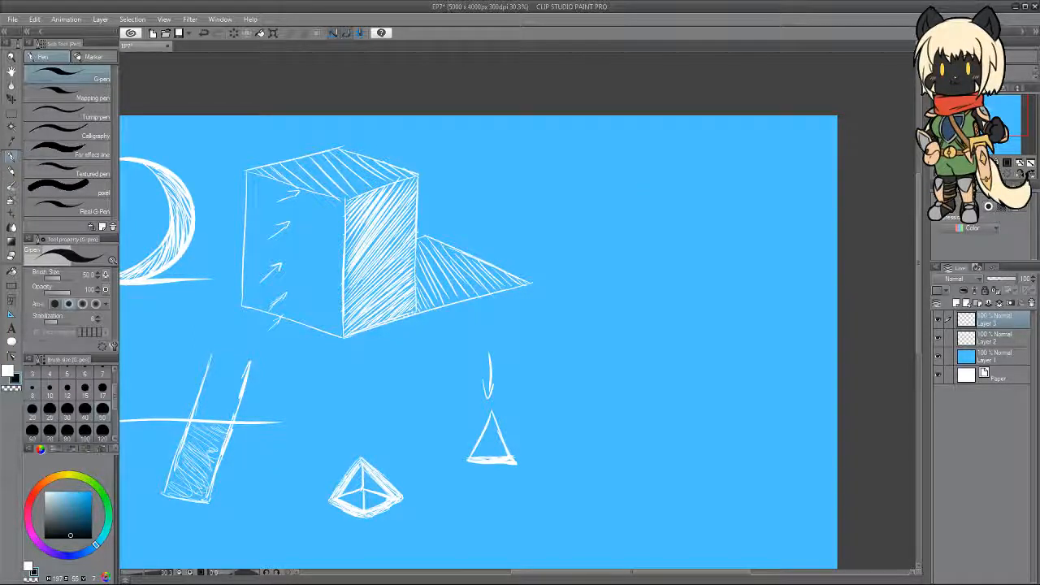
Draw a large circle in the empty space to the right of the cube, going over its left side with extra strokes.
mouse_move(660, 160)
mouse_down()
mouse_move(733, 252)
mouse_move(665, 156)
mouse_move(593, 237)
mouse_up()
mouse_move(624, 174)
mouse_down()
mouse_move(593, 229)
mouse_move(595, 260)
mouse_up()
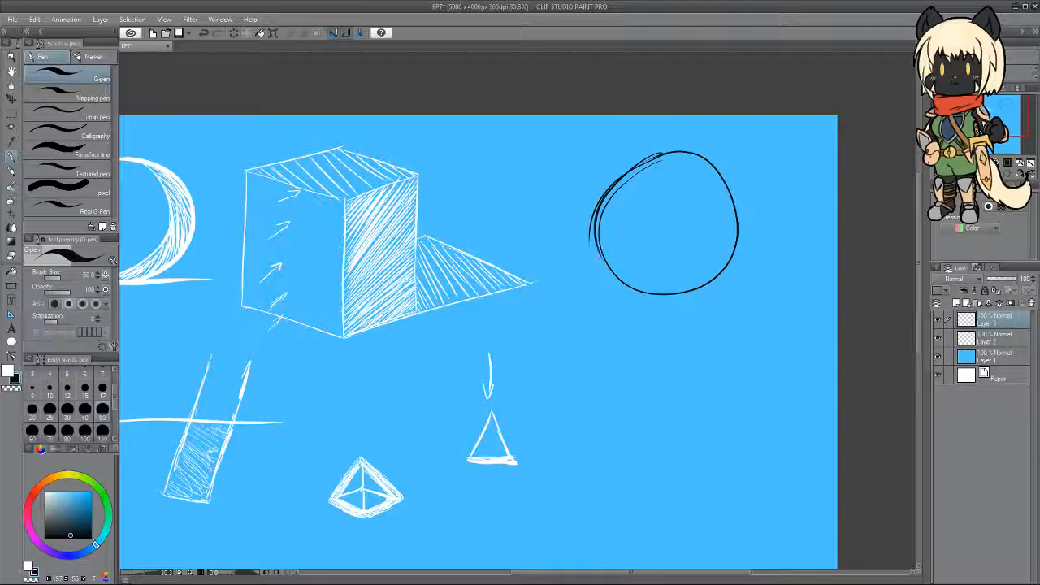
mouse_move(597, 210)
mouse_down()
mouse_move(622, 289)
mouse_move(613, 275)
mouse_up()
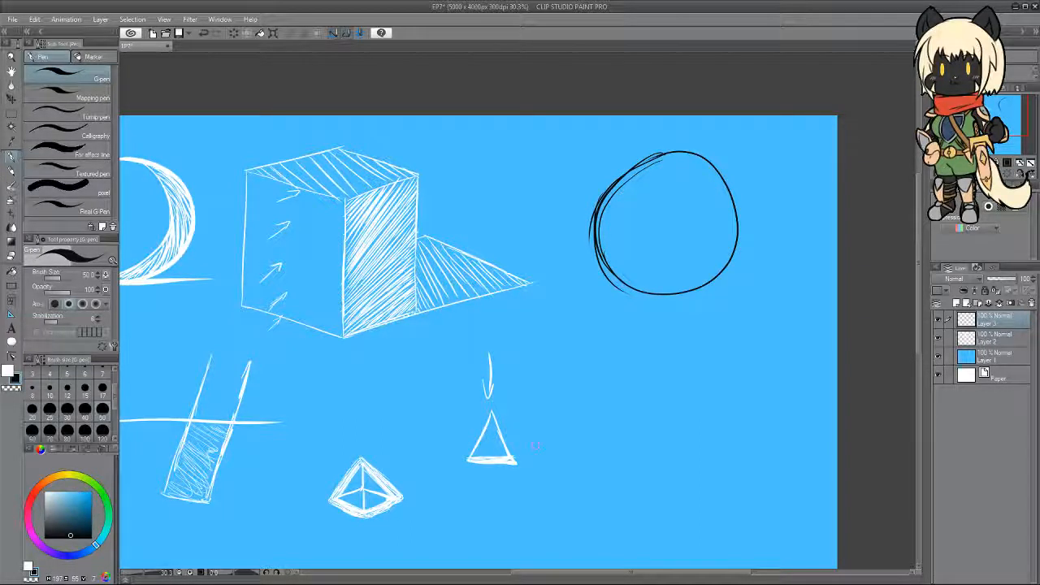
Erase the surplus doubled strokes outside and inside the left side of the black circle.
key(e)
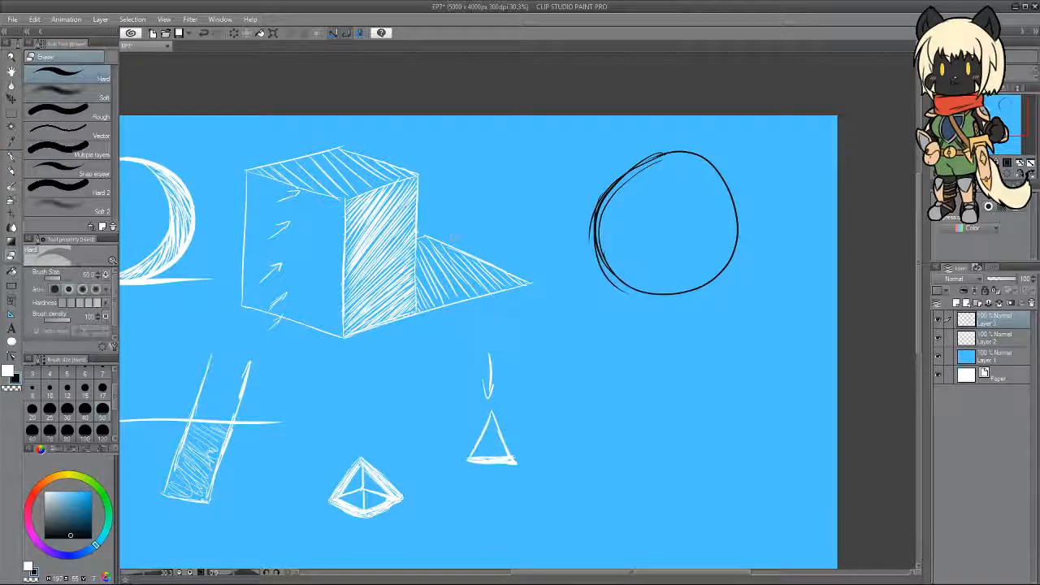
mouse_move(622, 291)
mouse_down()
mouse_move(603, 268)
mouse_move(593, 202)
mouse_up()
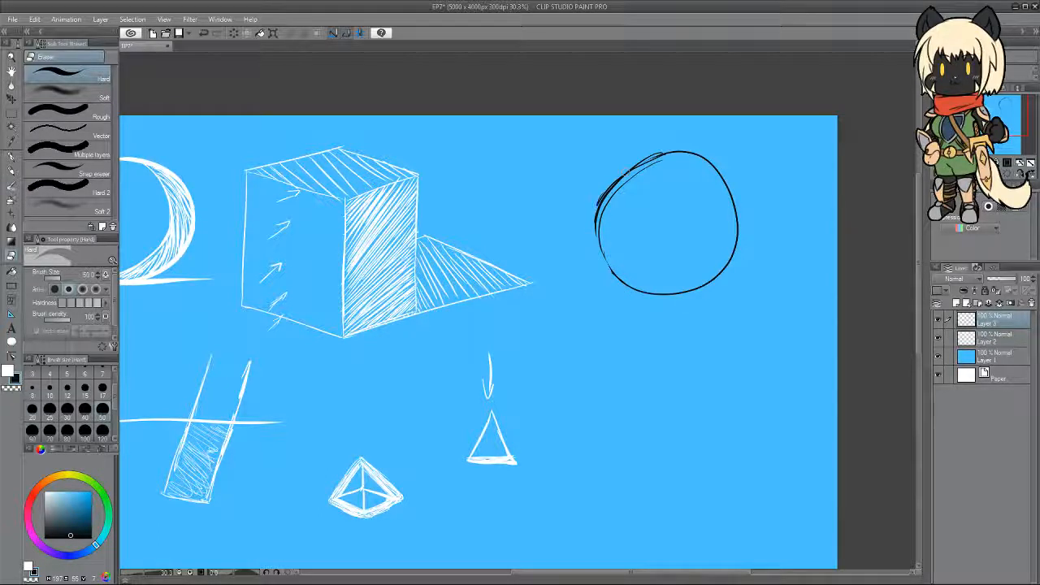
drag(642, 172, 663, 161)
drag(621, 188, 602, 250)
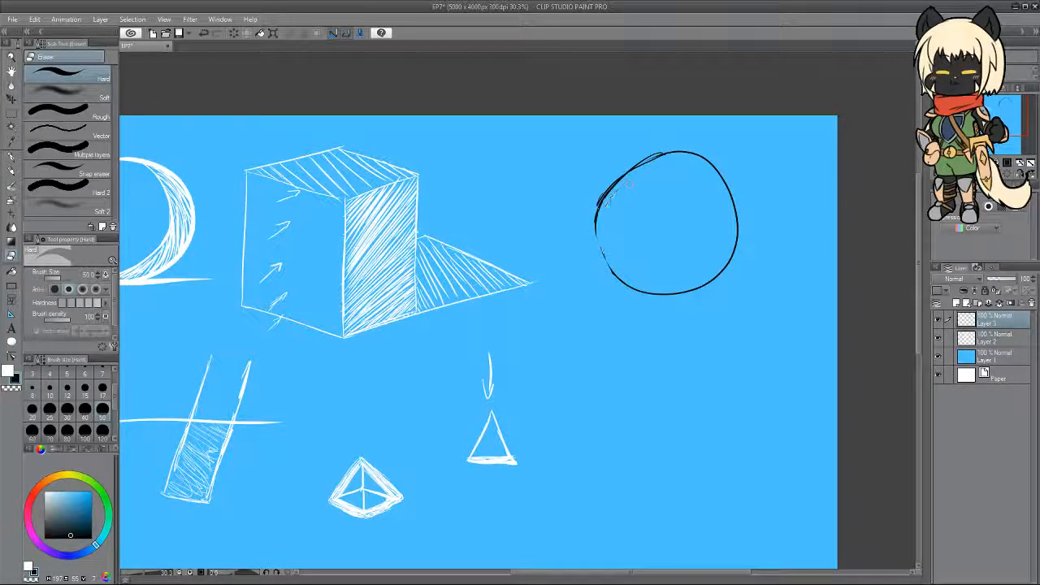
Close the gap in the circle's left side and reinforce its upper left curve with the G-pen.
click(15, 156)
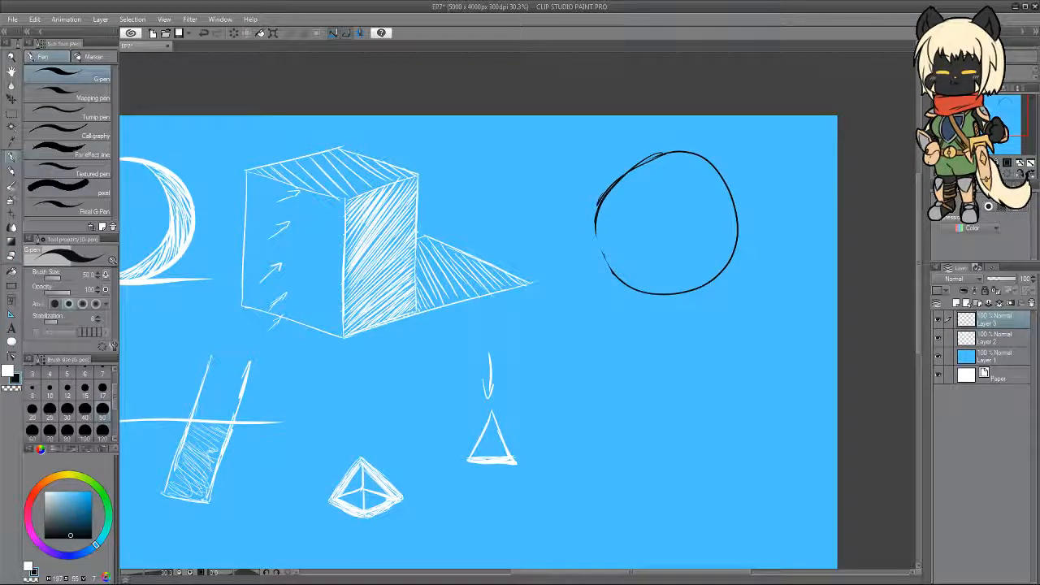
drag(598, 208, 622, 284)
mouse_move(599, 234)
mouse_down()
mouse_move(624, 285)
mouse_move(612, 275)
mouse_up()
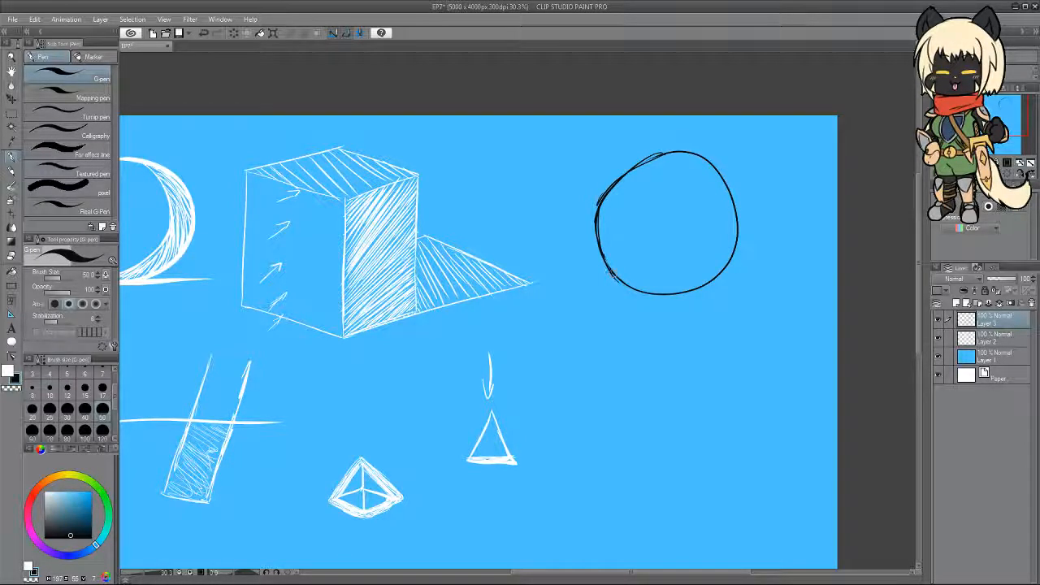
drag(663, 157, 605, 196)
drag(645, 165, 602, 203)
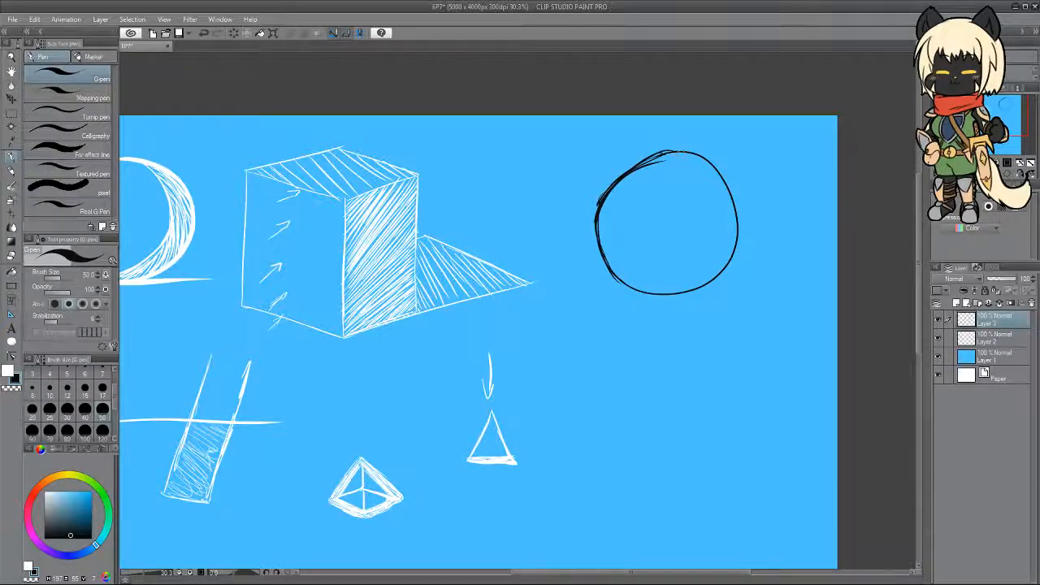
drag(663, 153, 601, 195)
drag(637, 162, 601, 198)
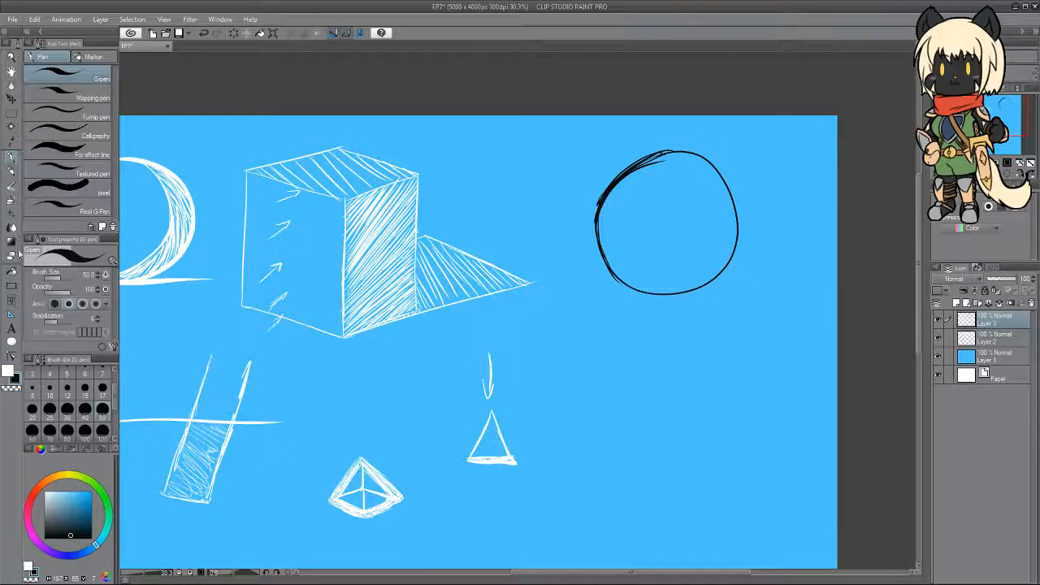
Erase the thick doubled lines on the circle's upper left and redraw that stretch as a single clean line.
key(e)
drag(662, 161, 626, 174)
mouse_move(638, 165)
mouse_down()
mouse_move(608, 198)
mouse_move(642, 165)
mouse_up()
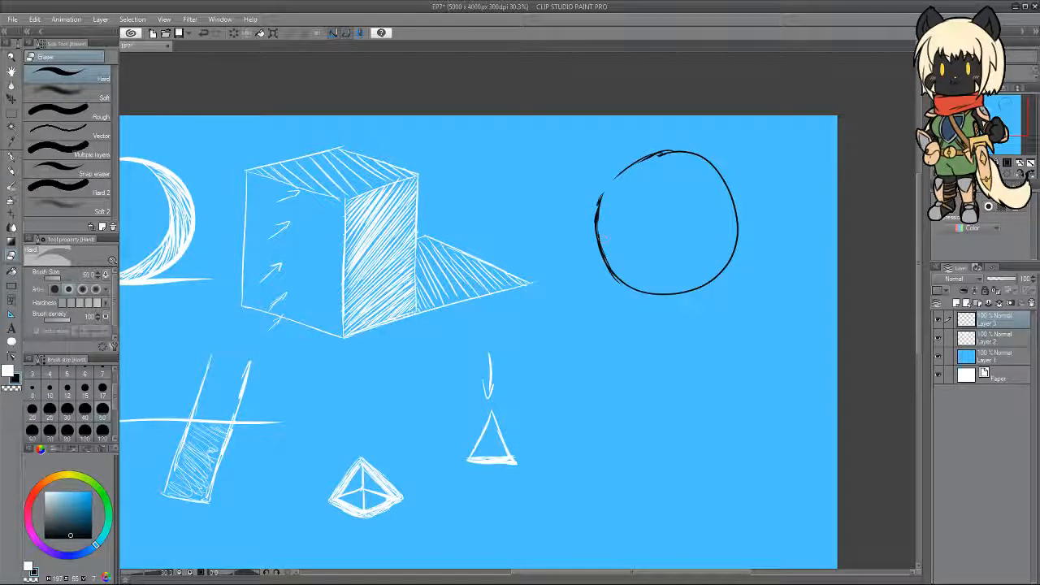
click(12, 156)
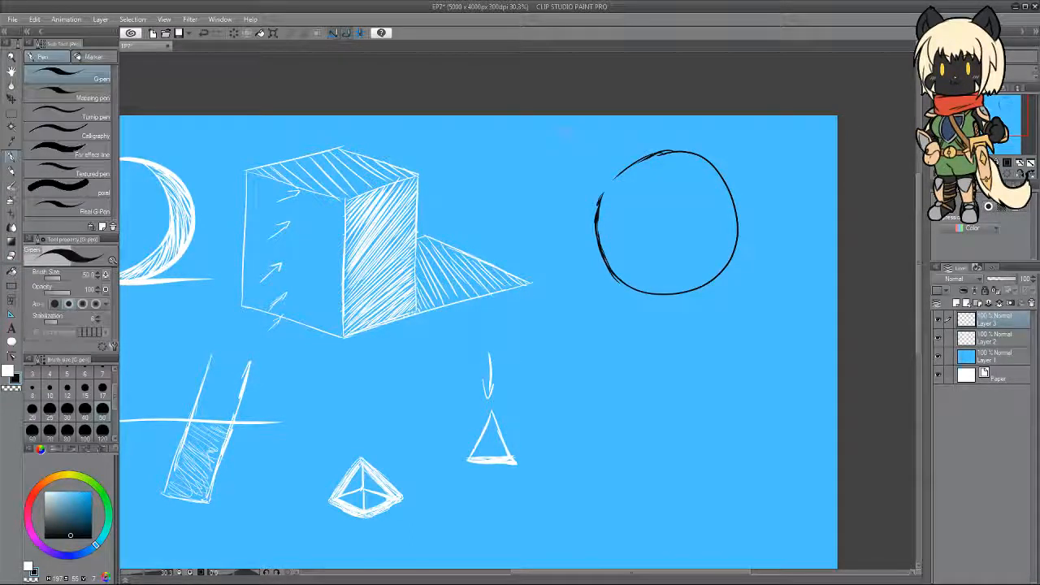
drag(619, 176, 601, 198)
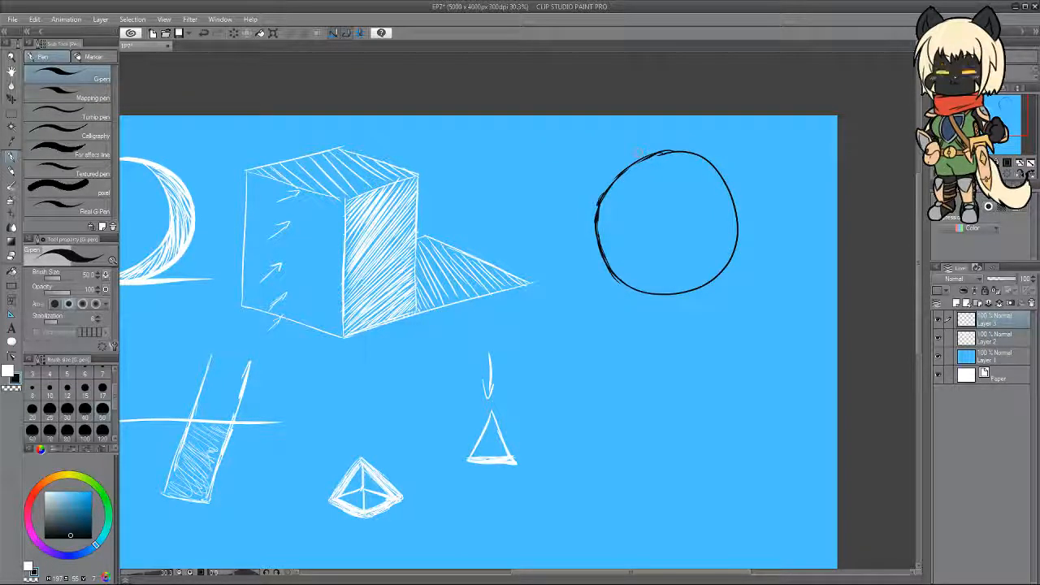
Add another new layer and place it directly beneath the circle's outline layer.
click(957, 303)
drag(996, 322, 988, 350)
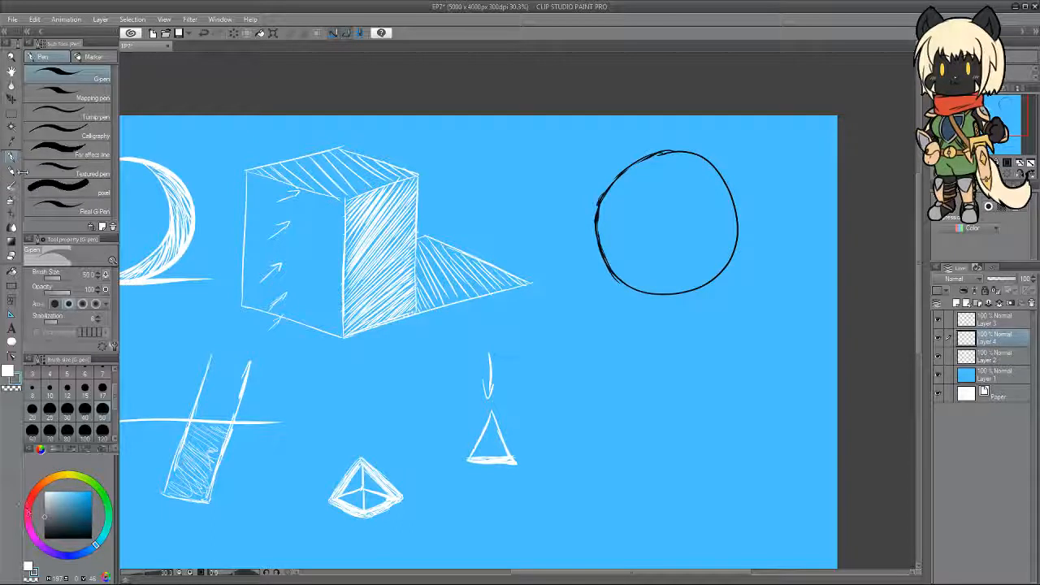
Fill the inside of the black-outlined circle with dark grey on the layer beneath the outline, referring to other layers.
click(12, 257)
click(73, 94)
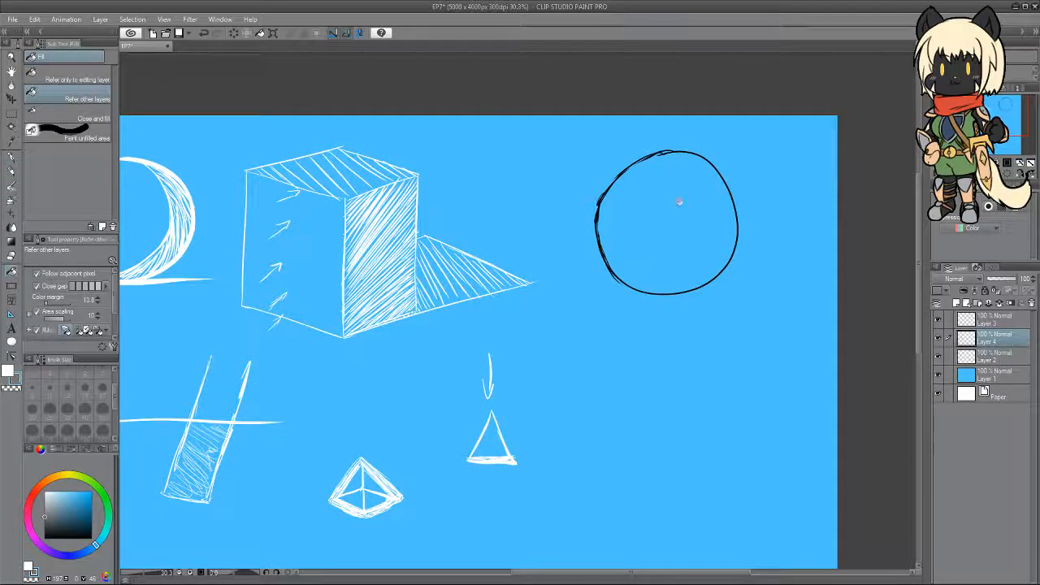
click(666, 180)
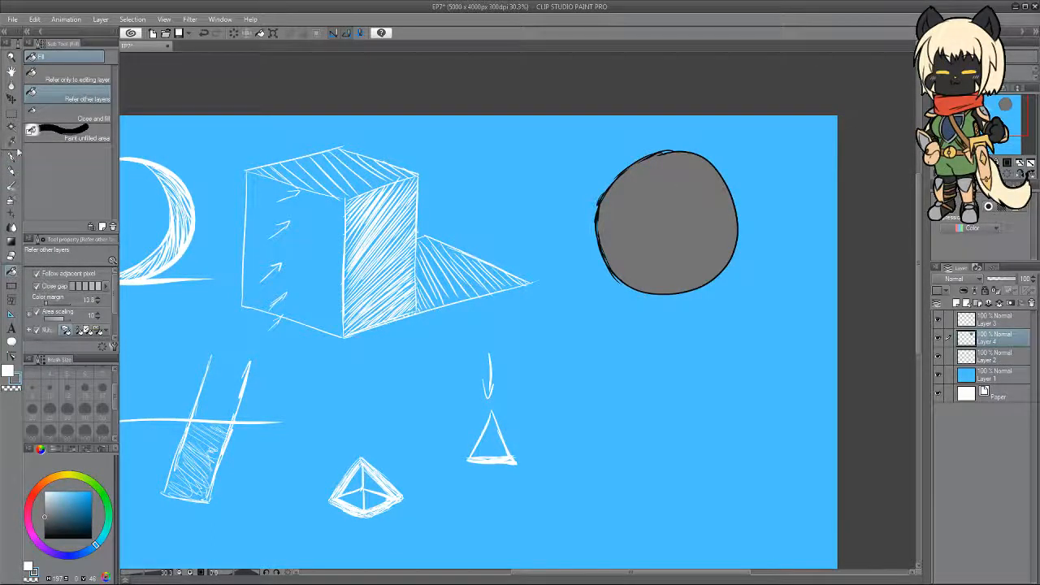
key(p)
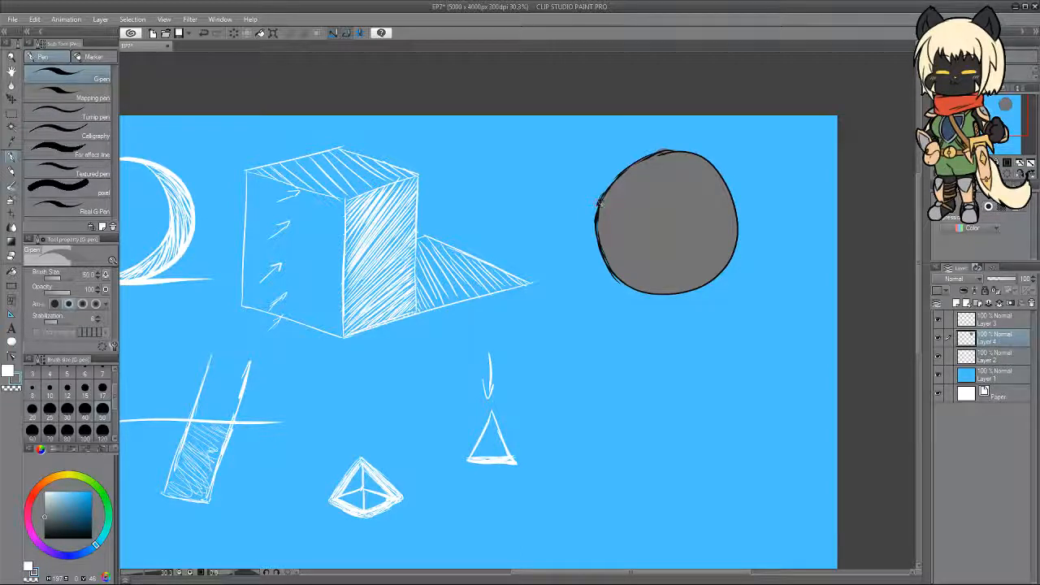
Add a layer clipped to the grey fill and cover the whole circle in lighter grey with the G-pen at size 300.
click(956, 302)
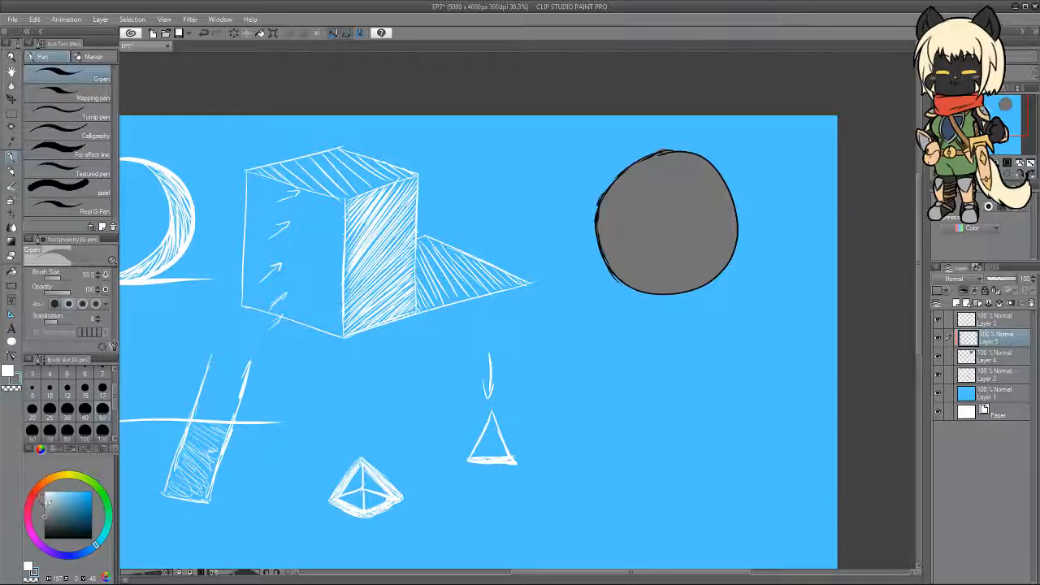
click(11, 256)
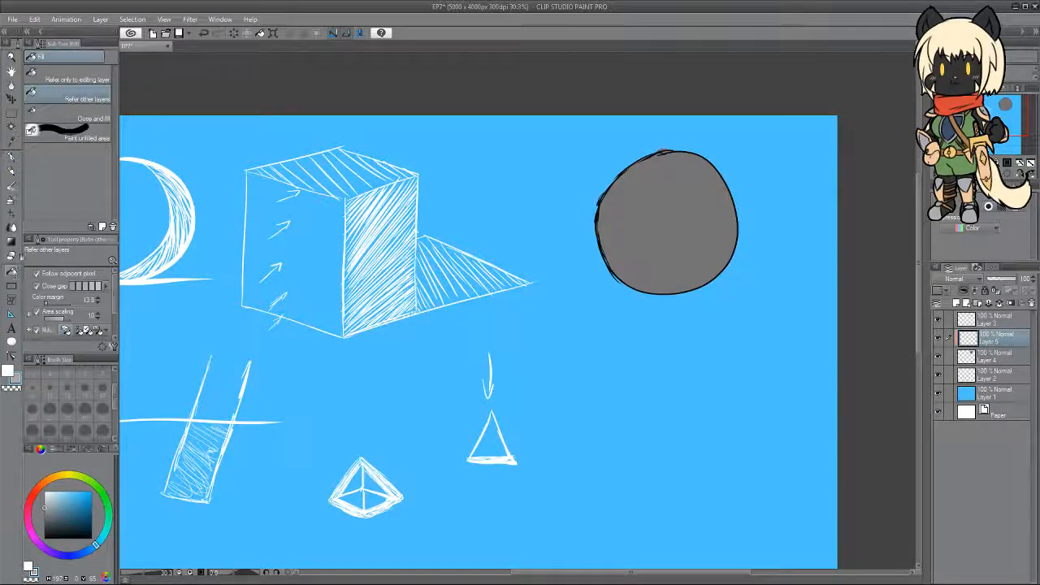
click(73, 77)
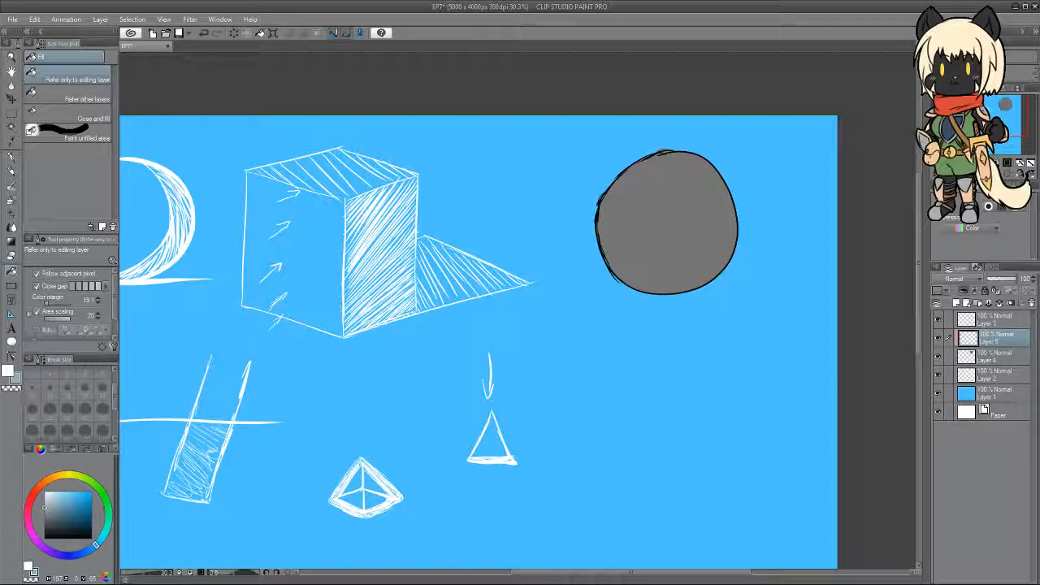
key(p)
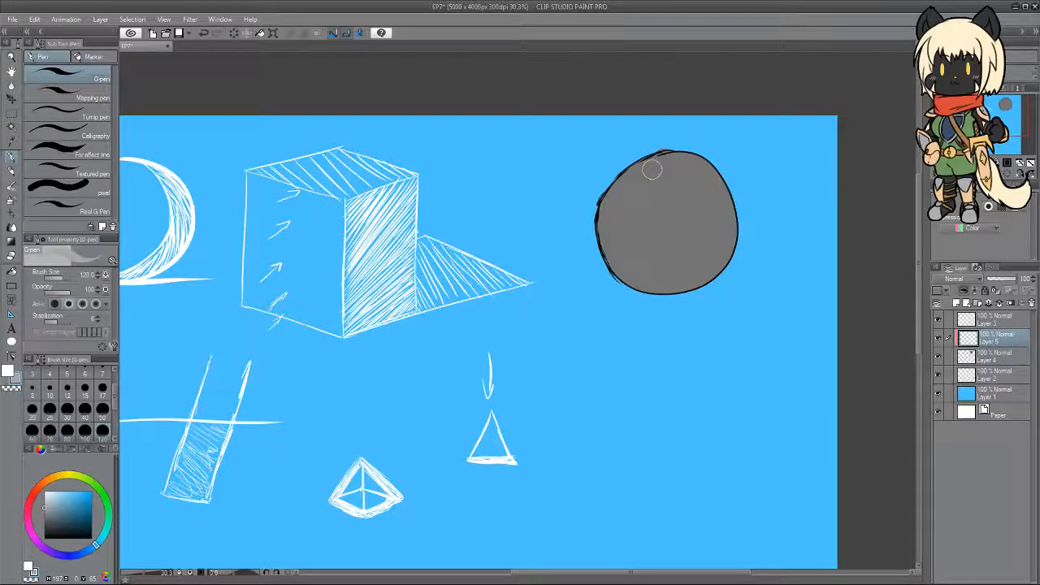
key(bracketright)
key(bracketright)
key(bracketright)
key(bracketright)
key(bracketright)
mouse_move(626, 199)
mouse_down()
mouse_move(619, 244)
mouse_move(683, 195)
mouse_move(691, 268)
mouse_move(723, 256)
mouse_up()
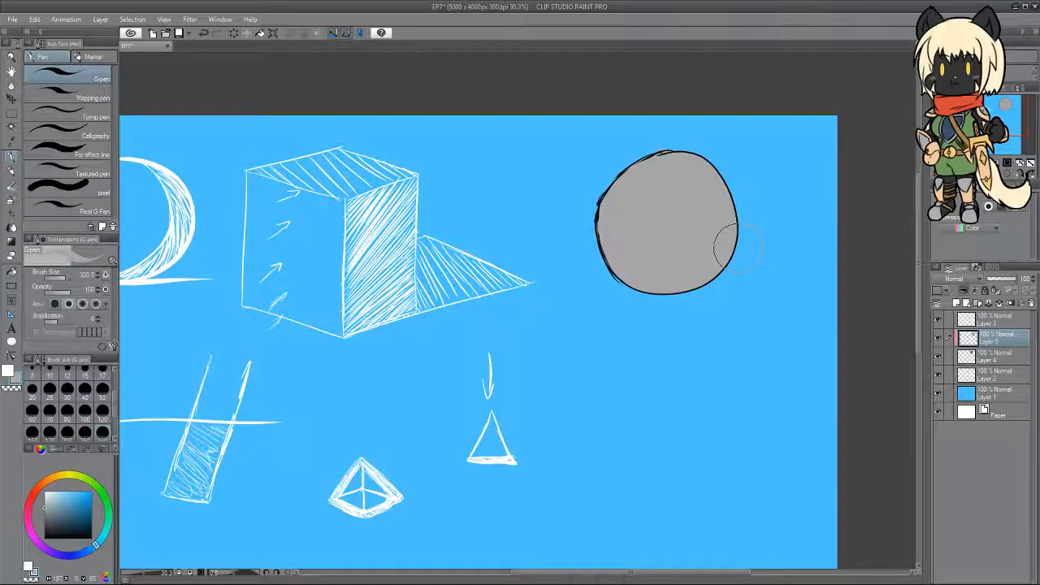
Merge the lighter grey layer into the fill layer below and add a fresh clipped layer above it.
click(999, 304)
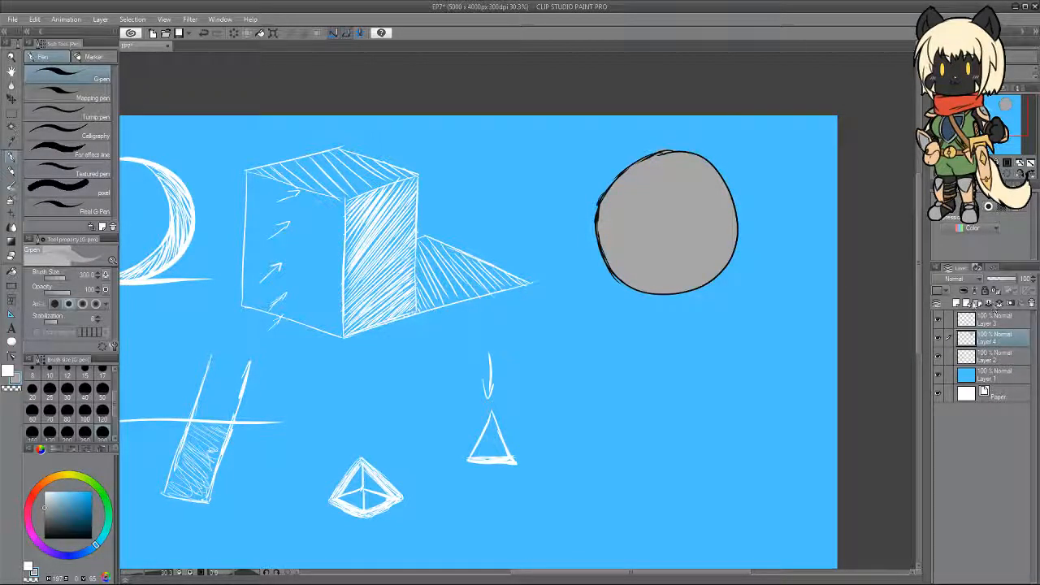
click(963, 291)
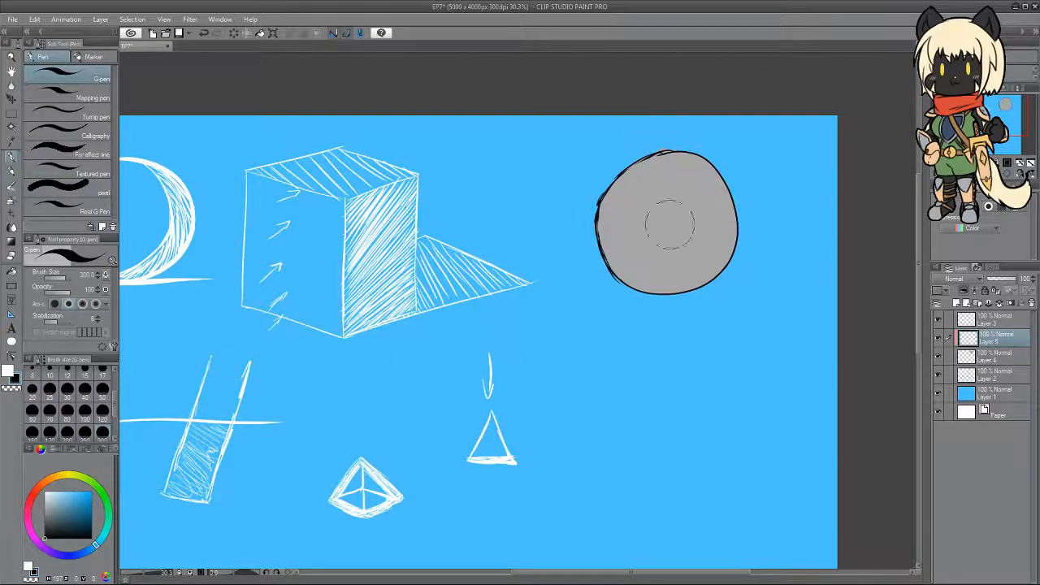
drag(606, 209, 823, 120)
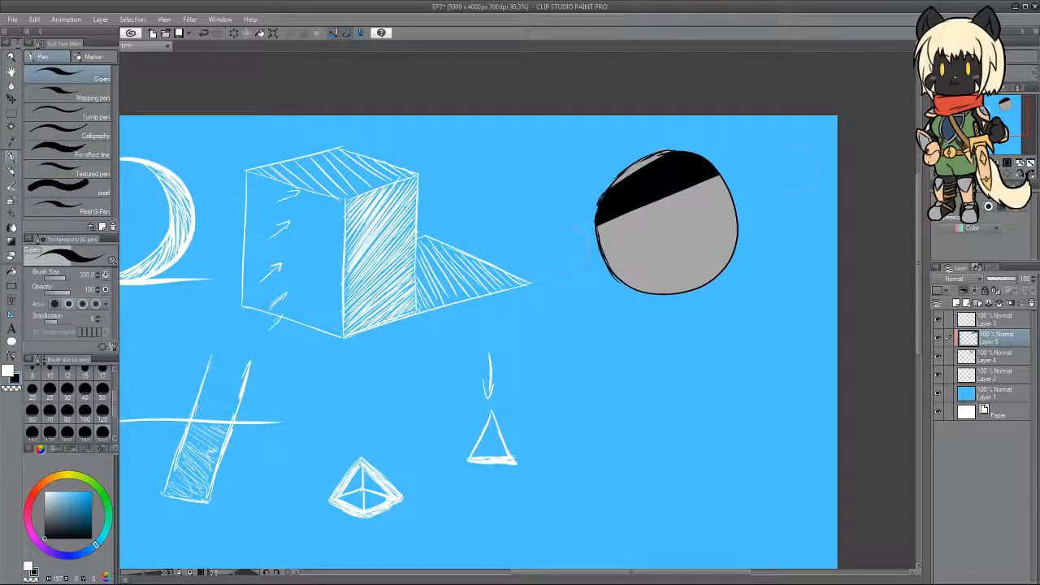
drag(564, 251, 872, 143)
drag(589, 304, 900, 147)
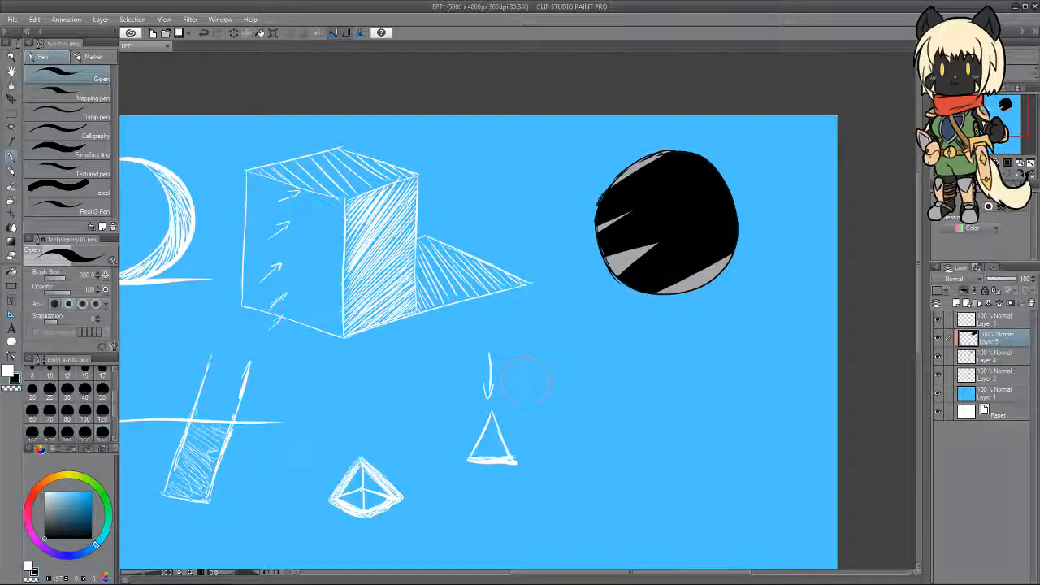
key(ctrl+z)
key(ctrl+z)
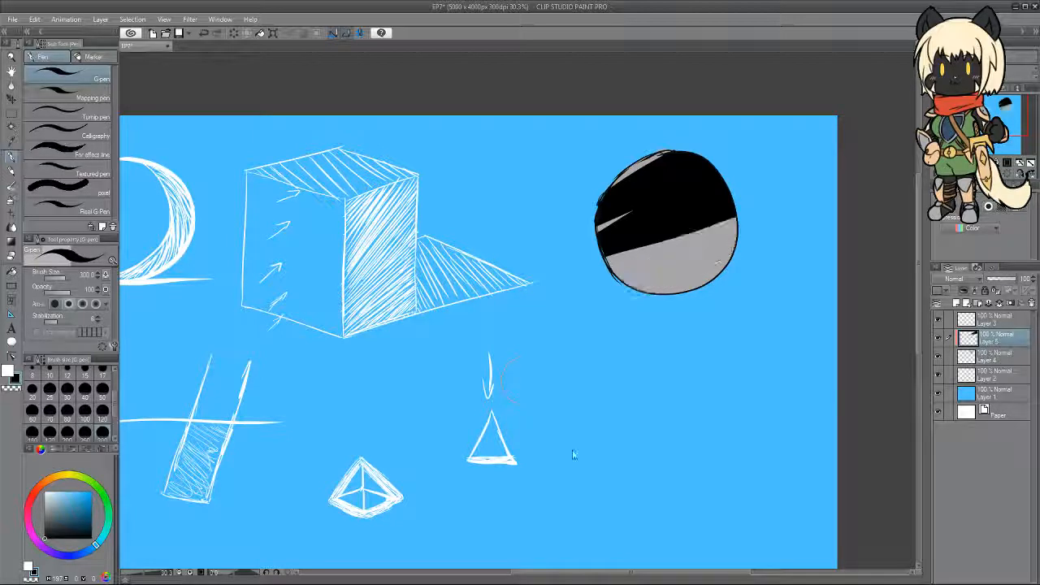
key(ctrl+z)
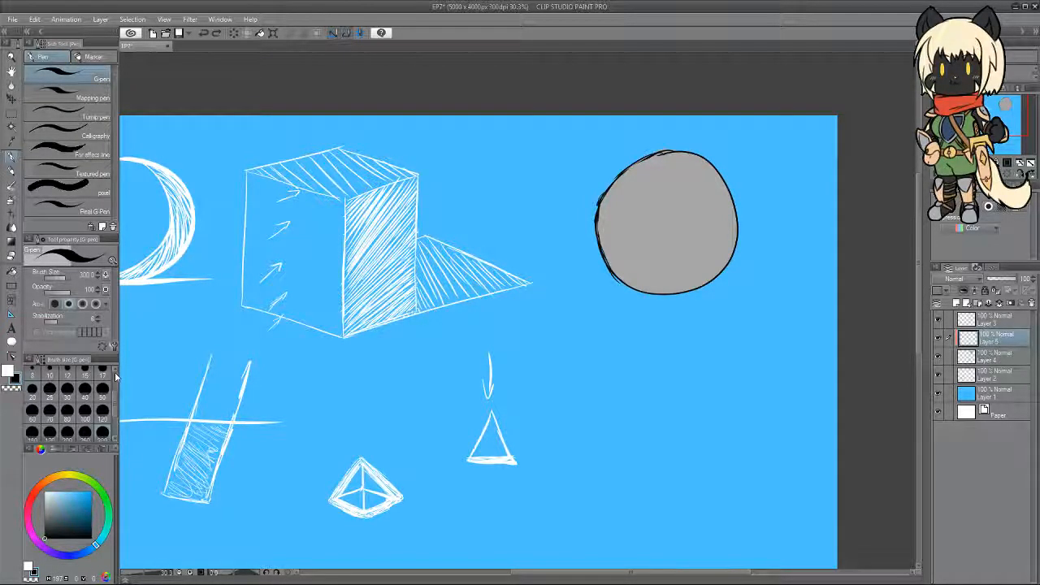
Set the drawing colour to a dark neutral grey with a brightness value of 40.
drag(47, 521, 44, 524)
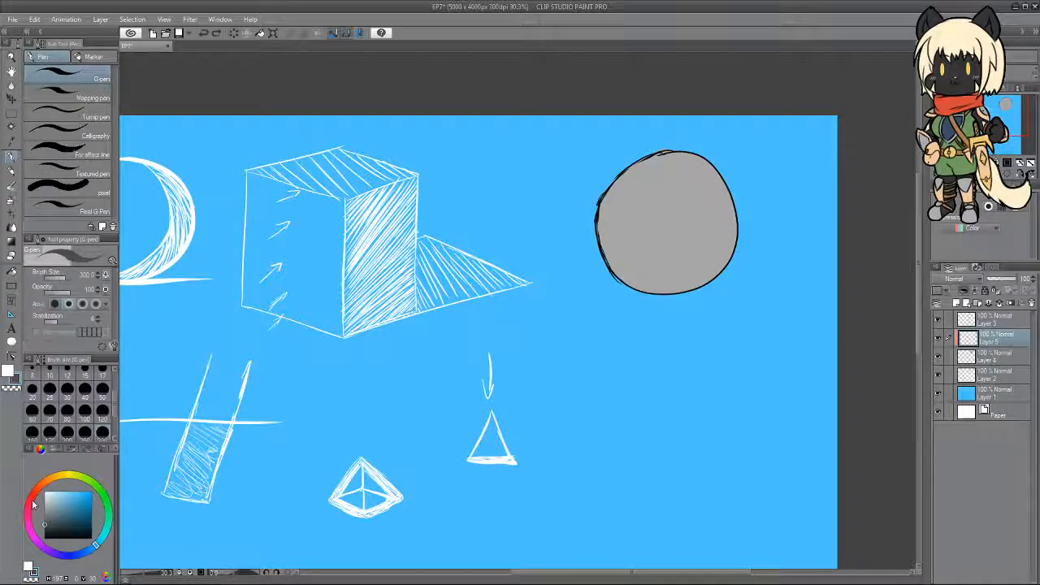
key(i)
click(660, 211)
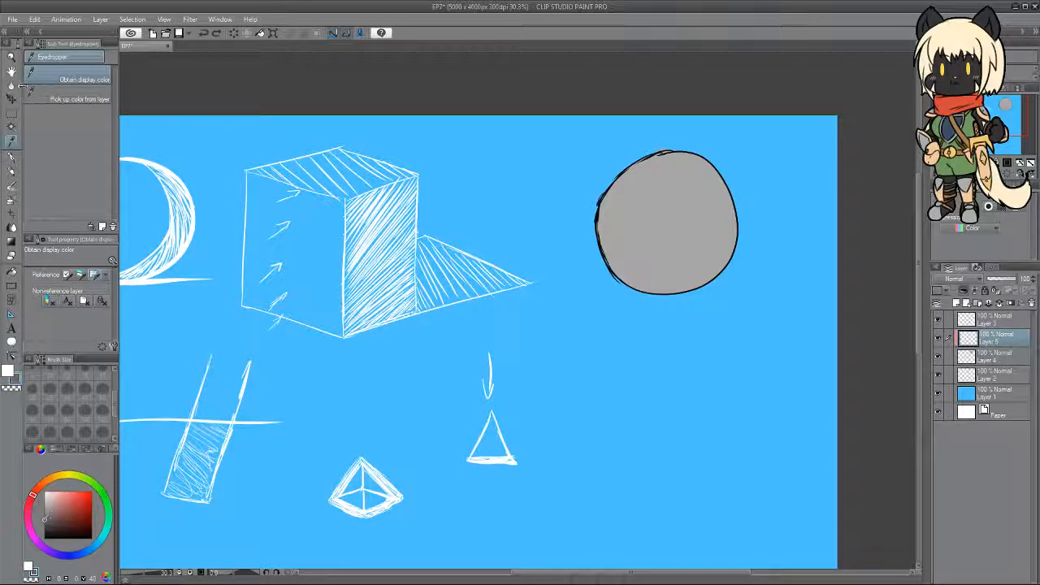
click(12, 156)
mouse_move(628, 297)
mouse_down()
mouse_move(719, 239)
mouse_move(742, 188)
mouse_up()
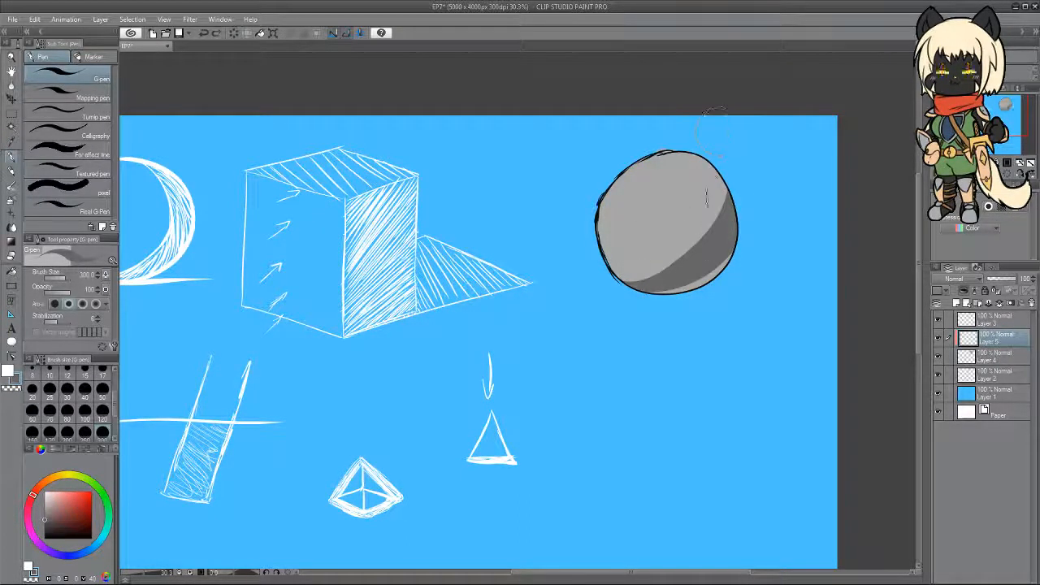
drag(671, 283, 732, 250)
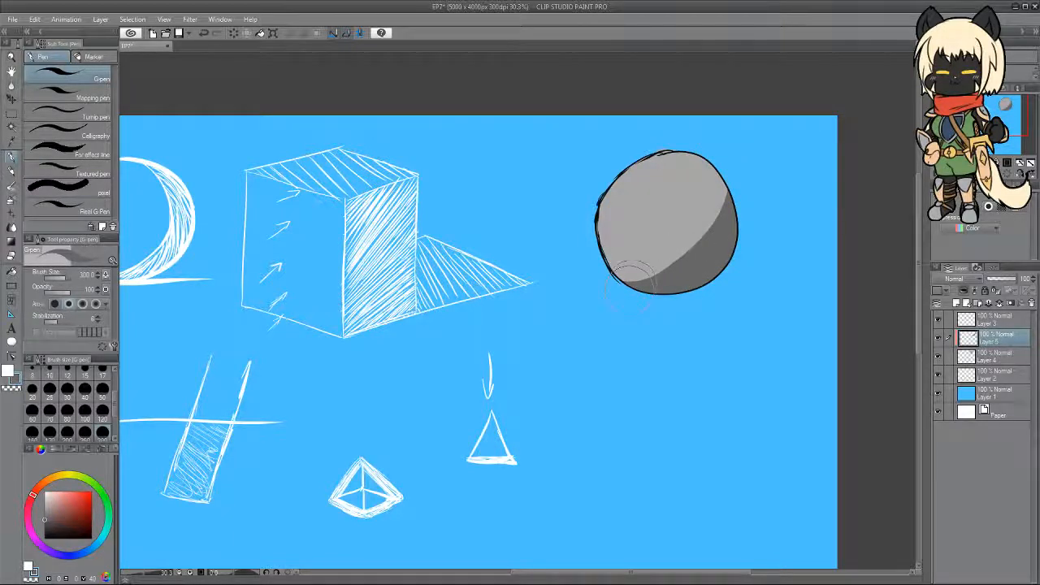
drag(632, 289, 705, 168)
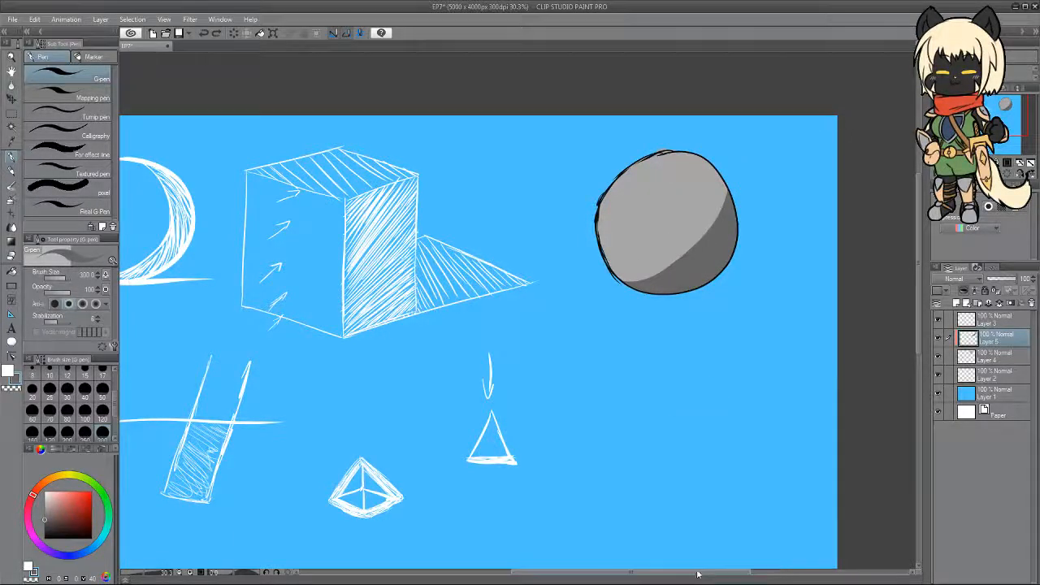
mouse_move(696, 573)
mouse_down()
mouse_move(635, 573)
mouse_move(692, 573)
mouse_up()
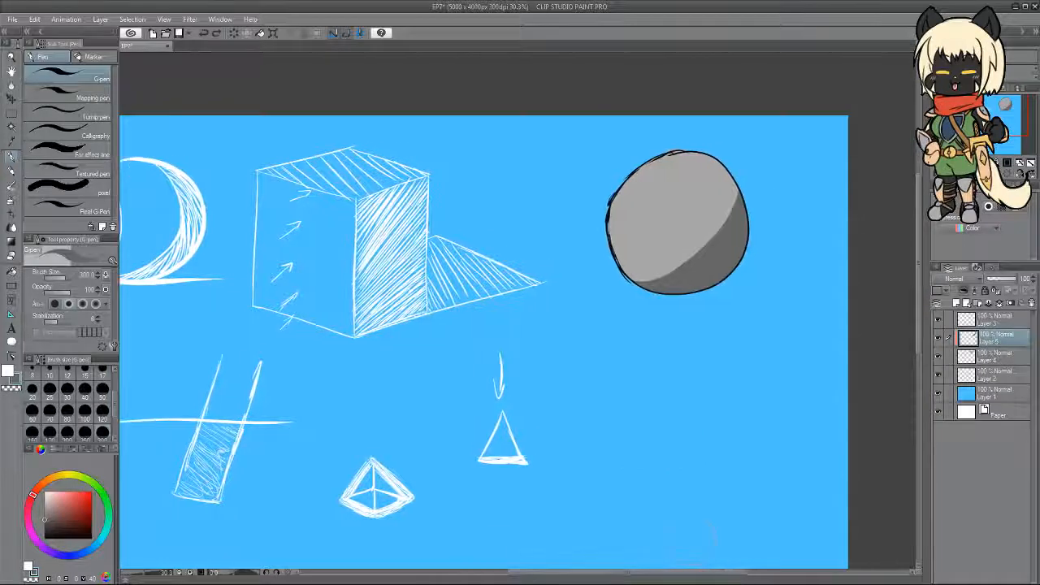
key(ctrl+z)
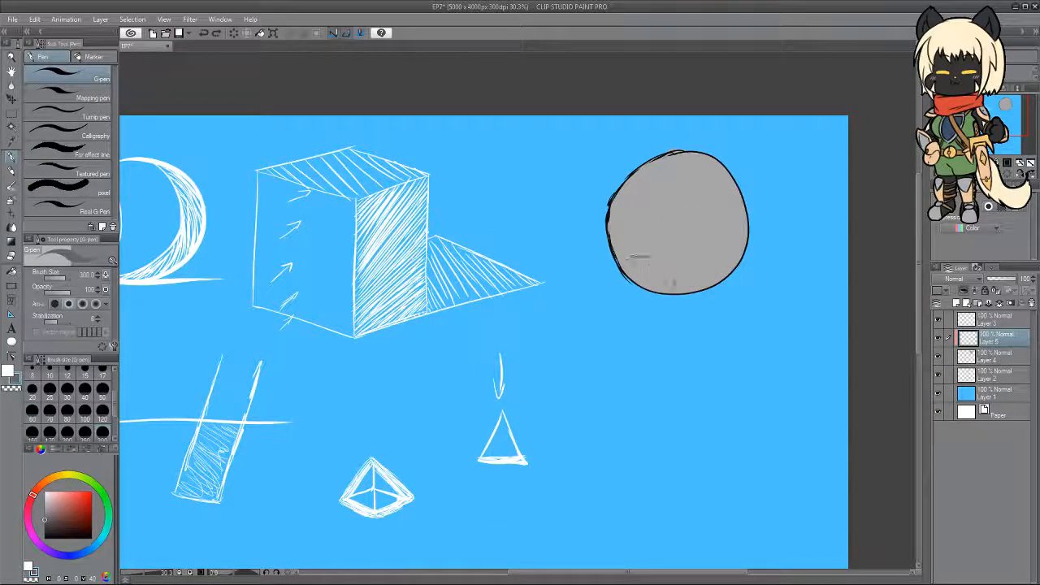
Paint a dark grey crescent shadow along the circle's right and lower right side with the G-pen on the clipped layer.
mouse_move(633, 273)
mouse_down()
mouse_move(719, 265)
mouse_move(739, 218)
mouse_move(744, 246)
mouse_up()
key(ctrl+z)
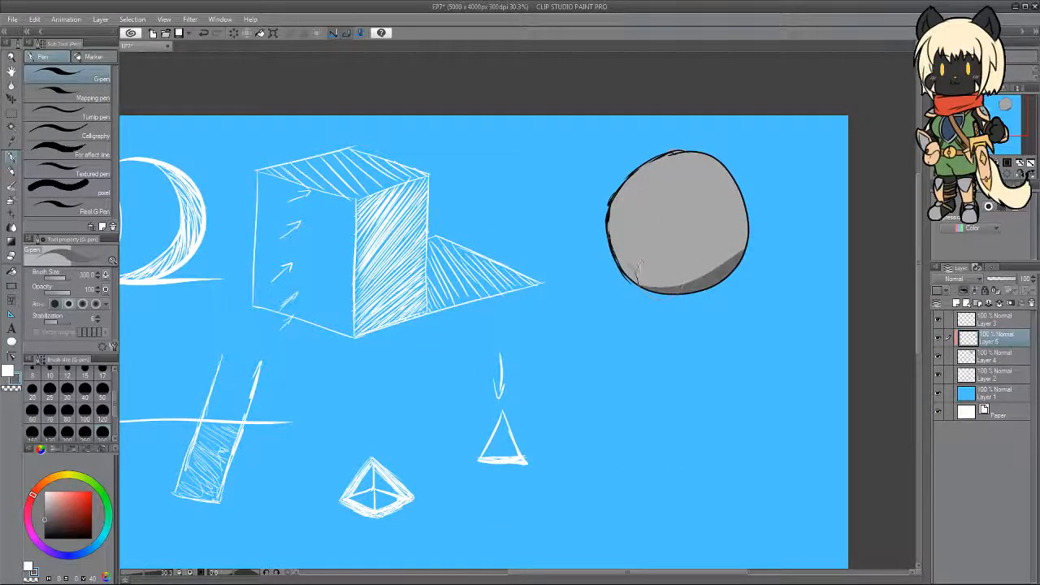
mouse_move(638, 274)
mouse_down()
mouse_move(716, 259)
mouse_move(746, 244)
mouse_up()
mouse_move(738, 185)
mouse_down()
mouse_move(648, 278)
mouse_move(701, 134)
mouse_move(696, 272)
mouse_up()
key(ctrl+z)
key(ctrl+z)
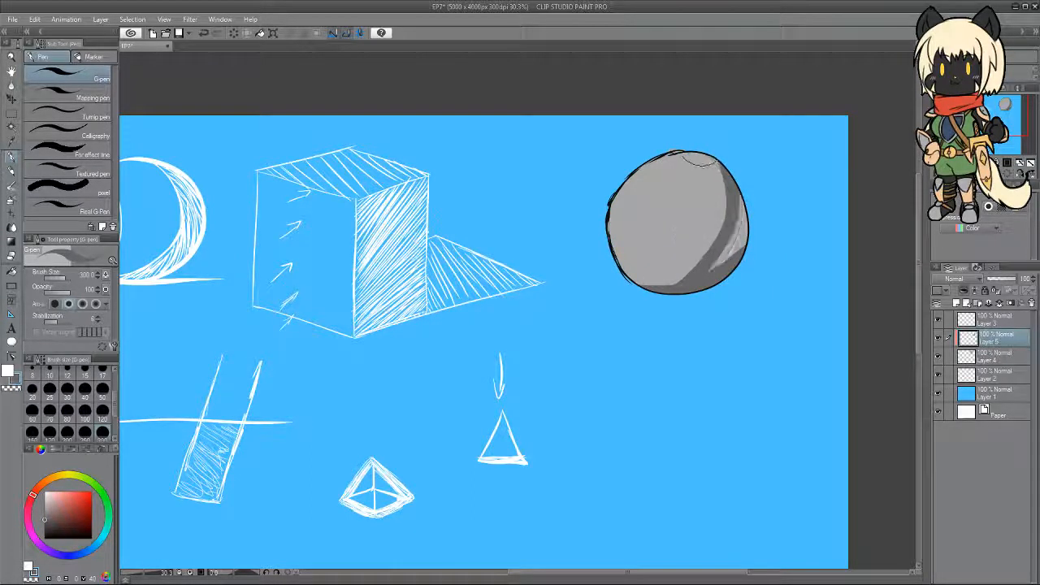
drag(702, 148, 673, 274)
key(ctrl+z)
mouse_move(705, 152)
mouse_down()
mouse_move(672, 266)
mouse_move(706, 154)
mouse_move(712, 262)
mouse_move(703, 128)
mouse_move(713, 252)
mouse_up()
key(ctrl+z)
key(ctrl+z)
key(ctrl+z)
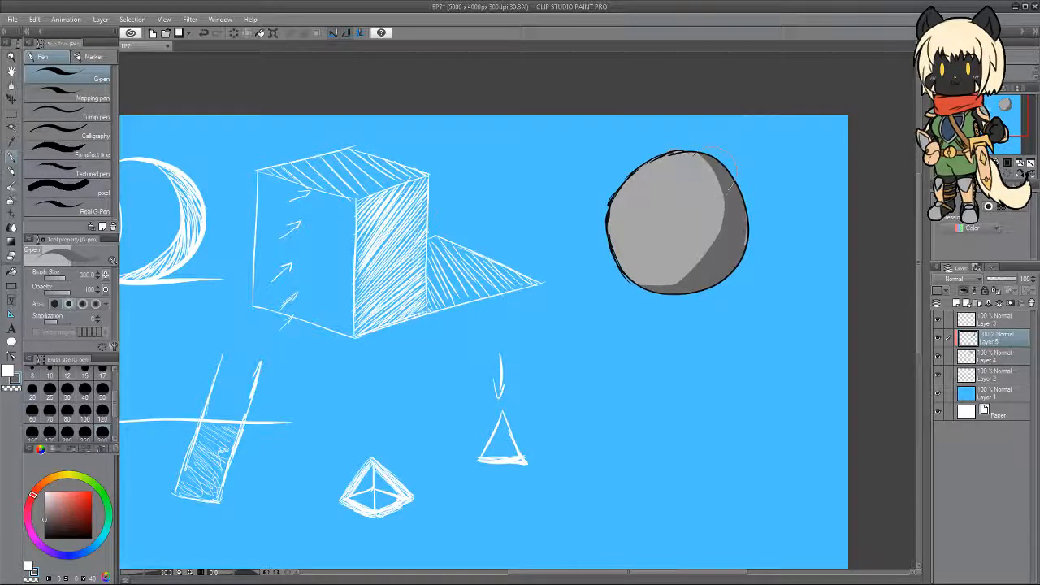
drag(700, 139, 699, 275)
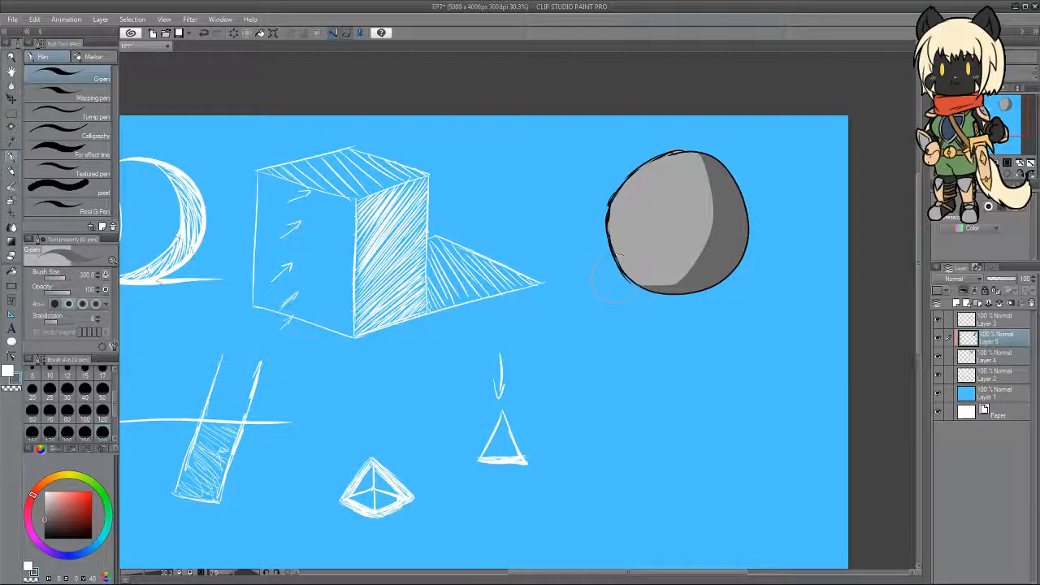
Smooth the curved inner edge of the circle's dark shadow with the Hard eraser at size 50.
key(e)
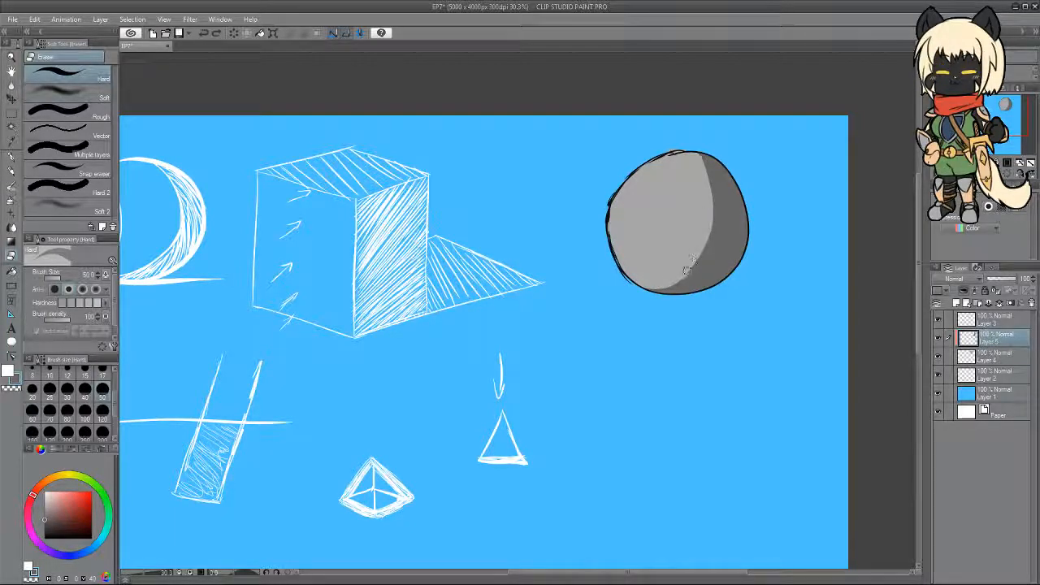
drag(682, 269, 708, 194)
key(ctrl+z)
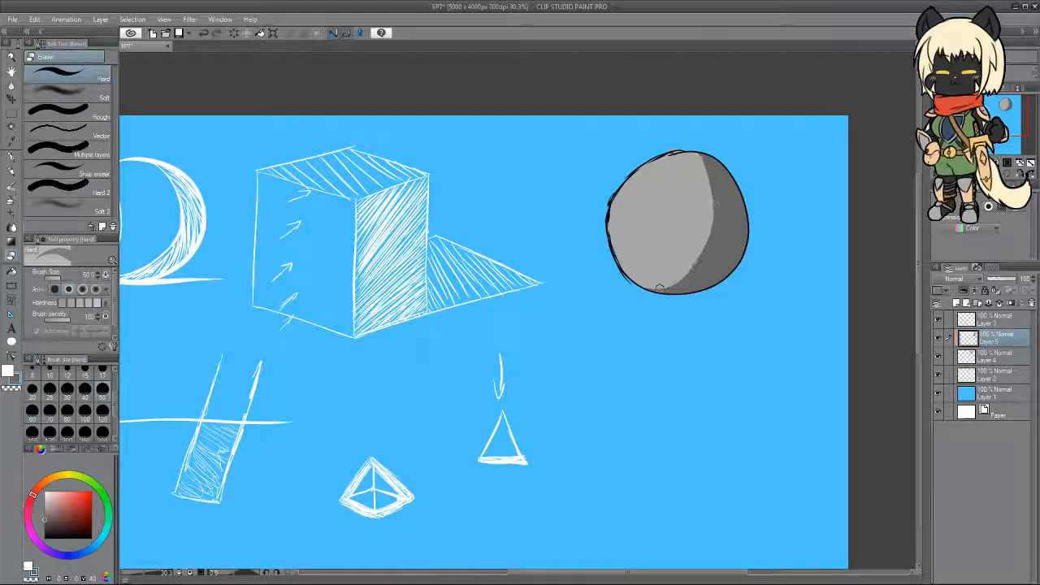
drag(687, 269, 706, 189)
key(ctrl+z)
drag(684, 273, 707, 184)
key(ctrl+z)
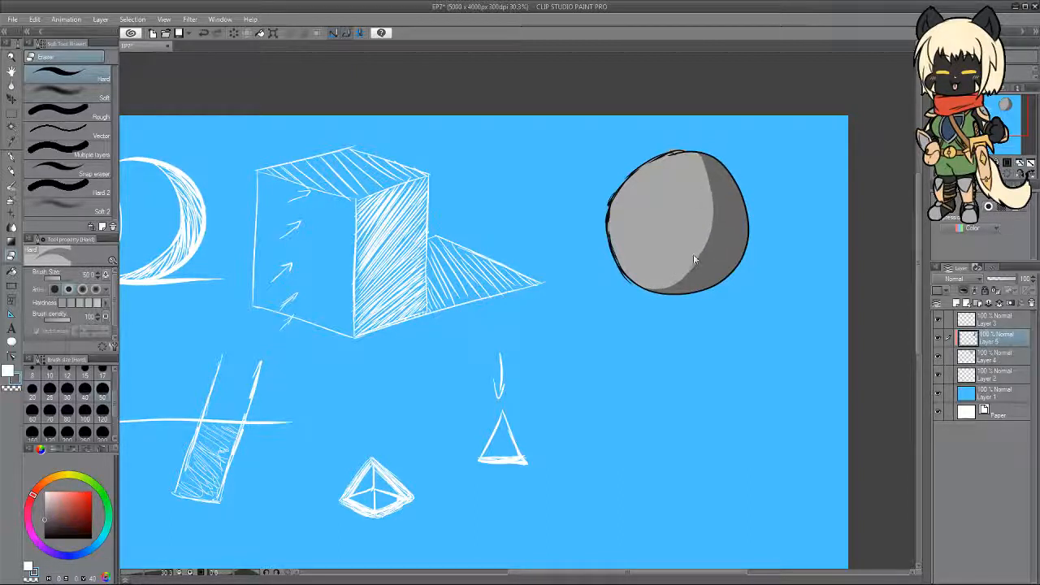
mouse_move(686, 275)
mouse_down()
mouse_move(711, 218)
mouse_move(703, 182)
mouse_move(694, 254)
mouse_move(676, 276)
mouse_move(698, 256)
mouse_move(700, 190)
mouse_move(672, 281)
mouse_move(691, 266)
mouse_move(707, 185)
mouse_up()
key(ctrl+z)
key(ctrl+z)
key(ctrl+z)
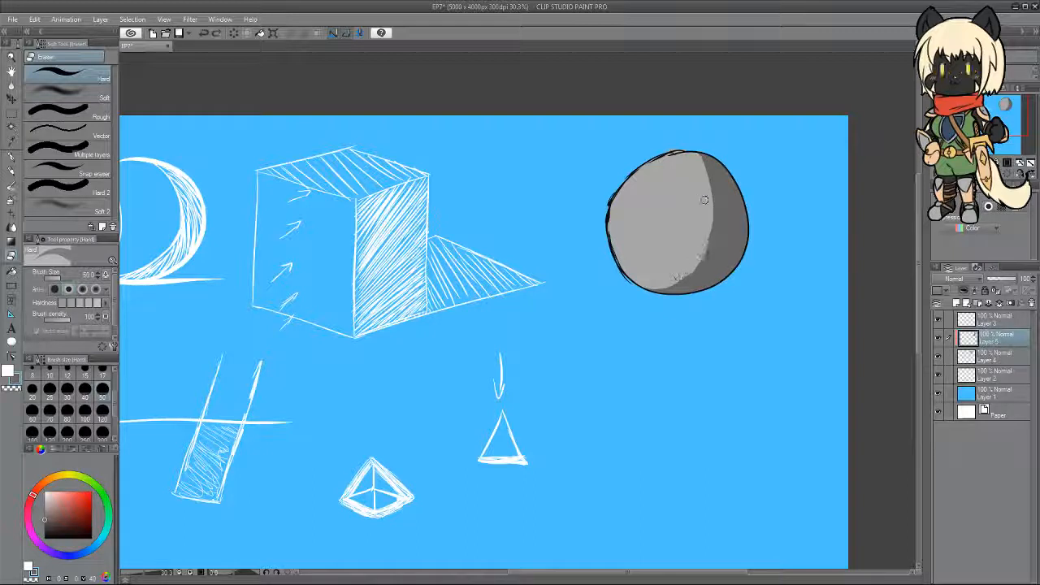
drag(692, 270, 707, 204)
drag(674, 278, 697, 244)
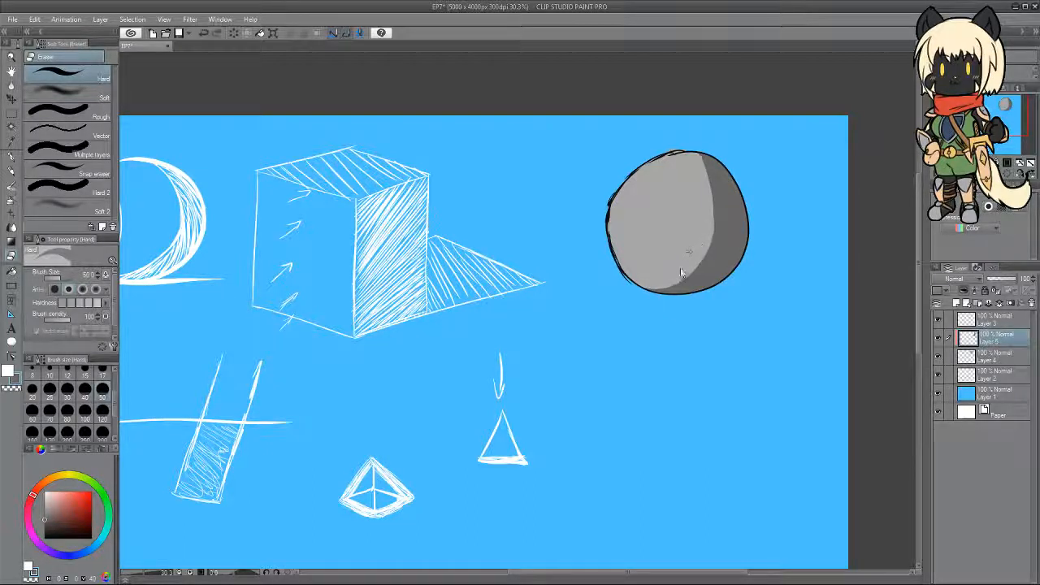
mouse_move(674, 279)
mouse_down()
mouse_move(698, 252)
mouse_move(706, 187)
mouse_up()
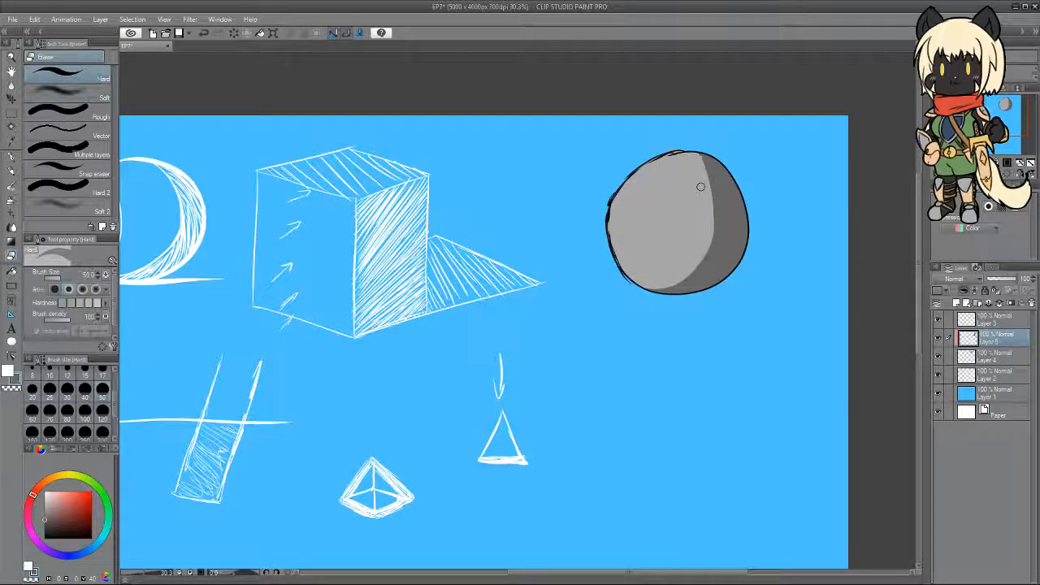
Add a clipped layer above the dark shadow layer and set the drawing colour to a light grey with a brightness value of 79.
click(953, 302)
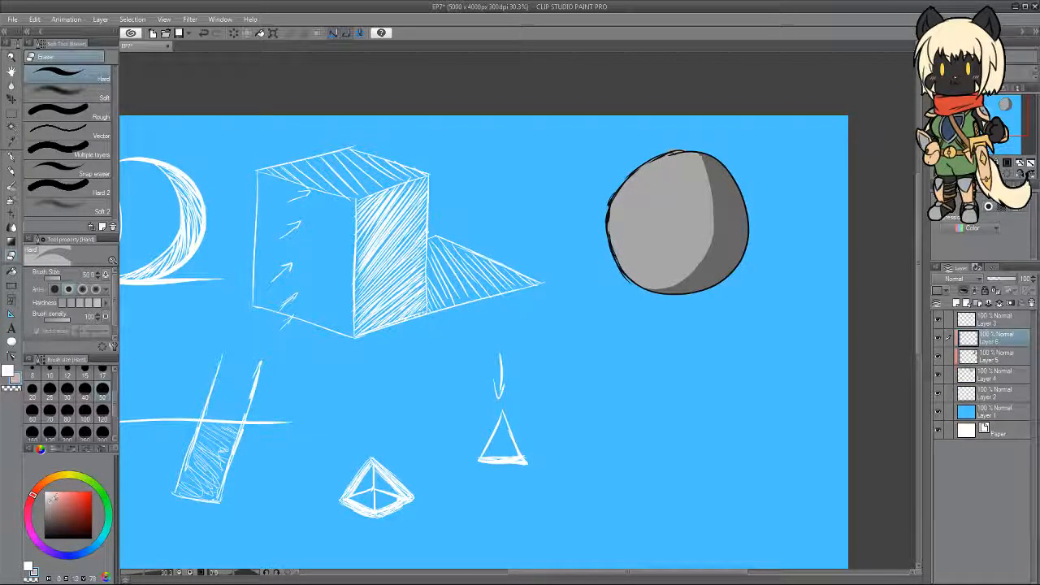
key(i)
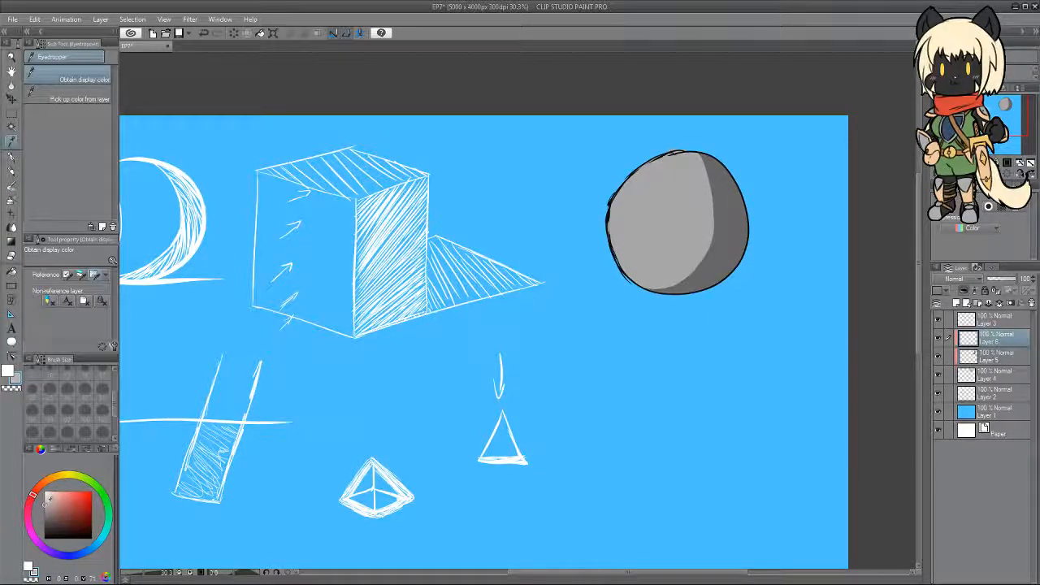
key(p)
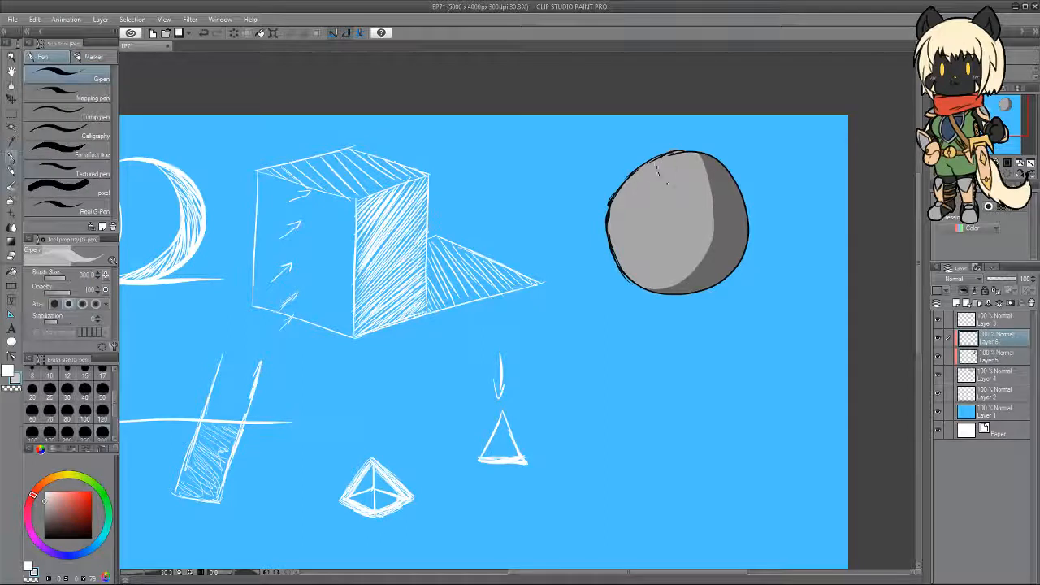
Paint a light grey area with a curved inner edge over the circle's left side using the G-pen at size 300.
mouse_move(650, 171)
mouse_down()
mouse_move(613, 236)
mouse_move(677, 159)
mouse_move(619, 258)
mouse_move(624, 272)
mouse_up()
key(ctrl+z)
mouse_move(669, 156)
mouse_down()
mouse_move(646, 209)
mouse_move(602, 267)
mouse_move(664, 134)
mouse_move(613, 225)
mouse_up()
key(ctrl+z)
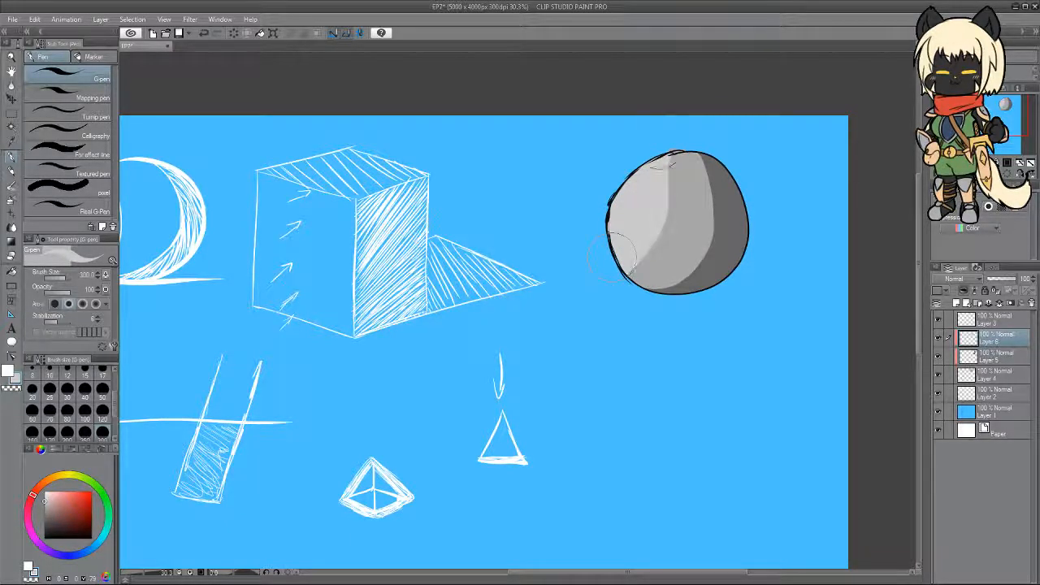
mouse_move(655, 162)
mouse_down()
mouse_move(645, 234)
mouse_move(664, 146)
mouse_up()
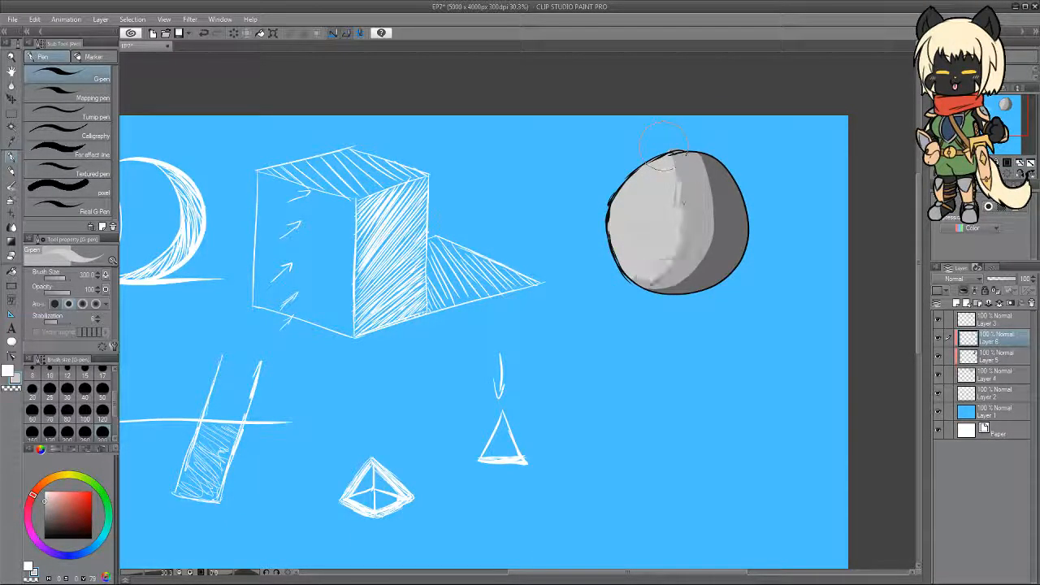
key(ctrl+z)
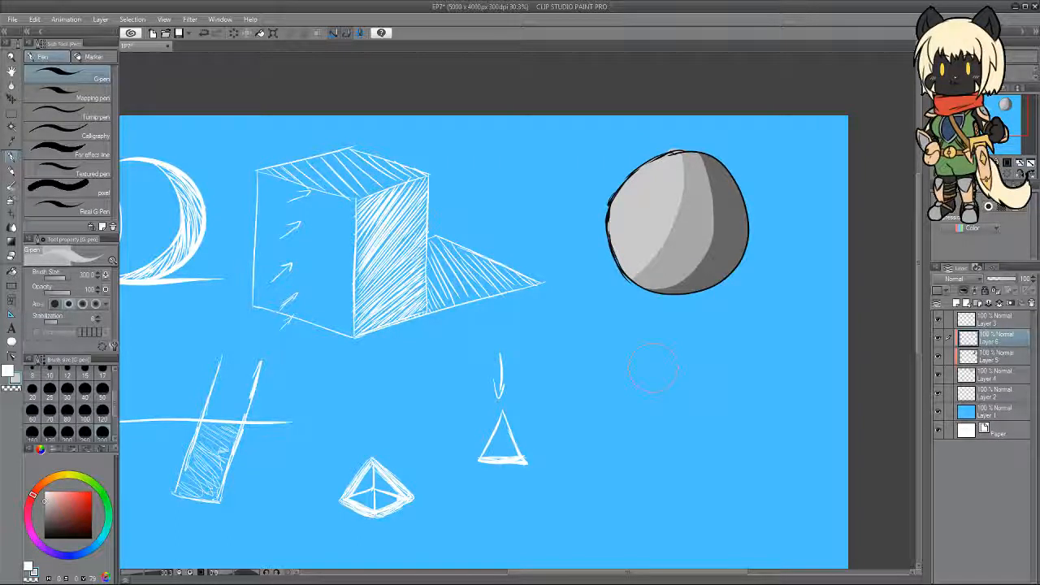
Add a clipped layer directly above the dark shadow layer and set the drawing colour to a darker grey with a brightness value of 23.
ctrl+click(1004, 352)
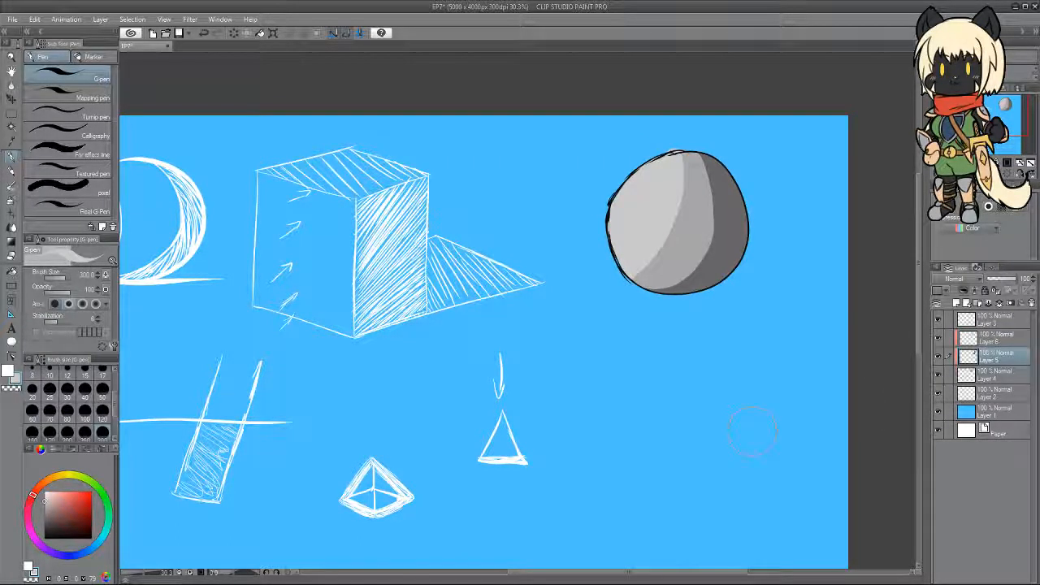
click(12, 141)
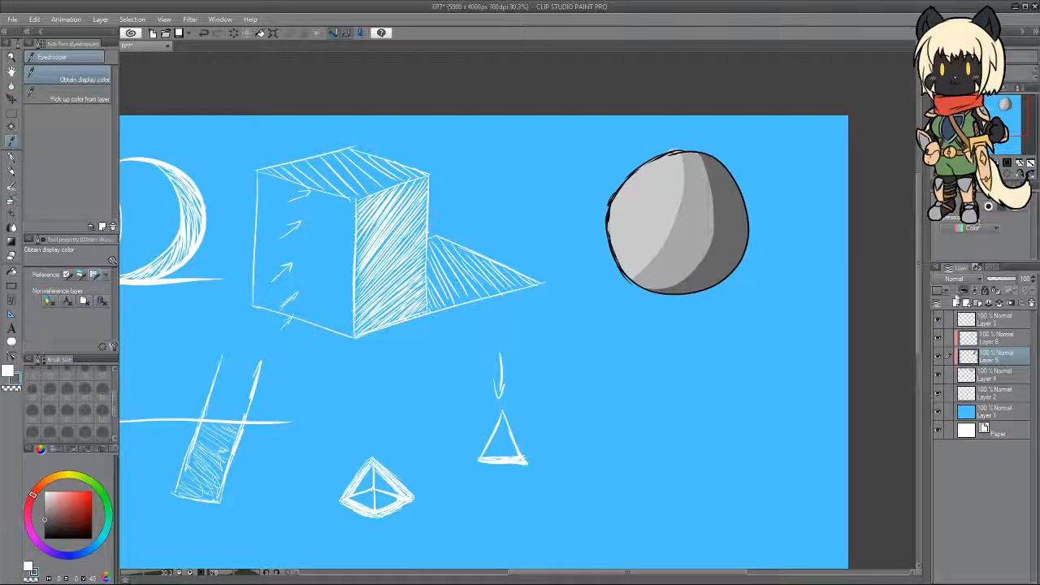
click(956, 303)
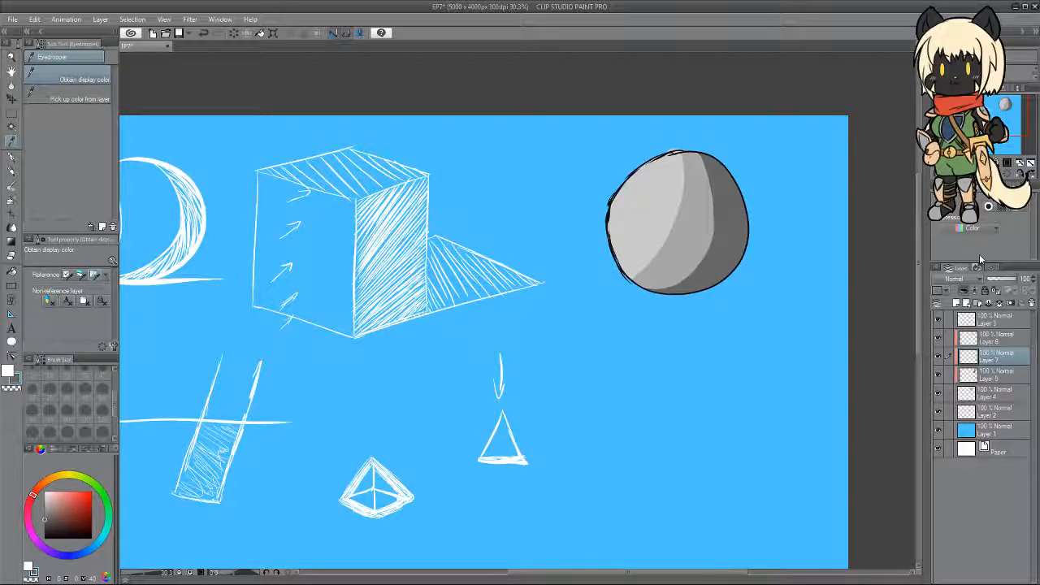
drag(52, 521, 43, 528)
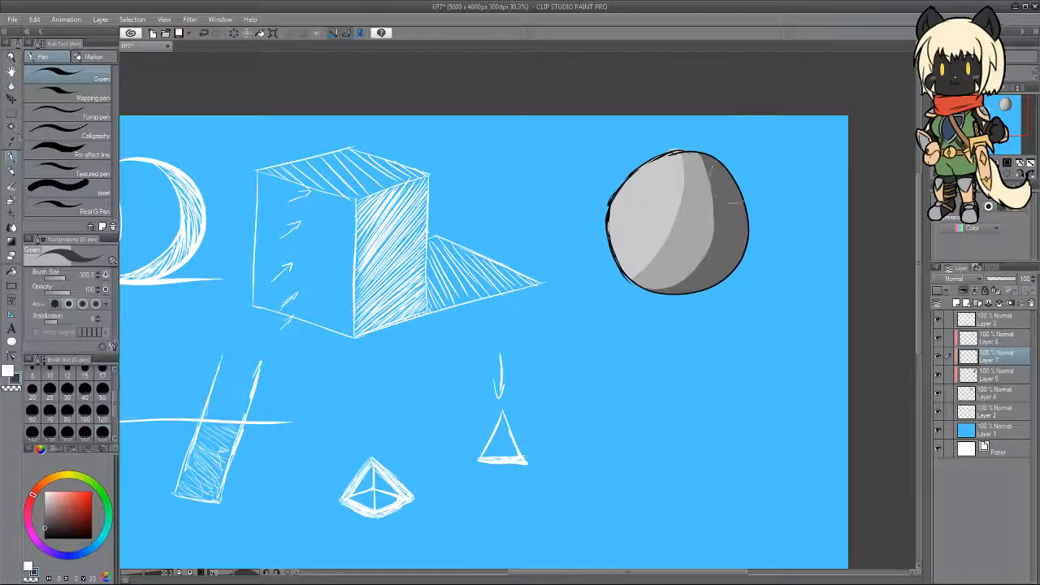
Paint a thin darker crescent along the circle's right and lower right edge, inside the existing shadow, with the G-pen at size 300.
drag(743, 242, 733, 265)
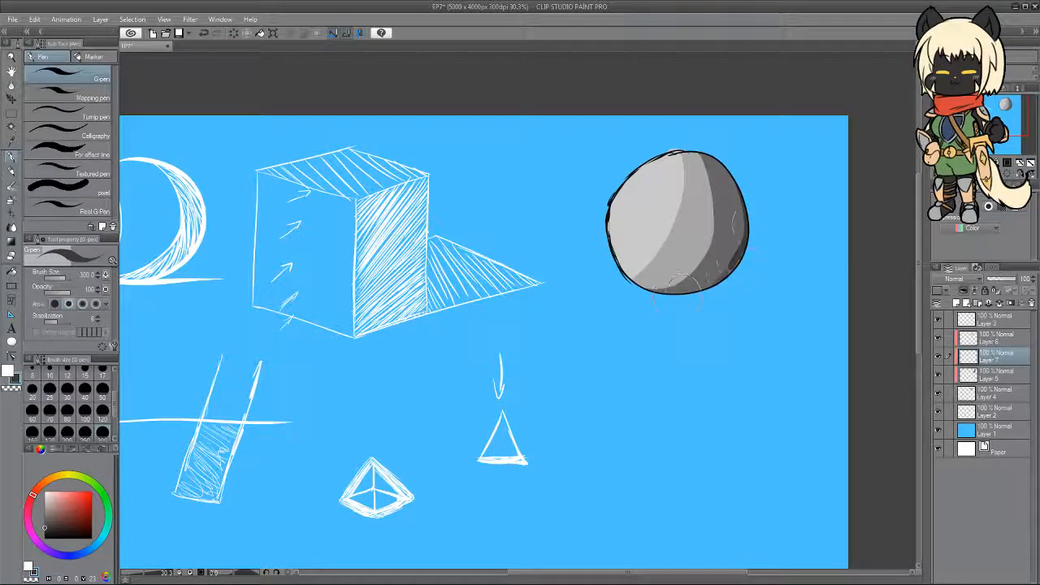
mouse_move(678, 298)
mouse_down()
mouse_move(737, 215)
mouse_move(672, 289)
mouse_move(717, 273)
mouse_move(739, 186)
mouse_move(737, 163)
mouse_move(719, 146)
mouse_move(696, 285)
mouse_move(668, 280)
mouse_move(659, 302)
mouse_move(715, 268)
mouse_up()
key(ctrl+z)
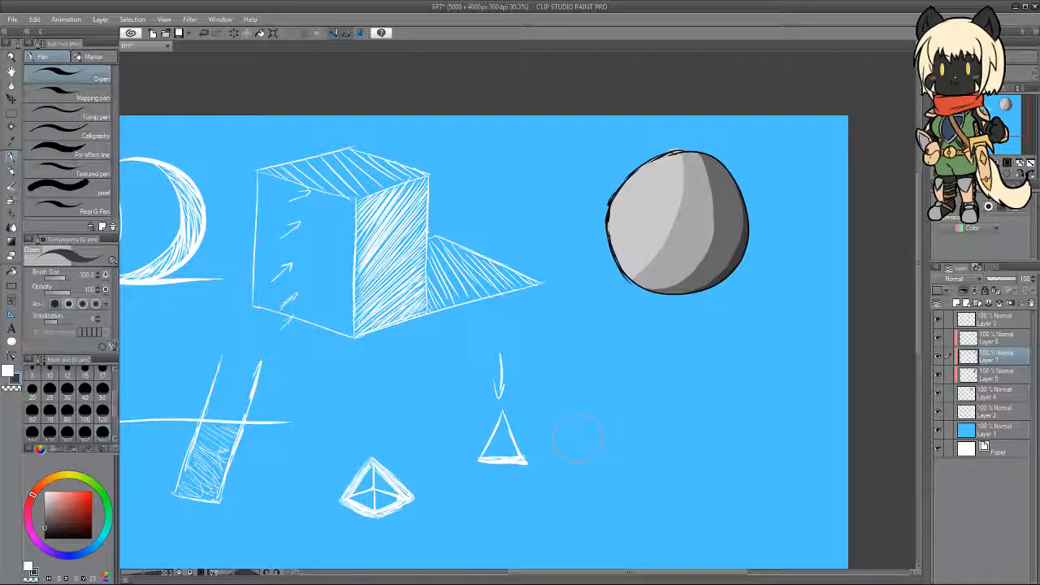
Reduce the layer opacity to 55% for the wide shadow, 56% for the darkest crescent and 76% for the light grey area.
scroll(601, 342, down, 5)
scroll(601, 342, up, 2)
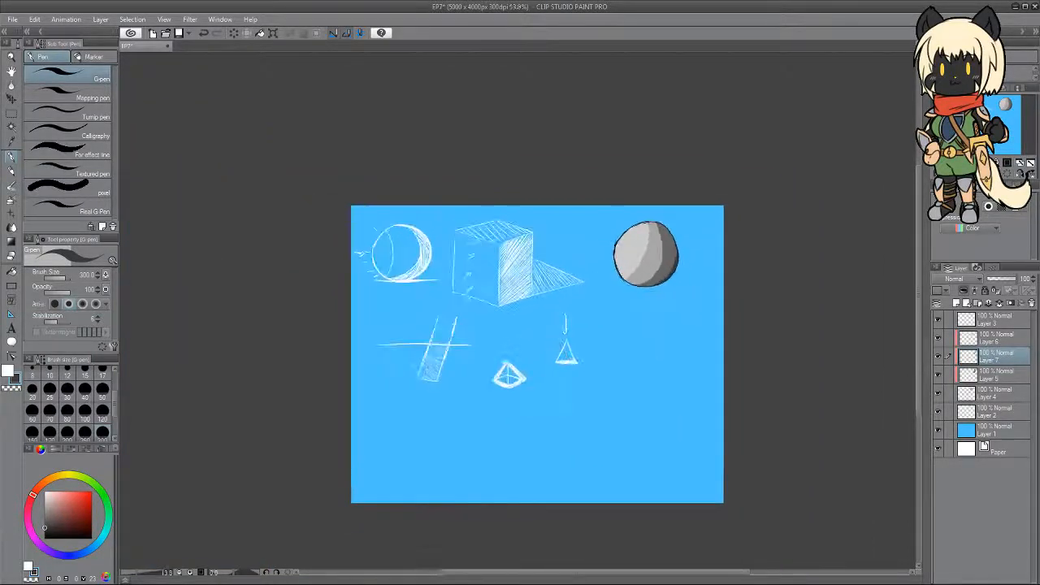
scroll(661, 187, up, 5)
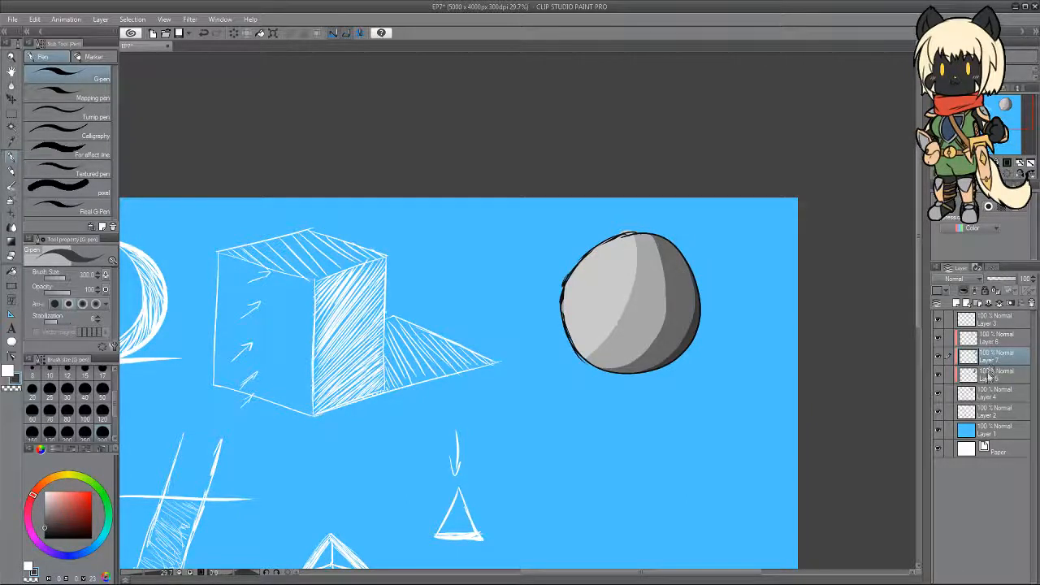
click(992, 375)
mouse_move(1020, 278)
mouse_down()
mouse_move(1005, 282)
mouse_move(1004, 322)
mouse_up()
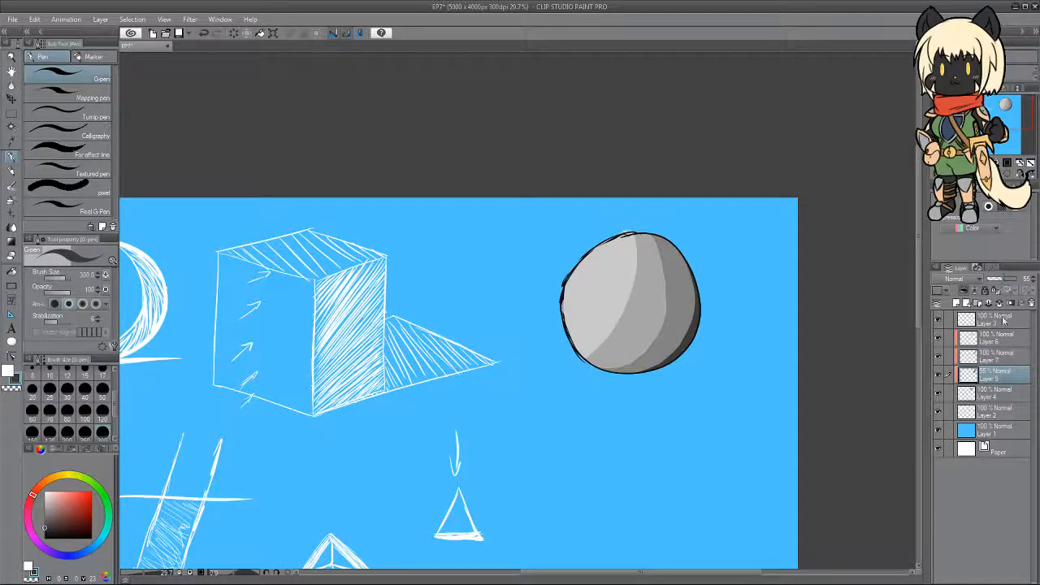
click(999, 360)
drag(1019, 278, 1005, 289)
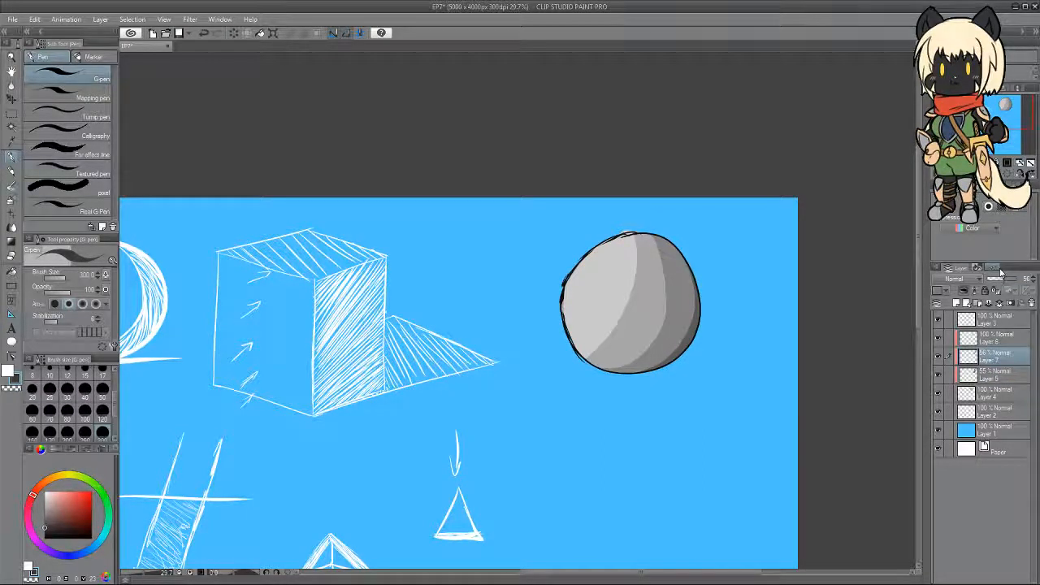
click(989, 333)
drag(1019, 278, 1011, 280)
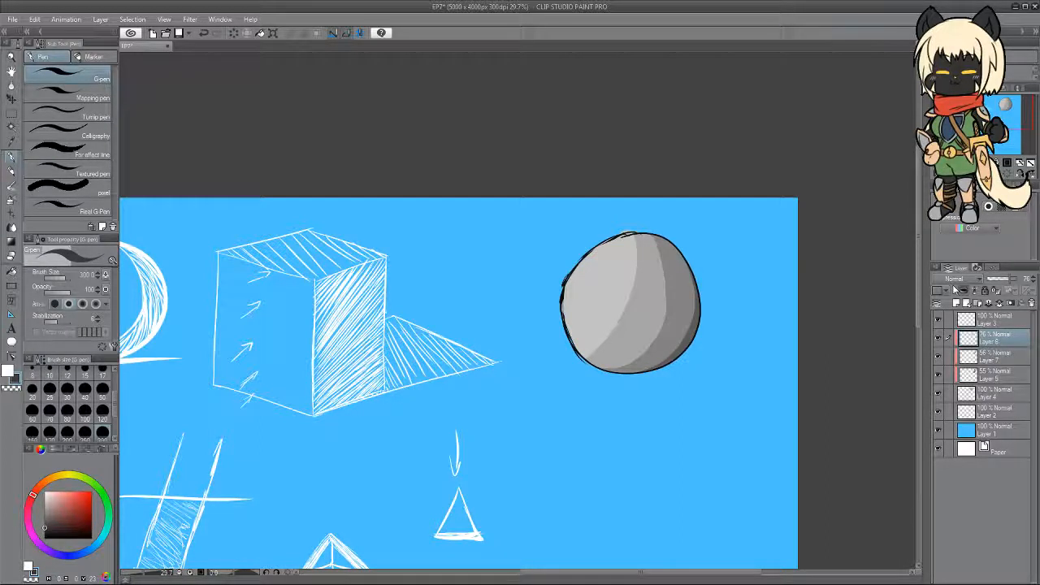
Soften the light grey area's inner edge with the Blur tool at size 300 and raise that layer's opacity to 100%.
key(j)
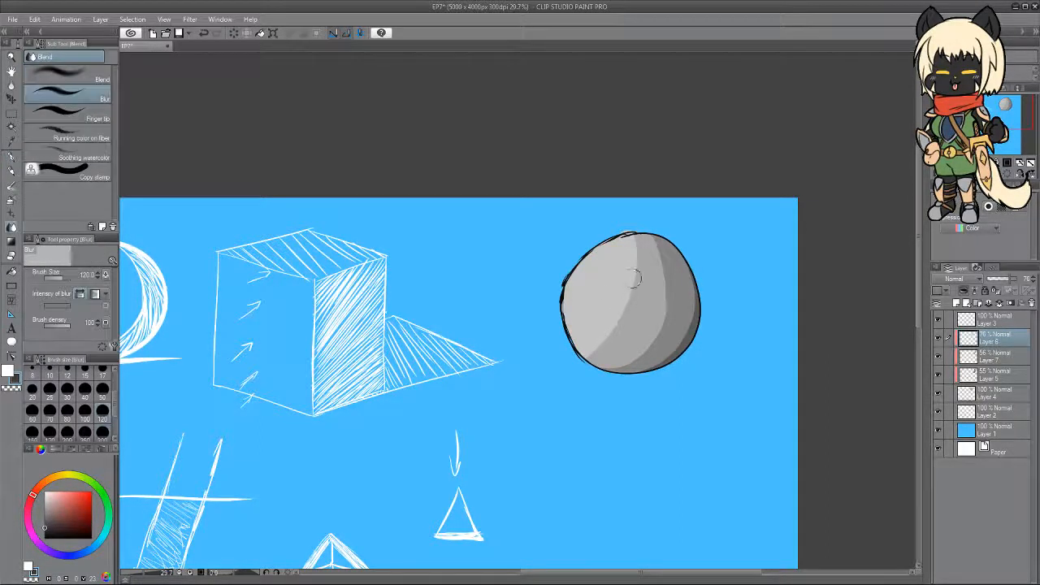
drag(115, 410, 115, 416)
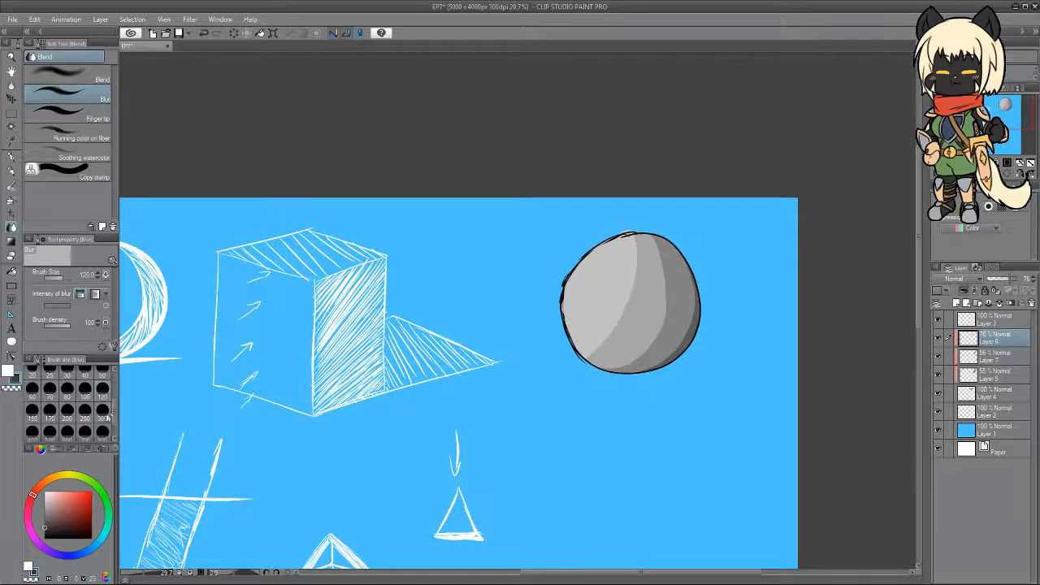
click(102, 412)
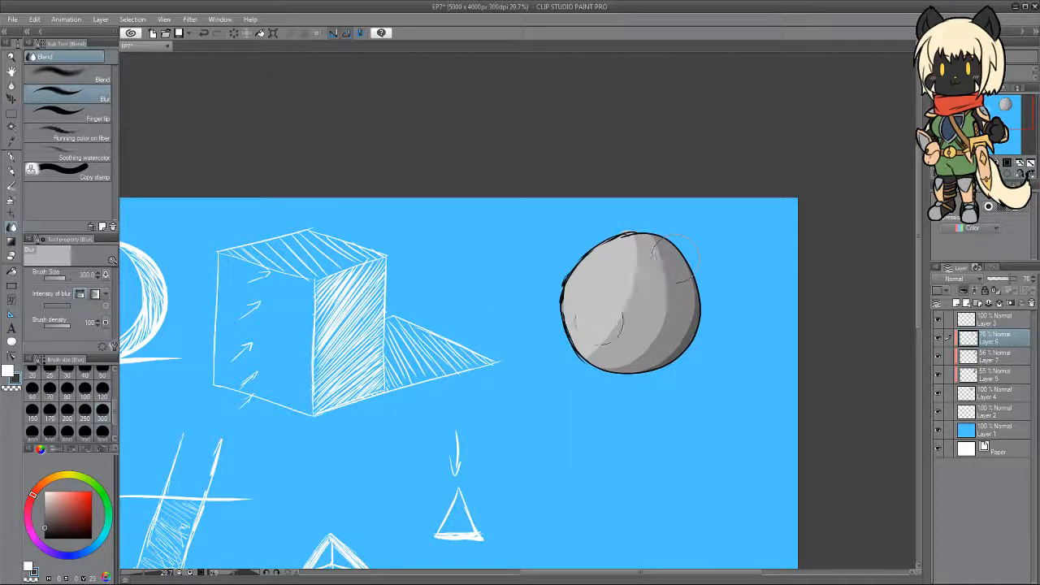
mouse_move(600, 348)
mouse_down()
mouse_move(636, 214)
mouse_move(636, 249)
mouse_move(600, 331)
mouse_move(569, 358)
mouse_move(628, 262)
mouse_move(624, 238)
mouse_move(603, 350)
mouse_move(628, 248)
mouse_move(642, 293)
mouse_up()
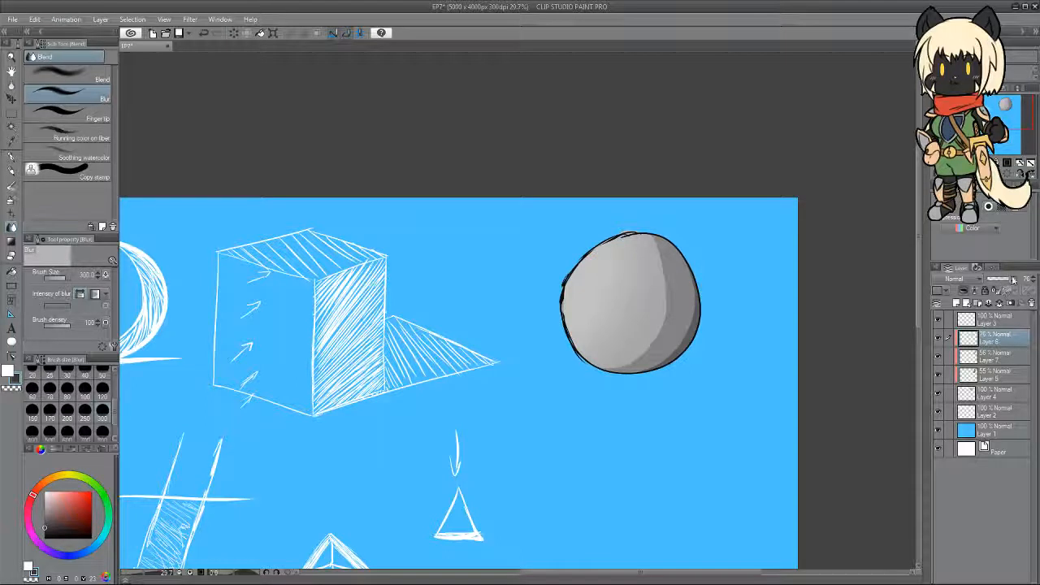
click(1013, 280)
drag(1014, 281, 1026, 280)
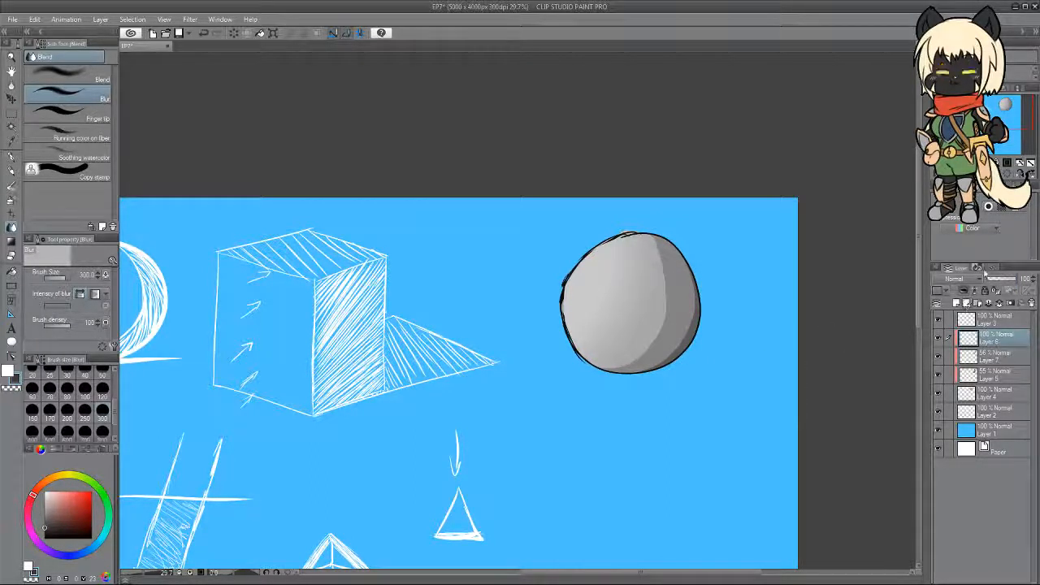
Add a clipped layer above the blurred light grey layer and prepare the G-pen at size 50 with white as the drawing colour.
key(ctrl+shift+n)
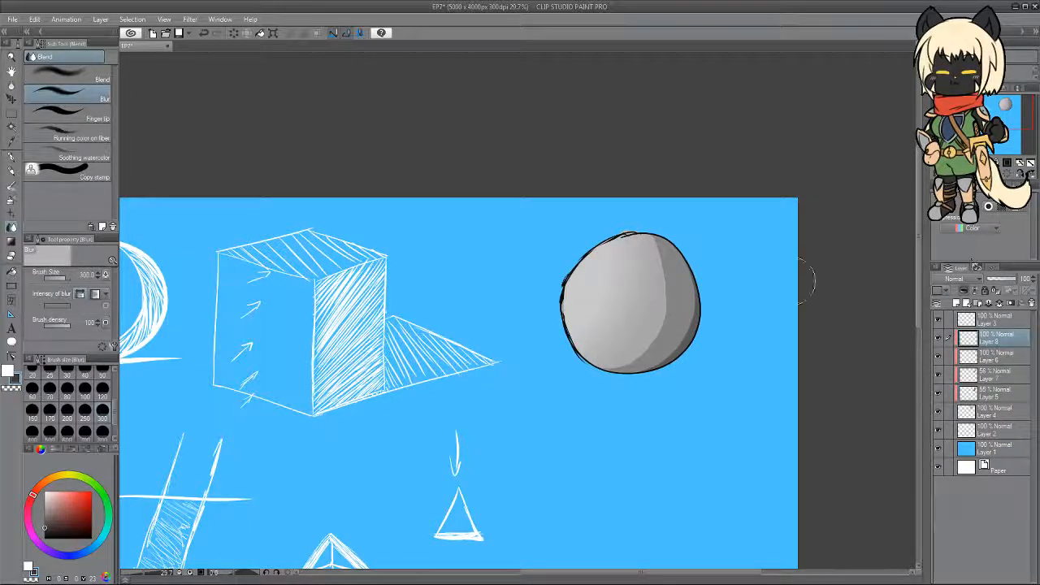
click(8, 370)
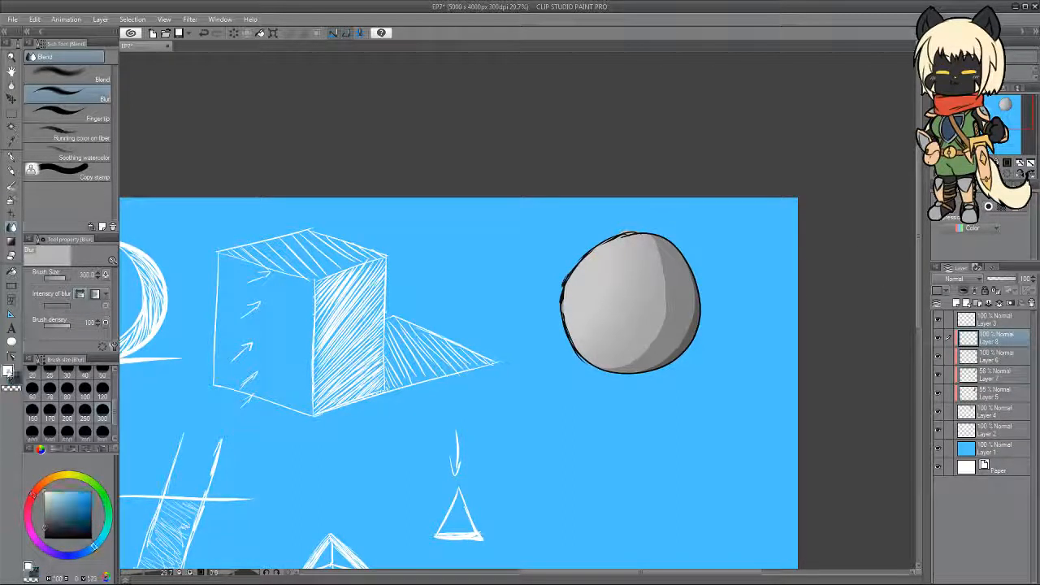
click(12, 157)
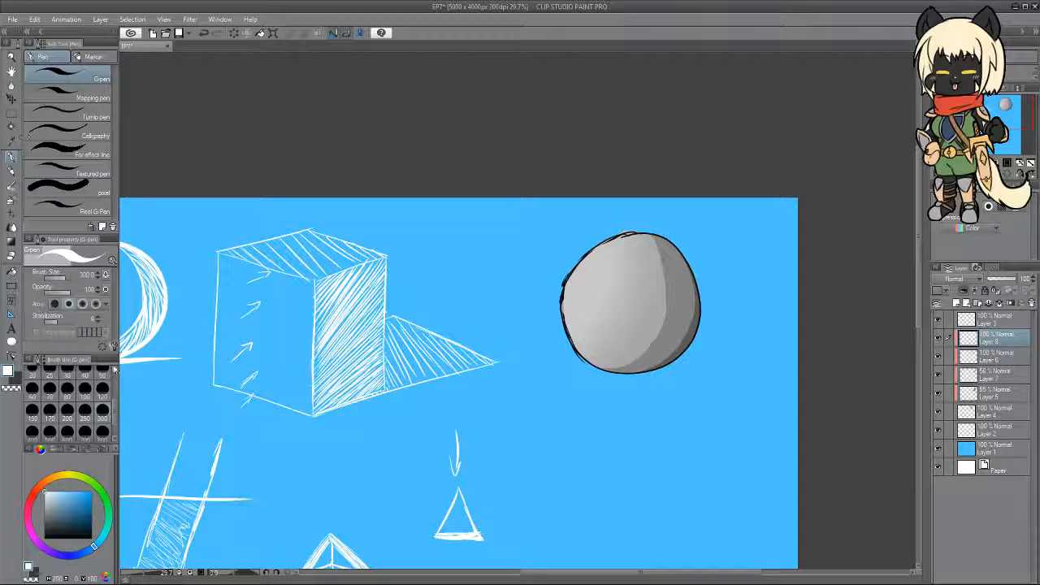
scroll(114, 369, up, 3)
click(102, 384)
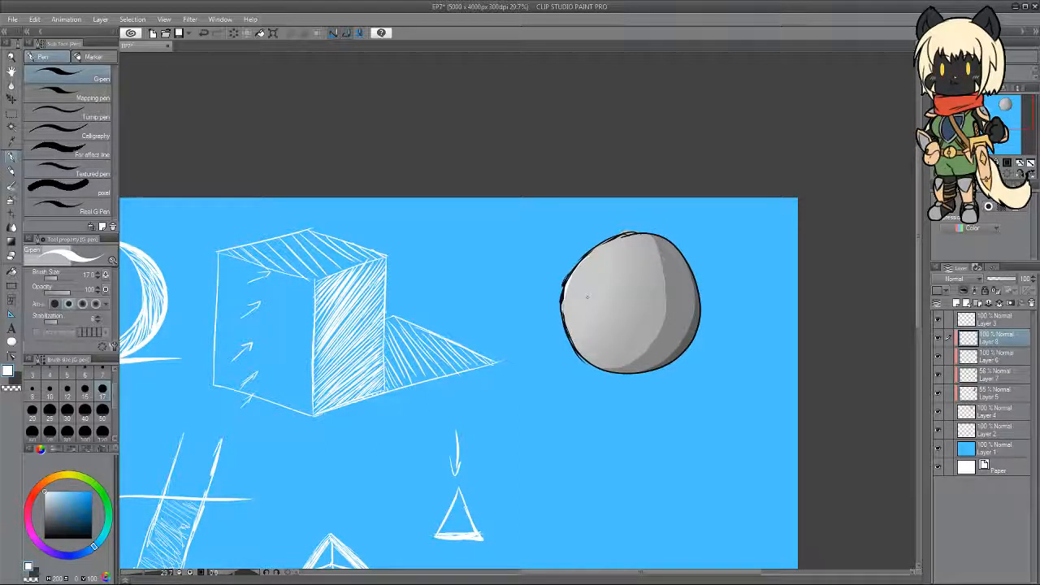
click(102, 411)
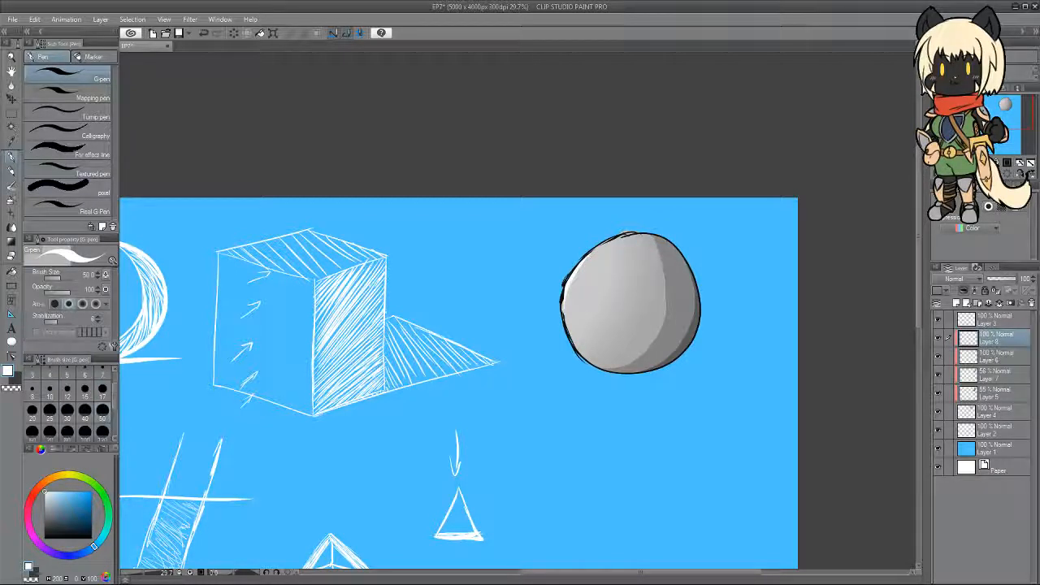
Paint a white rim highlight along the circle's left and lower left edge on the new clipped layer.
mouse_move(575, 272)
mouse_down()
mouse_move(603, 358)
mouse_move(575, 317)
mouse_move(601, 365)
mouse_move(566, 304)
mouse_move(575, 343)
mouse_up()
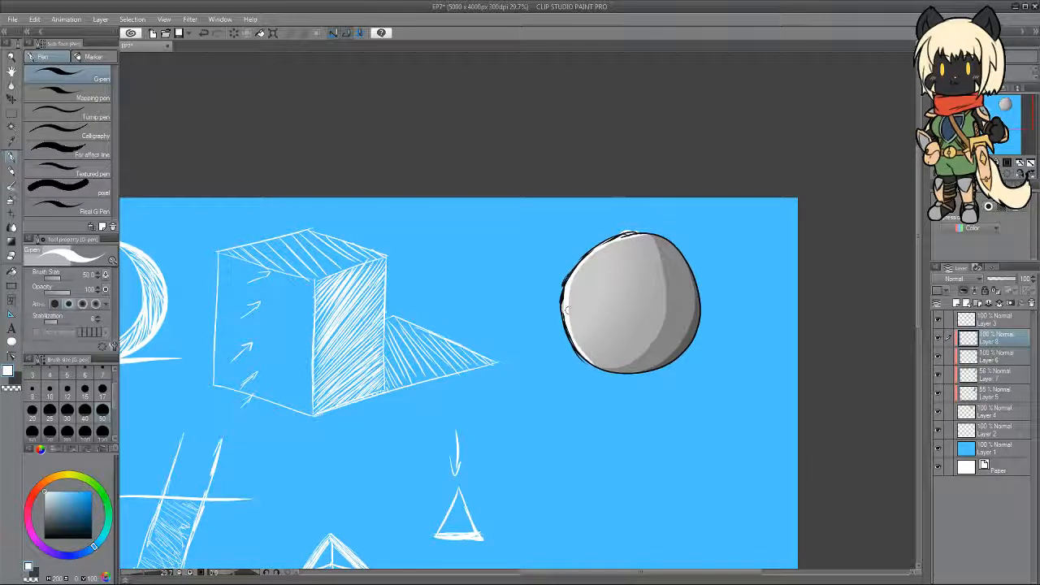
drag(582, 355, 642, 371)
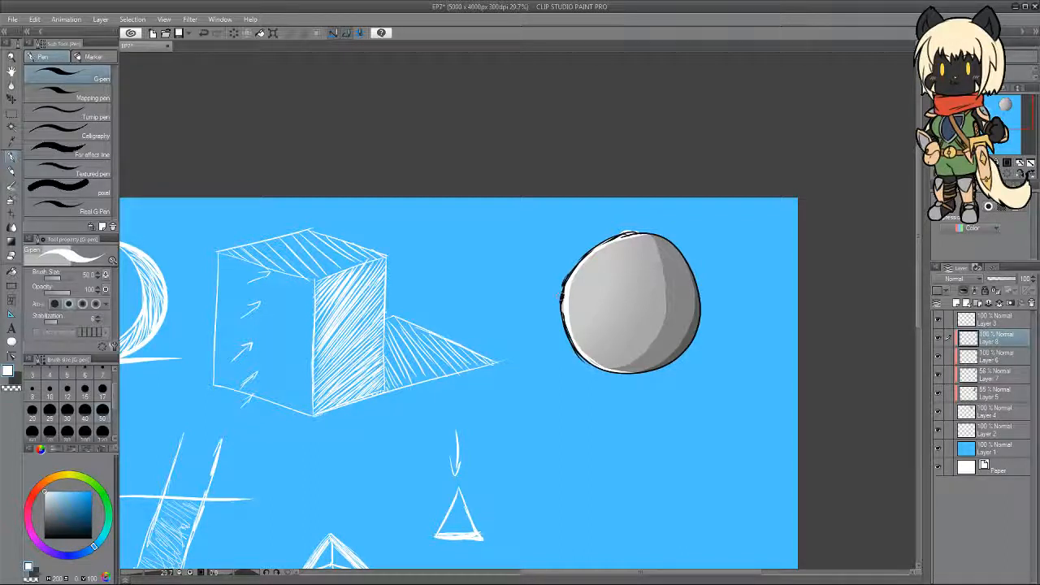
drag(580, 349, 610, 369)
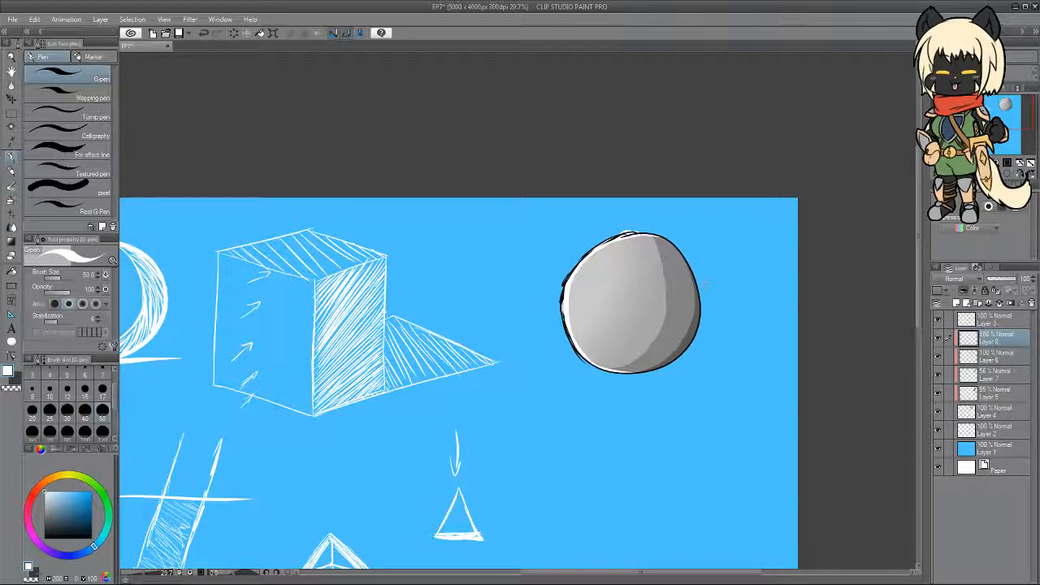
Thin the inner side of the white rim highlight on the circle's left with the Hard eraser at size 50.
key(e)
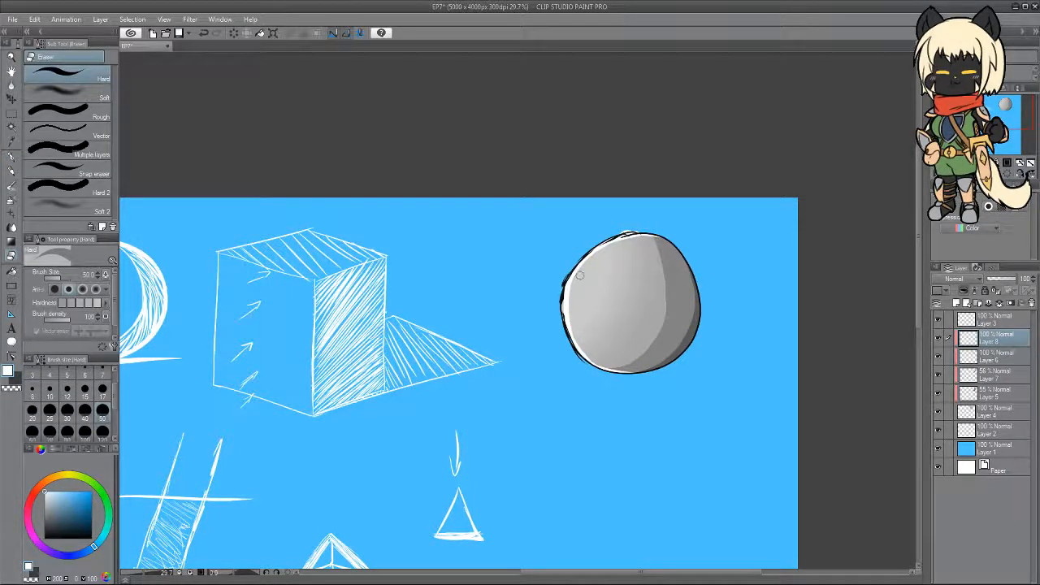
drag(577, 281, 578, 338)
drag(575, 285, 579, 340)
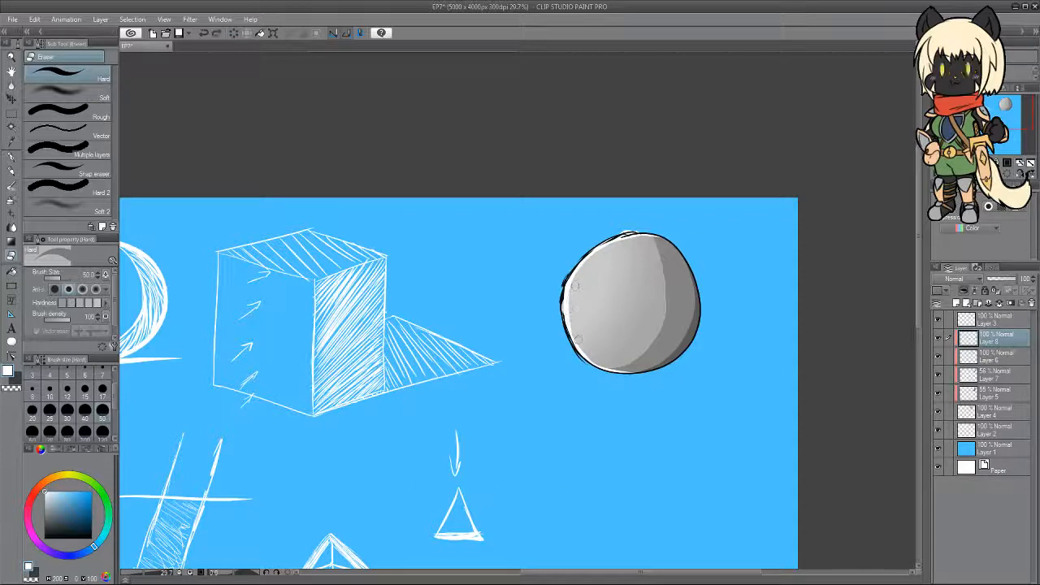
drag(575, 286, 578, 338)
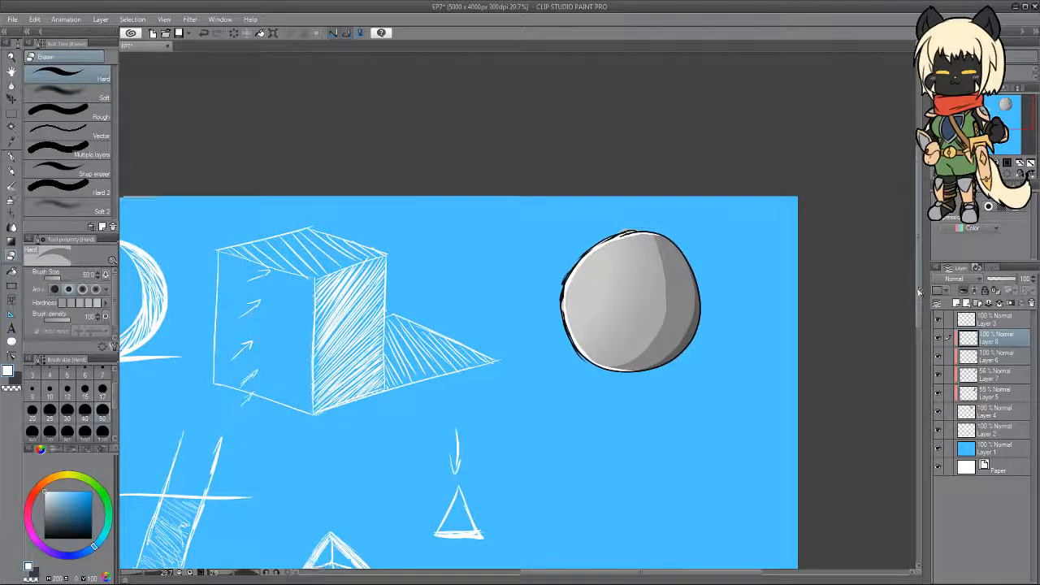
scroll(915, 343, down, 3)
drag(916, 345, 919, 322)
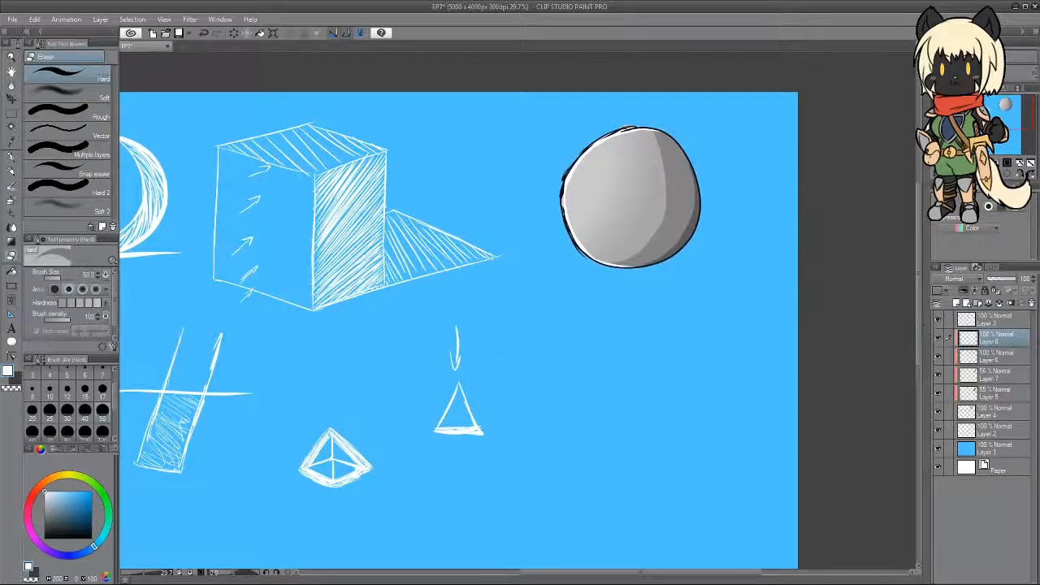
drag(600, 572, 567, 574)
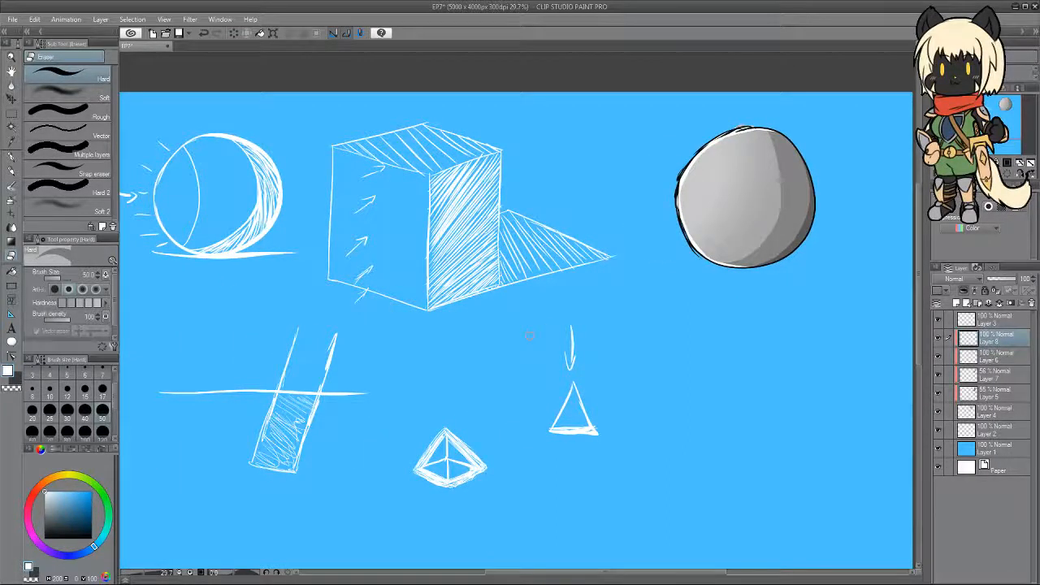
Add a new layer clipped to the white diagram sketch layer and fill it with black.
click(1001, 431)
click(955, 303)
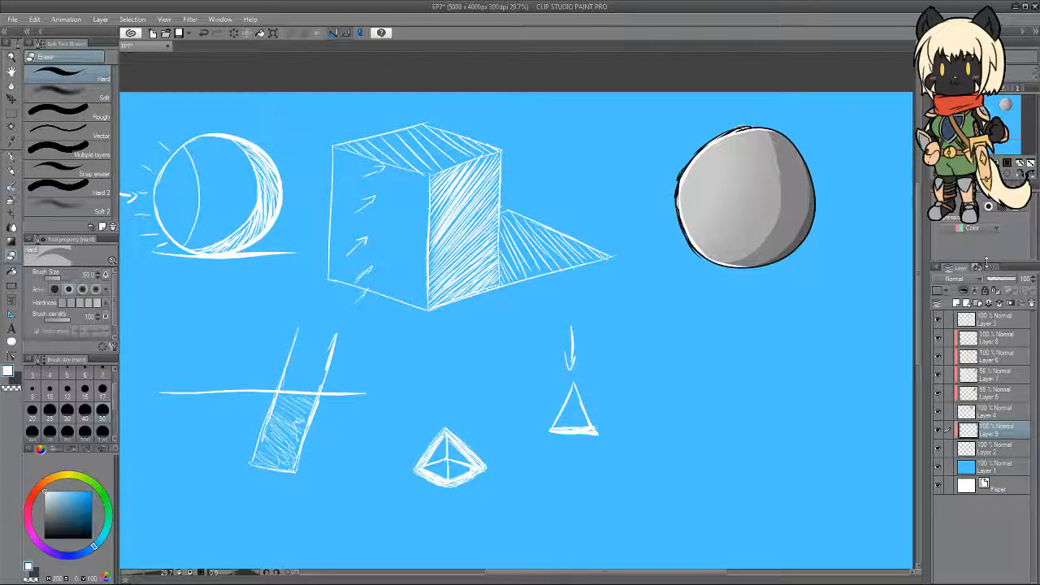
key(x)
key(g)
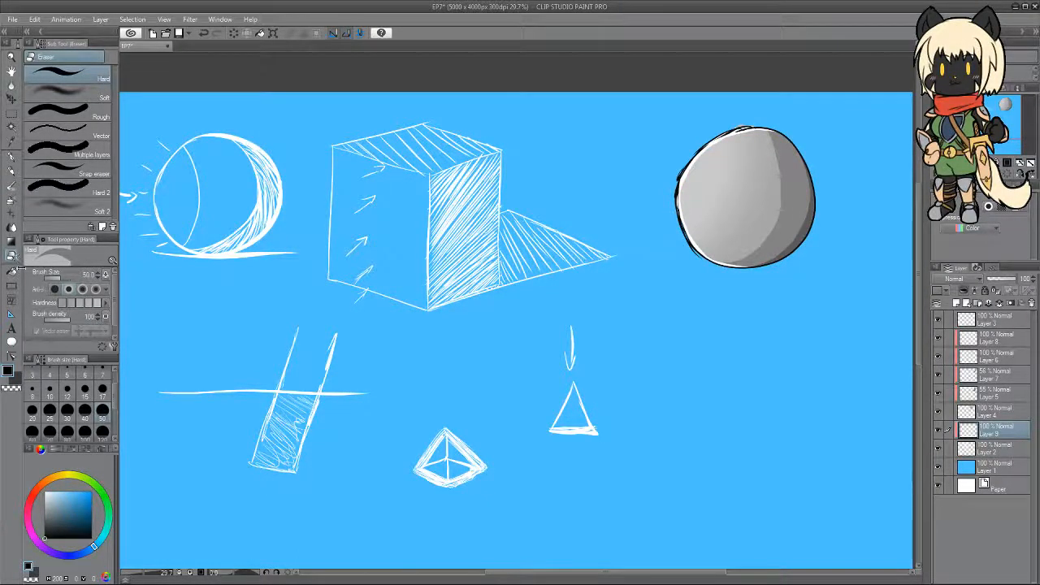
click(607, 290)
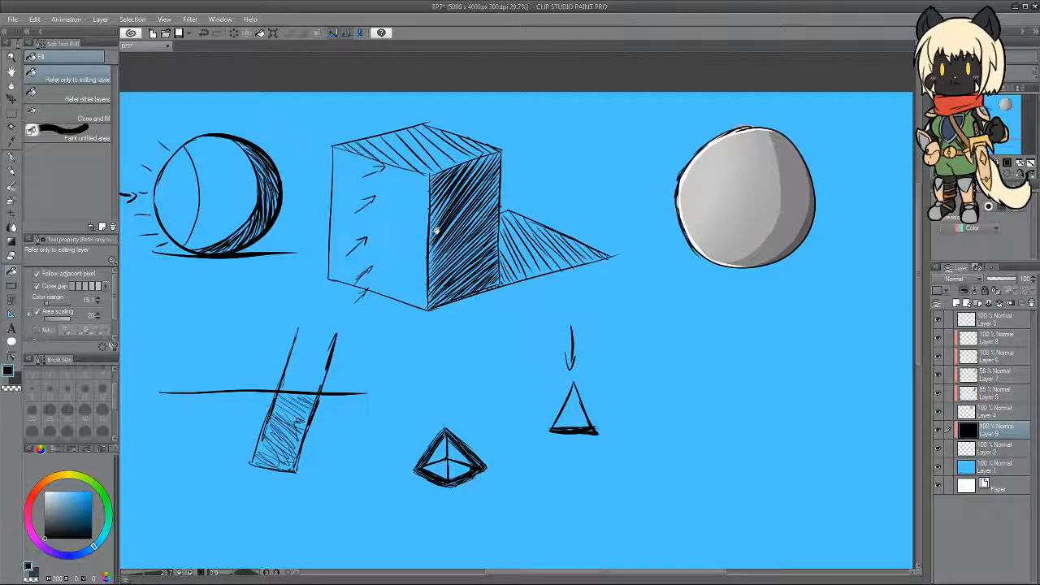
Toggle the blue background layer's visibility and hide the black clipped layer.
click(940, 467)
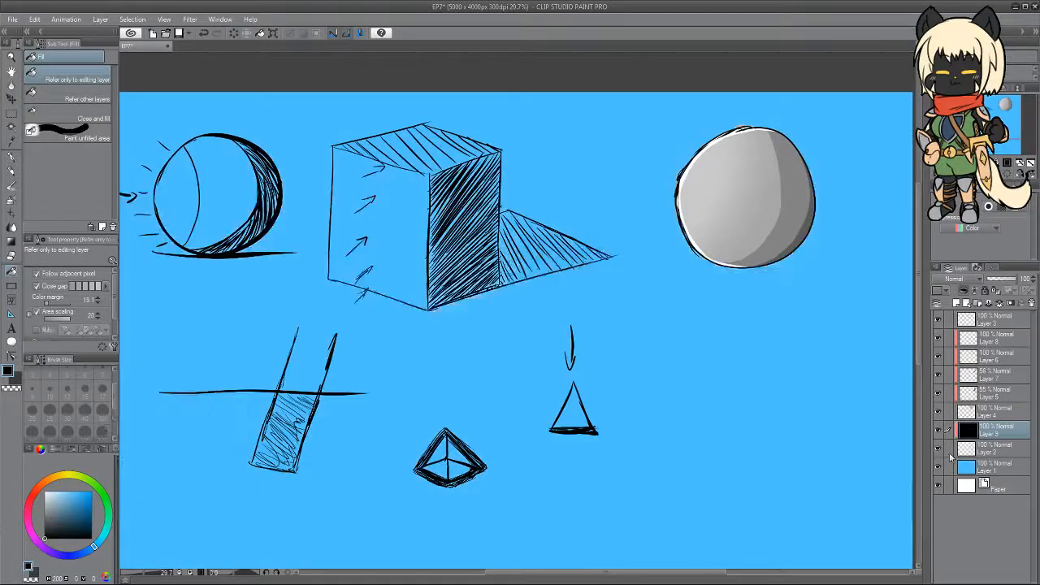
click(938, 468)
click(938, 431)
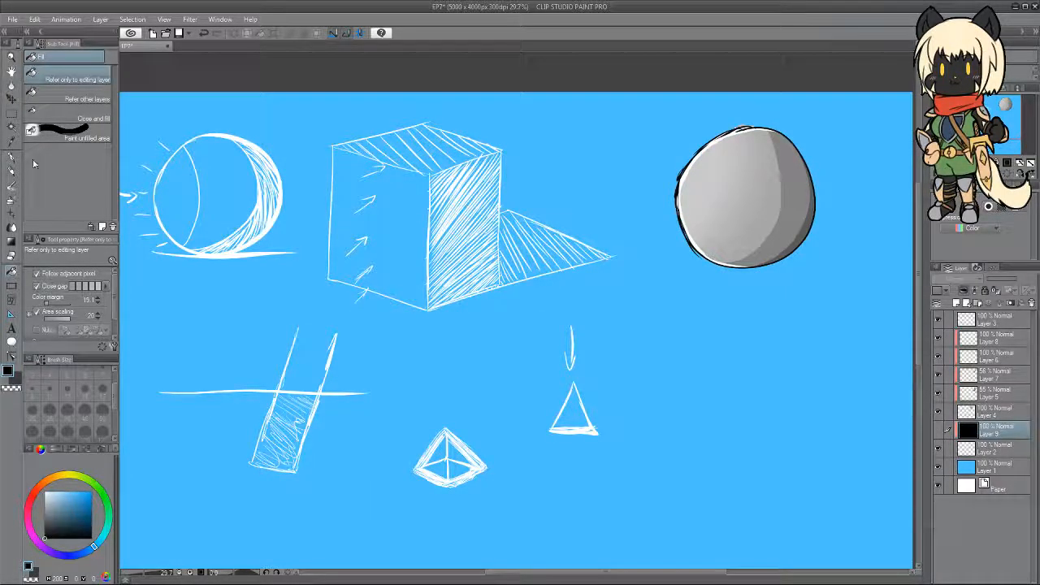
Cross-hatch the box's shaded side on the sketch layer with the white G-pen and trim its right edge with the Hard eraser.
click(45, 491)
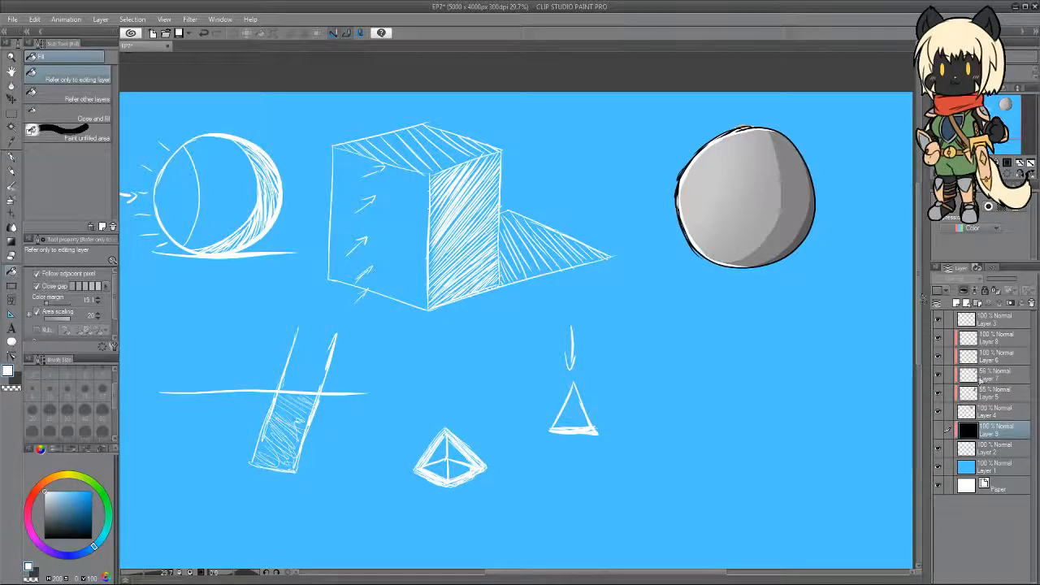
click(991, 449)
key(p)
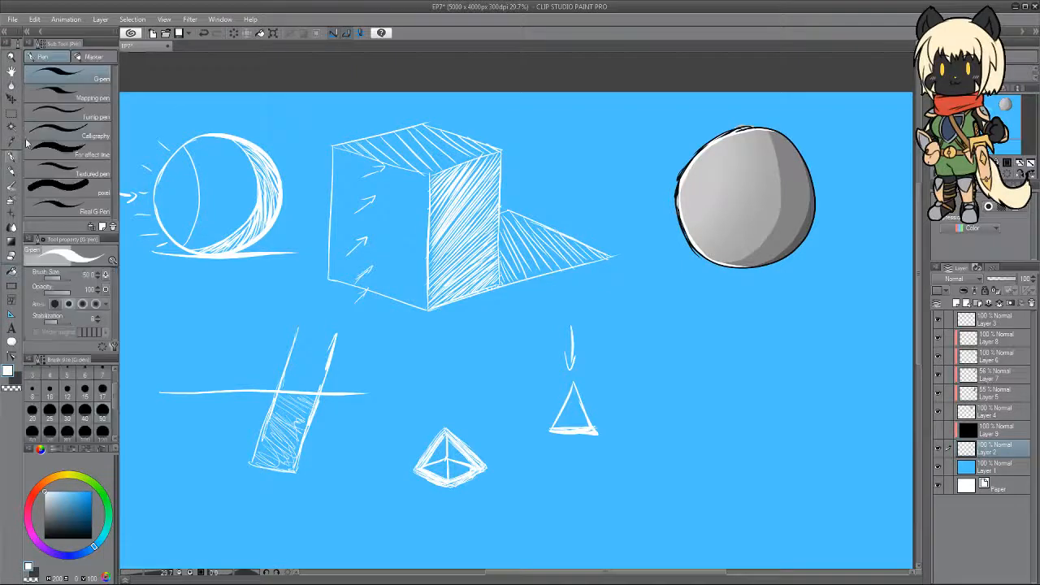
mouse_move(500, 206)
mouse_down()
mouse_move(474, 154)
mouse_move(500, 203)
mouse_move(496, 173)
mouse_move(459, 172)
mouse_move(492, 214)
mouse_up()
drag(460, 167, 497, 212)
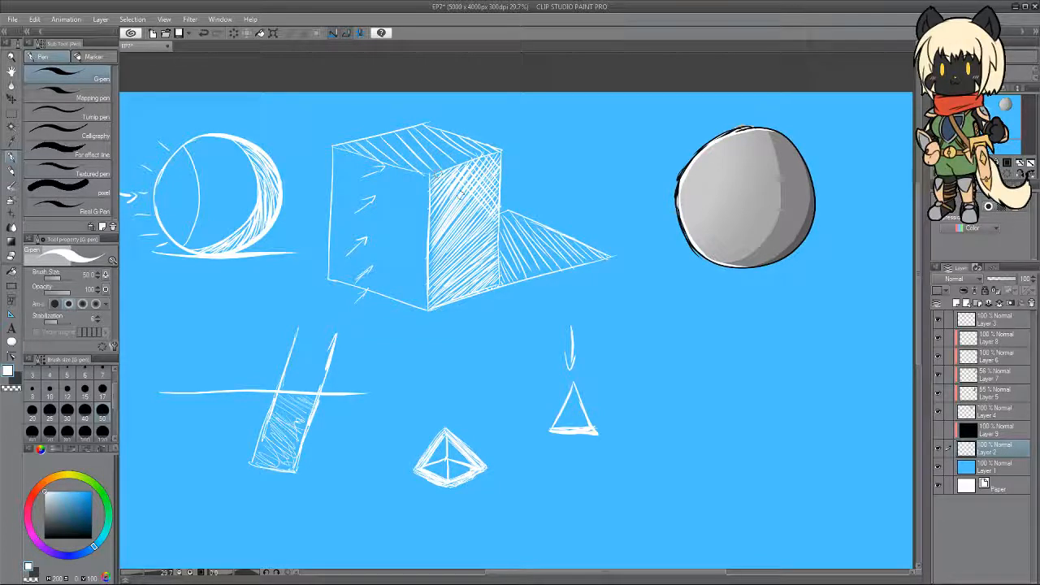
drag(449, 174, 483, 219)
key(ctrl+z)
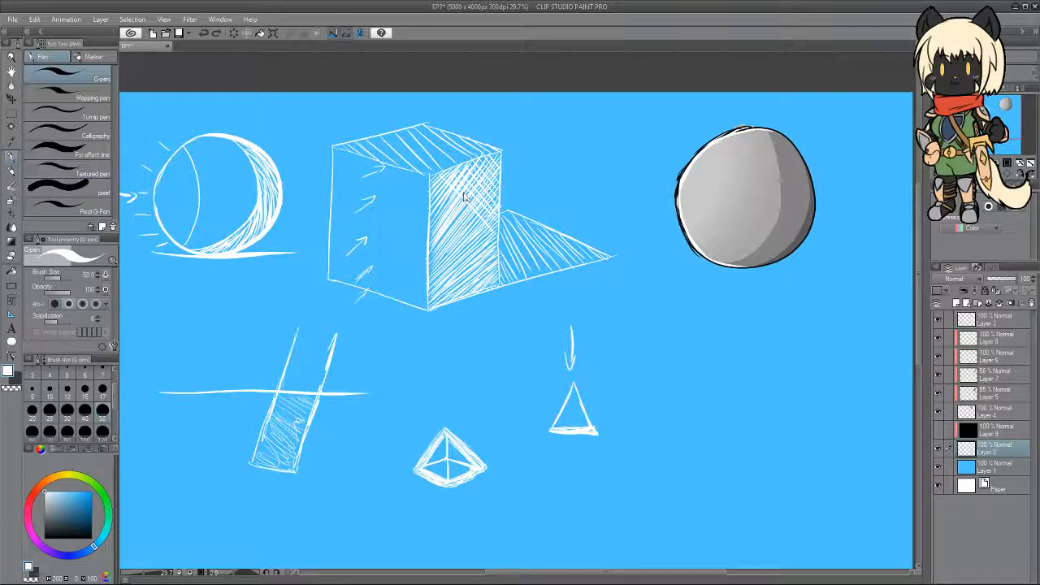
drag(444, 177, 496, 226)
mouse_move(435, 187)
mouse_down()
mouse_move(482, 232)
mouse_move(441, 187)
mouse_move(455, 198)
mouse_move(458, 233)
mouse_move(491, 258)
mouse_up()
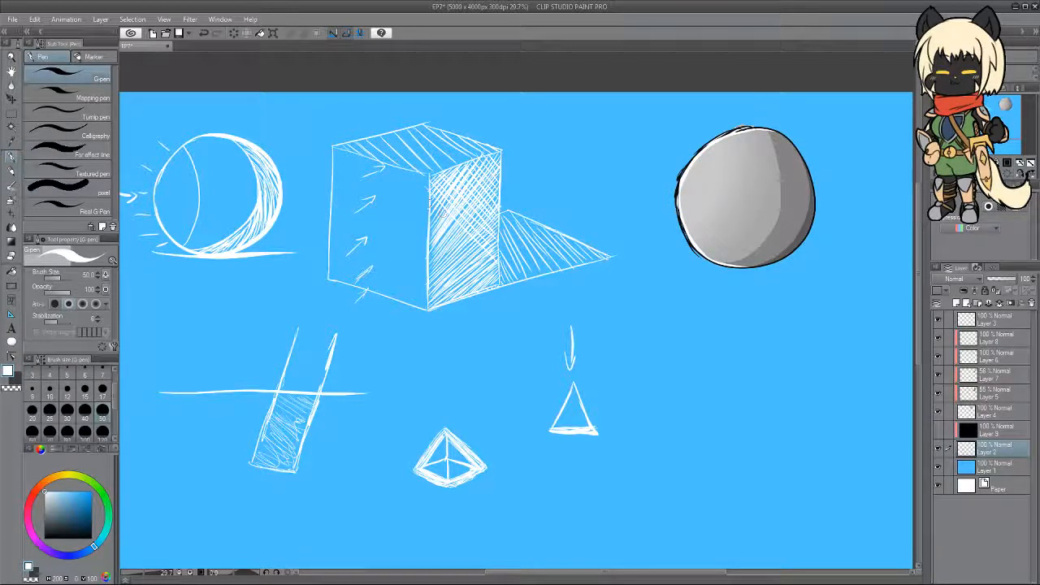
drag(451, 227, 492, 268)
mouse_move(436, 222)
mouse_down()
mouse_move(488, 270)
mouse_move(476, 273)
mouse_move(462, 254)
mouse_move(473, 269)
mouse_up()
drag(444, 236, 489, 283)
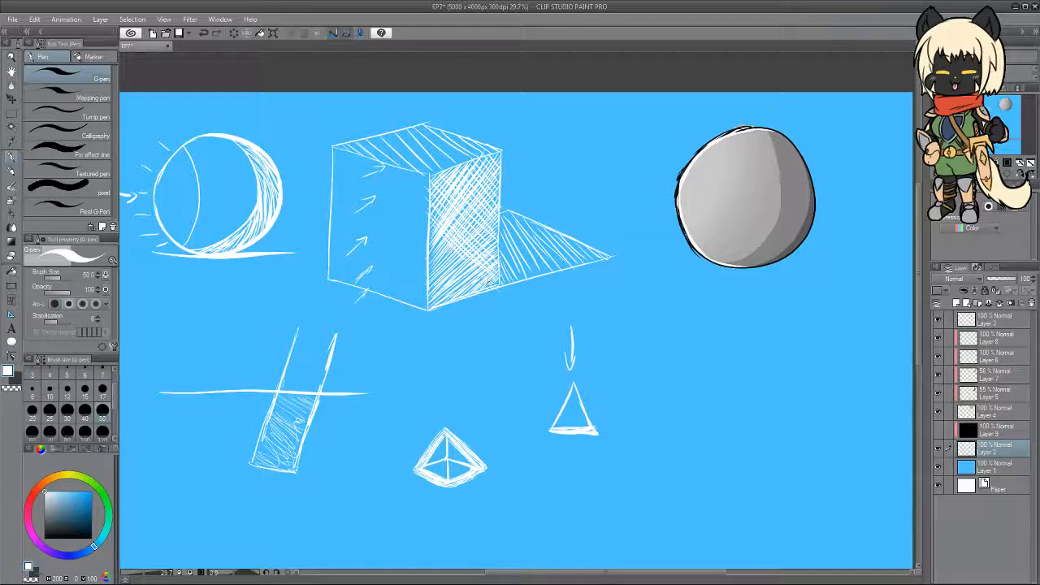
drag(431, 233, 490, 291)
drag(433, 247, 455, 280)
mouse_move(429, 255)
mouse_down()
mouse_move(451, 277)
mouse_move(444, 303)
mouse_up()
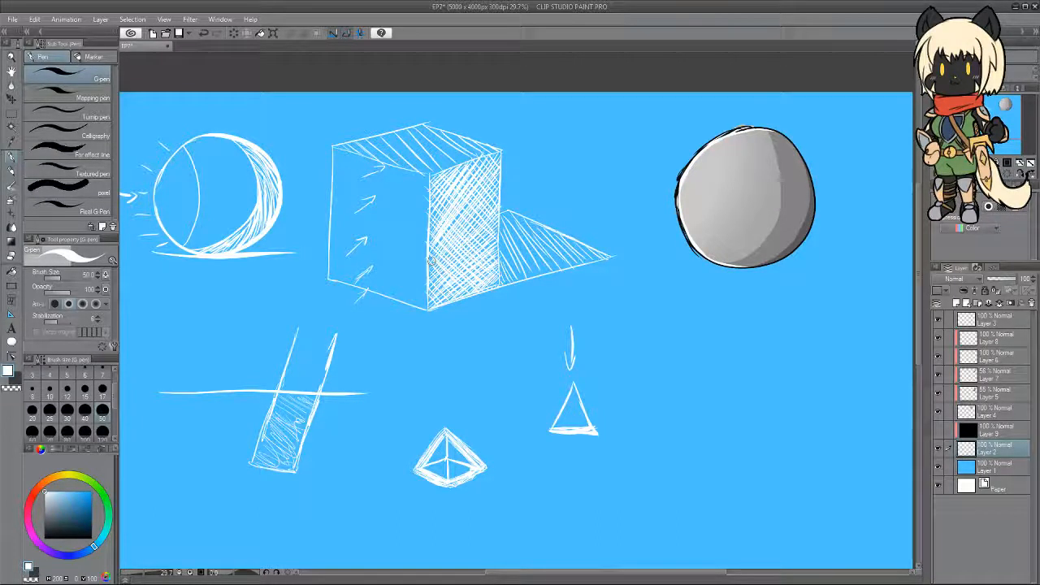
mouse_move(429, 258)
mouse_down()
mouse_move(456, 297)
mouse_move(441, 292)
mouse_move(437, 306)
mouse_up()
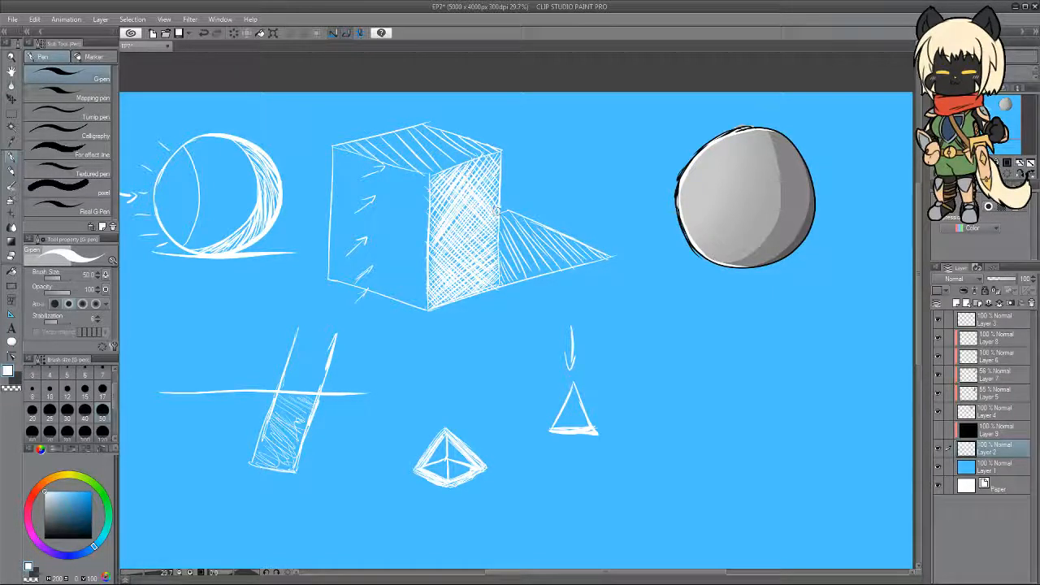
mouse_move(475, 158)
mouse_down()
mouse_move(500, 181)
mouse_move(500, 169)
mouse_up()
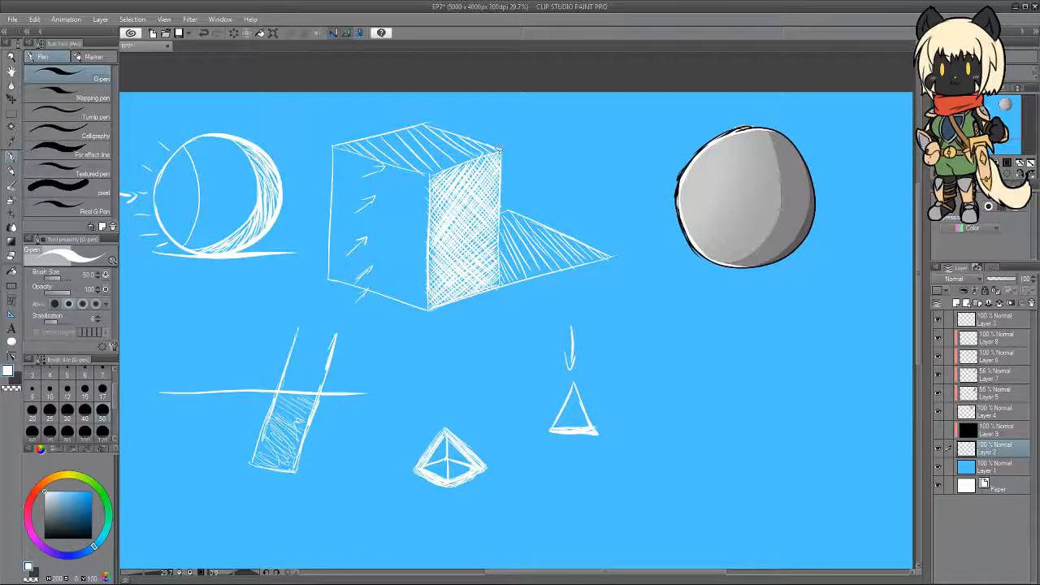
key(e)
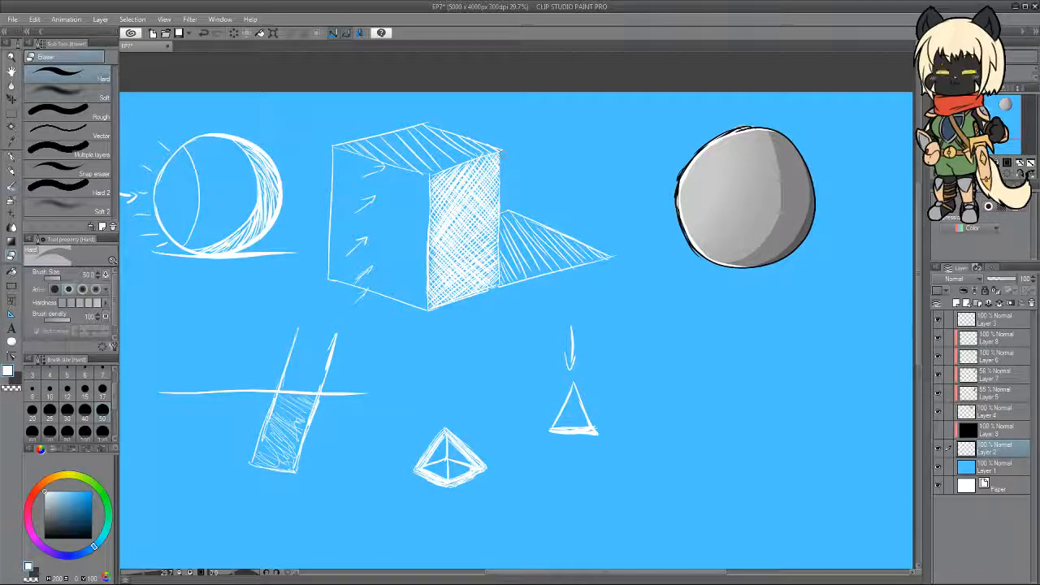
Preview the diagrams as black lines on white paper using the black clipped layer, then restore the blue background and white lines.
click(940, 429)
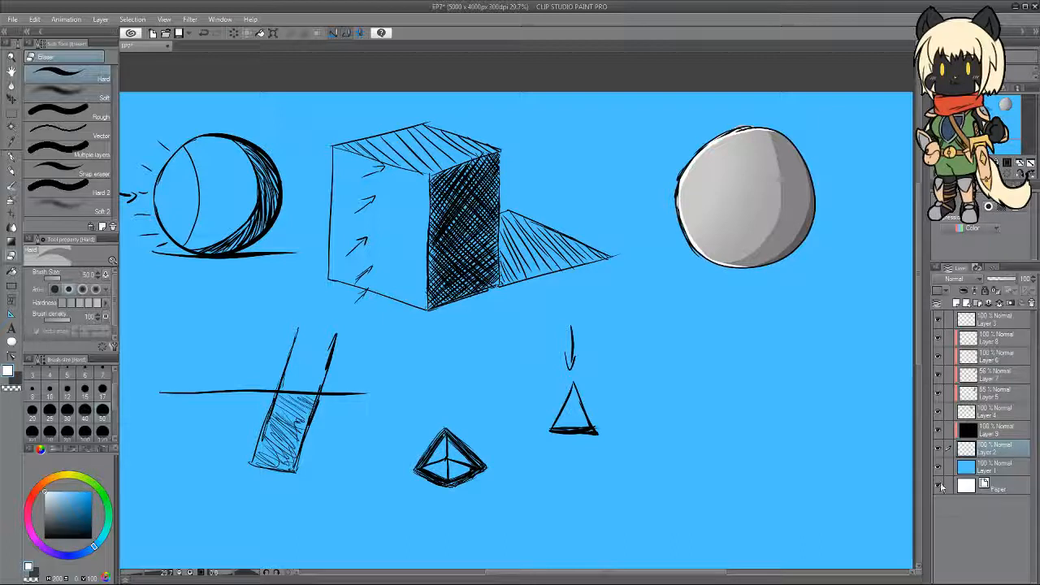
click(939, 466)
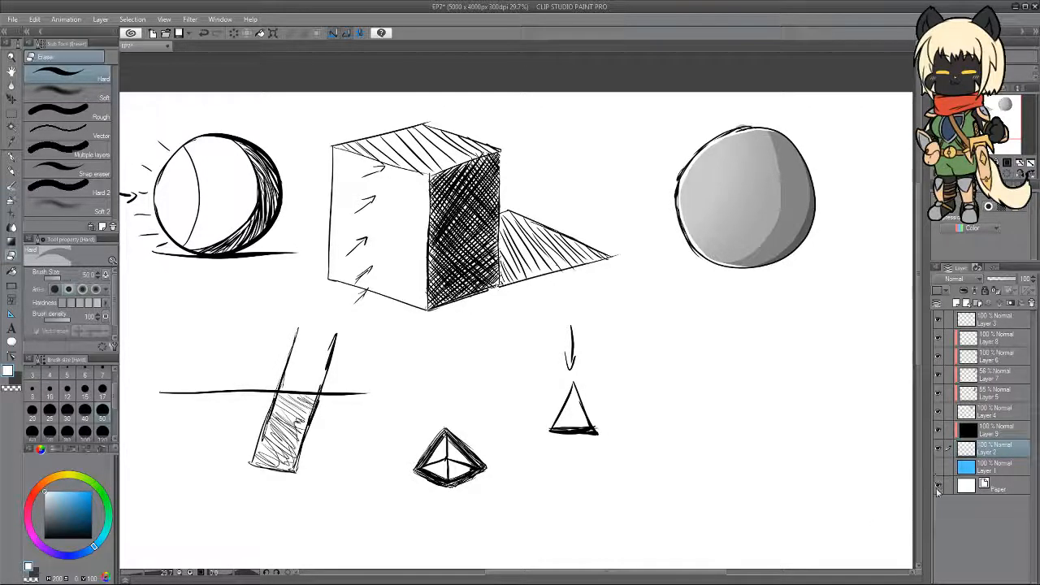
drag(912, 362, 916, 380)
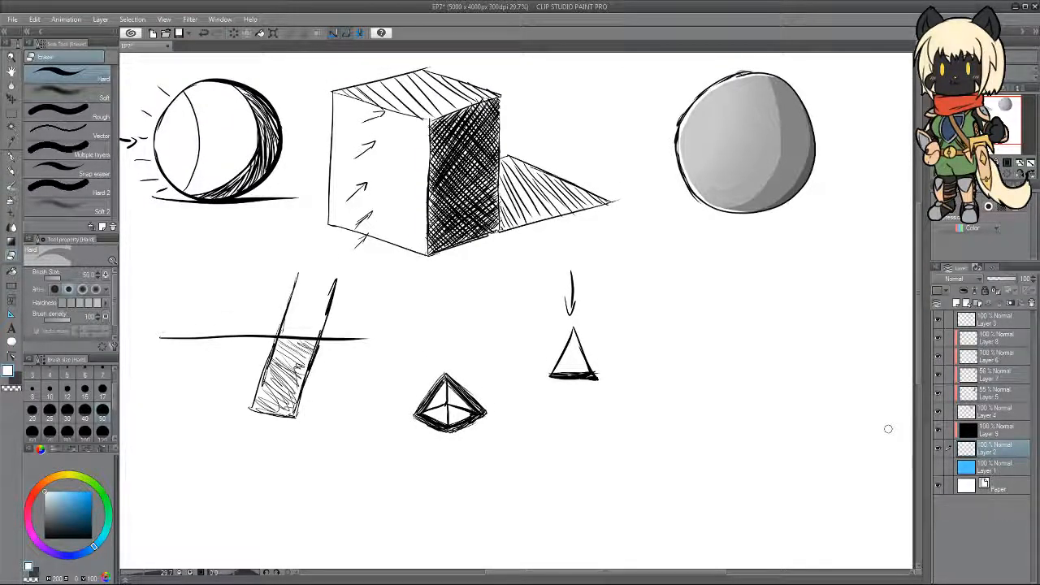
click(940, 468)
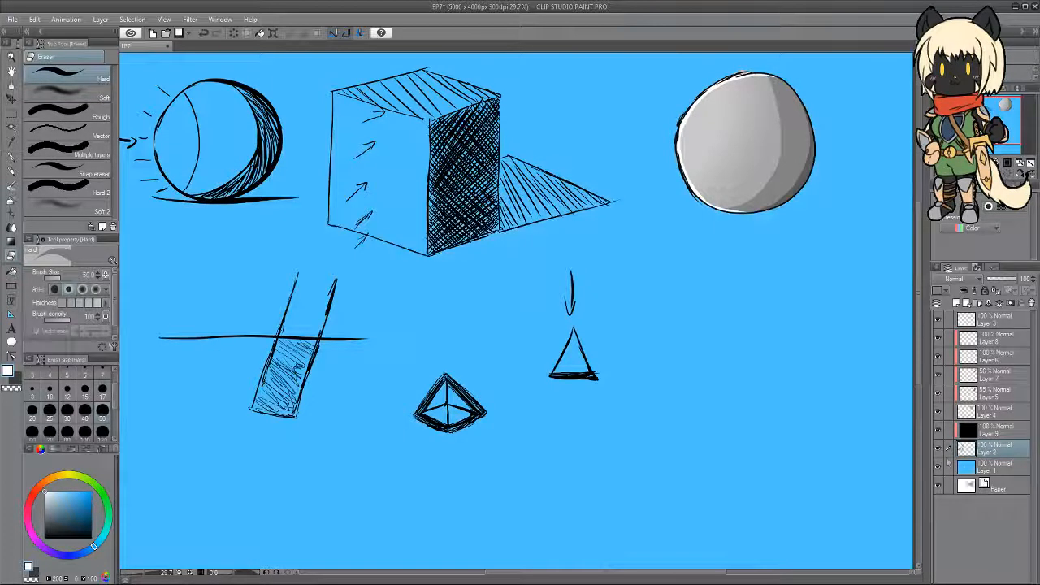
click(938, 430)
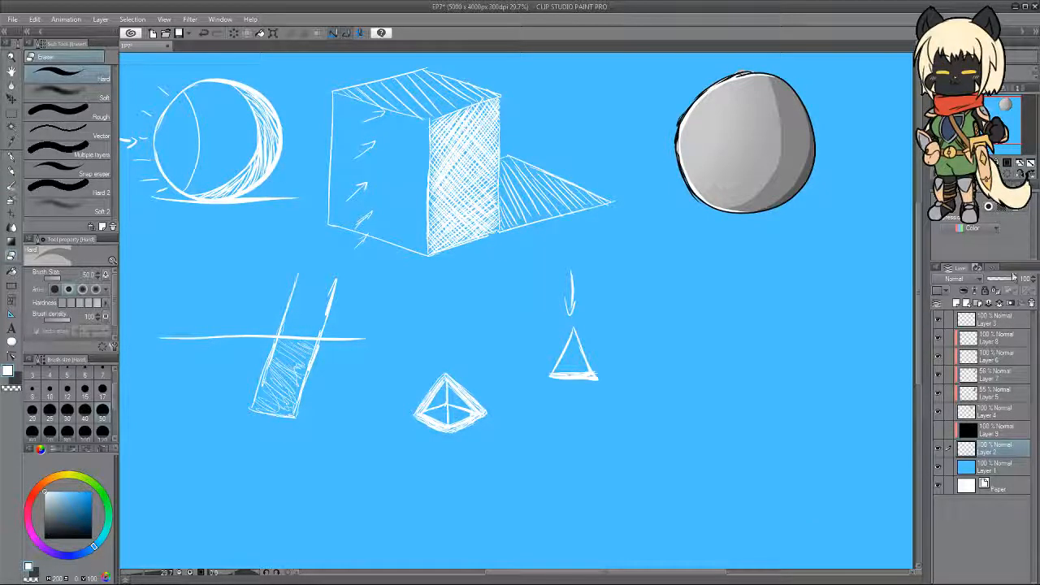
Draw a black circle outline below the shaded sphere on the top line layer and erase the overlapping line ends.
click(998, 319)
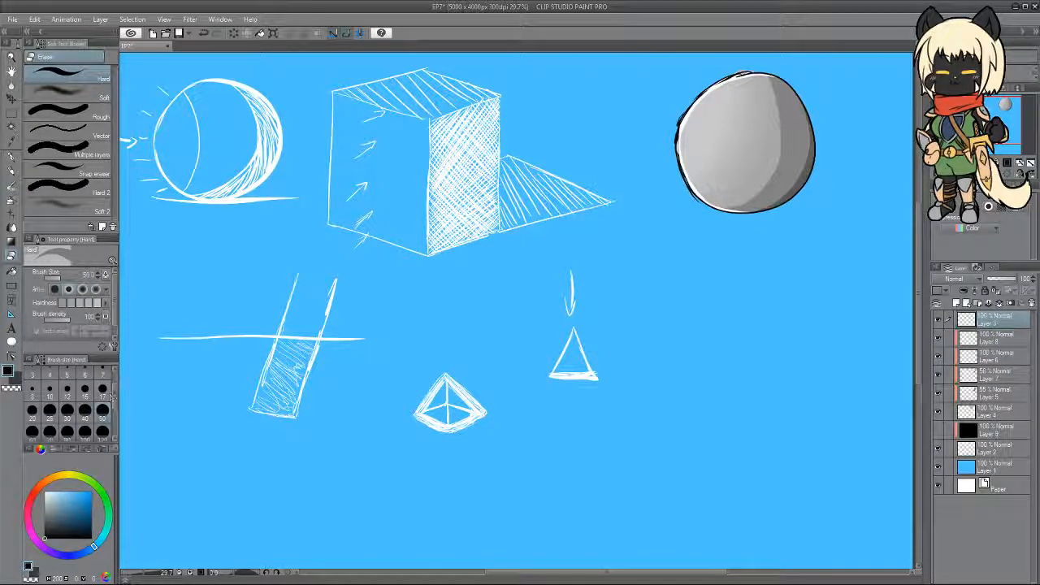
drag(557, 573, 589, 568)
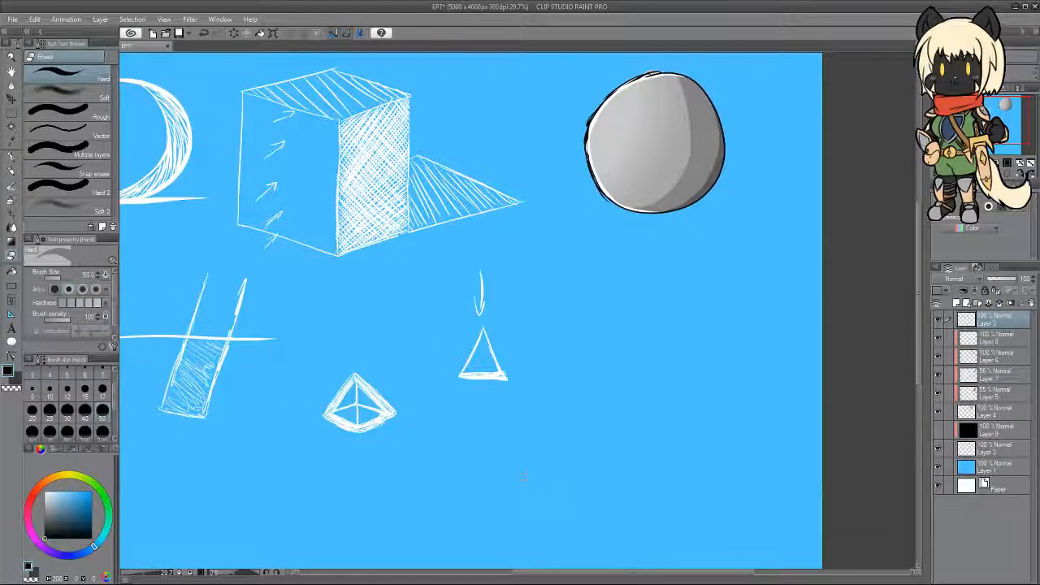
key(p)
mouse_move(659, 259)
mouse_down()
mouse_move(599, 382)
mouse_move(622, 242)
mouse_up()
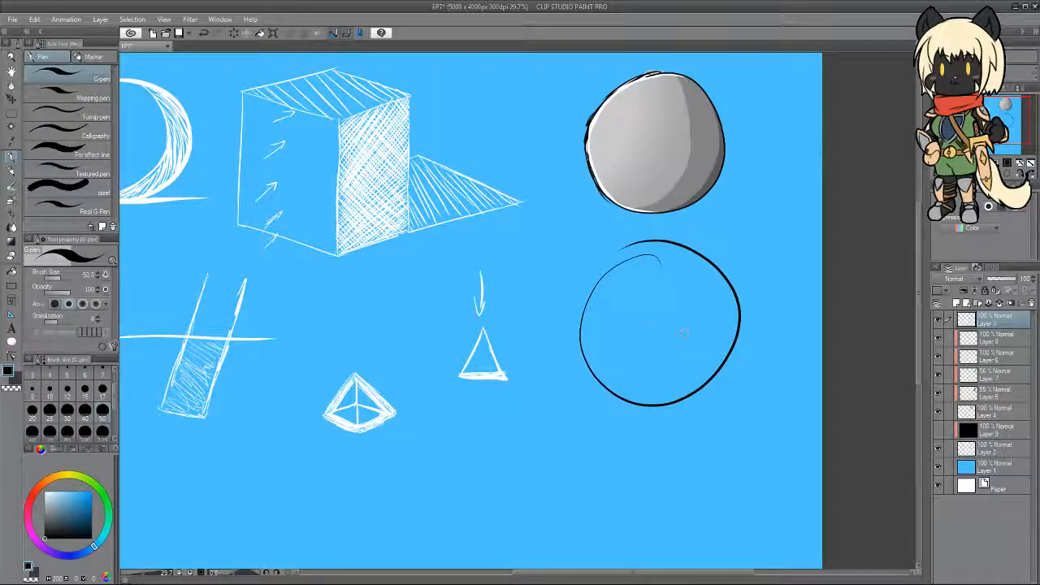
key(ctrl+z)
mouse_move(670, 250)
mouse_down()
mouse_move(634, 407)
mouse_move(703, 264)
mouse_move(656, 252)
mouse_up()
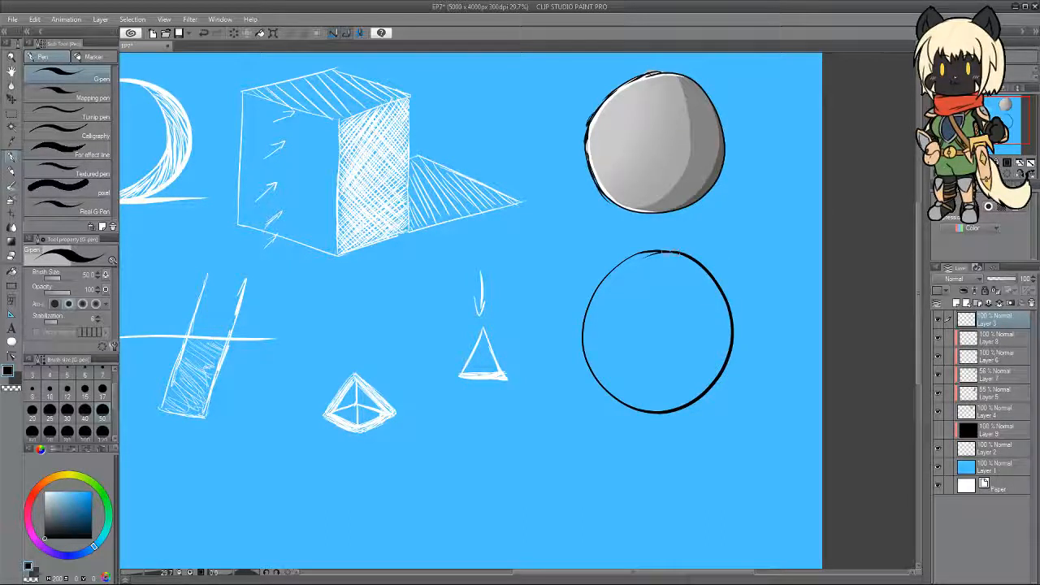
key(e)
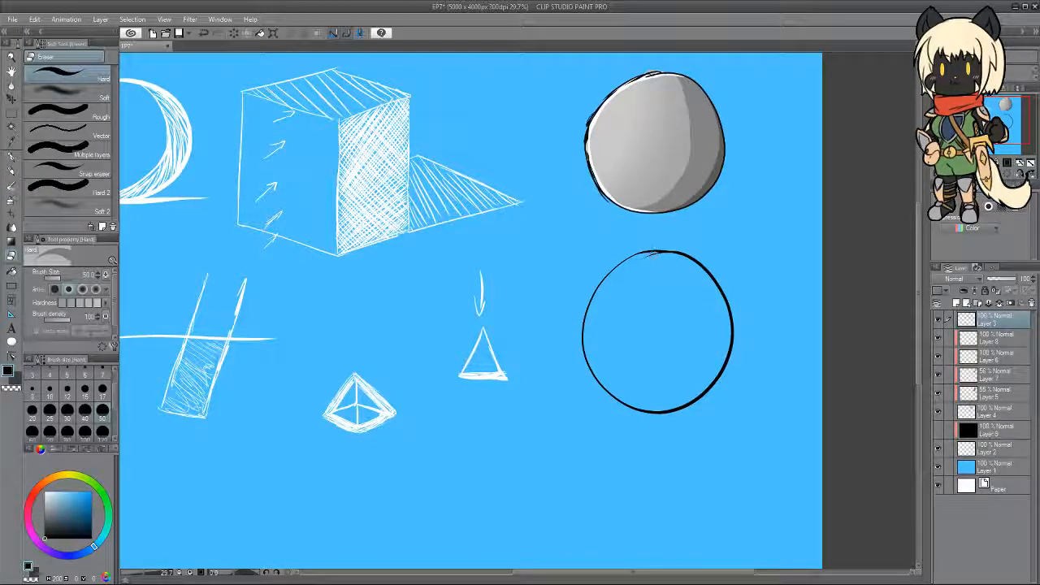
drag(654, 253, 666, 253)
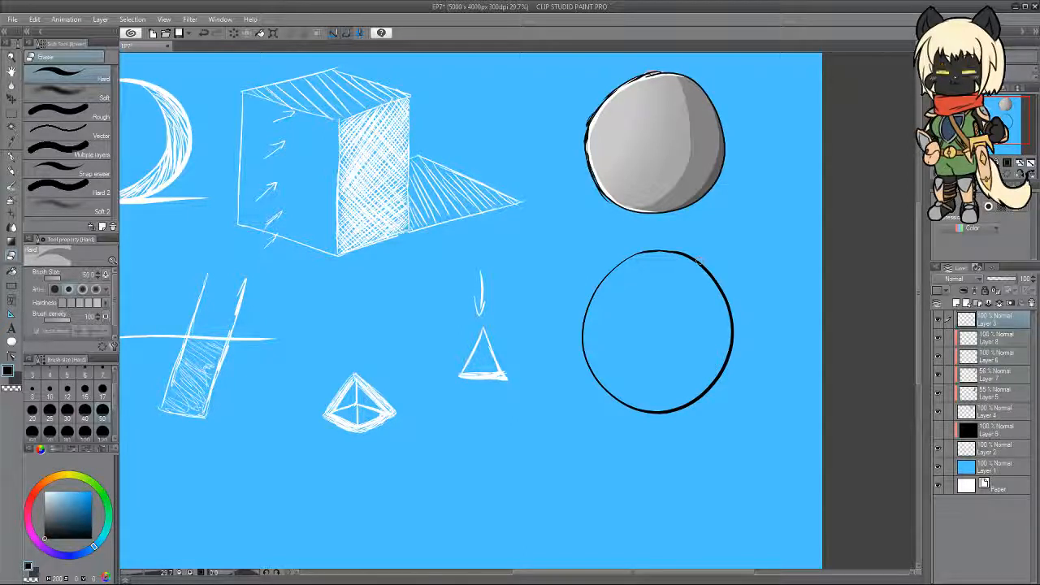
Sample the shaded sphere's light grey and add a new layer directly above the hidden black layer.
click(12, 139)
click(664, 134)
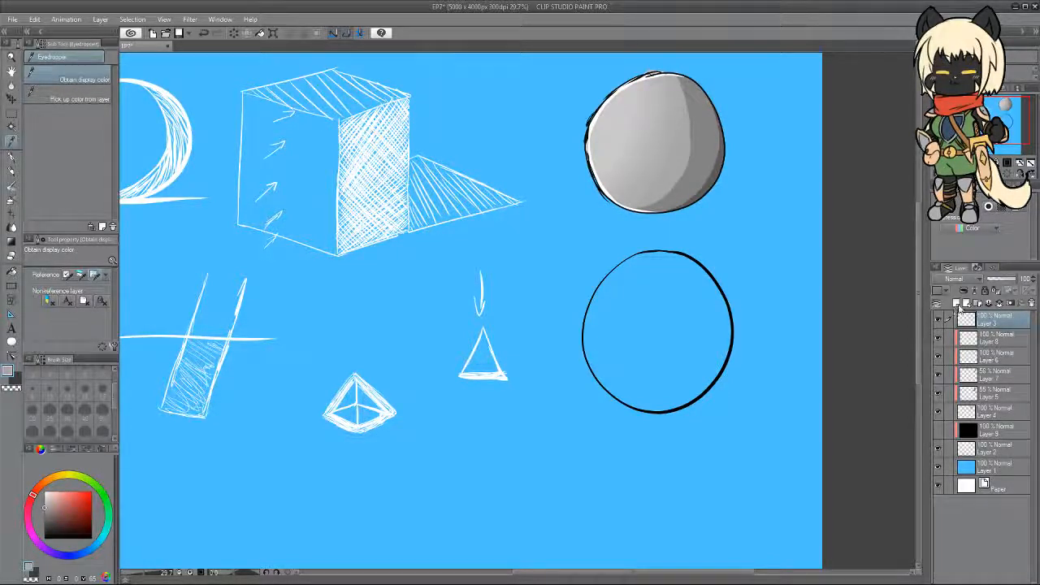
click(972, 413)
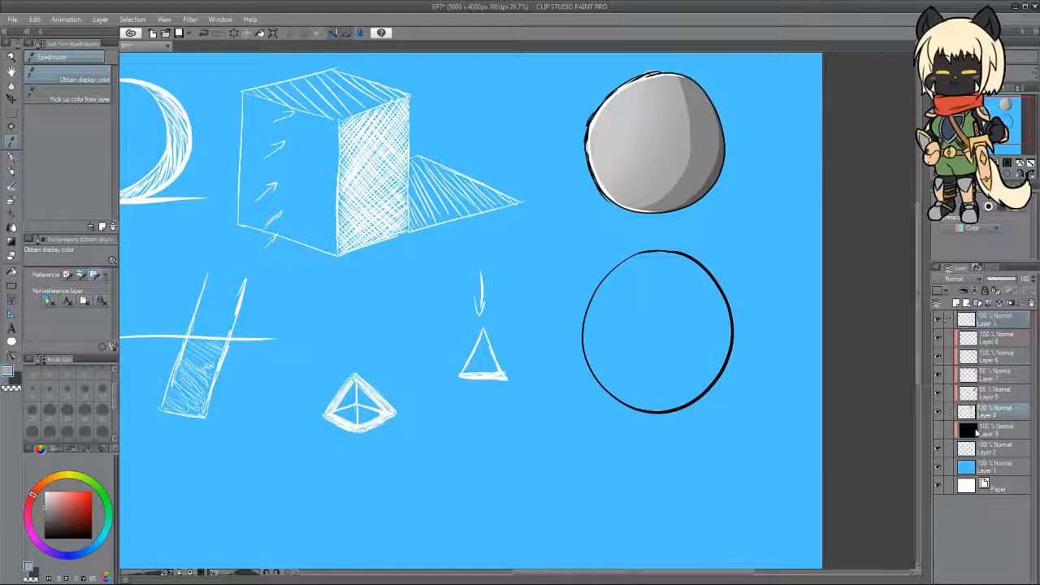
click(984, 428)
click(957, 303)
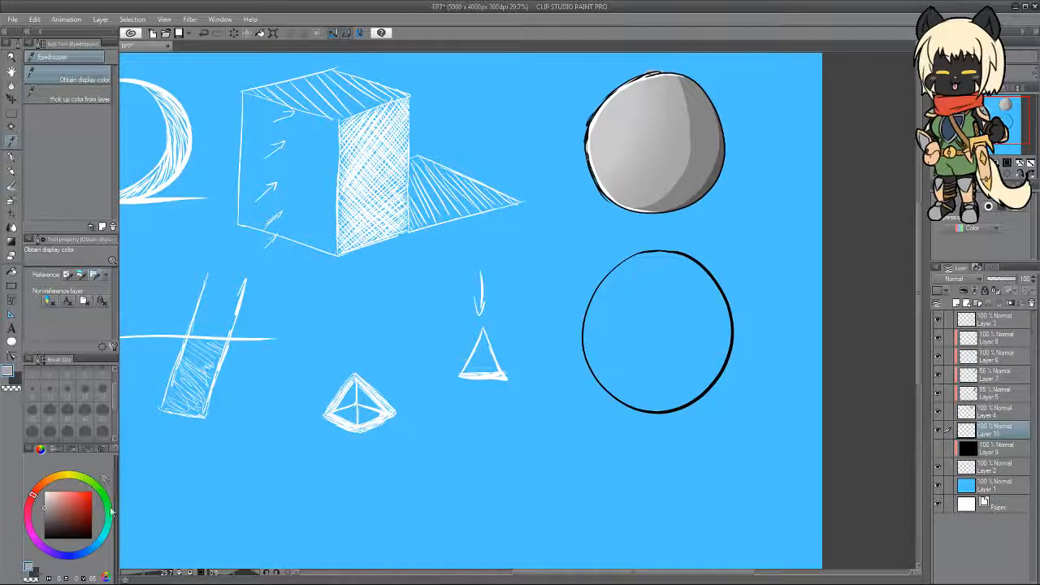
Fill the new circle with light pink on the new layer, using the fill that refers to other layers.
click(32, 533)
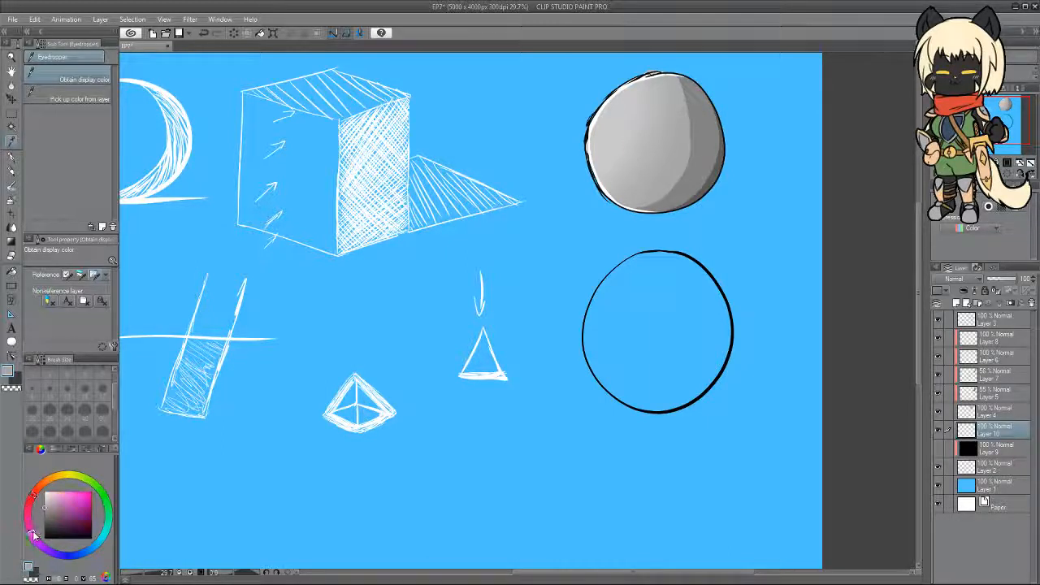
drag(88, 493, 72, 468)
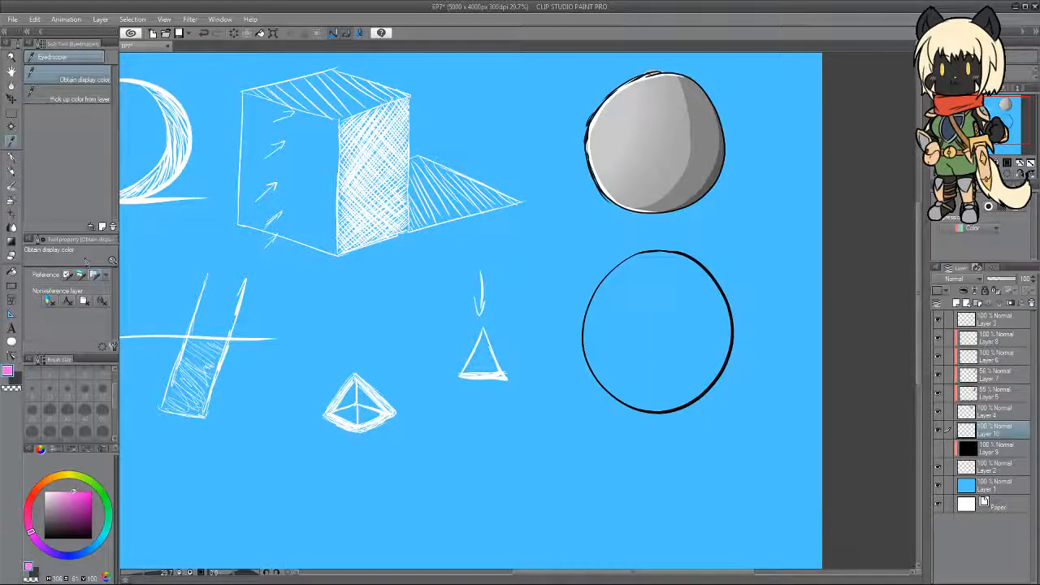
click(11, 273)
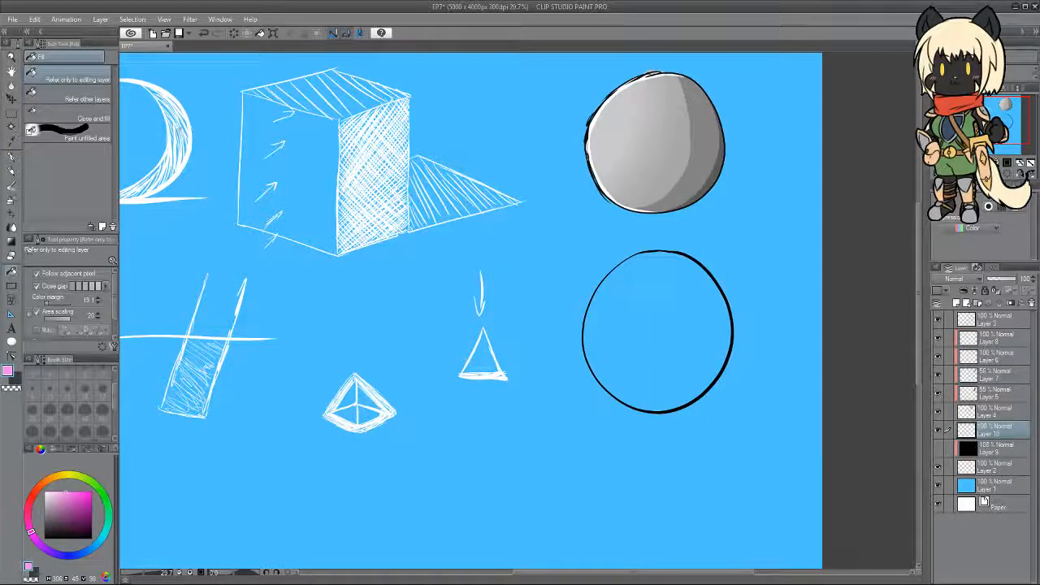
click(88, 101)
click(683, 319)
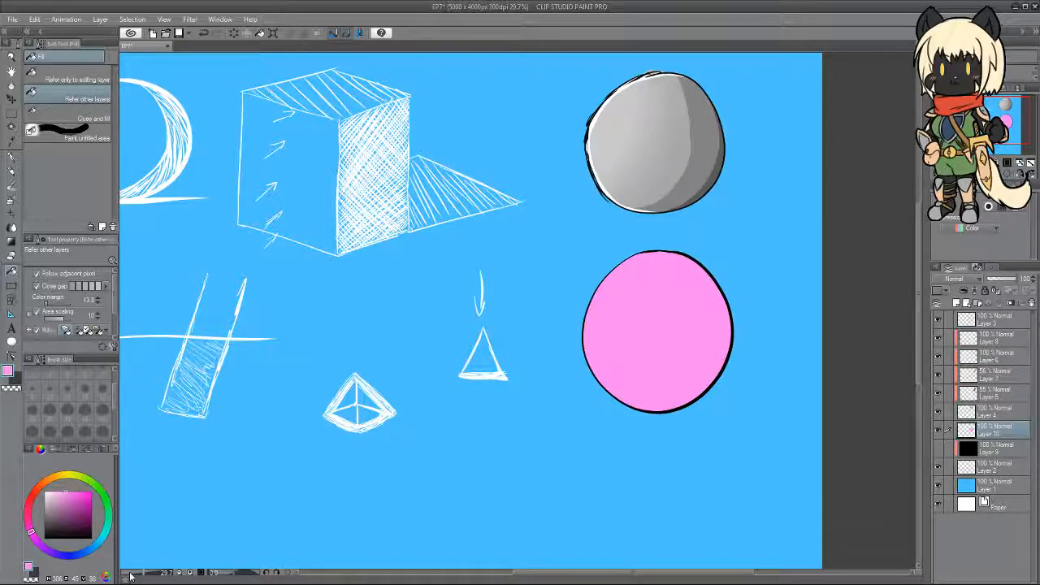
On a new layer clipped to the pink fill, outline a crescent shadow on the circle's lower-right side with a dark green G-pen, size 50.
click(969, 289)
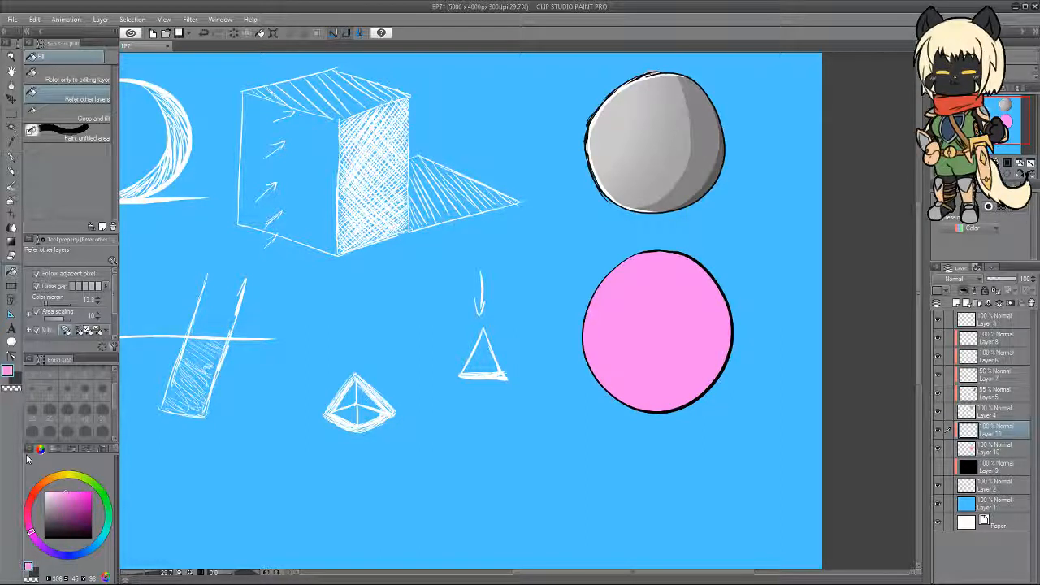
click(105, 497)
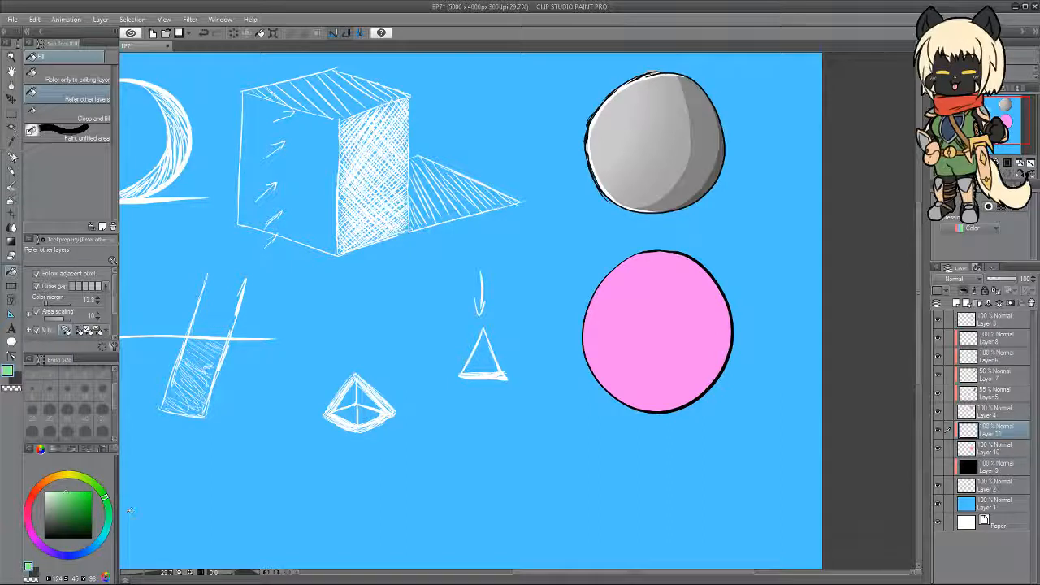
click(11, 155)
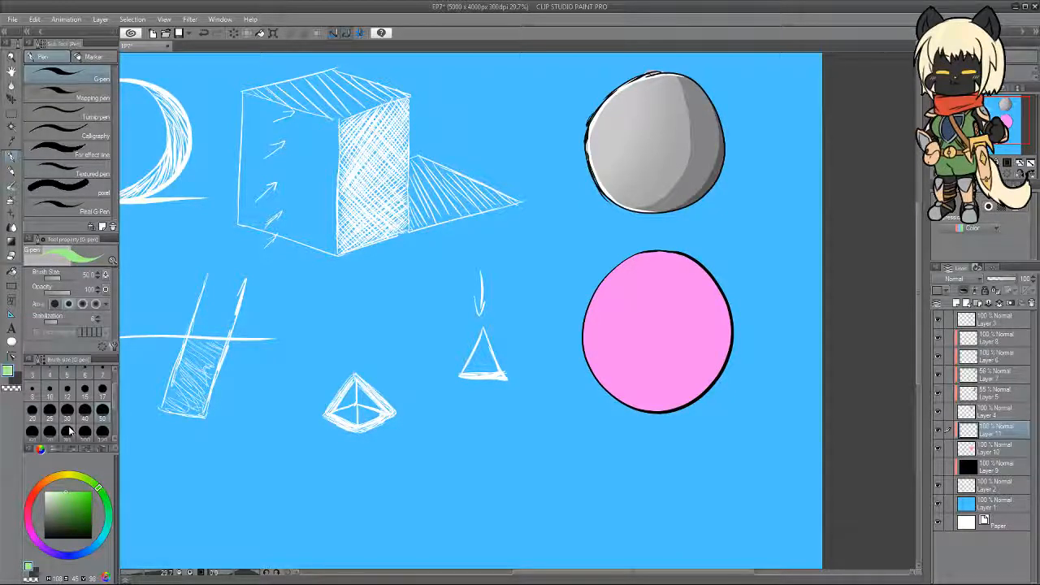
click(104, 391)
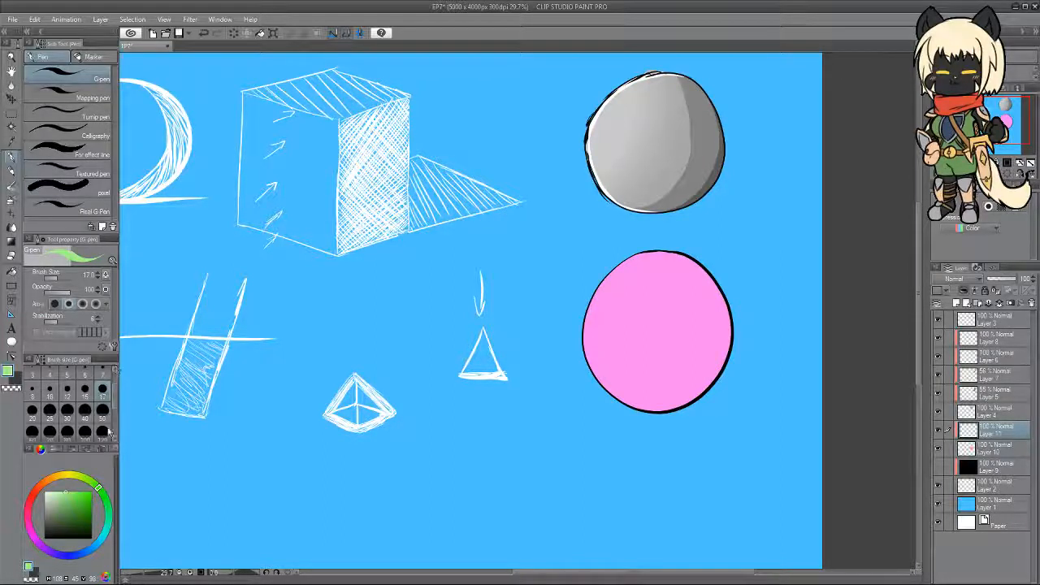
click(71, 509)
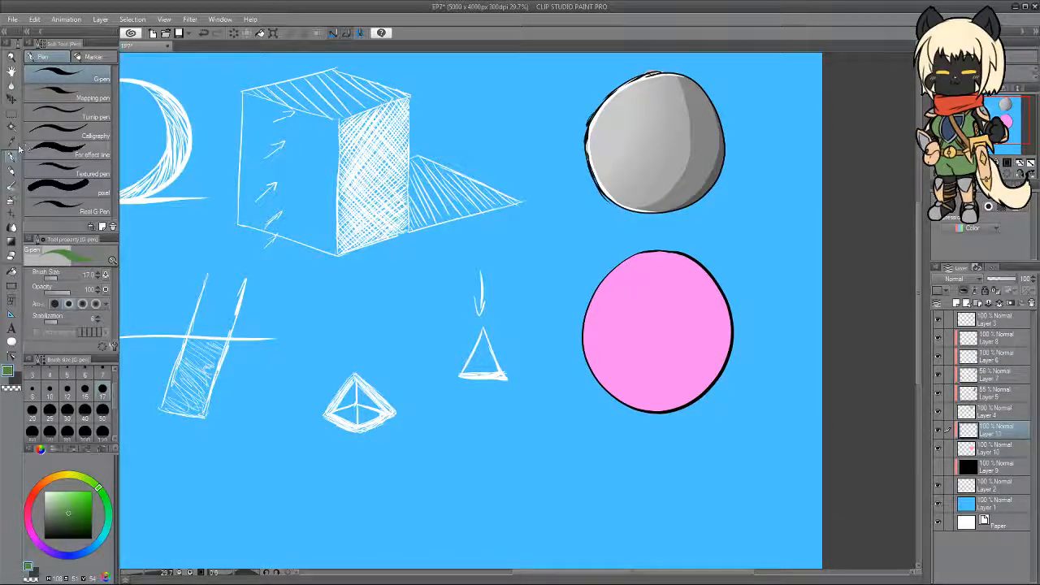
click(103, 410)
mouse_move(605, 374)
mouse_down()
mouse_move(692, 338)
mouse_move(705, 285)
mouse_move(622, 400)
mouse_move(650, 383)
mouse_move(700, 268)
mouse_move(719, 322)
mouse_up()
key(ctrl+z)
key(ctrl+z)
drag(708, 265, 728, 354)
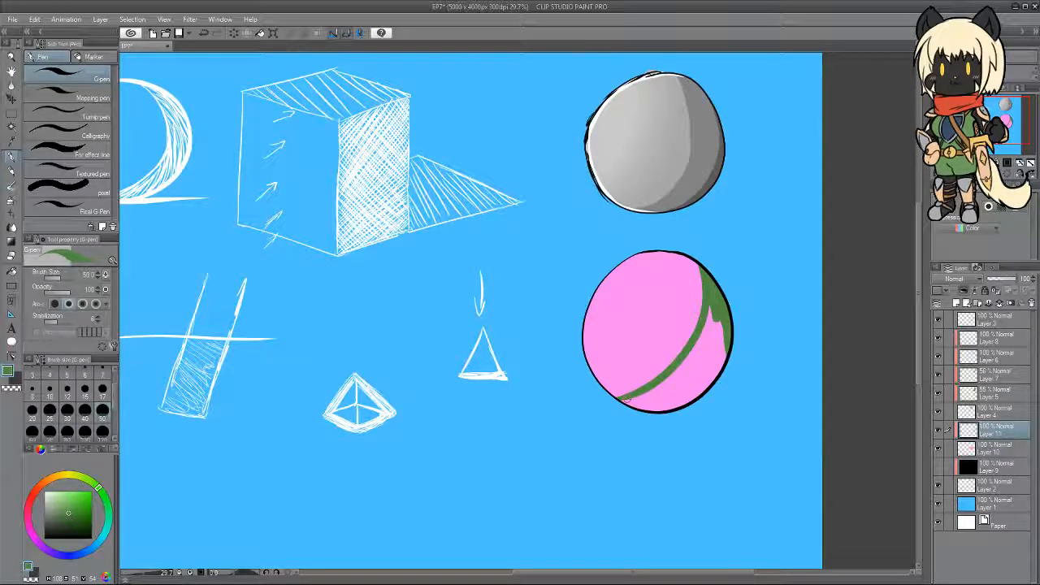
Fill in the whole crescent shadow on the pink circle with dark green pen strokes.
drag(689, 395, 622, 403)
drag(727, 351, 665, 396)
mouse_move(719, 333)
mouse_down()
mouse_move(715, 373)
mouse_move(714, 362)
mouse_up()
drag(712, 314, 700, 382)
drag(700, 334, 675, 389)
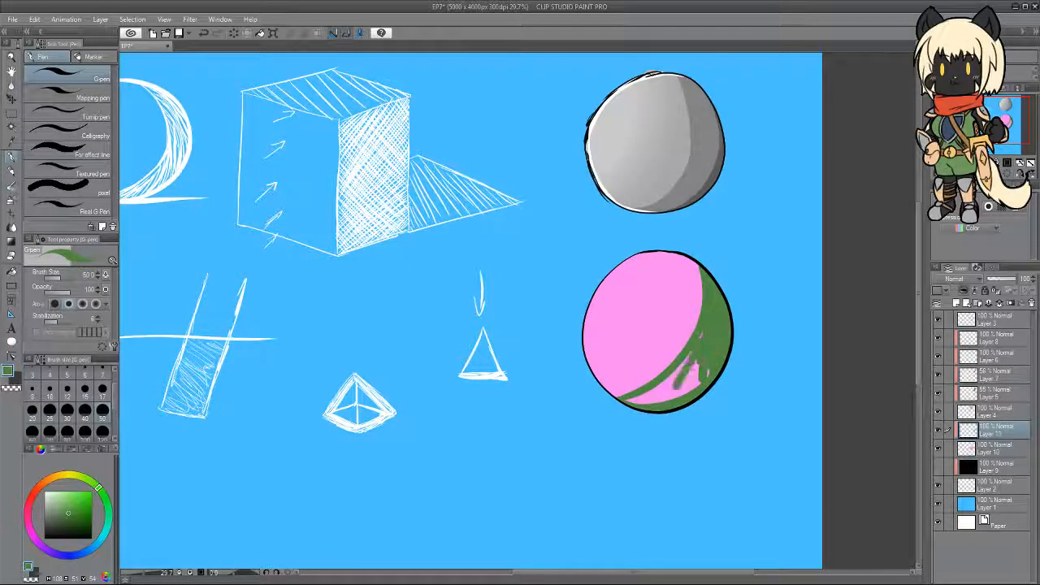
mouse_move(694, 353)
mouse_down()
mouse_move(633, 397)
mouse_move(672, 390)
mouse_move(705, 357)
mouse_move(702, 382)
mouse_up()
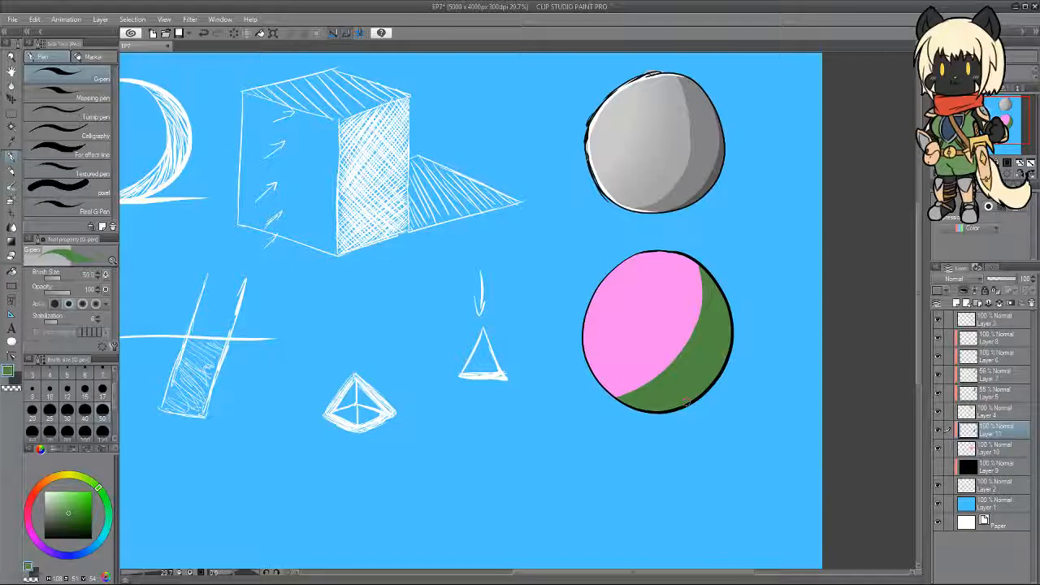
Set the shadow layer to Multiply and soften the crescent's inner edge with the Blur tool at size 300, then raise the size to 800.
click(954, 278)
click(958, 300)
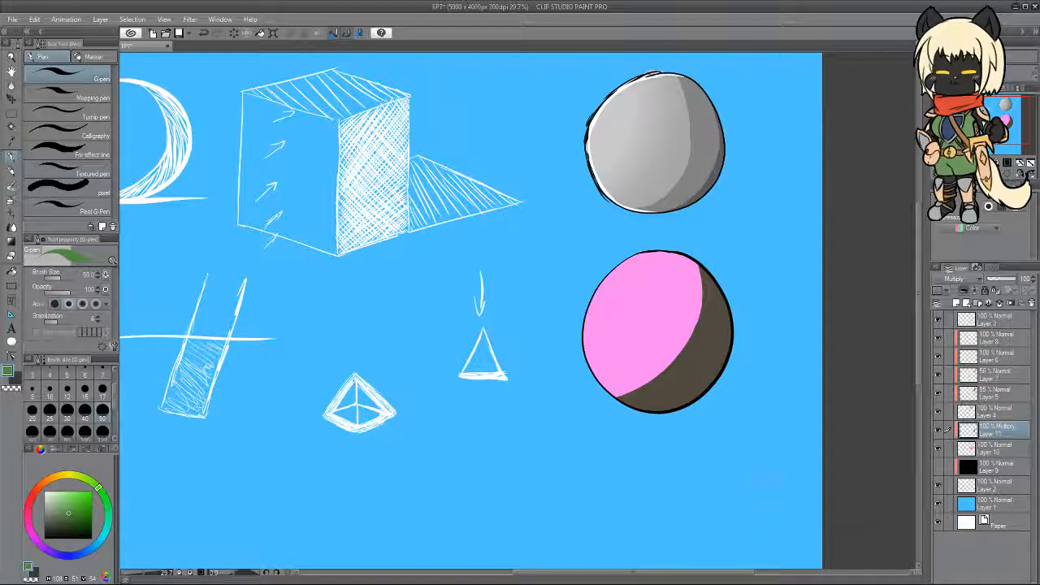
key(j)
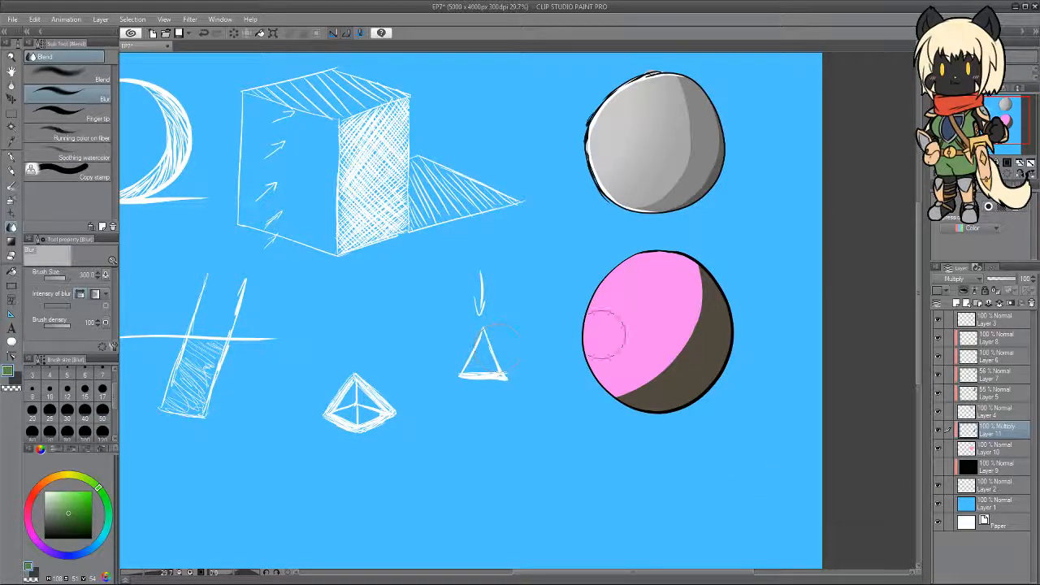
mouse_move(629, 391)
mouse_down()
mouse_move(658, 370)
mouse_move(691, 334)
mouse_move(674, 265)
mouse_move(688, 249)
mouse_move(646, 374)
mouse_move(692, 270)
mouse_up()
key(ctrl+z)
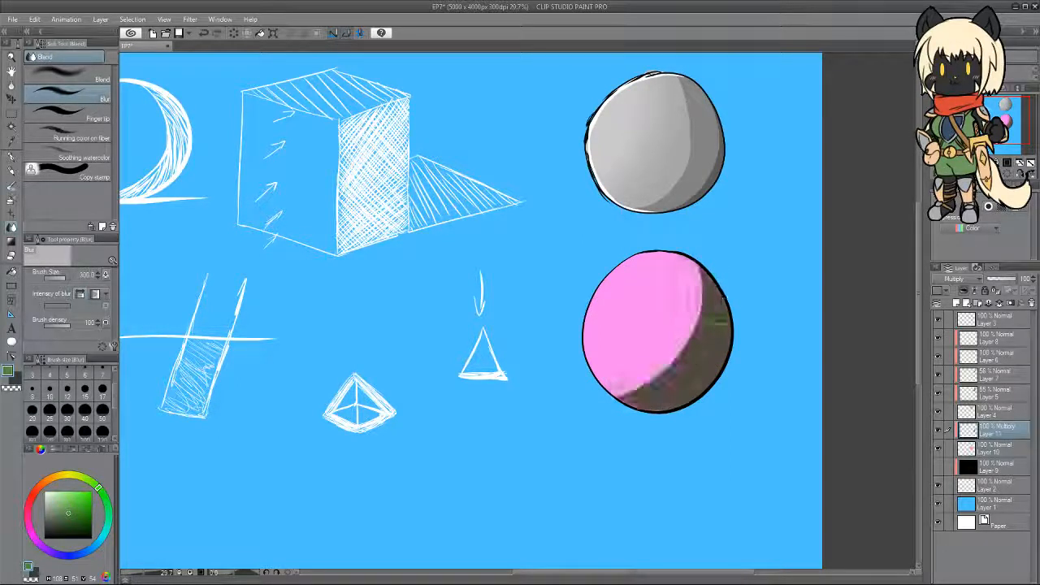
mouse_move(642, 378)
mouse_down()
mouse_move(661, 375)
mouse_move(697, 318)
mouse_move(695, 277)
mouse_move(707, 329)
mouse_move(633, 386)
mouse_move(663, 374)
mouse_move(685, 317)
mouse_move(703, 359)
mouse_move(624, 385)
mouse_up()
drag(114, 394, 115, 412)
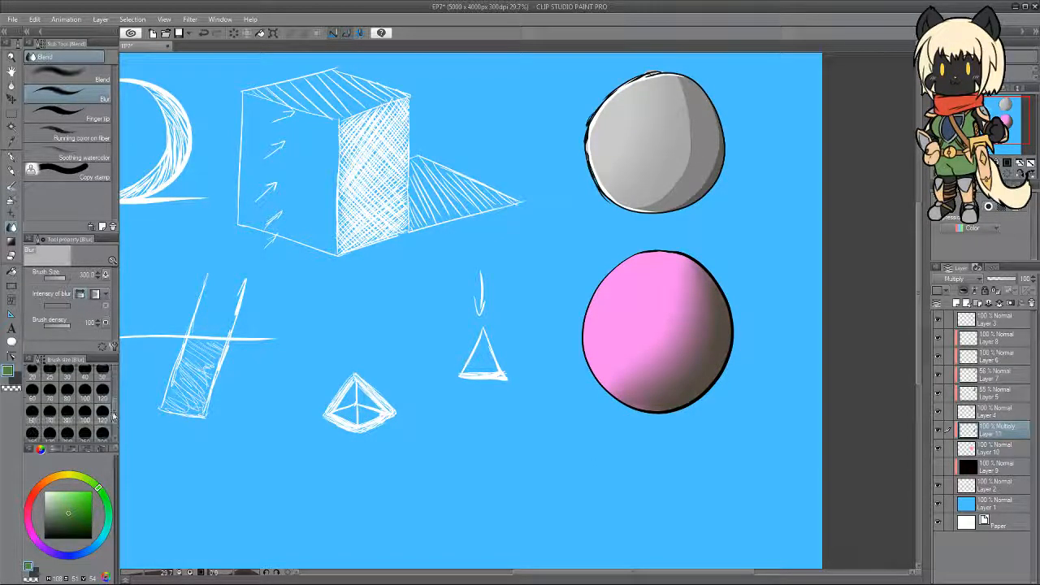
click(103, 433)
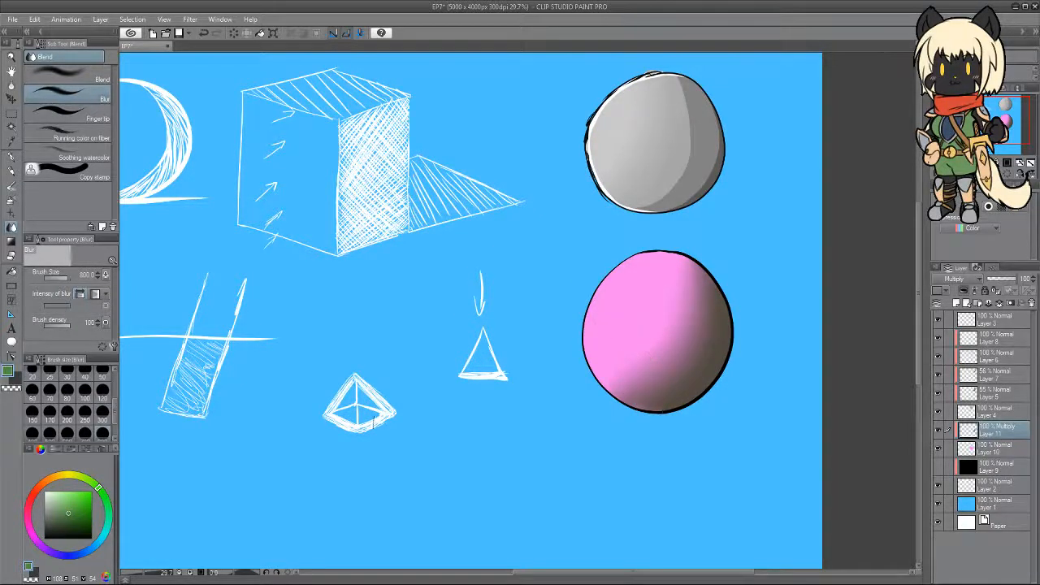
Deepen the pink sphere's lower-right shadow in dark green with the Soft airbrush at size 300.
click(12, 198)
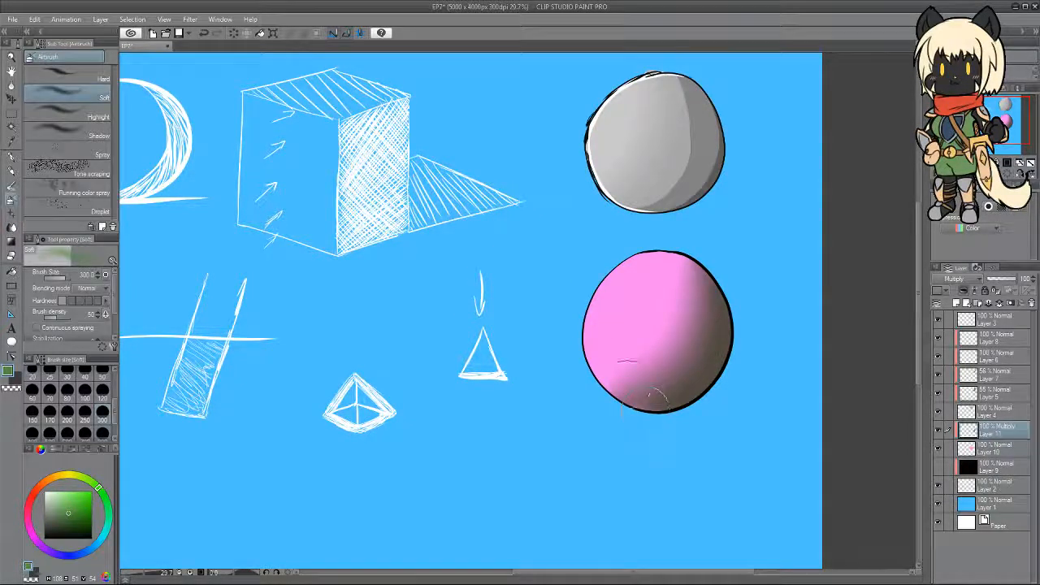
mouse_move(647, 415)
mouse_down()
mouse_move(707, 383)
mouse_move(720, 309)
mouse_move(727, 313)
mouse_move(703, 259)
mouse_move(720, 385)
mouse_move(701, 351)
mouse_up()
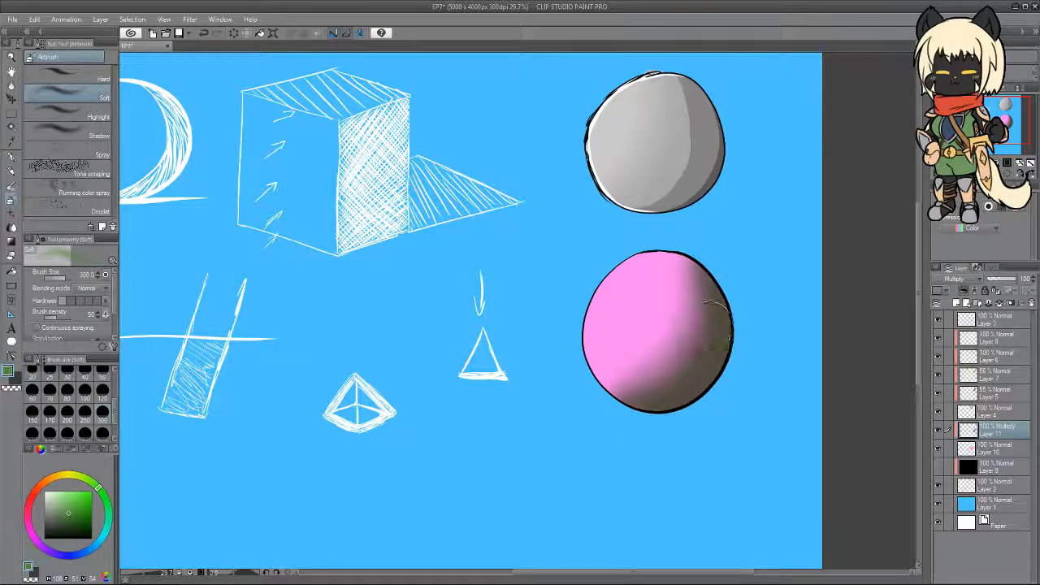
scroll(641, 302, down, 3)
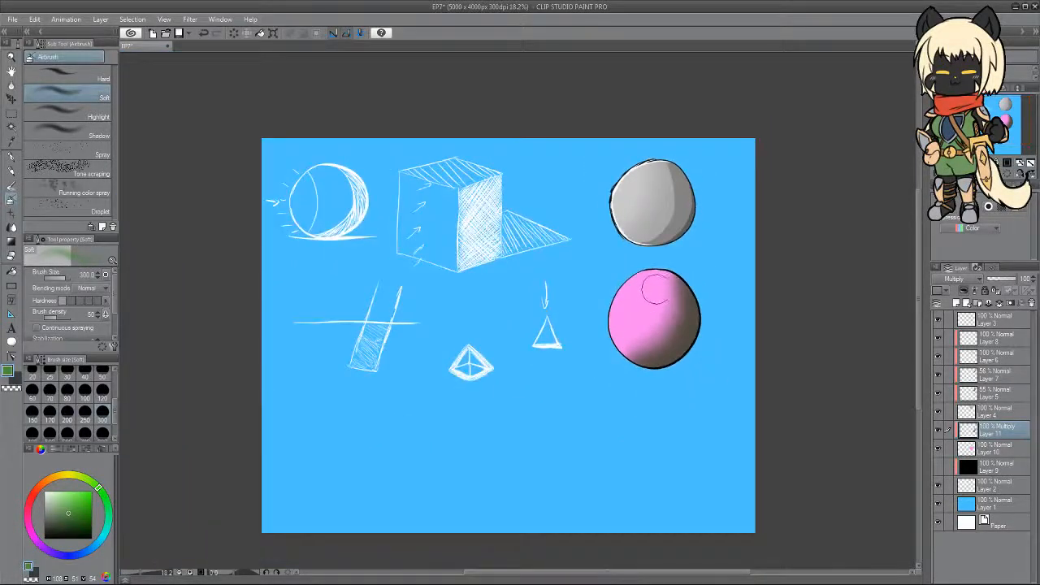
scroll(658, 290, up, 3)
scroll(658, 290, up, 1)
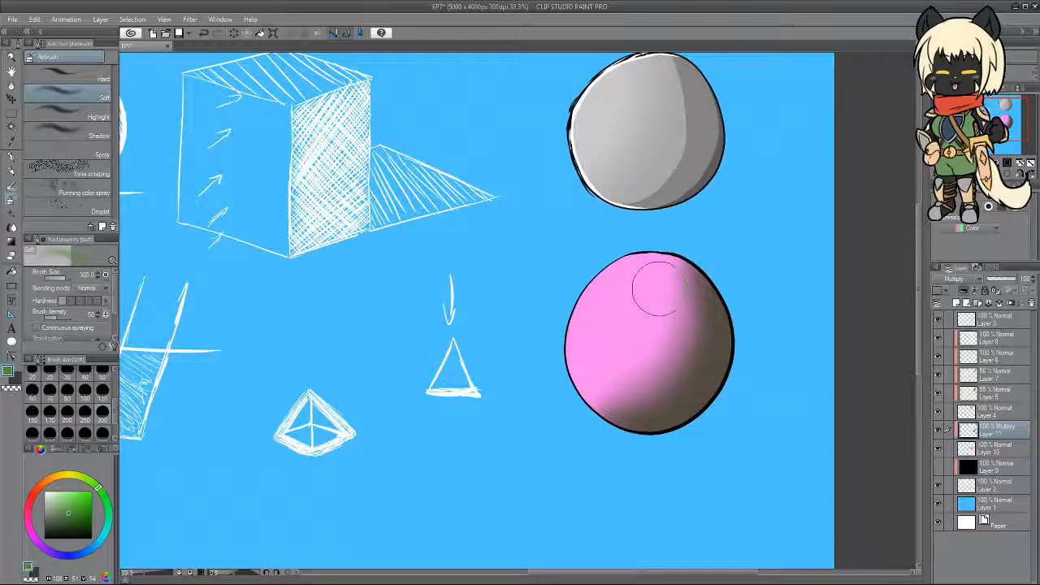
Lower the shadow layer's opacity to 40% and airbrush along the shadow's inner and lower edges to smooth the transition.
click(1007, 280)
drag(1007, 281, 993, 281)
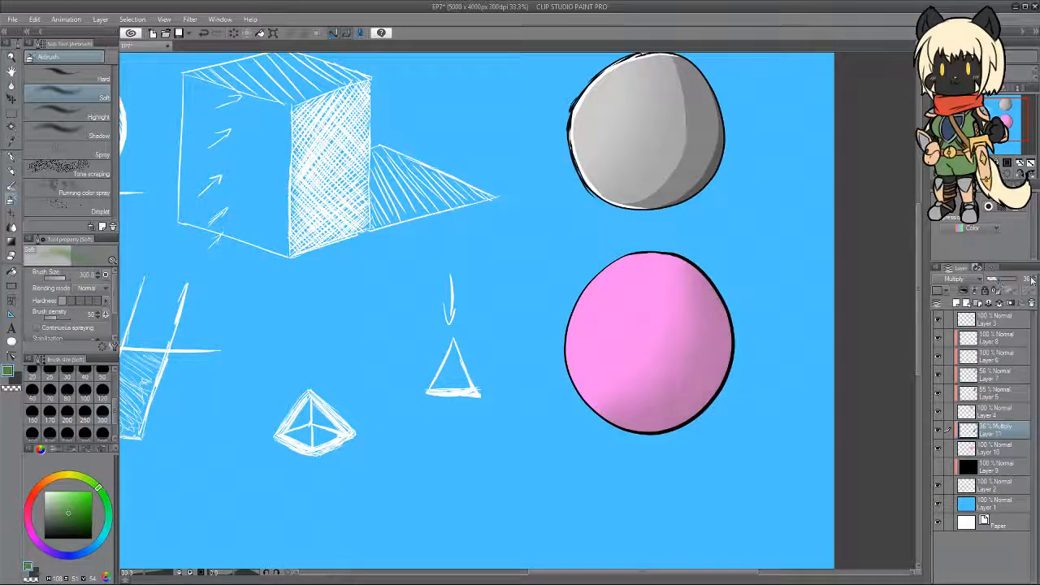
click(1034, 281)
click(1033, 280)
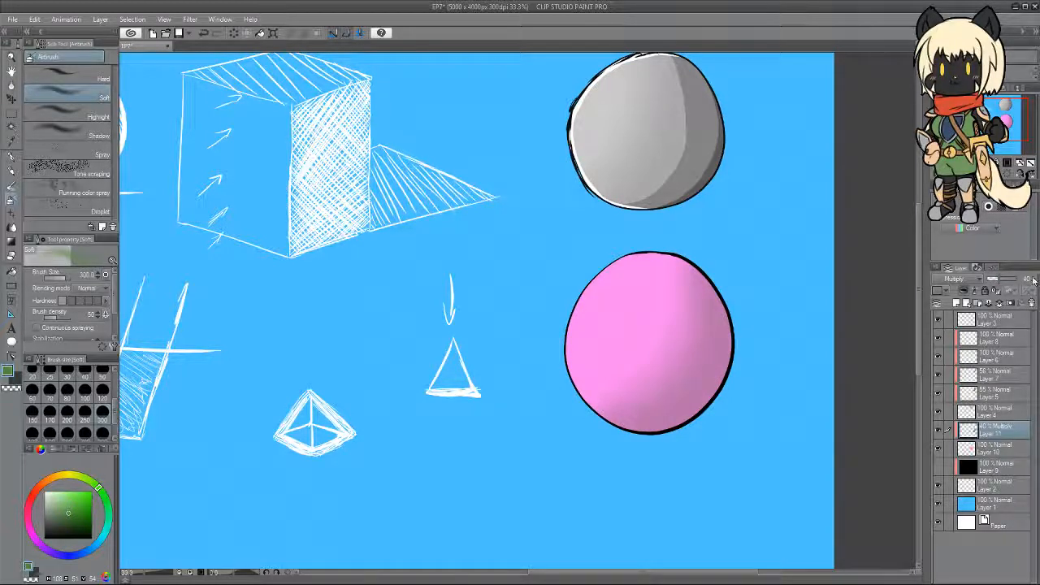
click(1033, 280)
drag(650, 336, 662, 279)
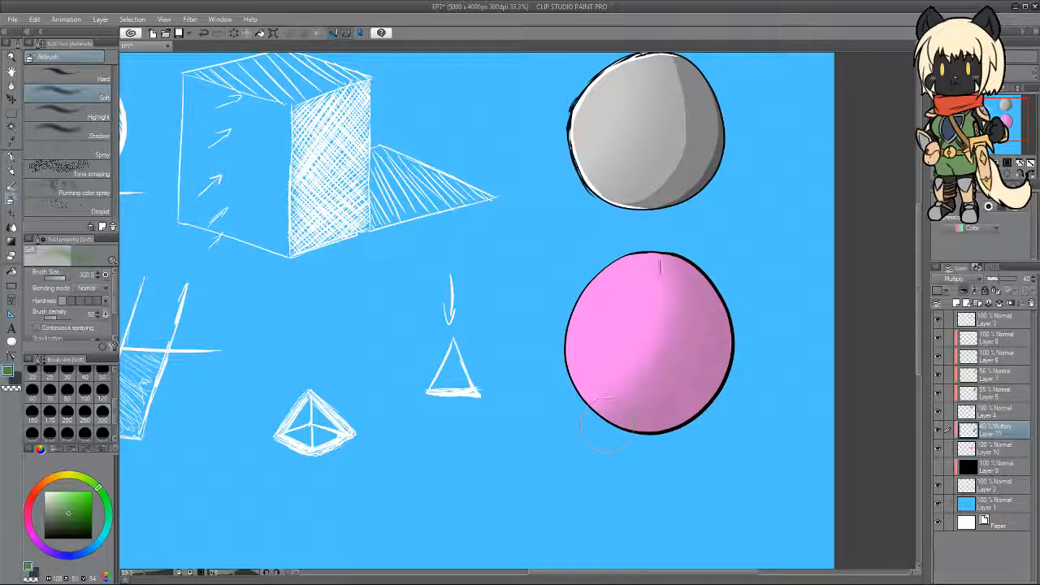
mouse_move(606, 424)
mouse_down()
mouse_move(678, 248)
mouse_move(674, 441)
mouse_up()
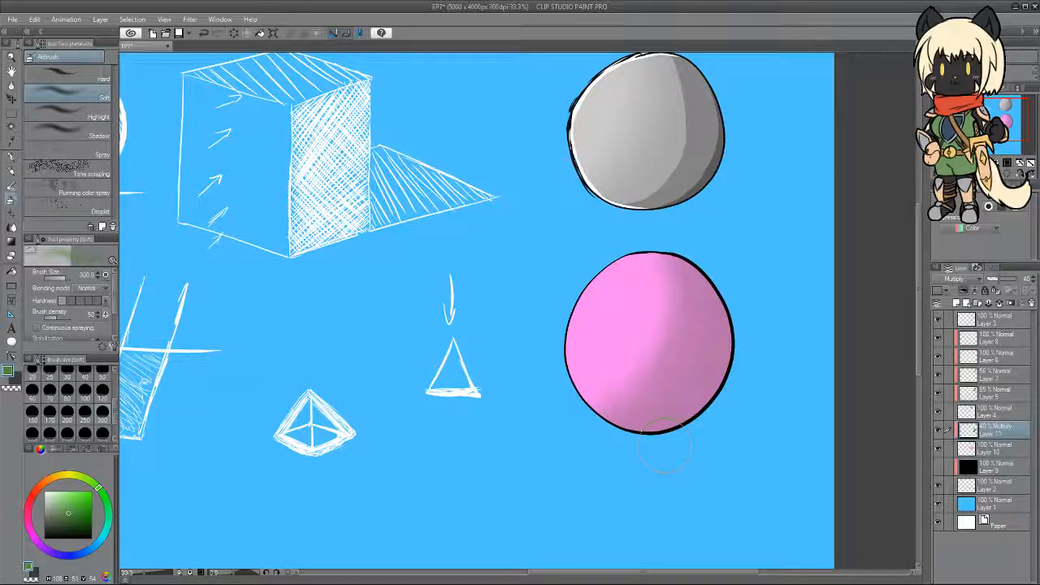
Add another clipped Multiply layer and airbrush a narrower, darker shadow along the pink sphere's lower-right rim.
click(958, 302)
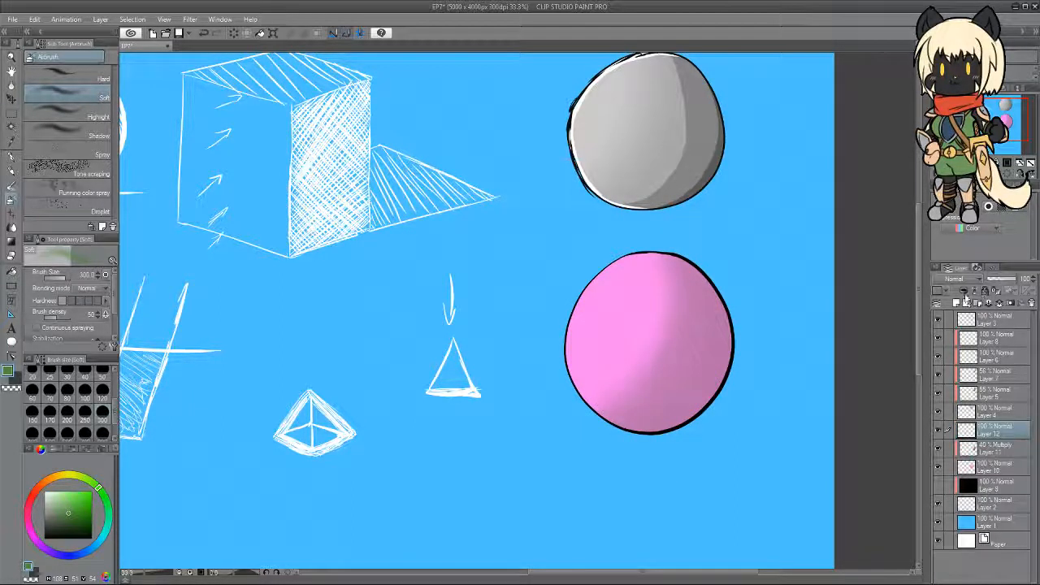
click(955, 278)
click(945, 311)
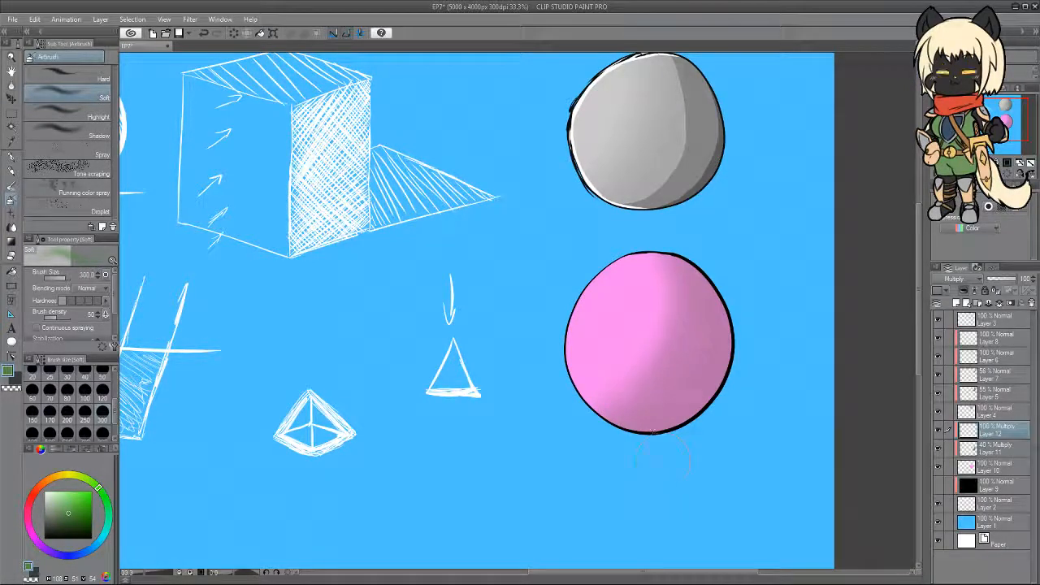
mouse_move(667, 406)
mouse_down()
mouse_move(735, 307)
mouse_move(723, 394)
mouse_move(657, 445)
mouse_move(587, 441)
mouse_up()
mouse_move(739, 283)
mouse_down()
mouse_move(733, 413)
mouse_move(751, 318)
mouse_move(689, 238)
mouse_move(725, 382)
mouse_move(680, 437)
mouse_move(712, 400)
mouse_up()
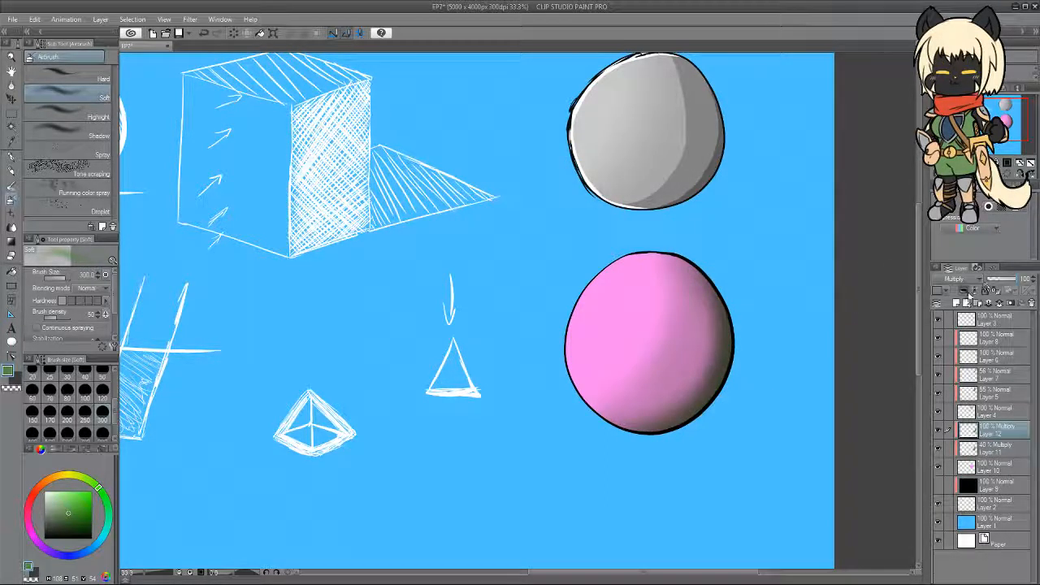
Reduce the second shadow layer's opacity to 51% and smooth both shadow layers with the Blur tool at size 800.
click(1010, 280)
drag(1006, 280, 1003, 281)
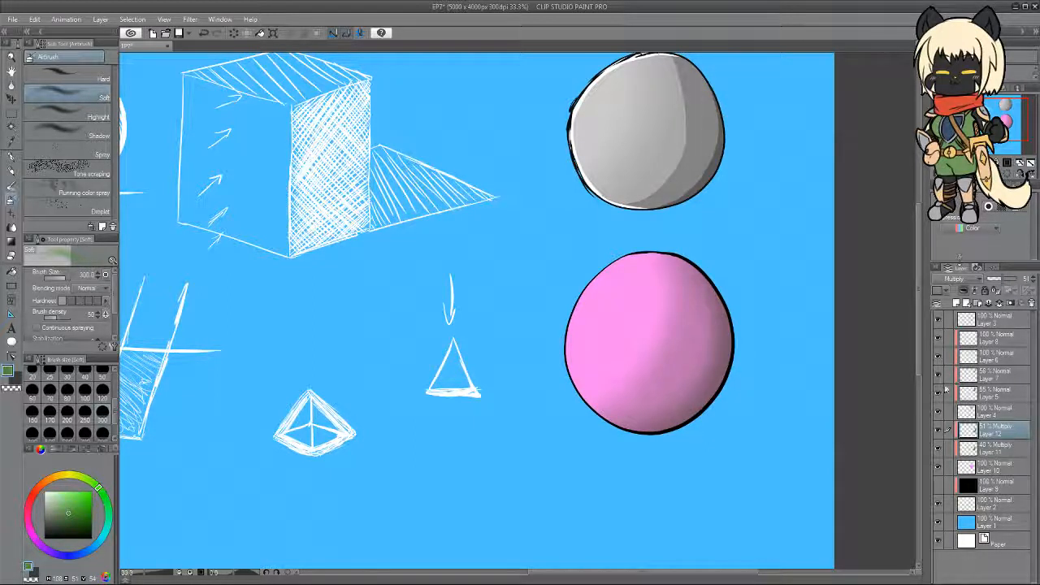
click(13, 226)
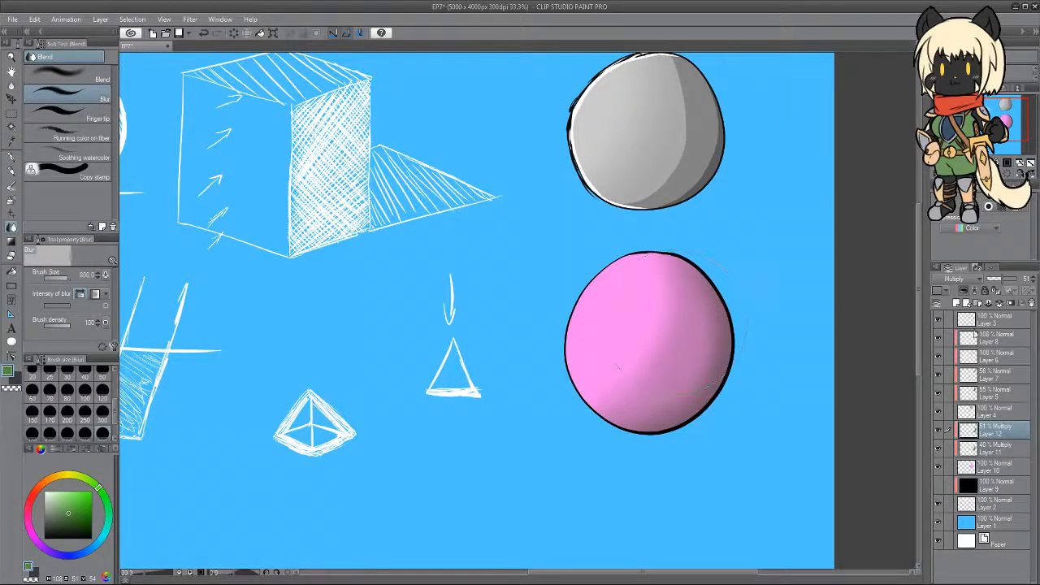
click(993, 448)
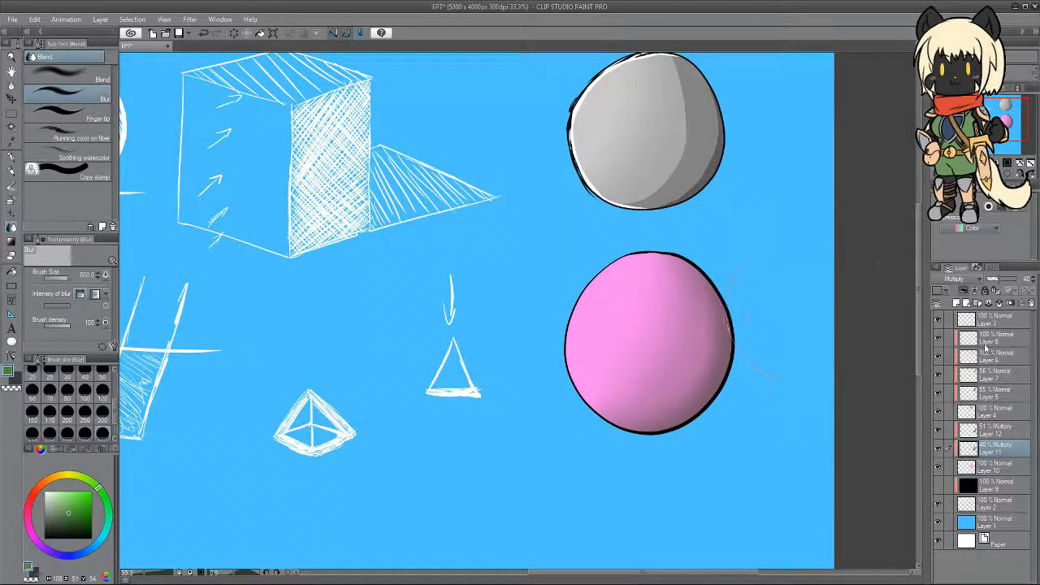
click(993, 429)
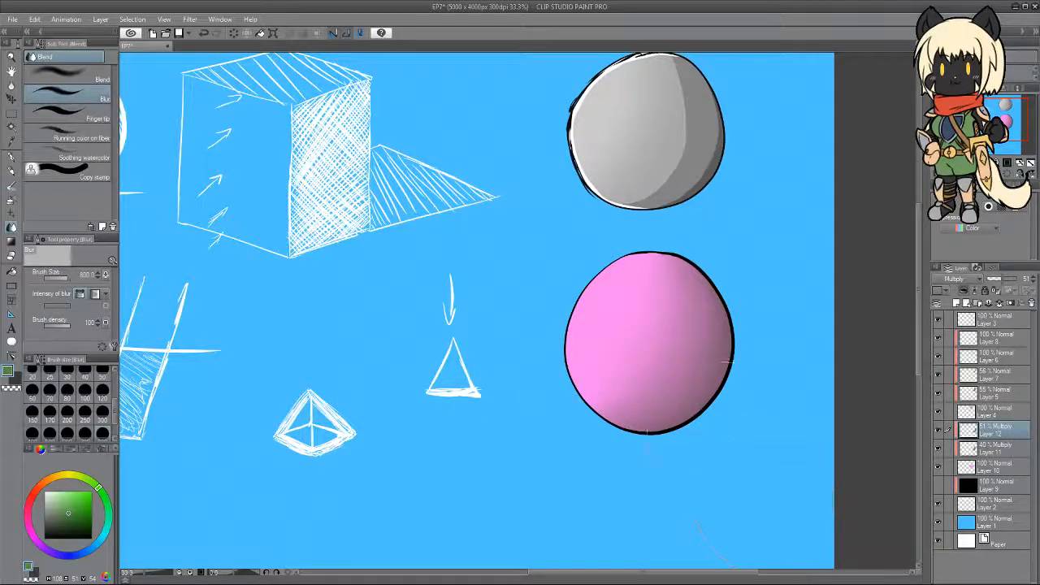
Add a clipped layer above the two shadow layers and set its blending mode to Add (Glow).
click(955, 302)
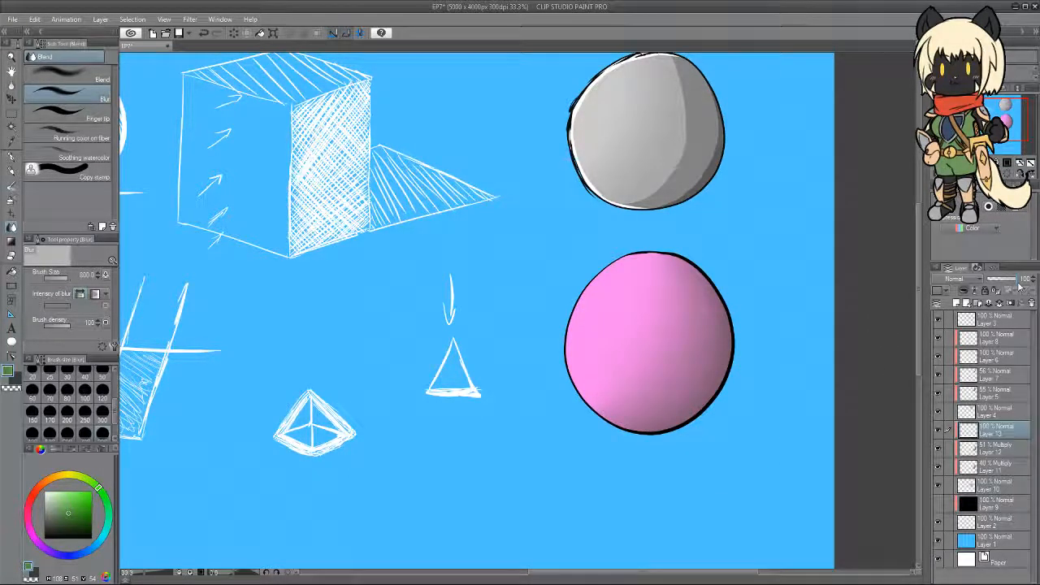
click(975, 279)
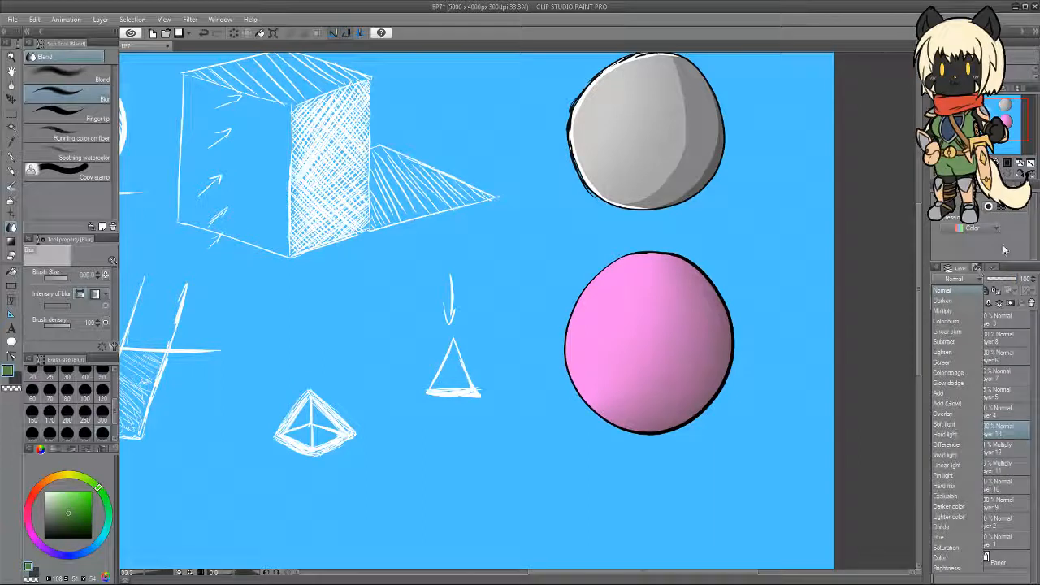
click(956, 401)
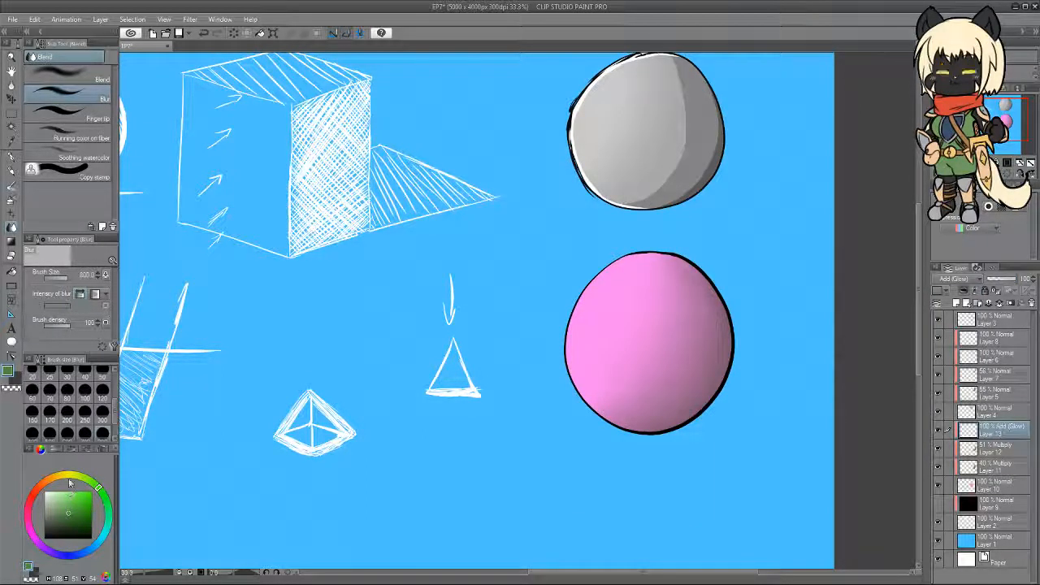
Outline an oval highlight on the pink sphere's upper-left side with a light green G-pen at size 50 and fill it.
click(12, 156)
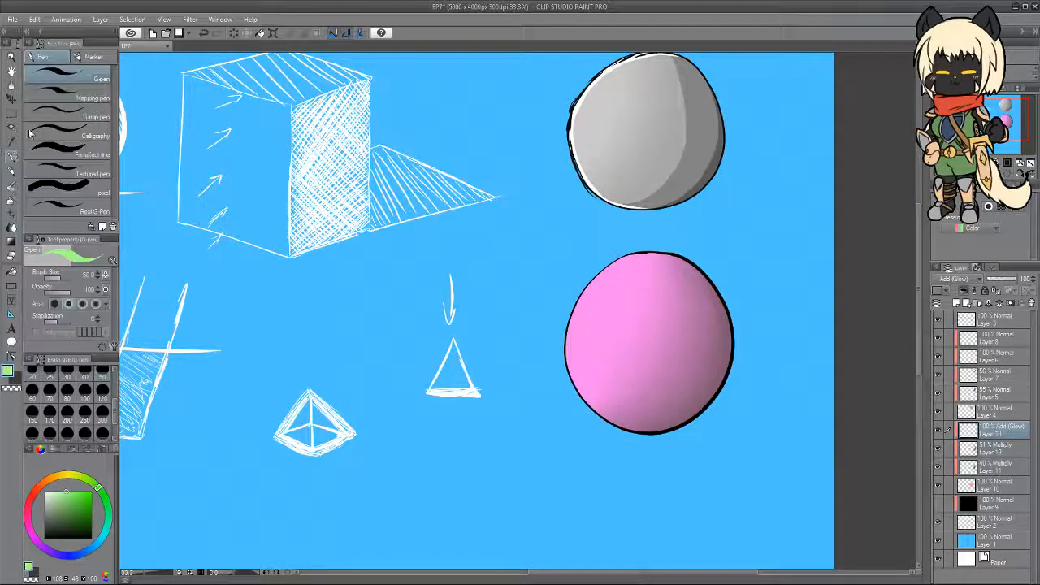
mouse_move(611, 283)
mouse_down()
mouse_move(590, 349)
mouse_move(647, 278)
mouse_move(621, 333)
mouse_up()
key(ctrl+z)
key(ctrl+z)
mouse_move(632, 289)
mouse_down()
mouse_move(587, 369)
mouse_move(630, 277)
mouse_move(619, 268)
mouse_up()
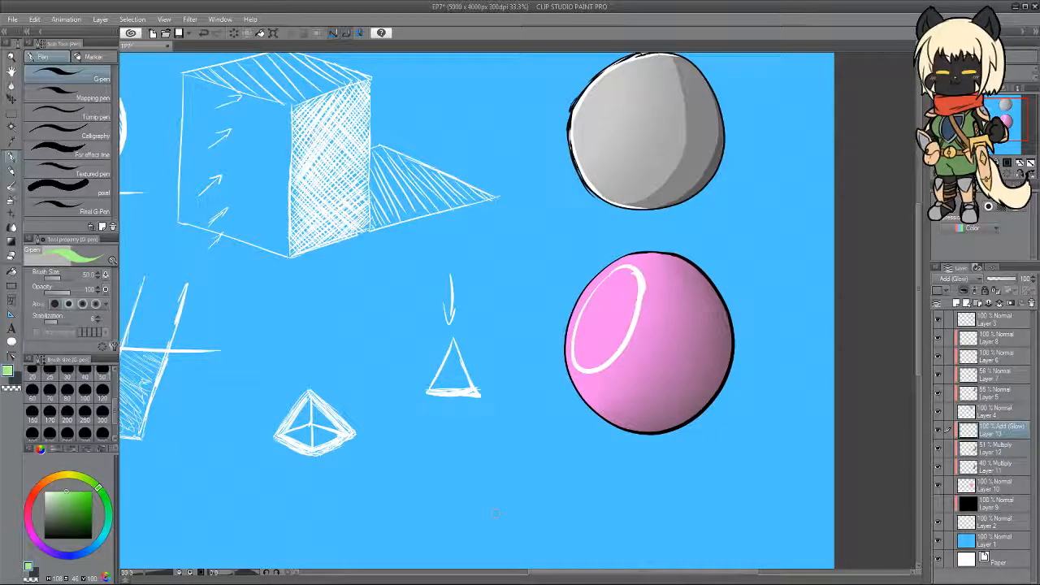
click(18, 262)
click(638, 281)
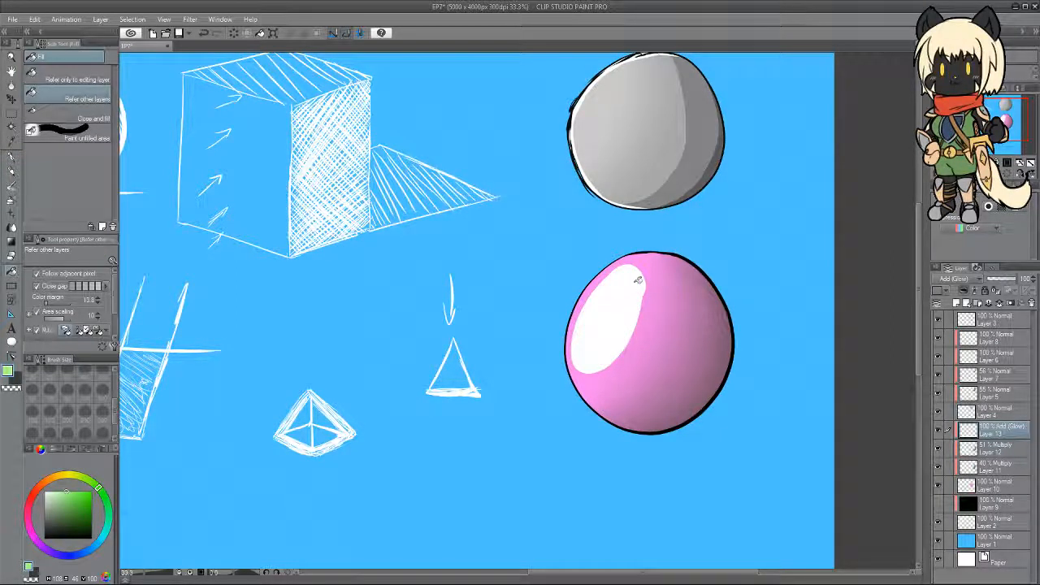
Draw a small light green arrow on Layer 4 with the G-pen, pointing at the pink sphere's upper-left edge to show the light direction.
click(12, 227)
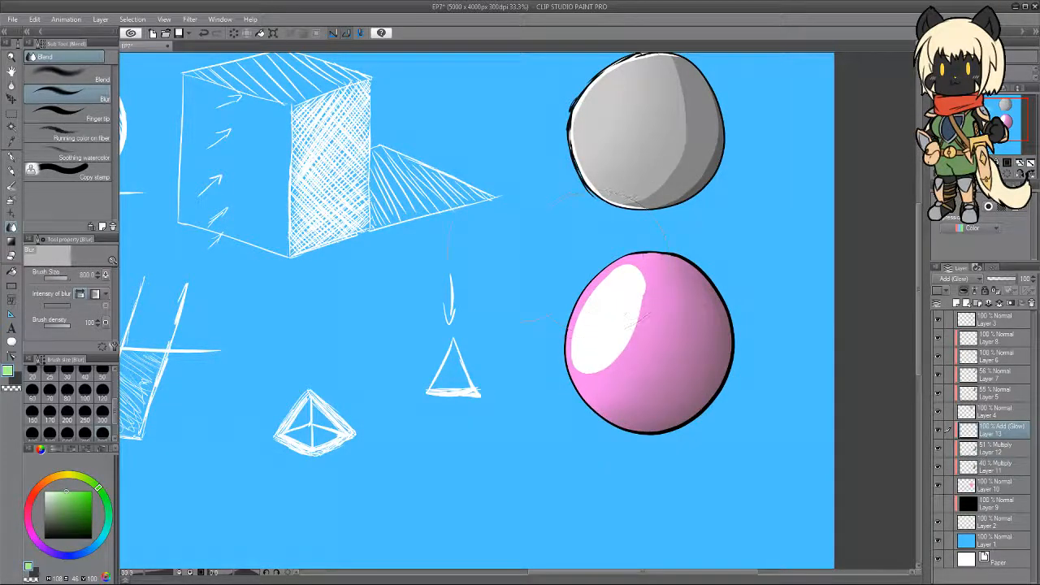
click(12, 154)
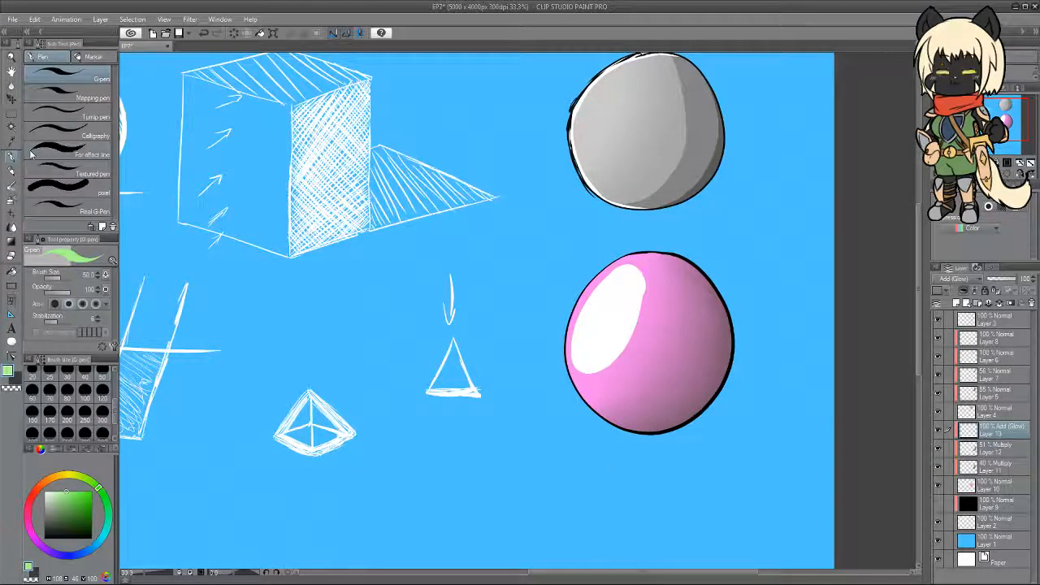
click(988, 413)
drag(540, 252, 573, 277)
drag(556, 271, 573, 277)
Soften the highlight on the pink sphere's Add (Glow) layer with the Blur tool at size 800.
click(988, 431)
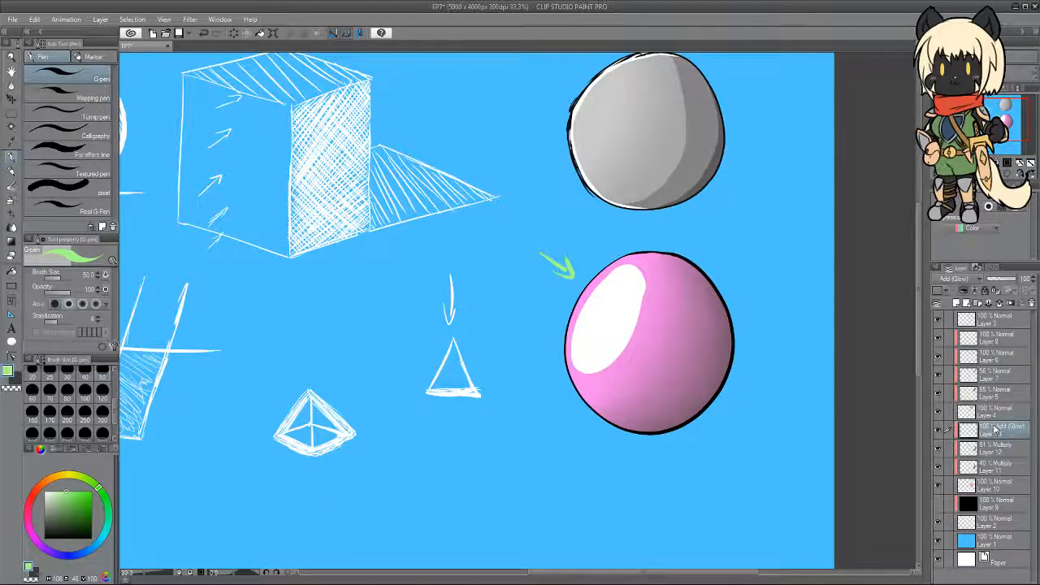
click(12, 227)
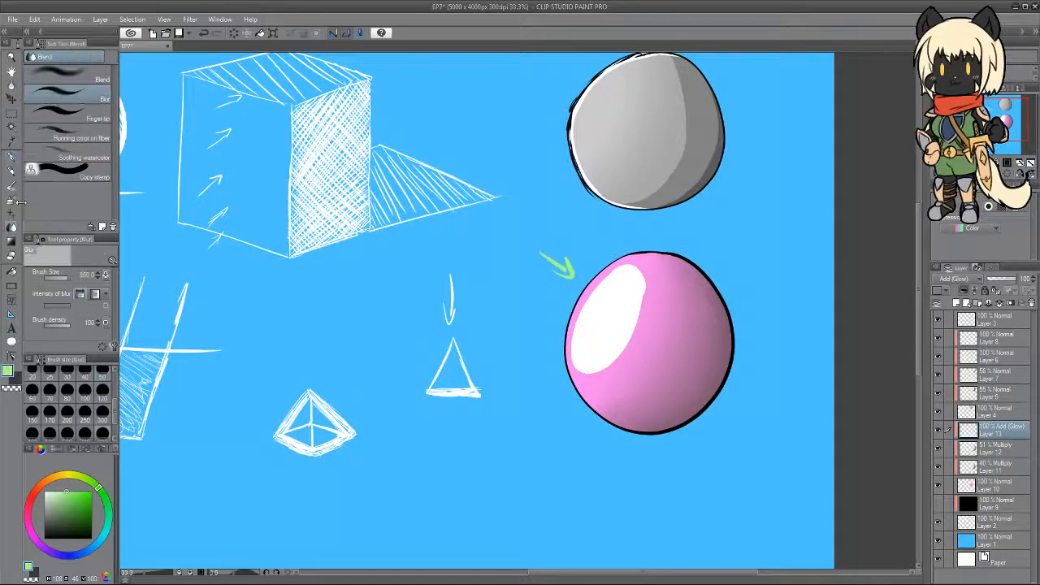
mouse_move(657, 296)
mouse_down()
mouse_move(650, 285)
mouse_move(626, 317)
mouse_move(642, 309)
mouse_move(618, 325)
mouse_move(601, 309)
mouse_move(644, 301)
mouse_move(599, 322)
mouse_up()
mouse_move(611, 243)
mouse_down()
mouse_move(591, 312)
mouse_move(632, 286)
mouse_up()
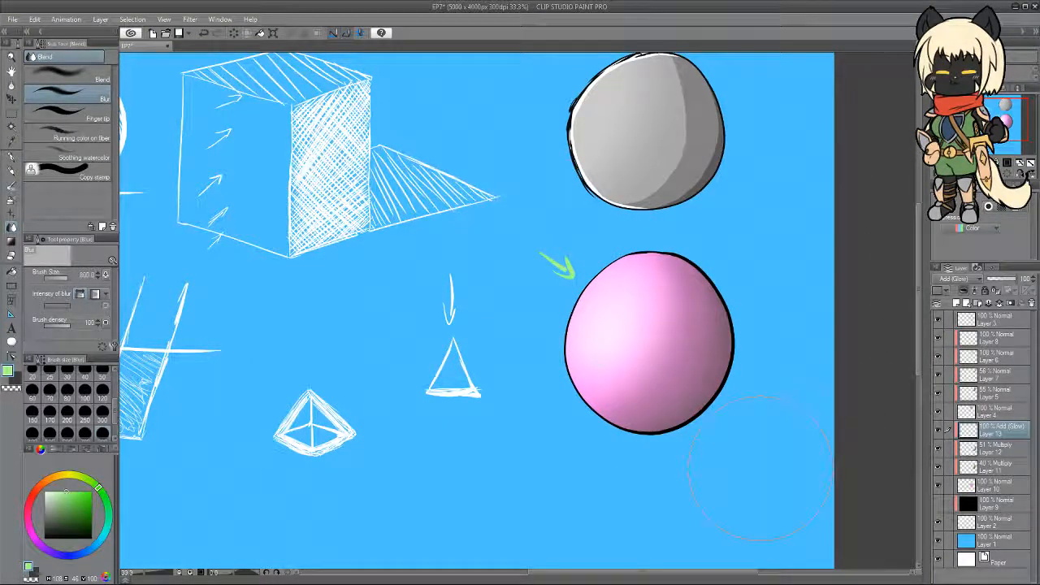
Lower the Add (Glow) highlight layer's opacity to 15% and compare the sphere with the layer hidden and shown.
drag(1005, 281, 996, 281)
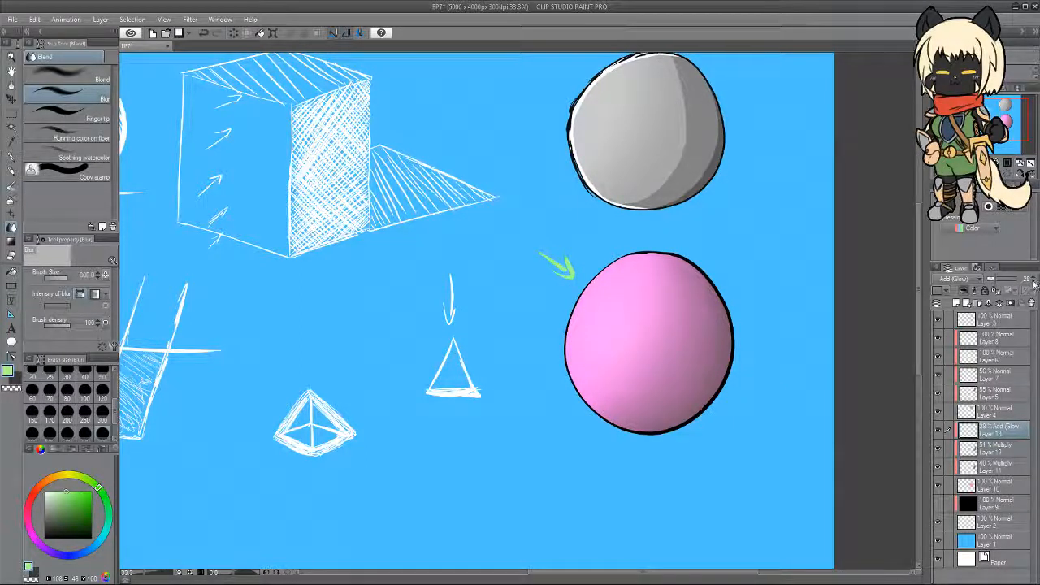
click(1035, 284)
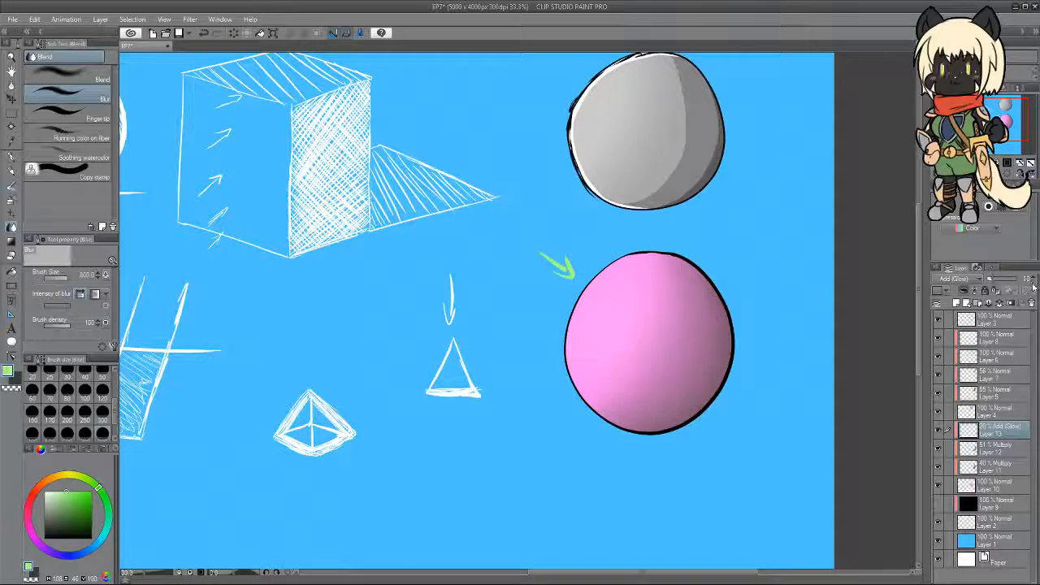
click(1034, 283)
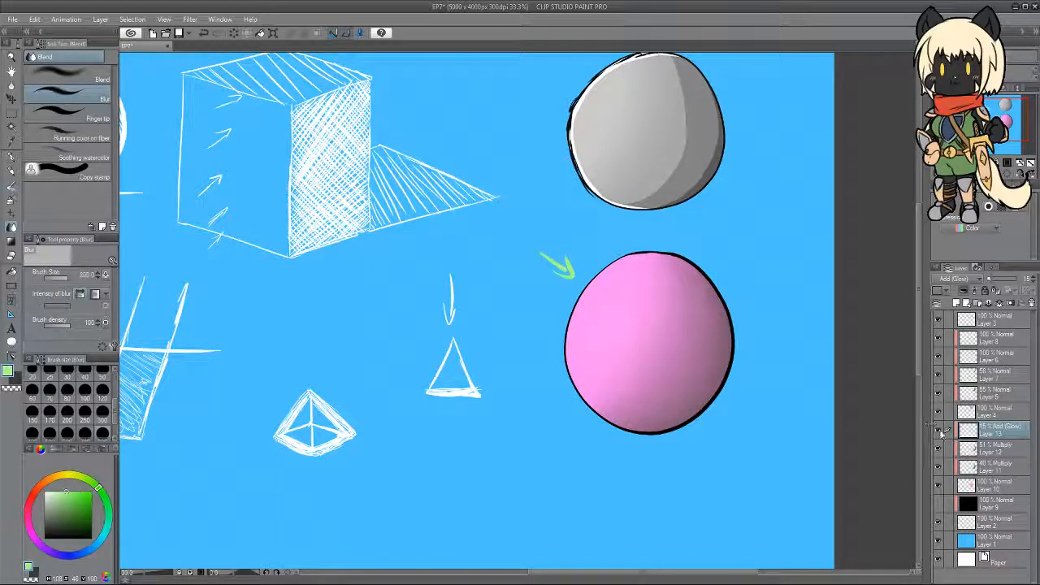
click(939, 431)
click(938, 430)
Examine the pink sphere's shading up close and from a distance alongside the other forms on the canvas.
scroll(700, 332, down, 2)
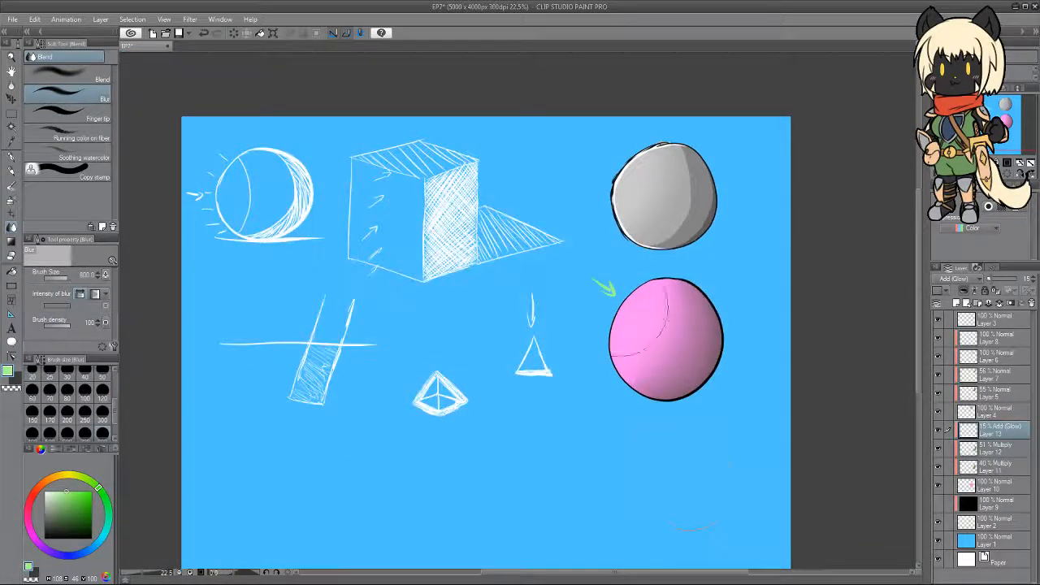
scroll(716, 465, up, 2)
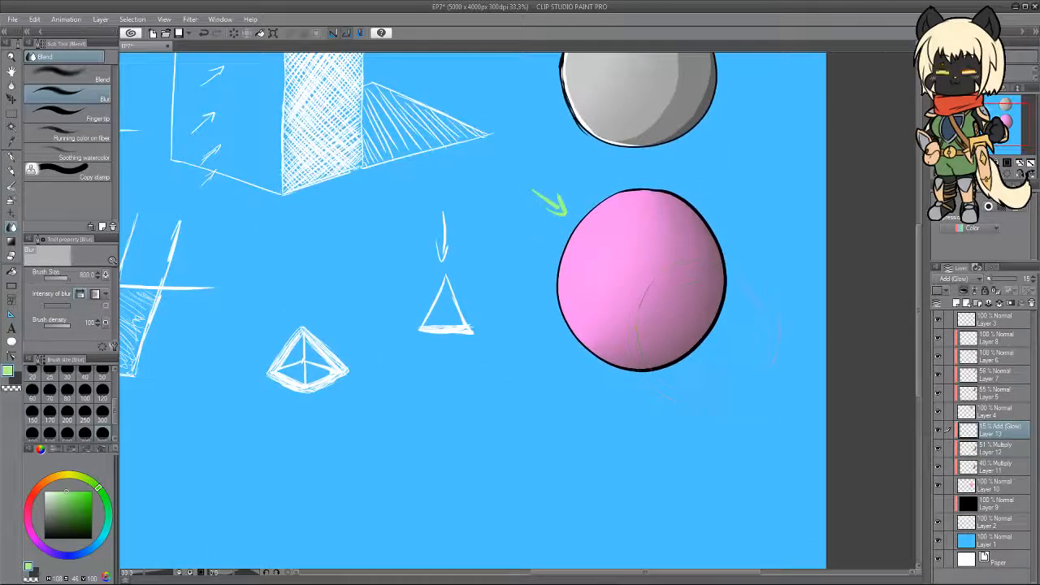
scroll(772, 341, down, 3)
scroll(776, 344, up, 2)
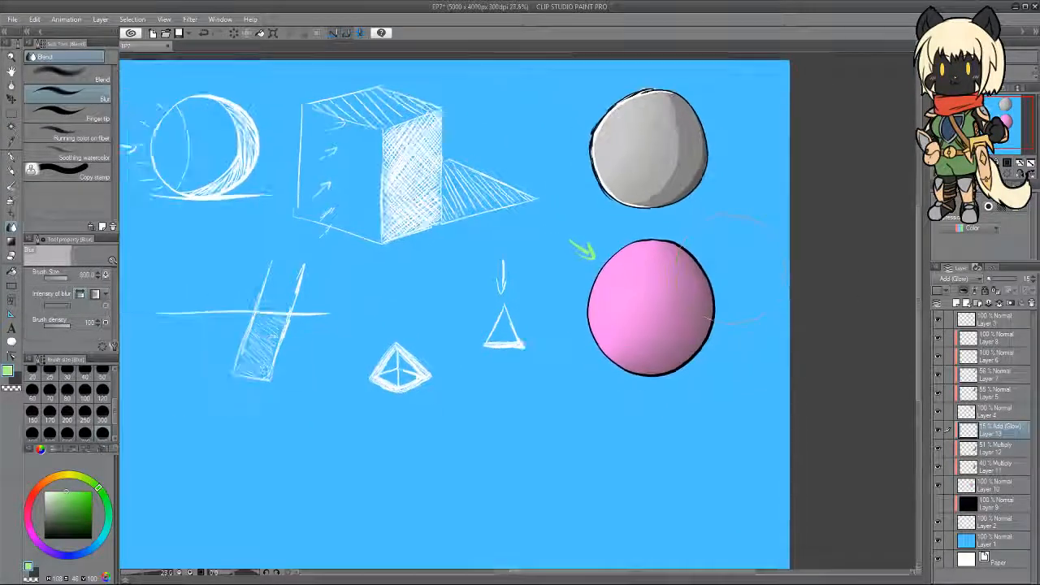
scroll(738, 269, down, 3)
scroll(723, 256, up, 2)
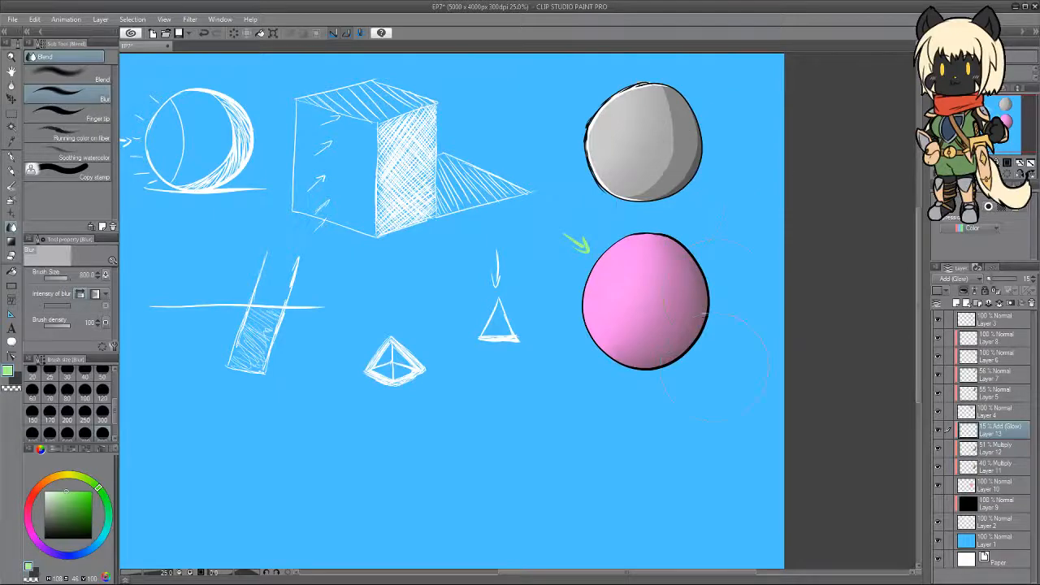
scroll(711, 357, down, 2)
scroll(707, 366, up, 2)
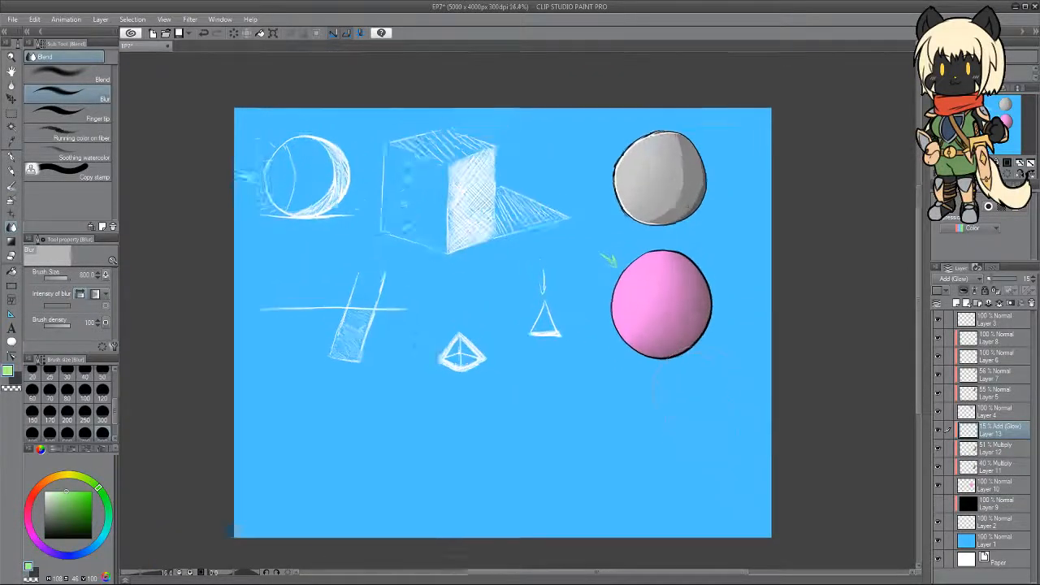
scroll(699, 382, down, 3)
scroll(694, 388, up, 2)
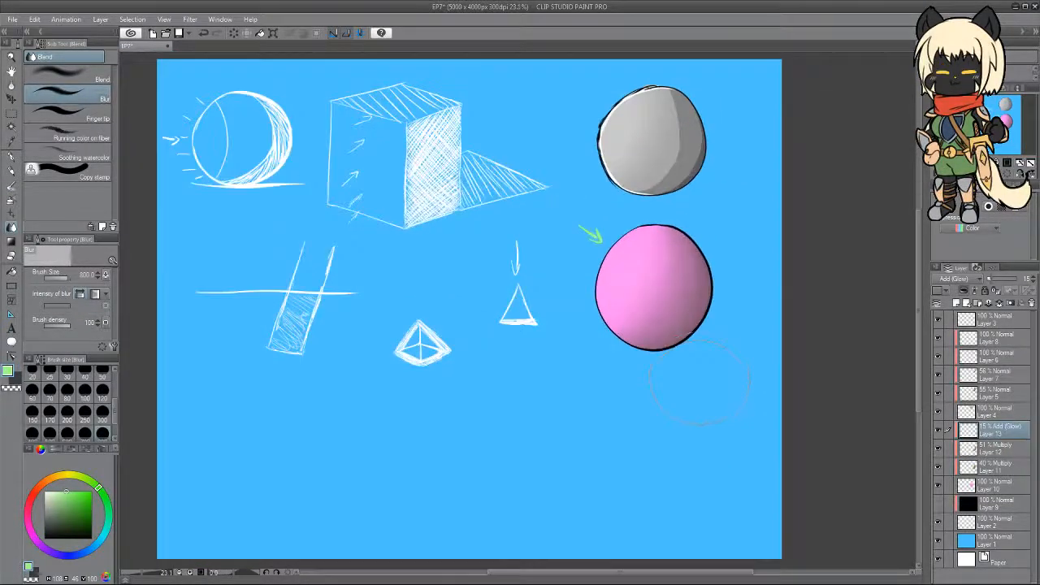
scroll(657, 429, down, 2)
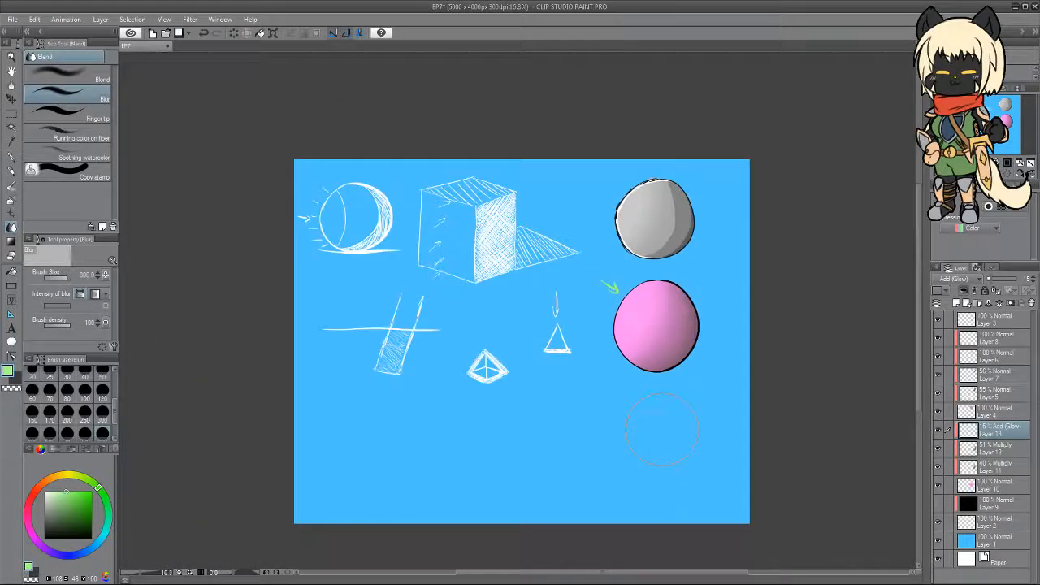
scroll(642, 436, up, 1)
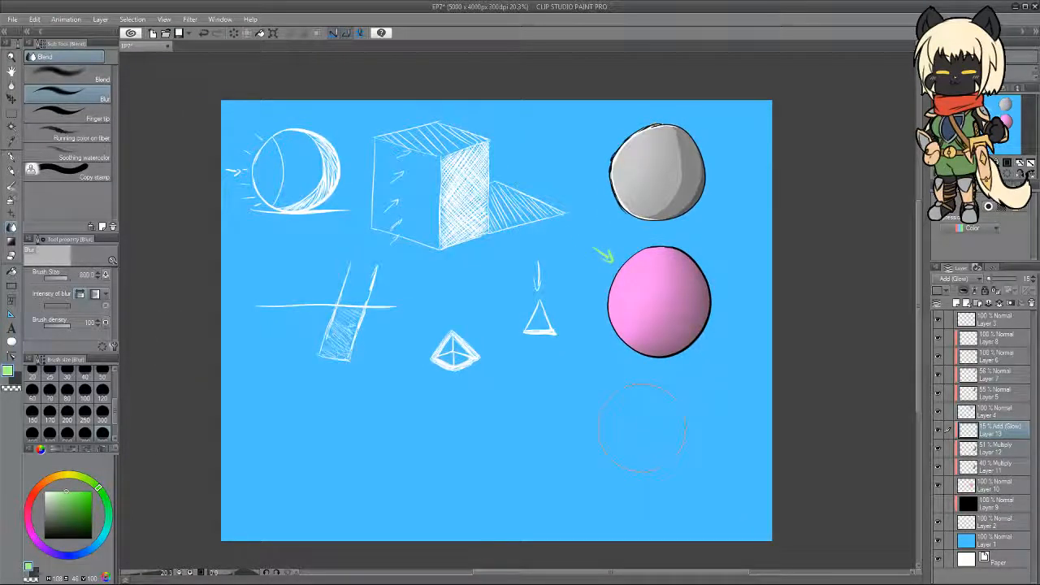
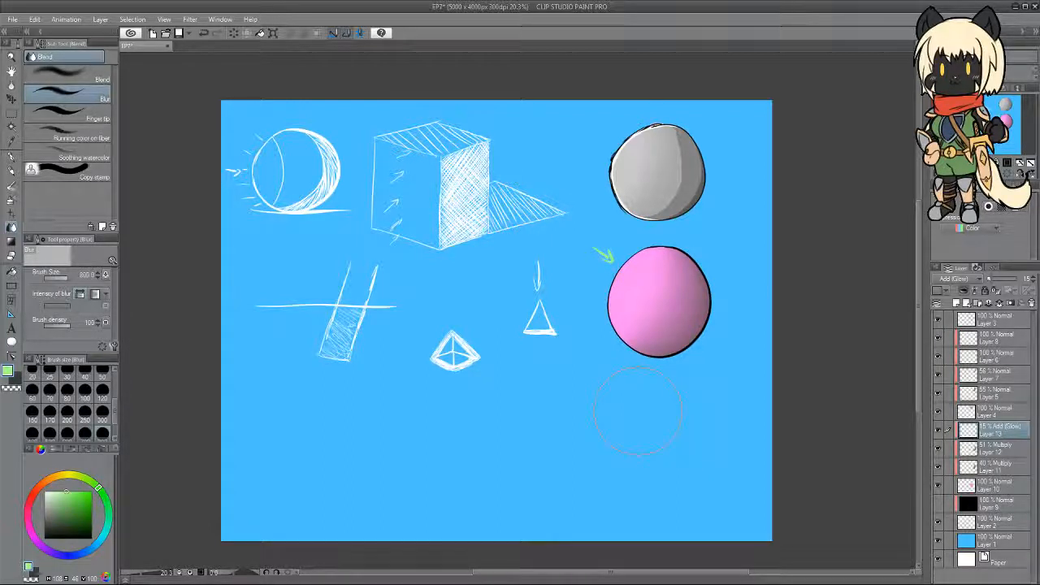
Add a new layer above Layer 3 and outline a large circle below the pyramid and triangle sketches with a black G-pen at size 50.
click(974, 321)
click(957, 302)
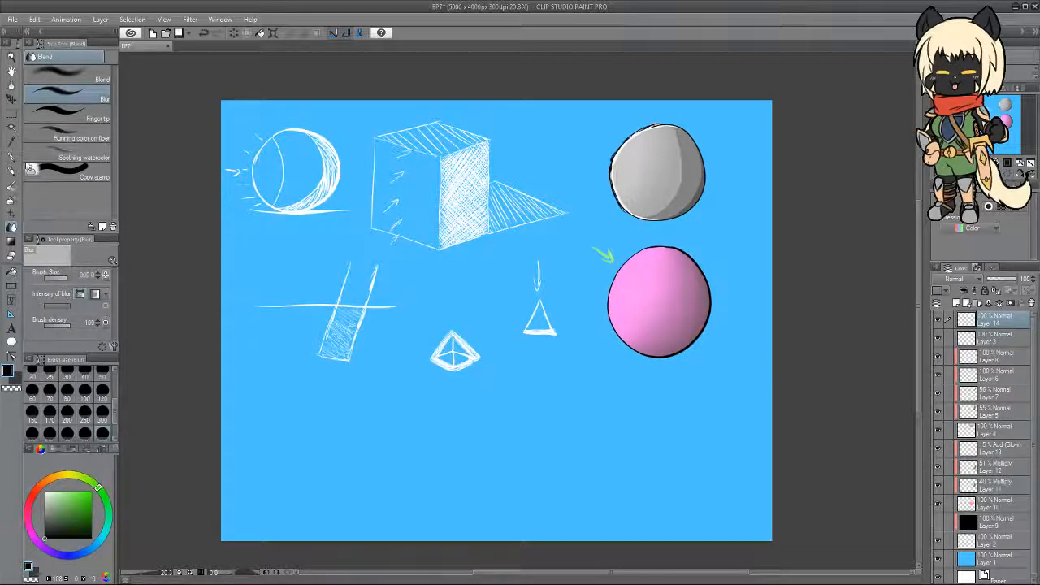
click(12, 157)
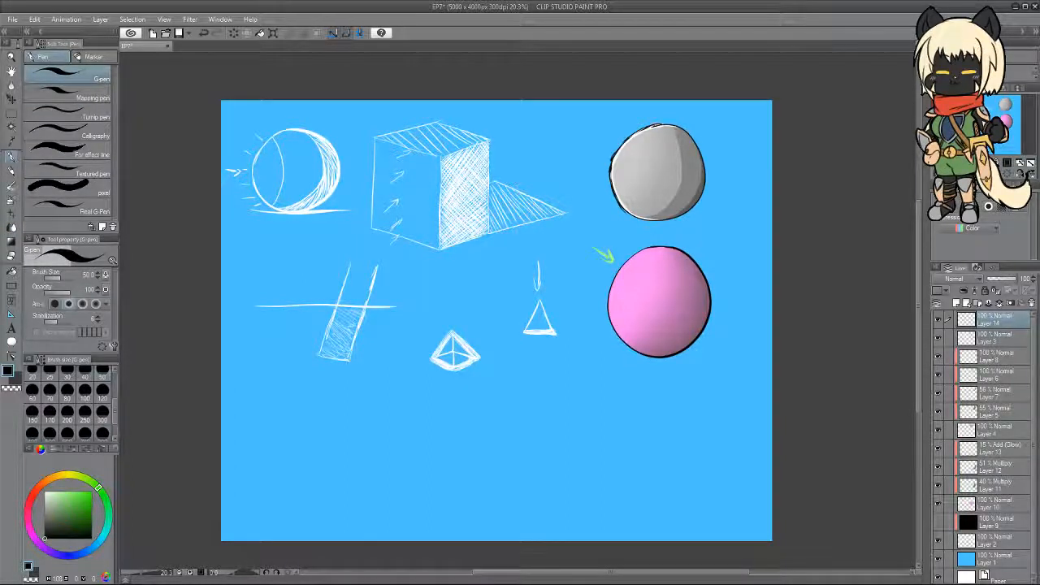
mouse_move(520, 393)
mouse_down()
mouse_move(563, 394)
mouse_move(528, 388)
mouse_up()
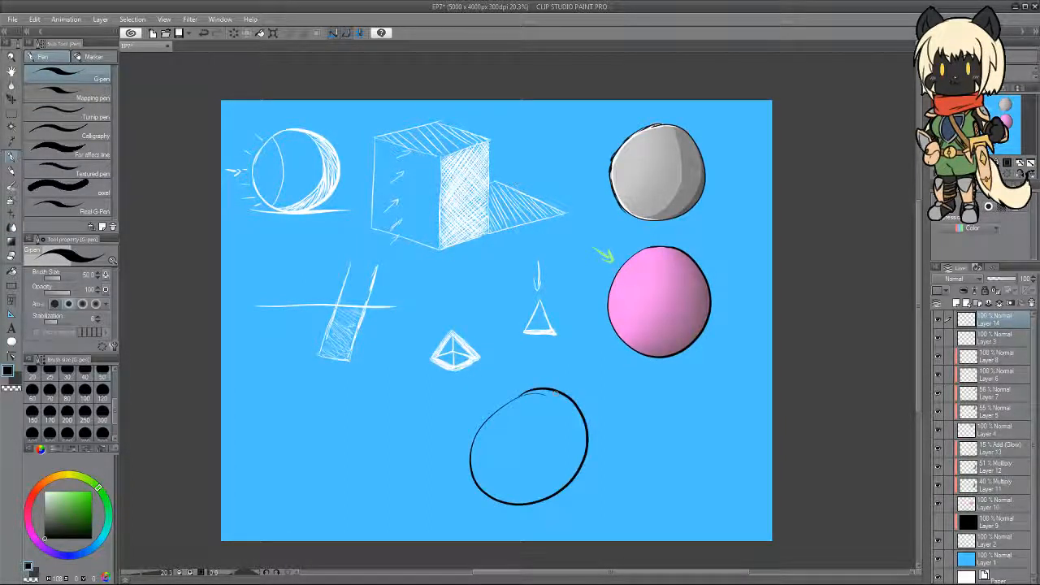
drag(470, 473, 540, 390)
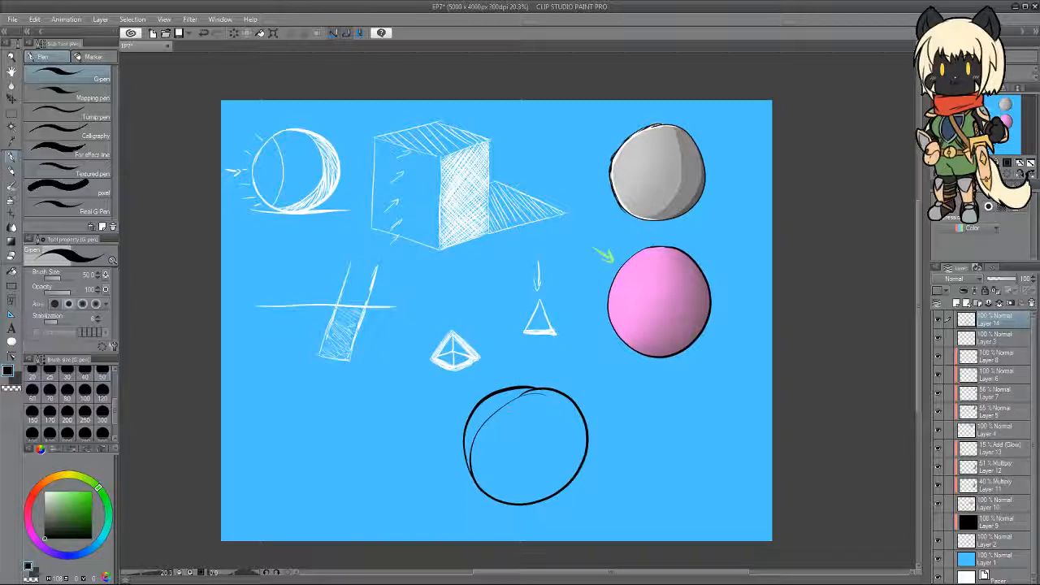
key(ctrl+z)
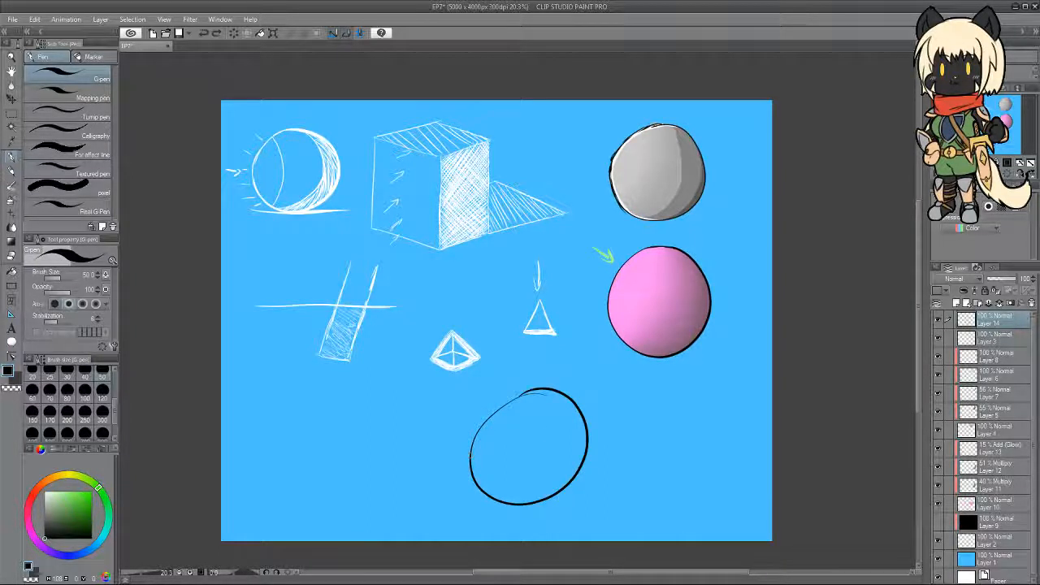
drag(471, 477, 564, 382)
key(ctrl+z)
mouse_move(477, 486)
mouse_down()
mouse_move(506, 390)
mouse_move(560, 400)
mouse_up()
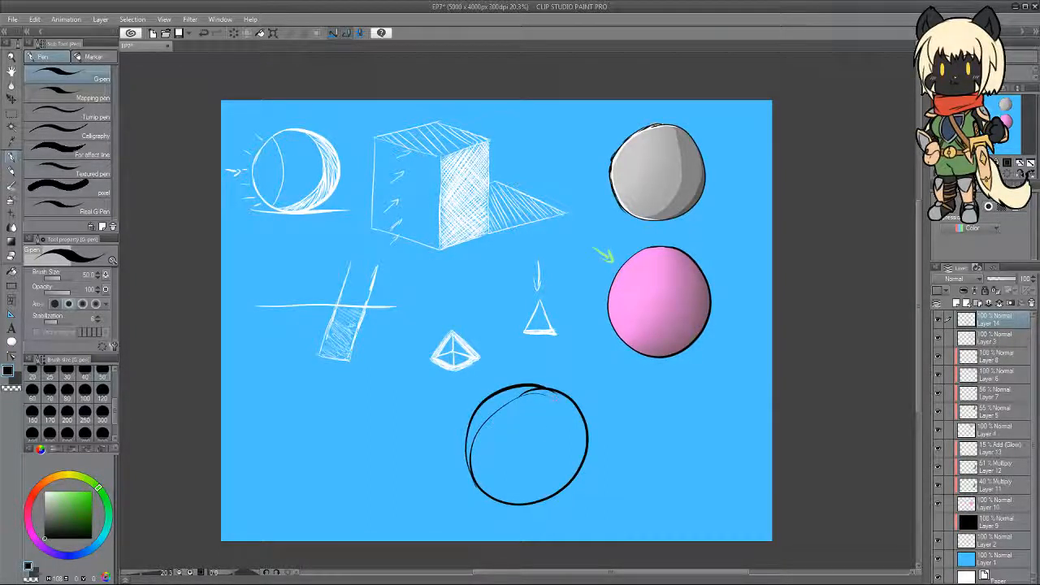
key(ctrl+z)
mouse_move(475, 484)
mouse_down()
mouse_move(471, 426)
mouse_move(531, 388)
mouse_up()
key(ctrl+z)
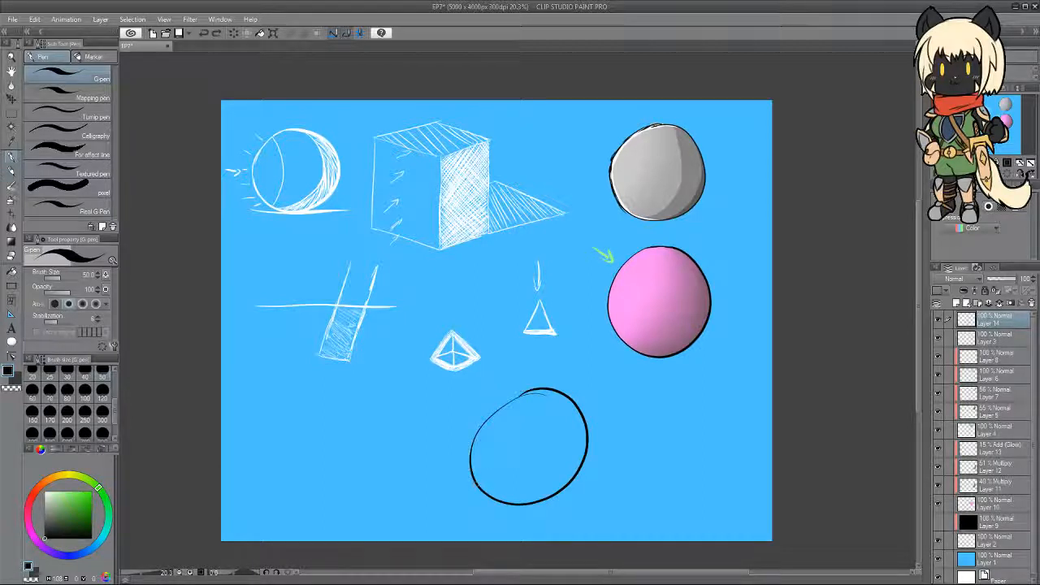
drag(476, 485, 533, 388)
key(ctrl+z)
mouse_move(475, 484)
mouse_down()
mouse_move(533, 389)
mouse_move(575, 393)
mouse_up()
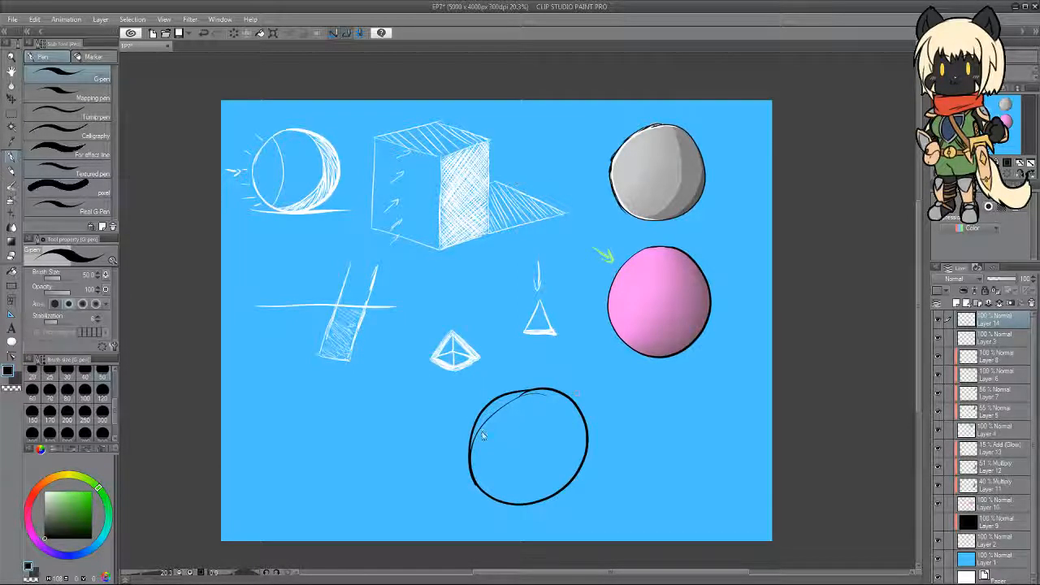
key(ctrl+z)
drag(475, 485, 535, 387)
key(ctrl+z)
Redraw the large circle's upper-left curve with the G-pen and remove the stray inner line with the Hard eraser at size 50.
mouse_move(476, 486)
mouse_down()
mouse_move(479, 417)
mouse_move(534, 389)
mouse_up()
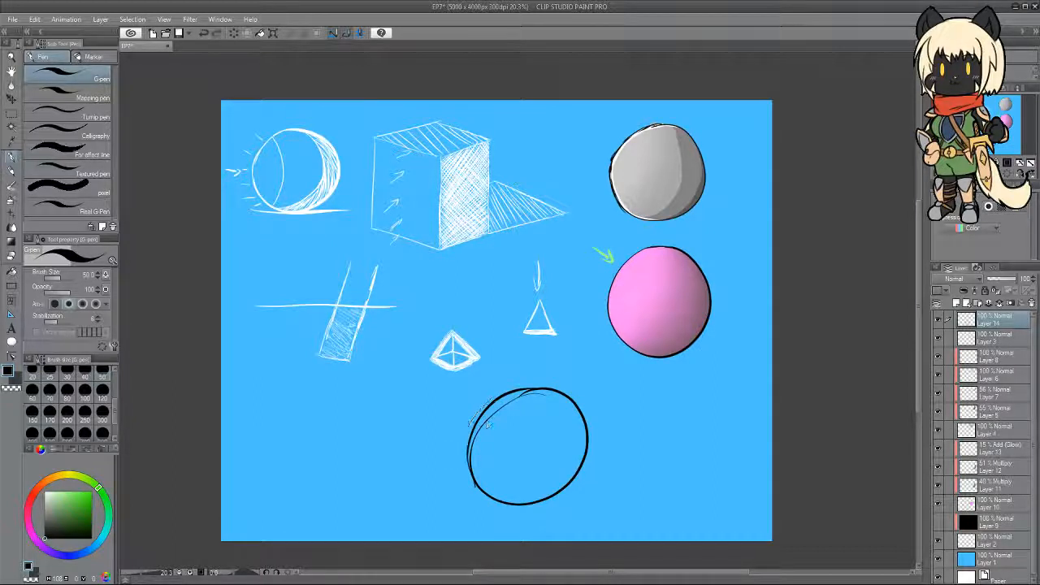
drag(471, 437, 499, 397)
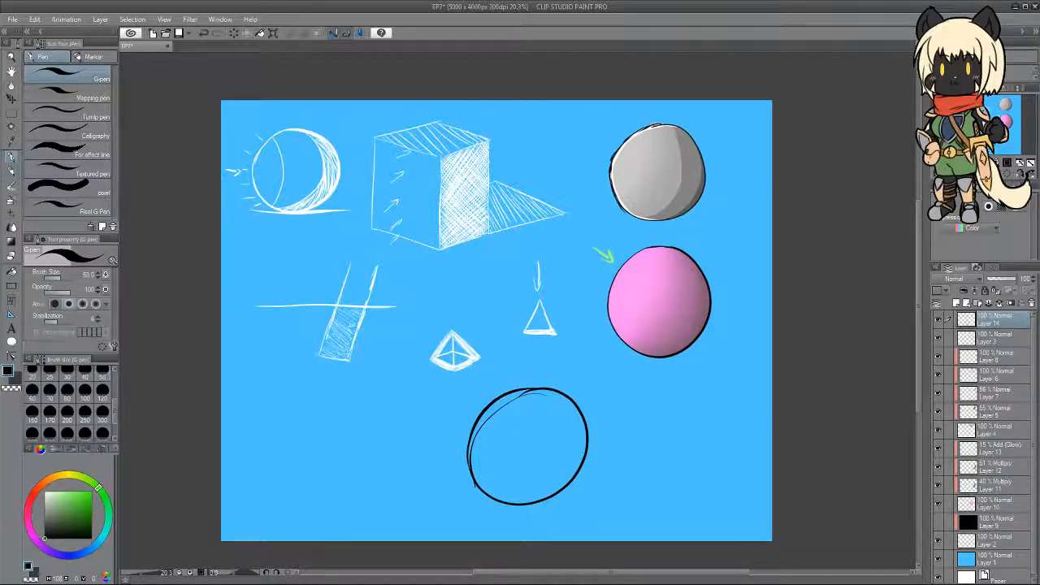
key(e)
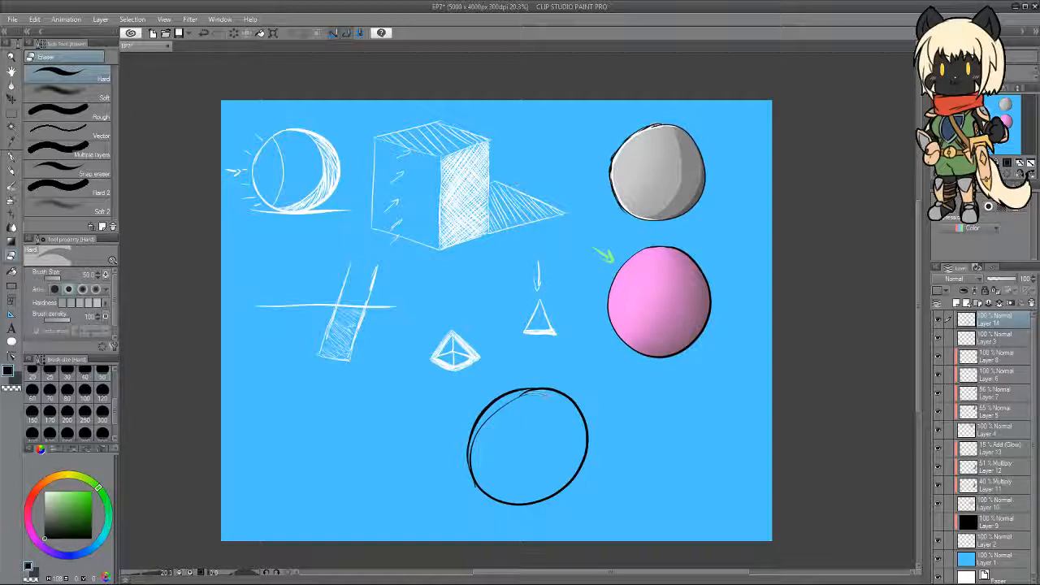
mouse_move(546, 396)
mouse_down()
mouse_move(523, 396)
mouse_move(478, 432)
mouse_move(474, 485)
mouse_up()
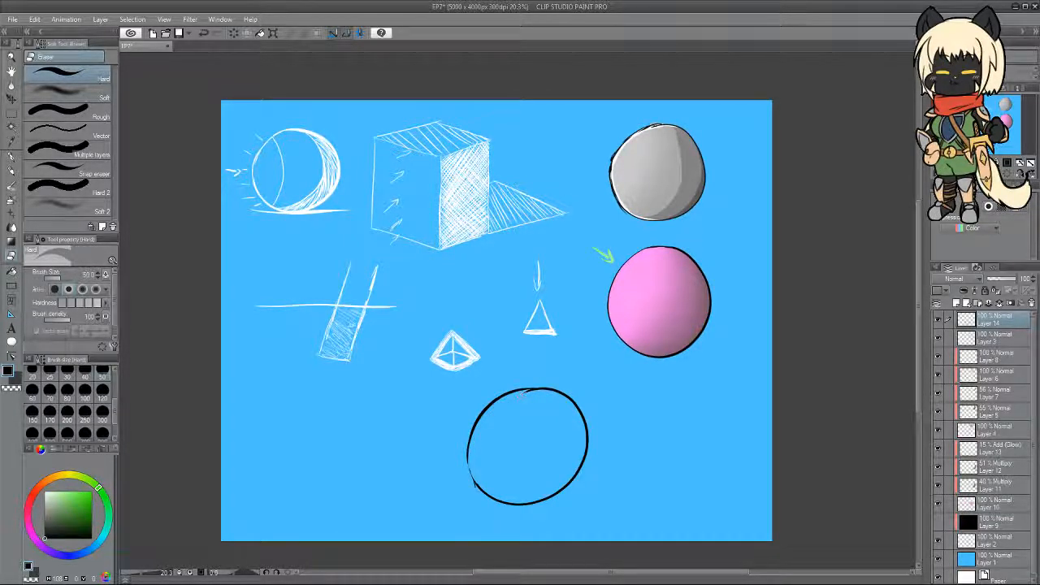
Sketch an upright cylinder in black G-pen beside the large circle, with two straight sides, a base line and a shallow elliptical top.
key(p)
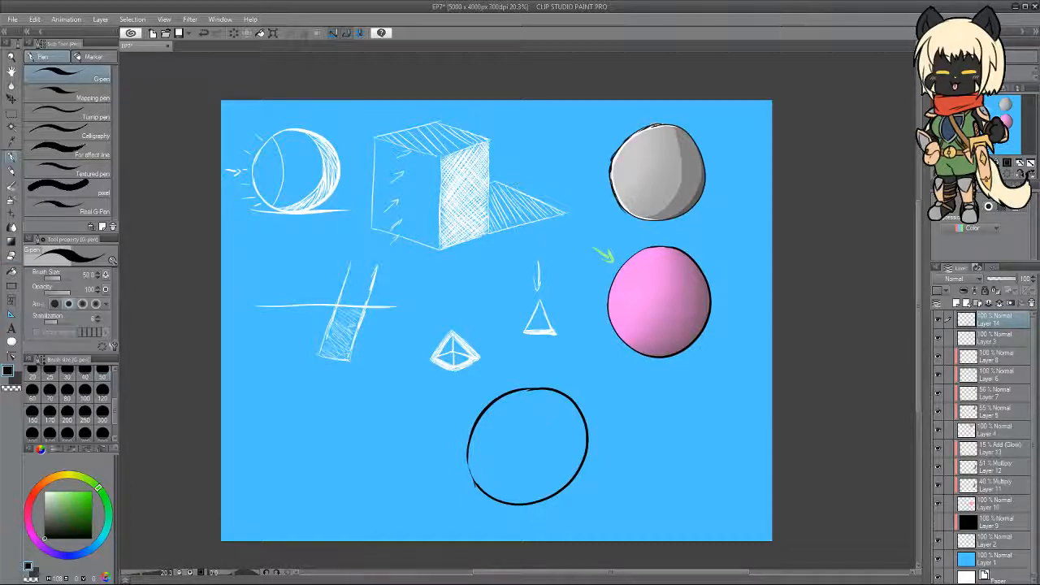
mouse_move(648, 379)
mouse_down()
mouse_move(646, 492)
mouse_move(725, 379)
mouse_move(723, 486)
mouse_up()
drag(650, 492, 746, 489)
drag(650, 380, 736, 380)
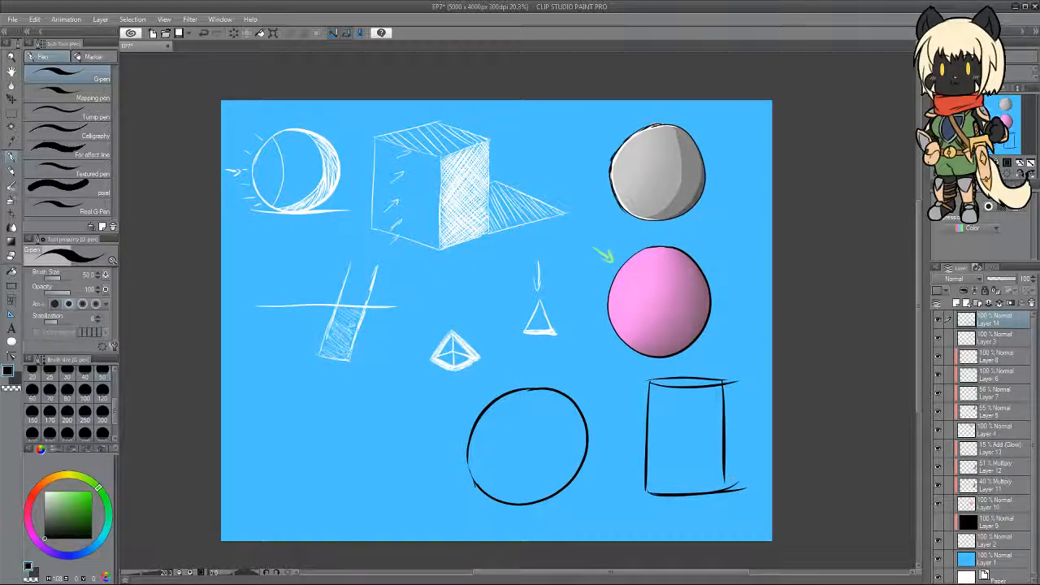
drag(725, 472, 726, 488)
Divide the cylinder with a vertical line, add a light arrow pointing at its left side and mark the shadow on its right half.
drag(684, 385, 684, 495)
key(ctrl+z)
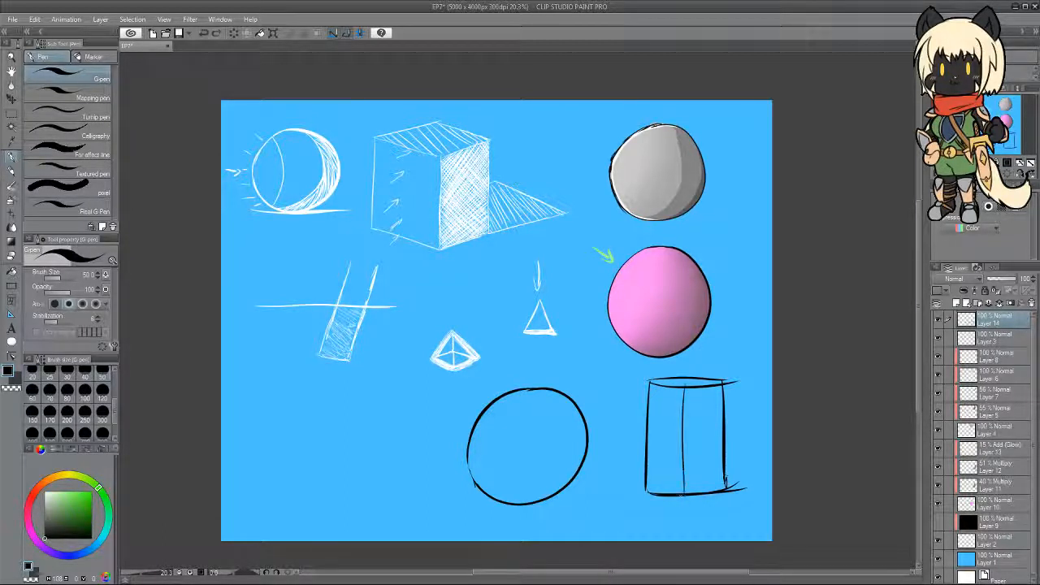
mouse_move(615, 443)
mouse_down()
mouse_move(636, 444)
mouse_move(629, 450)
mouse_up()
drag(717, 393, 689, 476)
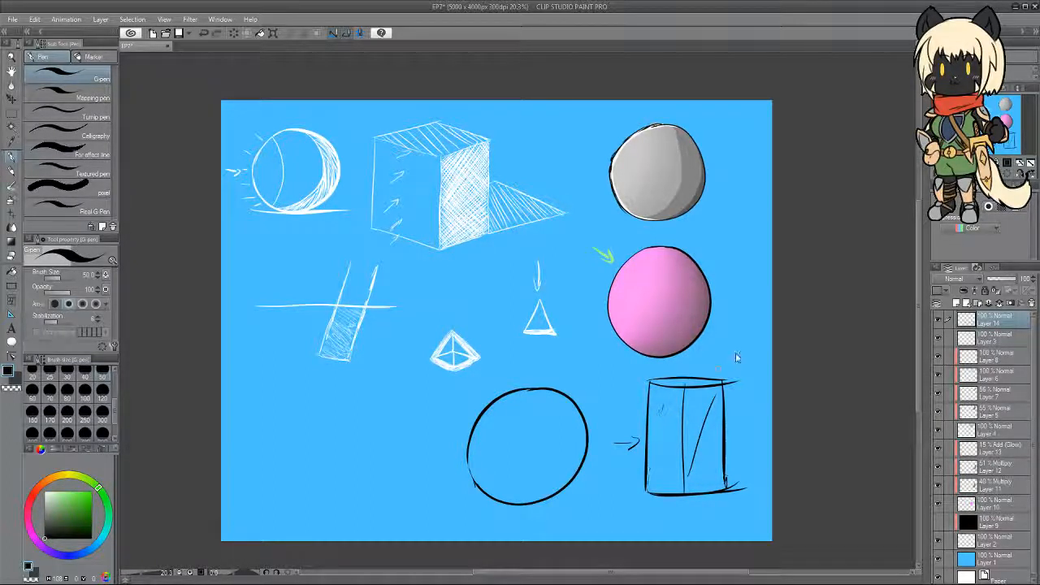
Undo the whole cylinder sketch beside the large circle, including its dividing line, light arrow and shadow mark.
key(ctrl+z)
key(ctrl+z)
key(ctrl+z)
key(ctrl+z)
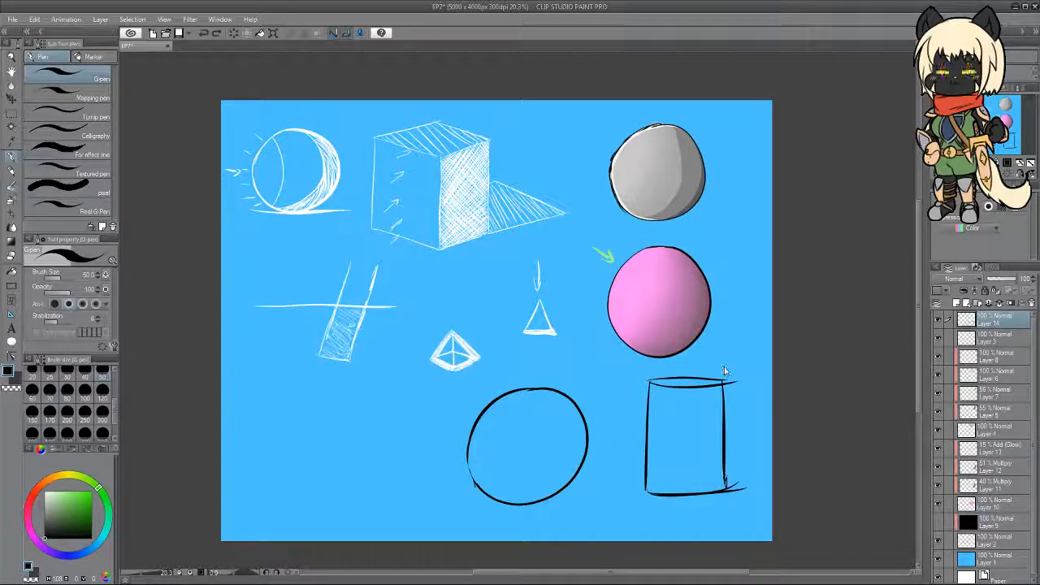
key(ctrl+z)
key(ctrl+z)
key(ctrl+z)
key(ctrl+z)
key(ctrl+z)
key(ctrl+z)
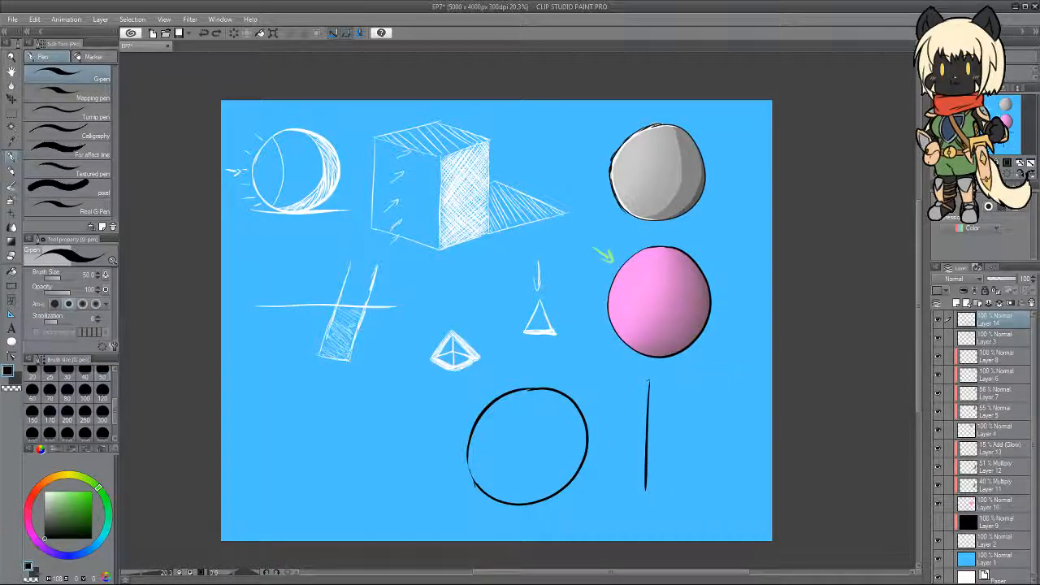
Sketch a wide rectangular block beside the large circle, with a horizontal dividing line inside and a light arrow pointing down at its top.
drag(611, 437, 742, 434)
drag(611, 439, 719, 506)
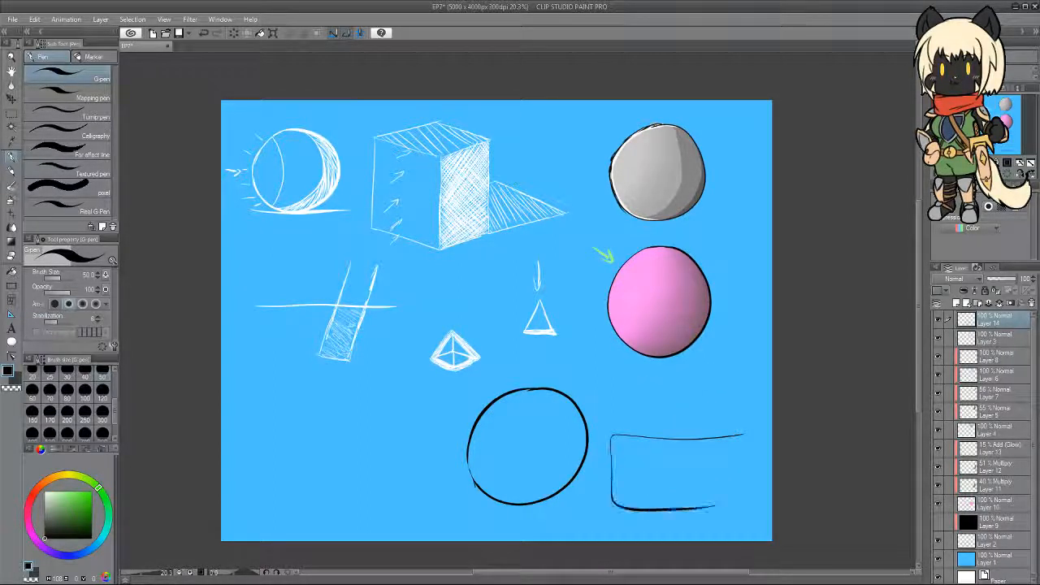
mouse_move(742, 437)
mouse_down()
mouse_move(748, 472)
mouse_move(700, 500)
mouse_up()
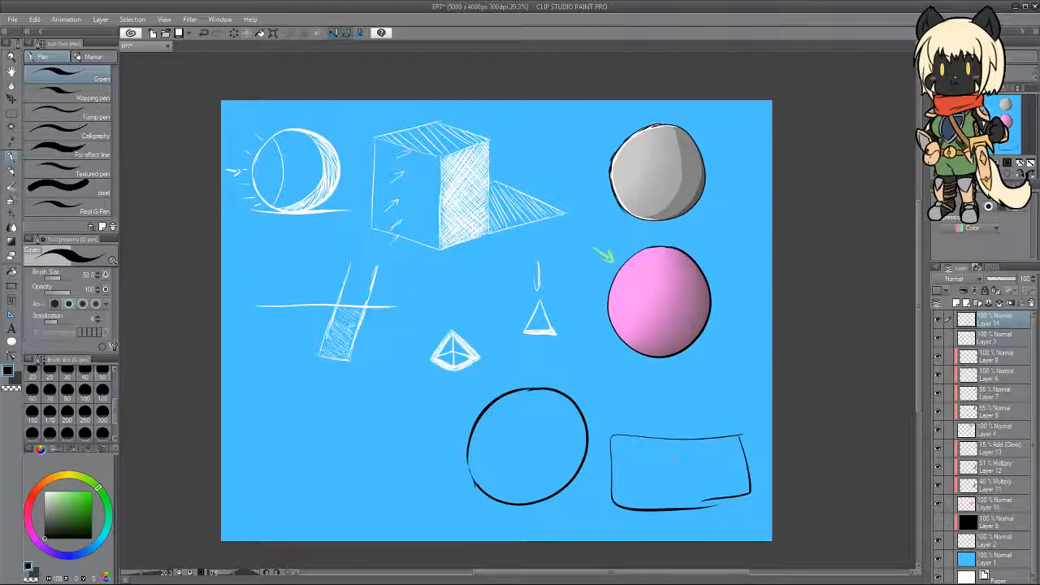
drag(632, 467, 744, 468)
drag(663, 398, 681, 497)
Undo the block together with its dividing line and light arrow, and return to the G-pen.
key(ctrl+z)
key(ctrl+z)
key(ctrl+z)
key(ctrl+z)
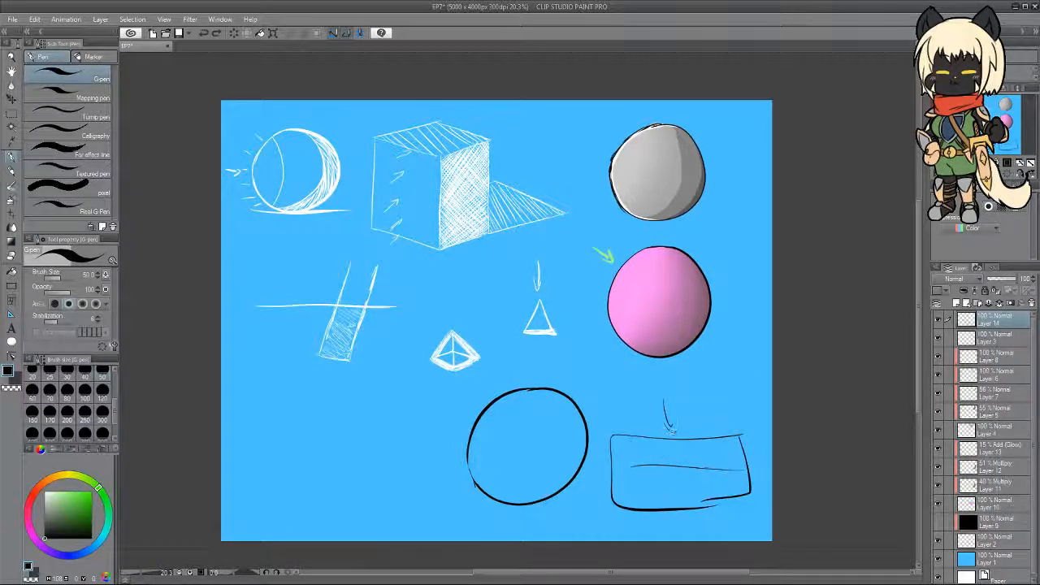
key(y)
key(ctrl+z)
key(ctrl+z)
key(ctrl+z)
key(ctrl+z)
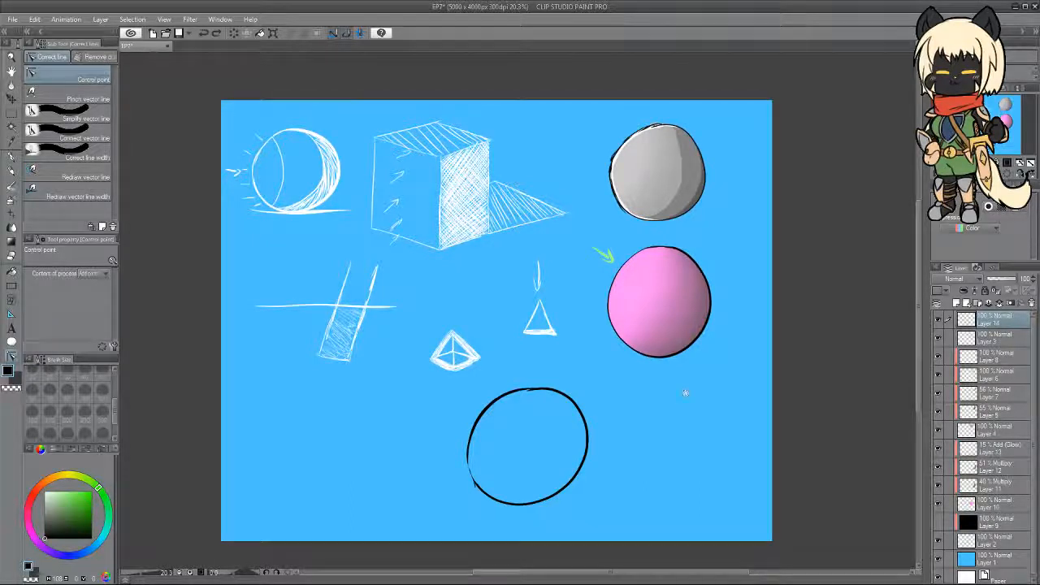
key(p)
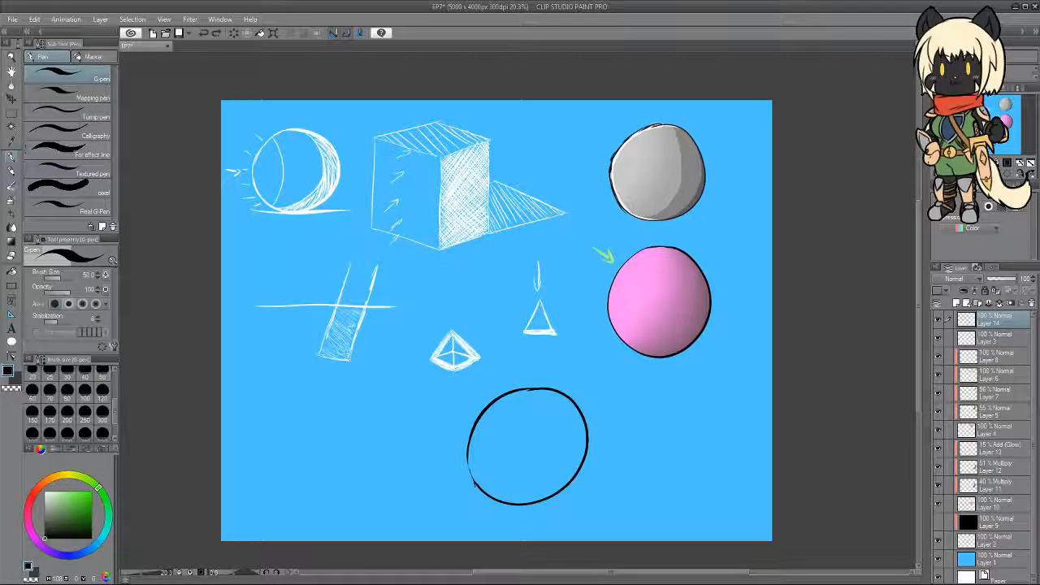
Sketch a bent two-part arm shape beside the large circle and add a light arrow pointing down at the bend.
drag(265, 379, 311, 440)
mouse_move(266, 379)
mouse_down()
mouse_move(280, 364)
mouse_move(341, 409)
mouse_up()
drag(312, 442, 365, 467)
mouse_move(358, 419)
mouse_down()
mouse_move(365, 462)
mouse_move(437, 370)
mouse_move(459, 408)
mouse_move(364, 459)
mouse_up()
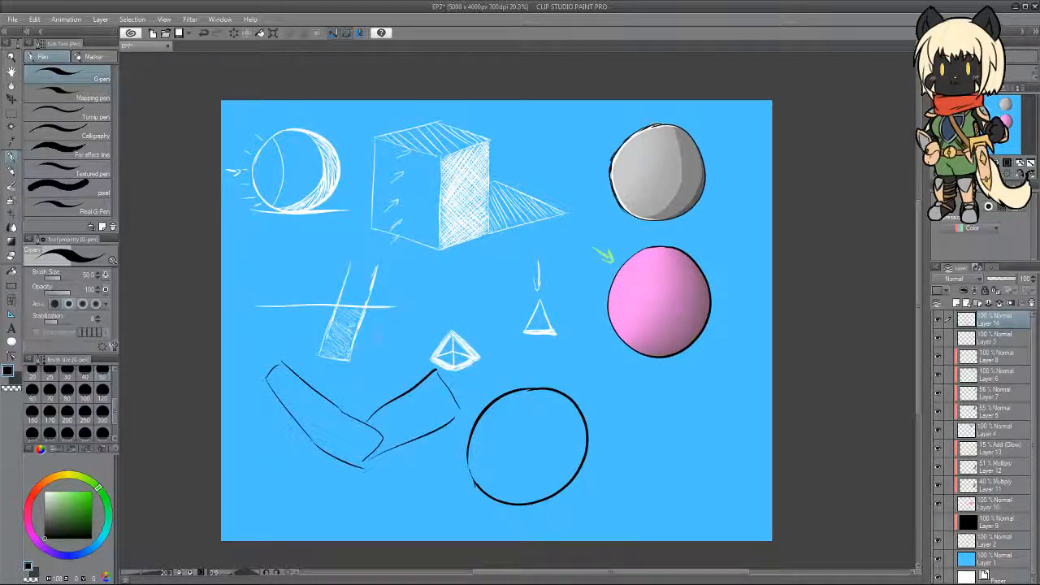
drag(373, 326, 369, 371)
drag(364, 354, 383, 356)
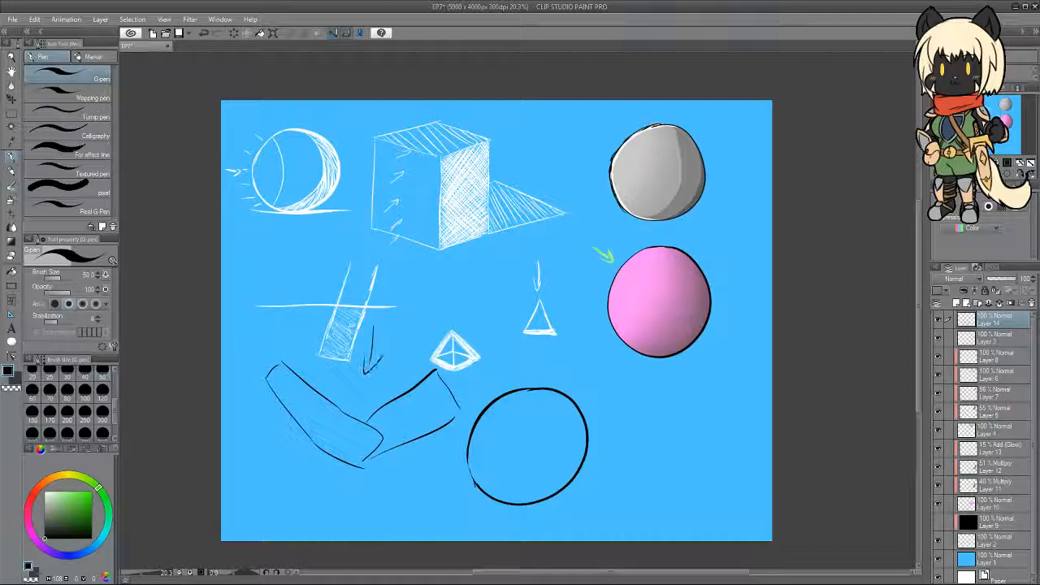
Draw a shadow boundary along both segments of the bent arm and hatch the area below it.
mouse_move(276, 373)
mouse_down()
mouse_move(364, 437)
mouse_move(453, 386)
mouse_up()
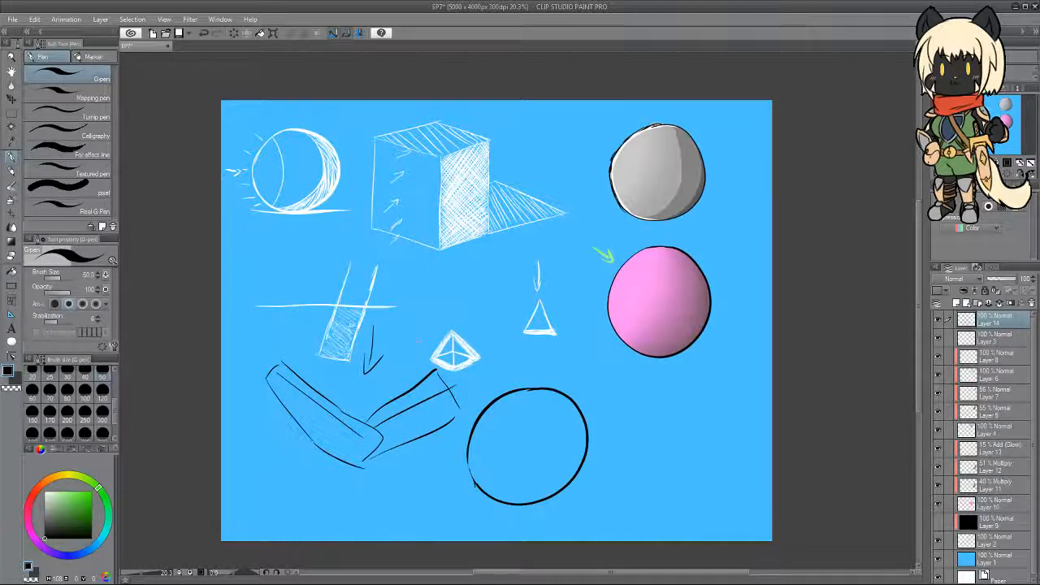
drag(305, 415, 319, 440)
mouse_move(328, 418)
mouse_down()
mouse_move(355, 453)
mouse_move(355, 444)
mouse_move(403, 439)
mouse_move(401, 429)
mouse_move(455, 403)
mouse_up()
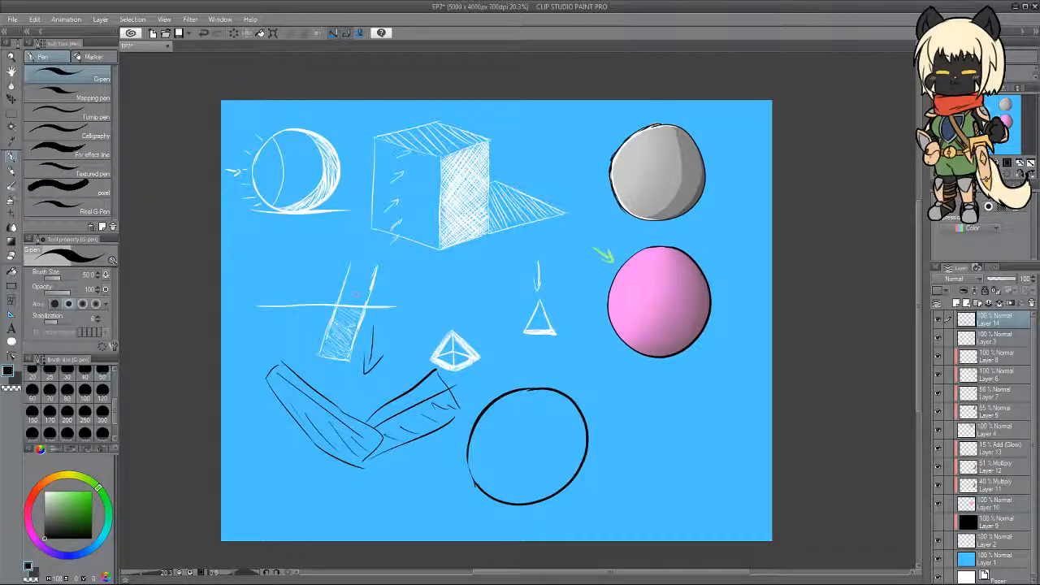
Undo the bent arm sketch with its hatching, shadow boundary and light arrow.
key(ctrl+z)
key(ctrl+z)
key(ctrl+z)
key(ctrl+z)
key(ctrl+z)
key(ctrl+z)
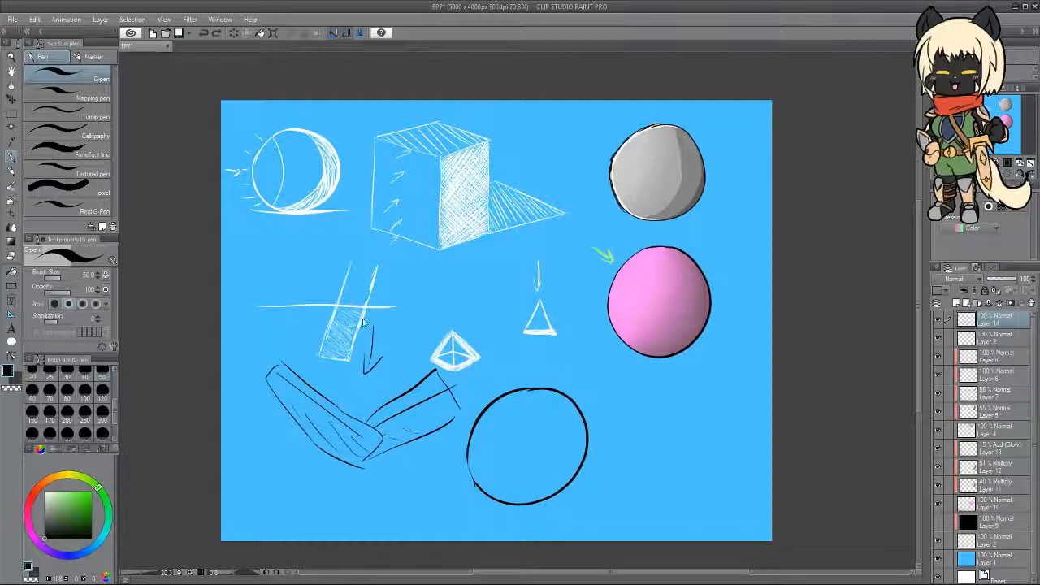
key(ctrl+z)
key(ctrl+z)
key(ctrl+z)
key(ctrl+z)
key(ctrl+z)
key(ctrl+z)
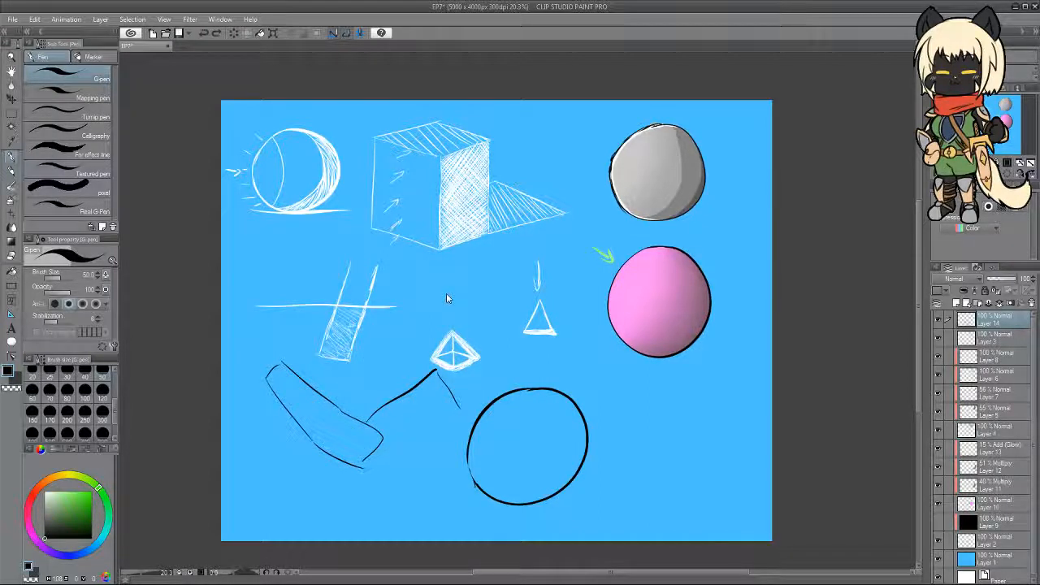
key(ctrl+z)
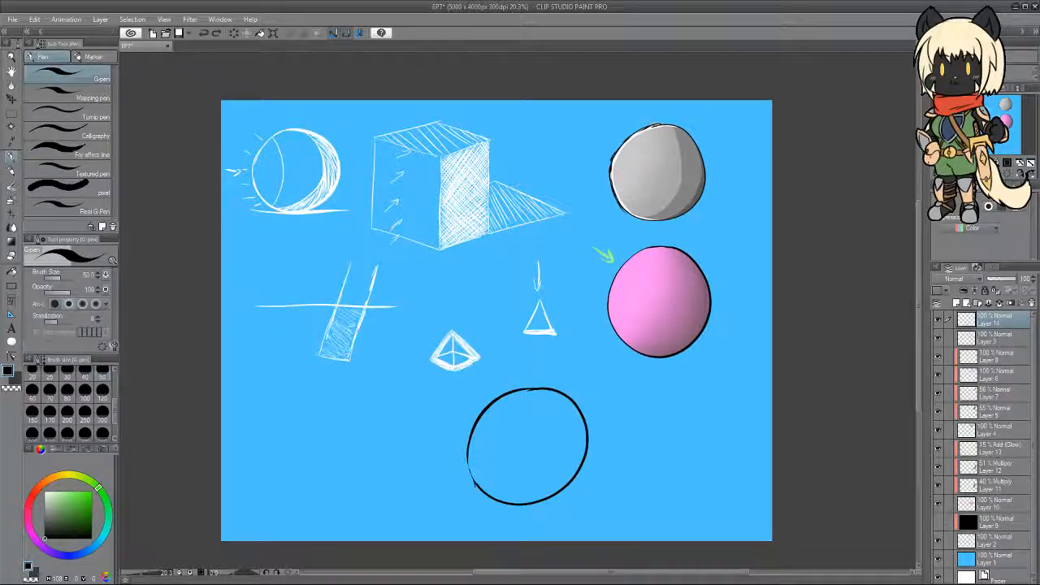
Sketch an arm with a rounded upper part, a tapering forearm angled downward and a small boxy wrist, redrawing the forearm's upper edge.
drag(351, 378, 340, 460)
mouse_move(353, 372)
mouse_down()
mouse_move(388, 406)
mouse_move(378, 461)
mouse_move(413, 517)
mouse_up()
drag(378, 463, 424, 496)
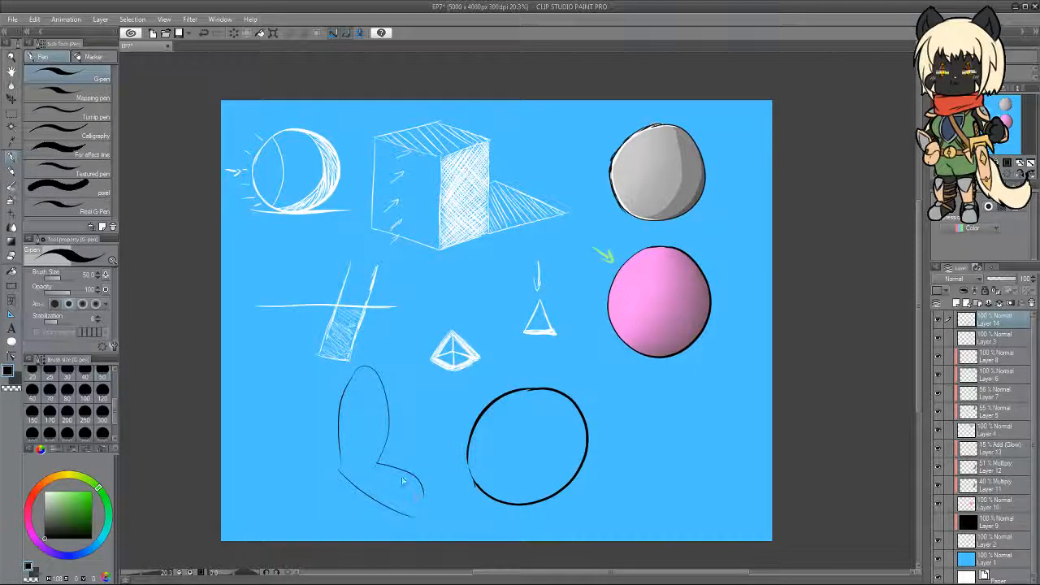
key(ctrl+z)
mouse_move(379, 462)
mouse_down()
mouse_move(414, 507)
mouse_move(406, 507)
mouse_move(433, 530)
mouse_up()
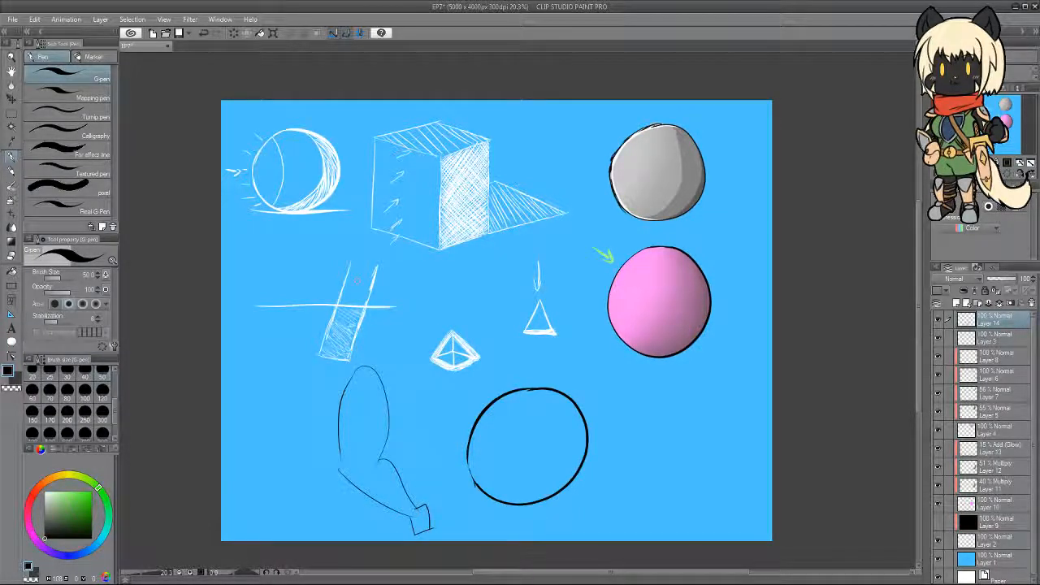
Point a diagonal light arrow at the arm and trace the shadow boundary along its far side from shoulder to wrist.
drag(268, 379, 318, 422)
drag(370, 390, 374, 453)
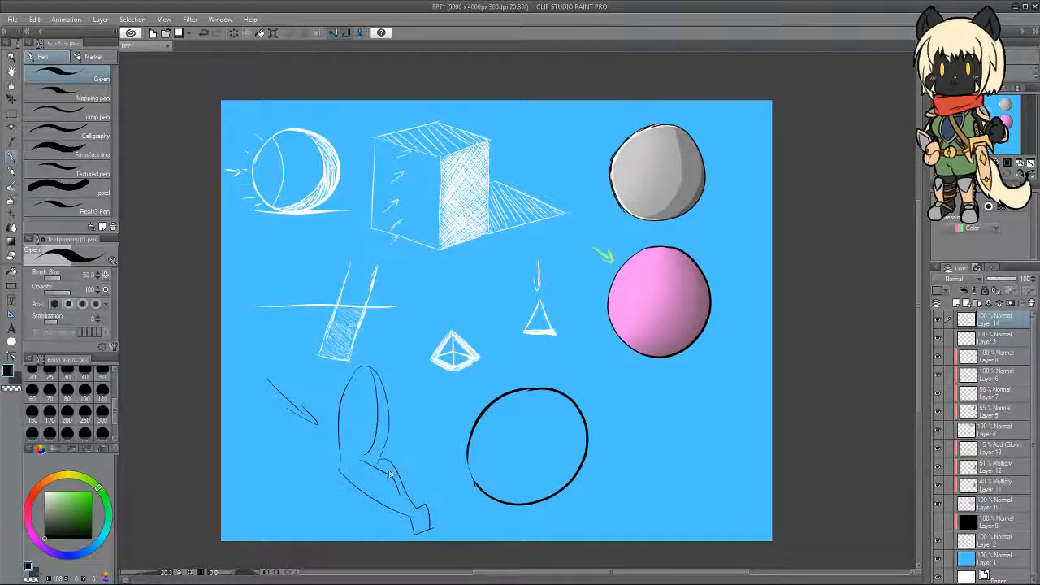
drag(370, 468, 405, 493)
key(ctrl+z)
drag(365, 461, 411, 502)
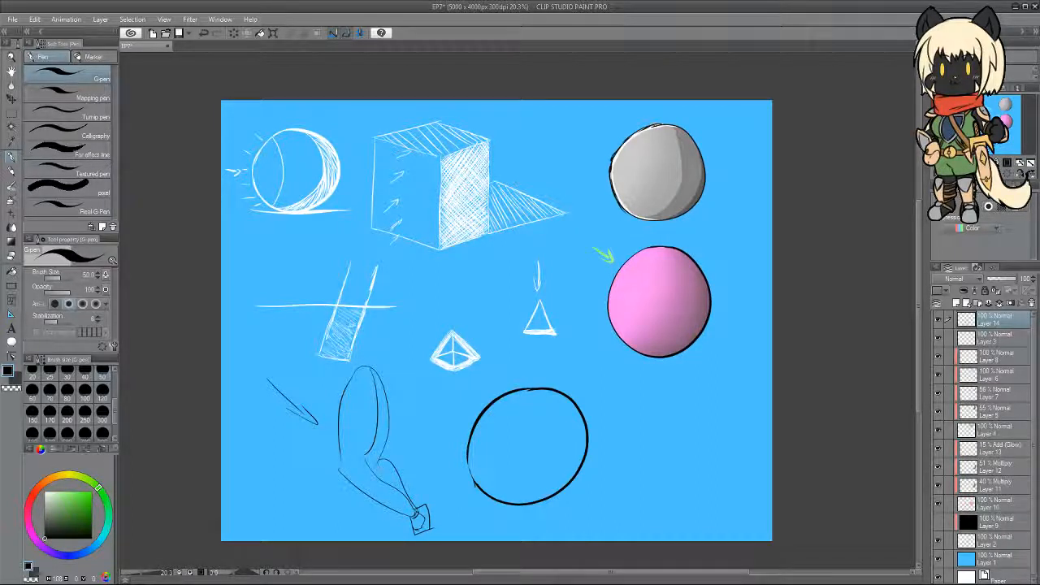
drag(379, 463, 406, 495)
drag(376, 461, 374, 371)
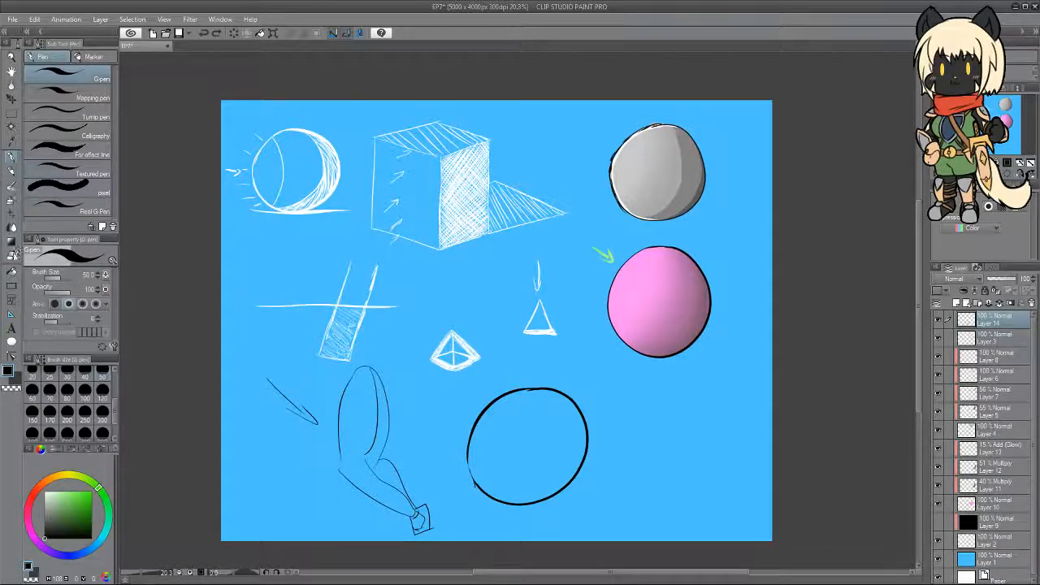
Erase the arm sketch and its light arrow with the Hard eraser at size 300.
key(e)
click(104, 413)
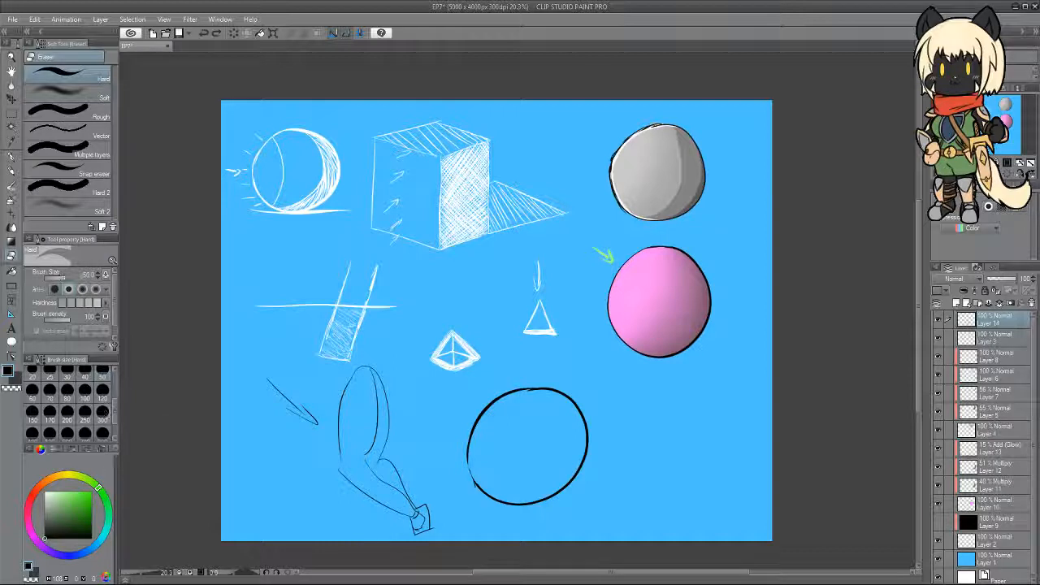
drag(276, 388, 322, 435)
mouse_move(367, 370)
mouse_down()
mouse_move(382, 394)
mouse_move(378, 483)
mouse_move(423, 528)
mouse_move(424, 508)
mouse_up()
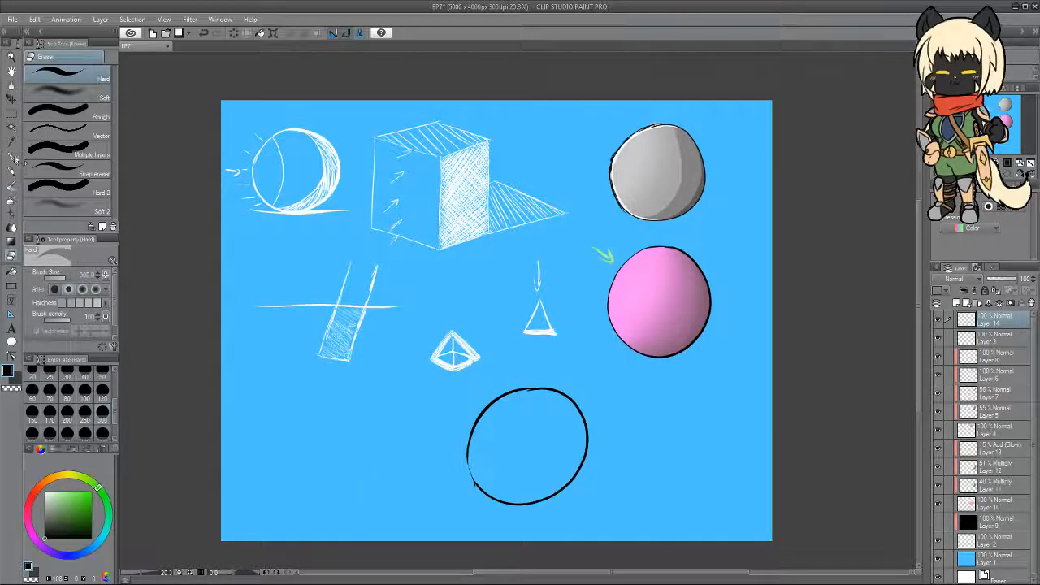
Stipple the large circle's lower edge with black G-pen dots, packing them densely at the rim and thinning them inward as shadow.
key(p)
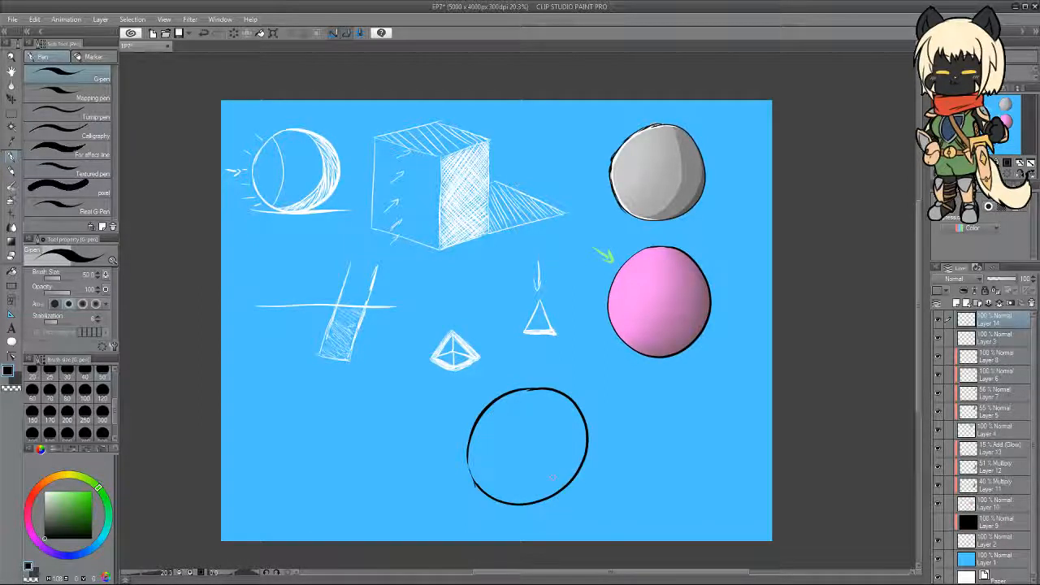
drag(554, 486, 583, 439)
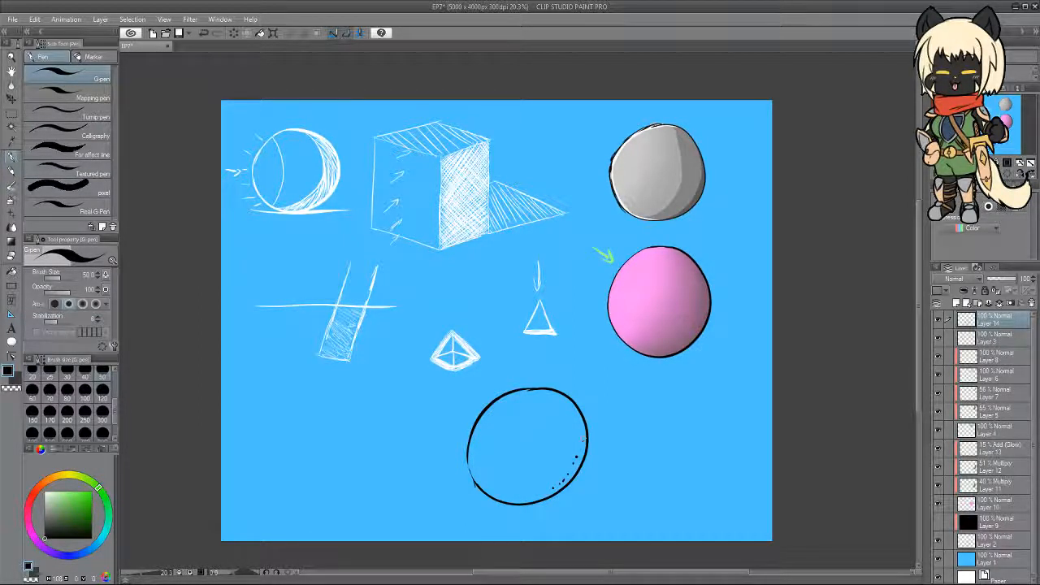
drag(475, 485, 497, 496)
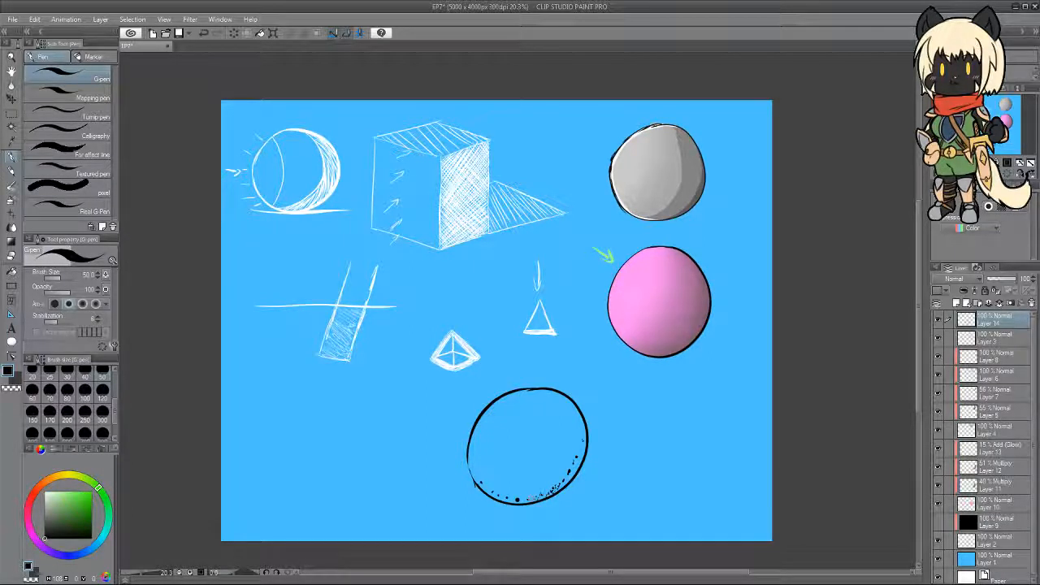
click(479, 481)
click(481, 486)
click(487, 490)
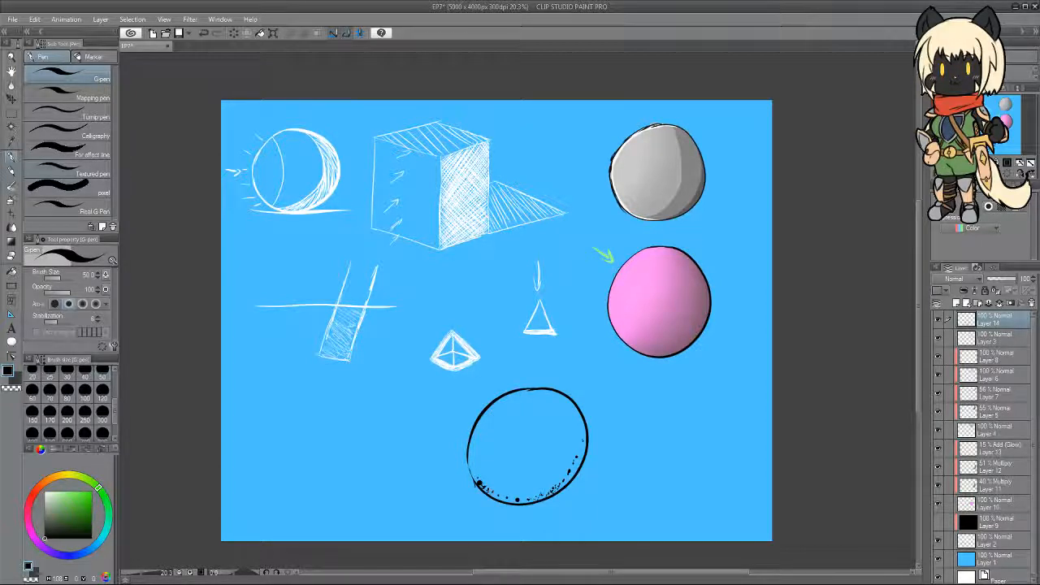
click(493, 492)
click(495, 497)
click(517, 500)
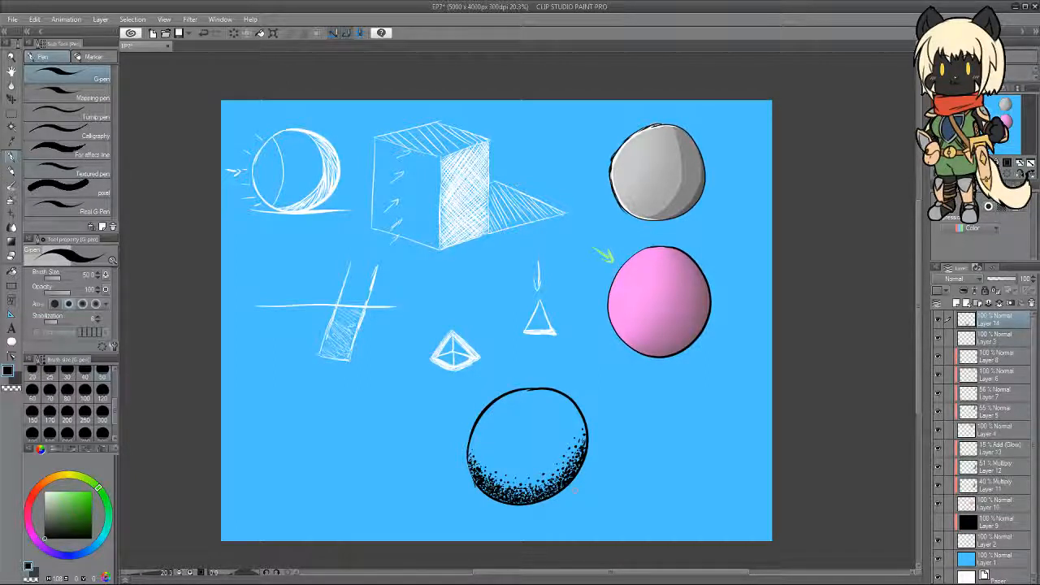
Paint the circle white with the G-pen at size 120 on a new layer above Layer 3, and trim the overflow with the Hard eraser at size 50.
click(970, 338)
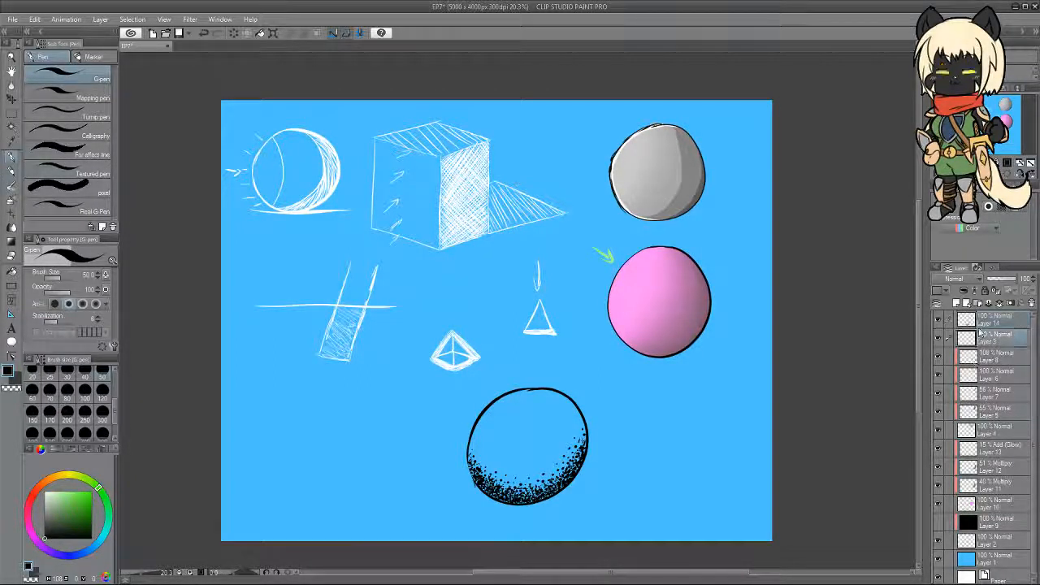
click(958, 303)
key(x)
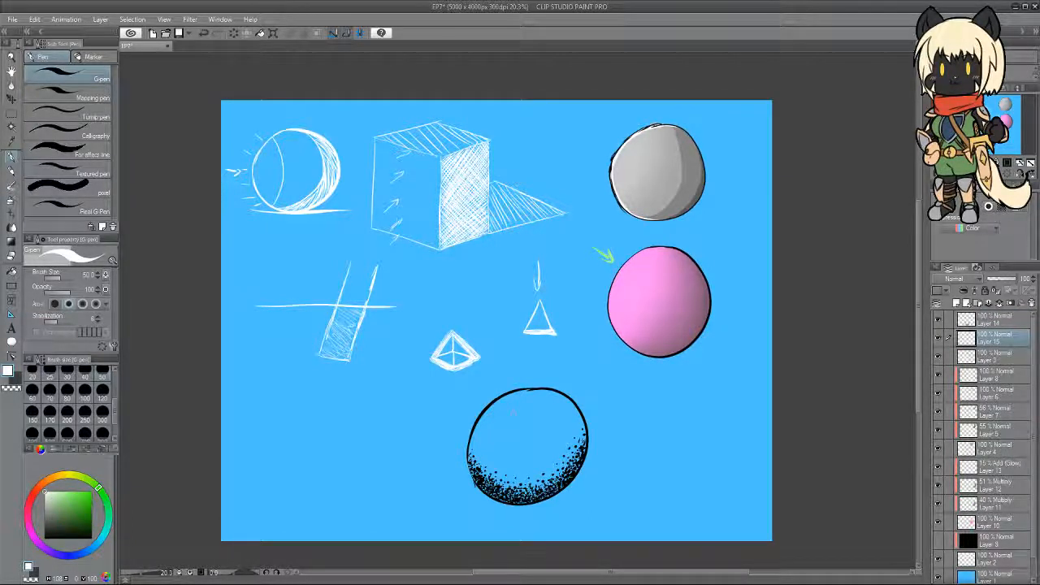
click(102, 390)
mouse_move(505, 403)
mouse_down()
mouse_move(479, 445)
mouse_move(485, 427)
mouse_move(486, 488)
mouse_move(486, 452)
mouse_up()
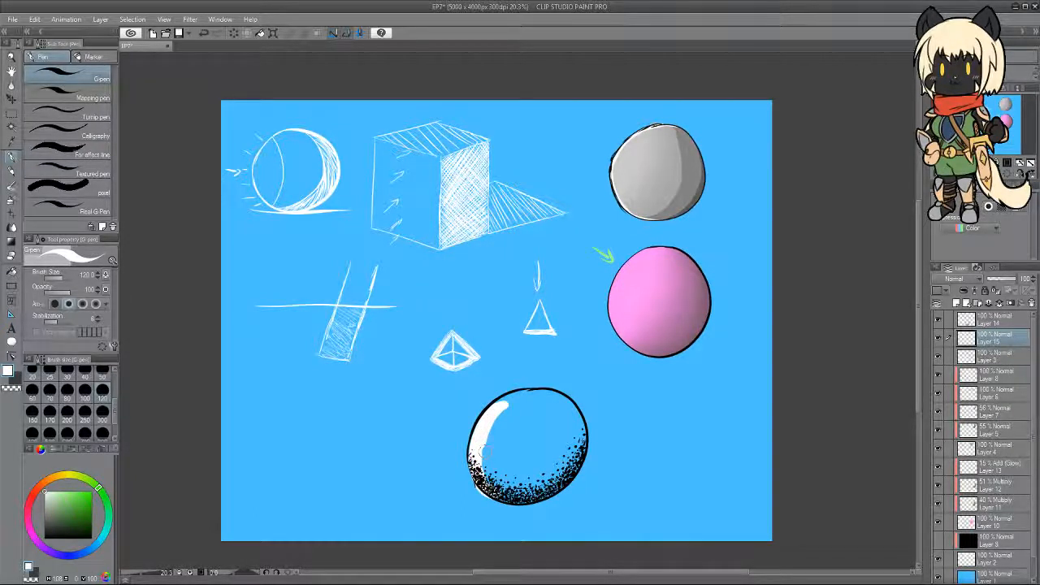
mouse_move(501, 409)
mouse_down()
mouse_move(479, 442)
mouse_move(558, 400)
mouse_move(575, 419)
mouse_move(556, 399)
mouse_move(493, 414)
mouse_move(503, 400)
mouse_move(557, 397)
mouse_move(480, 442)
mouse_move(495, 455)
mouse_move(486, 452)
mouse_move(513, 408)
mouse_move(496, 430)
mouse_move(537, 432)
mouse_move(527, 432)
mouse_move(538, 415)
mouse_move(521, 438)
mouse_move(532, 474)
mouse_move(544, 444)
mouse_up()
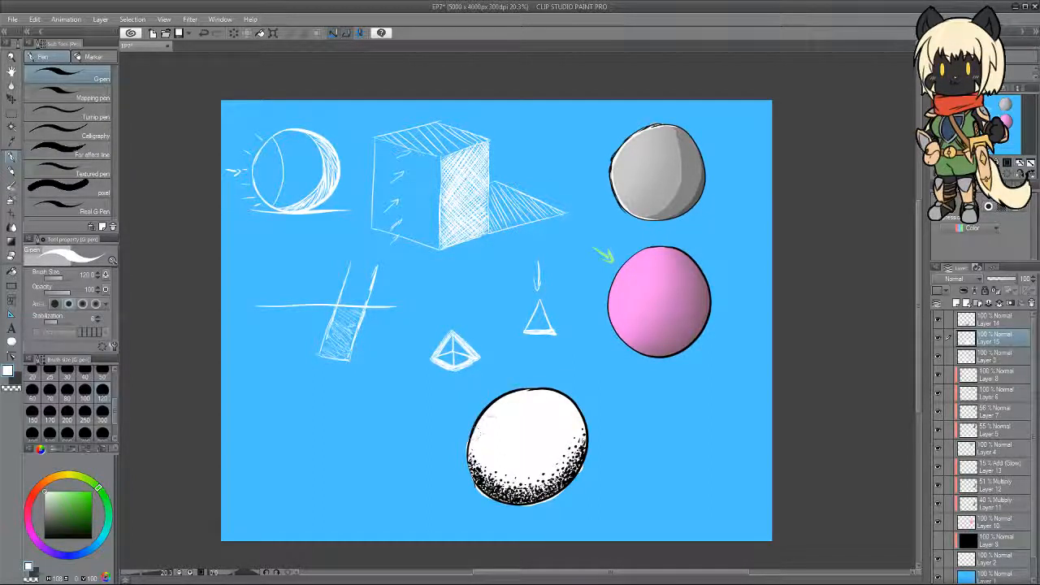
click(11, 256)
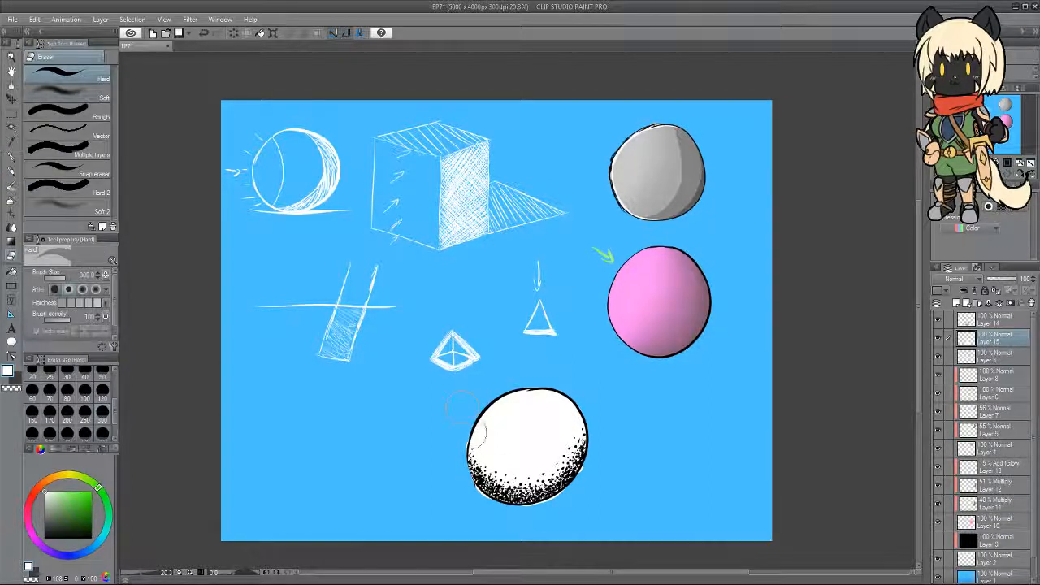
click(103, 373)
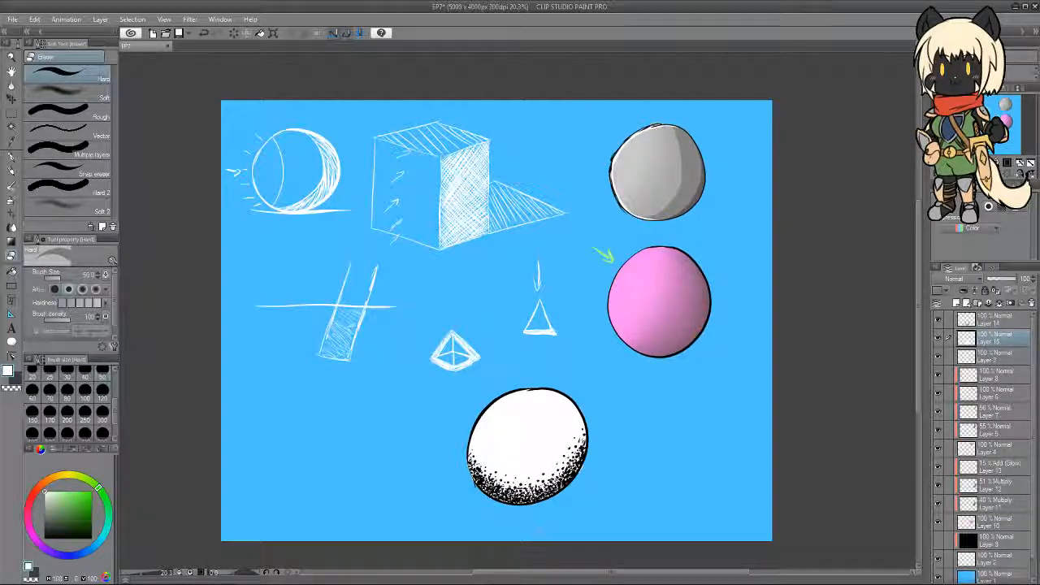
Add a new layer above Layer 14 and outline a large upright white rectangle with the G-pen beside the stippled sphere.
click(983, 319)
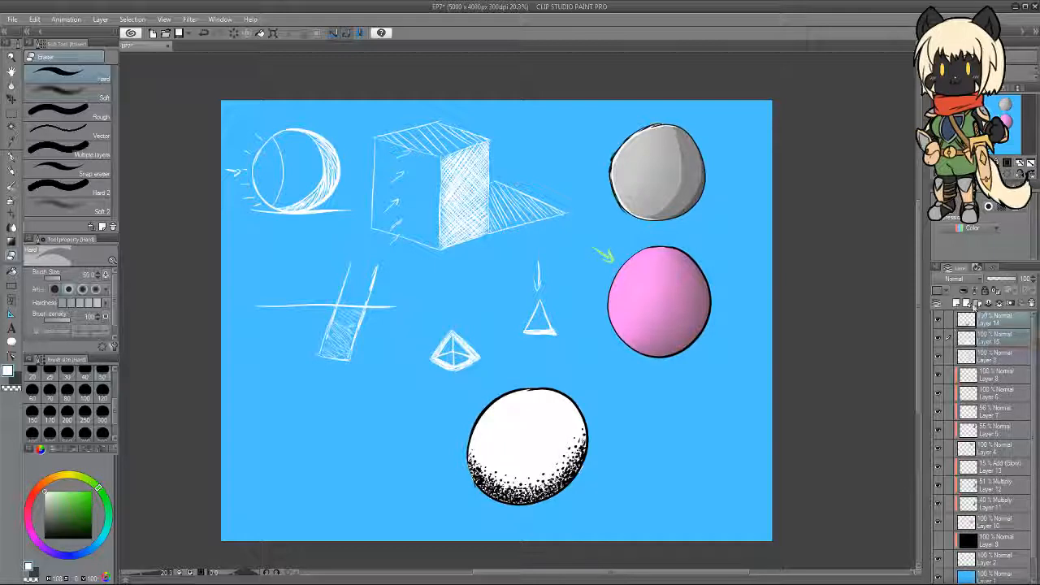
click(966, 303)
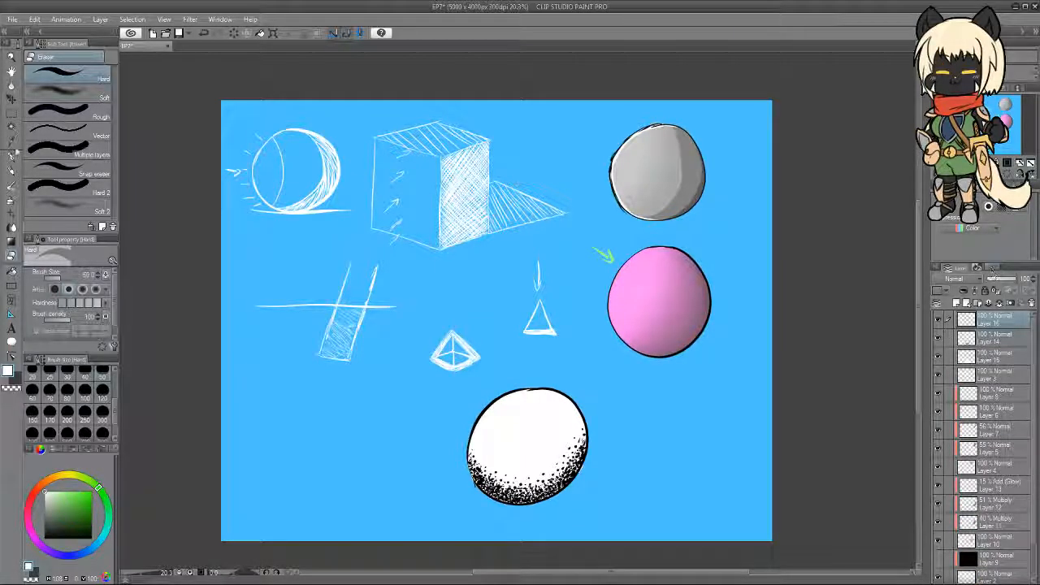
click(13, 154)
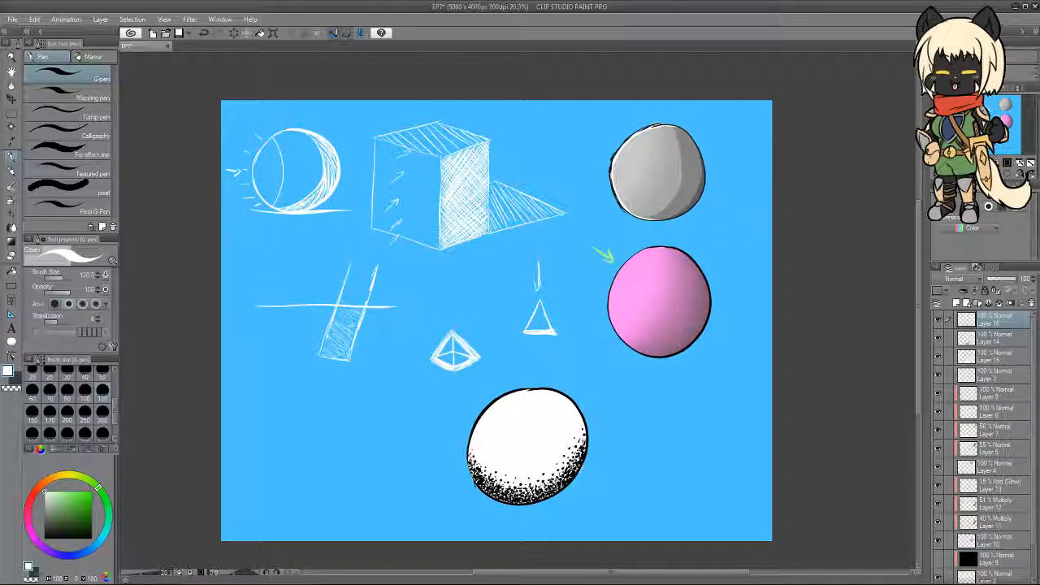
drag(341, 395, 332, 466)
key(ctrl+z)
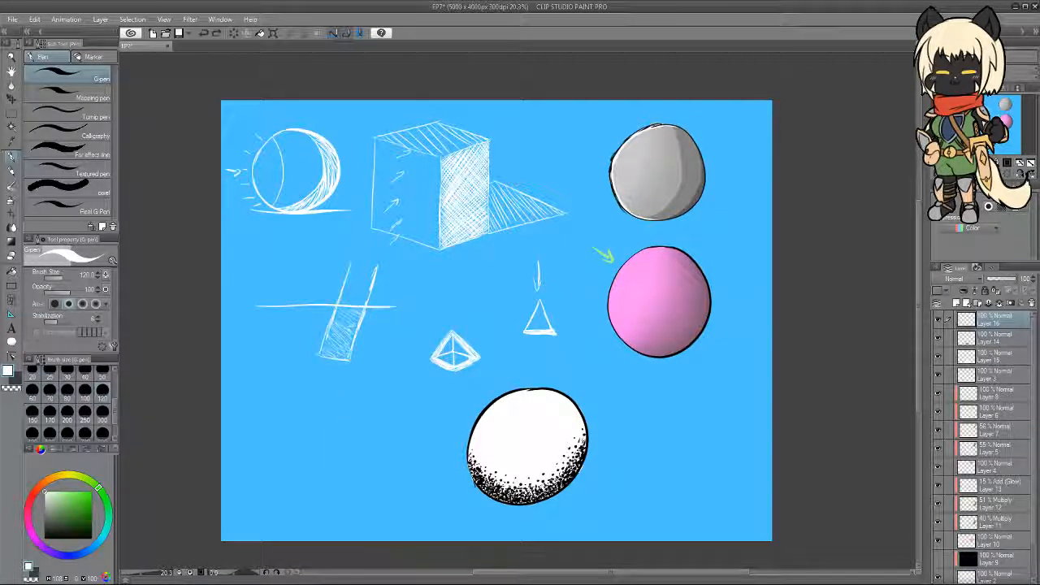
mouse_move(307, 404)
mouse_down()
mouse_move(401, 399)
mouse_move(398, 497)
mouse_up()
drag(308, 404, 399, 509)
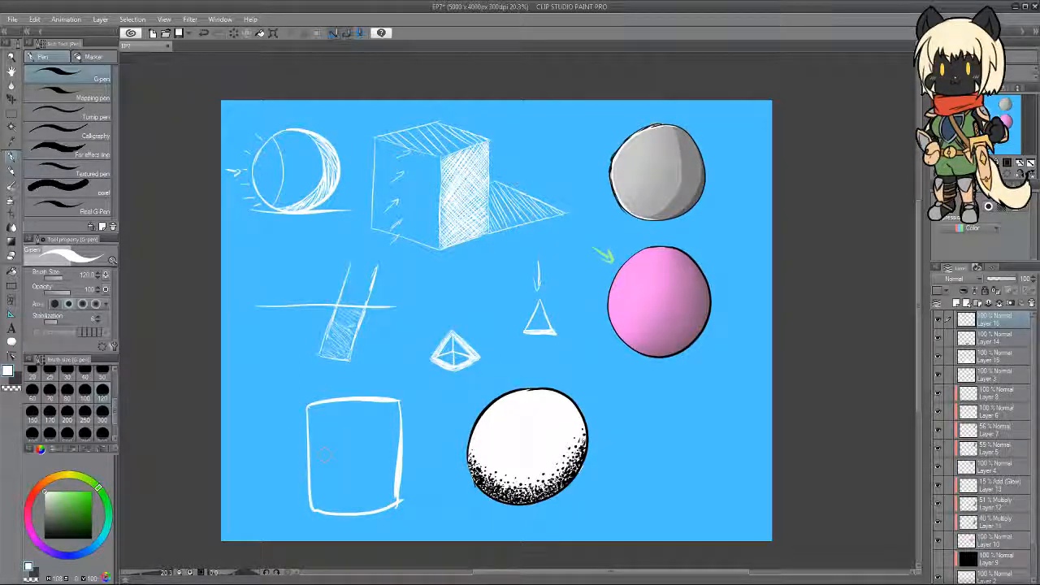
Draw a small tilted rectangle inside the large one and point a diagonal light arrow at its lower-left corner.
mouse_move(320, 480)
mouse_down()
mouse_move(363, 460)
mouse_move(319, 479)
mouse_move(357, 485)
mouse_up()
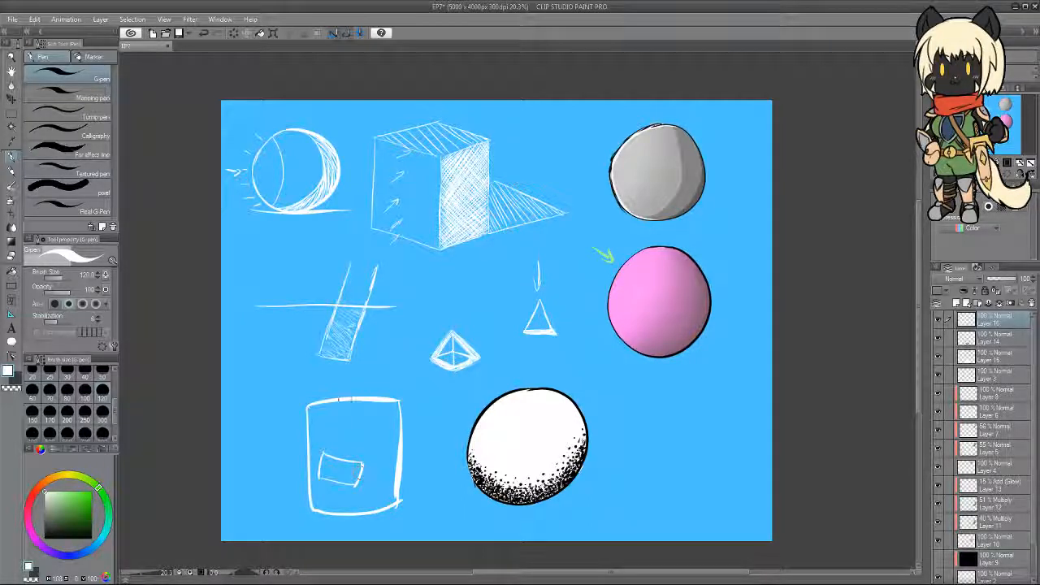
mouse_move(282, 525)
mouse_down()
mouse_move(297, 507)
mouse_move(301, 514)
mouse_up()
key(ctrl+z)
key(ctrl+z)
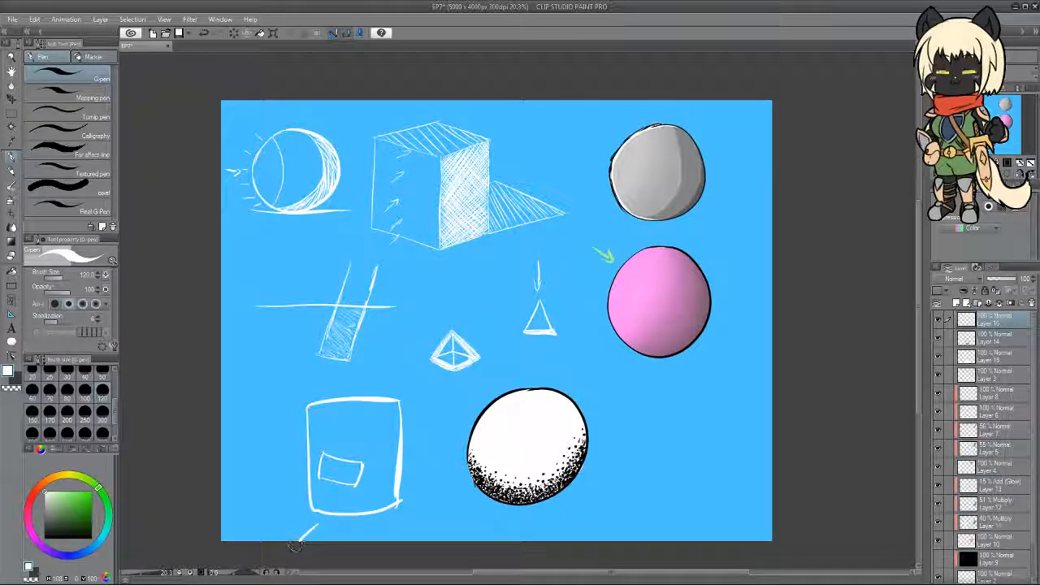
drag(304, 511, 323, 482)
key(ctrl+z)
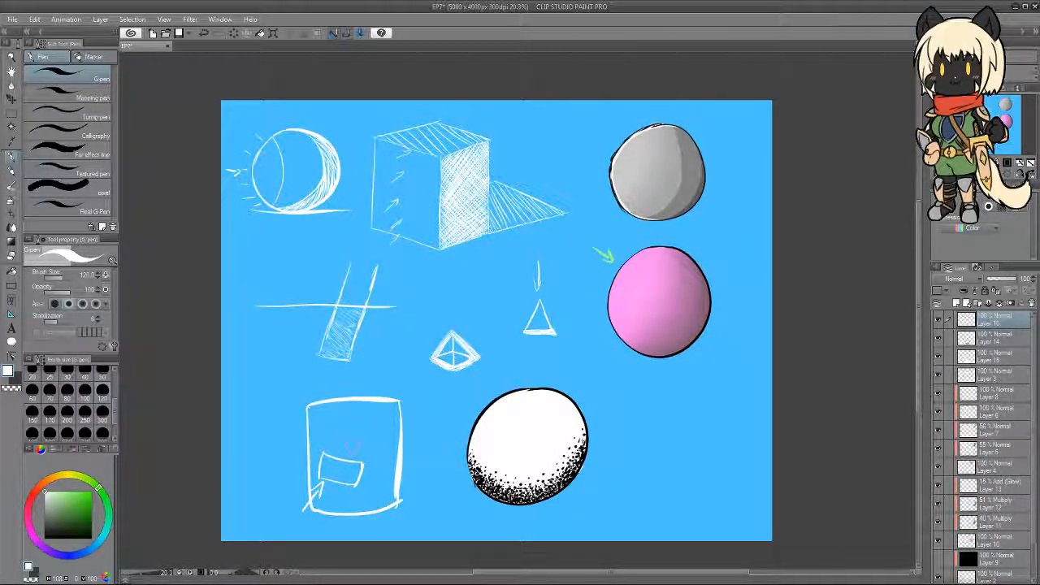
Hatch a cast shadow along the small rectangle's upper and right edges, opposite the light arrow.
mouse_move(326, 446)
mouse_down()
mouse_move(367, 451)
mouse_move(368, 468)
mouse_move(325, 456)
mouse_move(369, 474)
mouse_move(345, 459)
mouse_move(364, 454)
mouse_move(367, 470)
mouse_move(332, 450)
mouse_move(367, 464)
mouse_move(363, 456)
mouse_move(366, 471)
mouse_up()
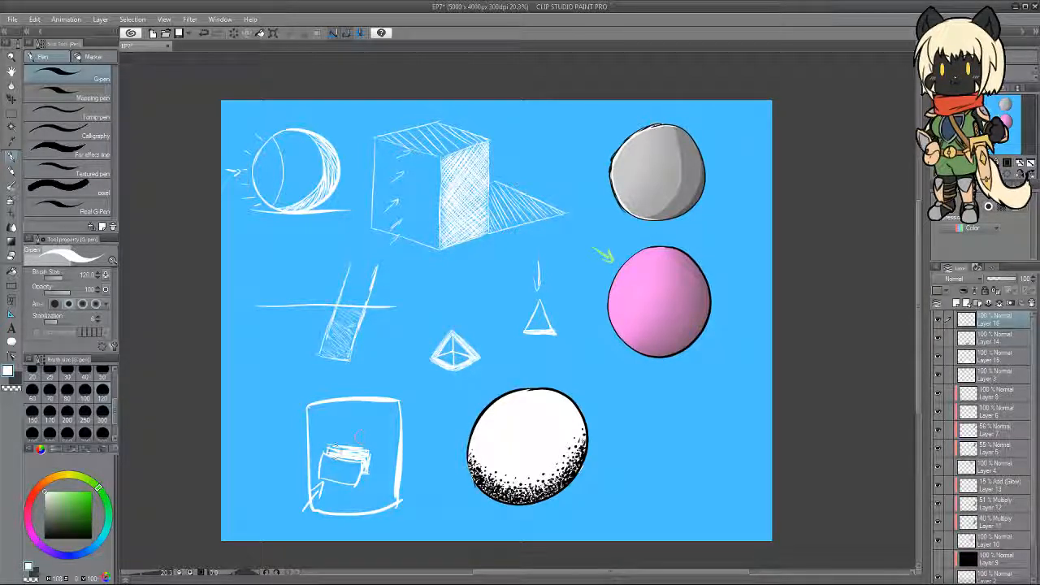
drag(323, 454, 350, 443)
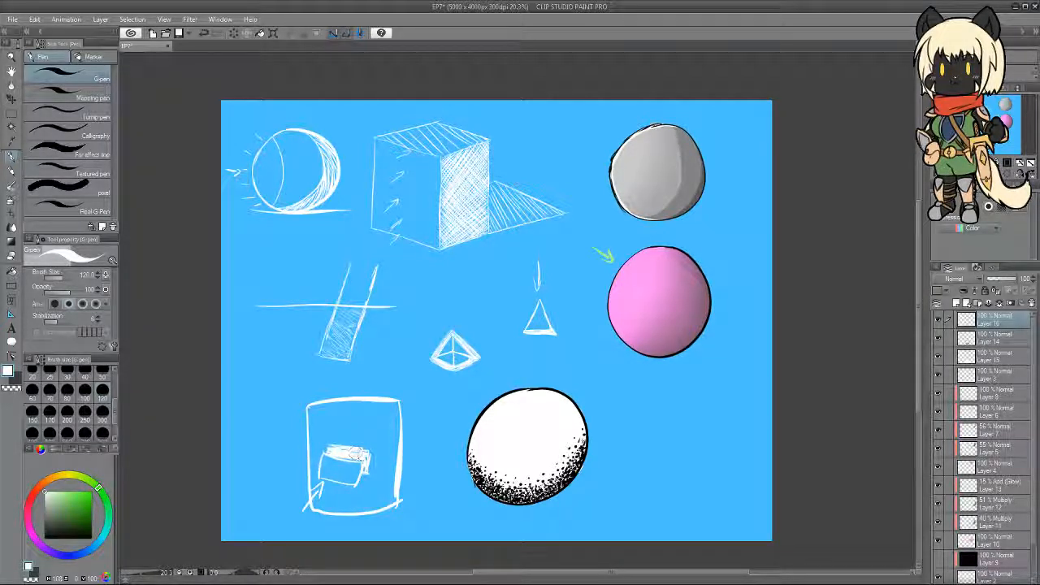